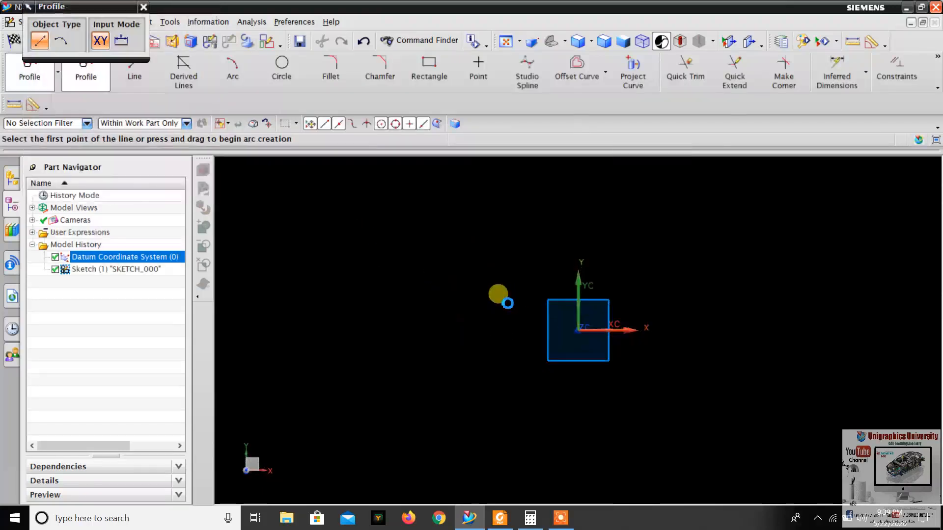
Examine the slotted hub's dimensions in the 2.pdf drawing in Foxit Reader, returning to the NX sketch when done
click(499, 518)
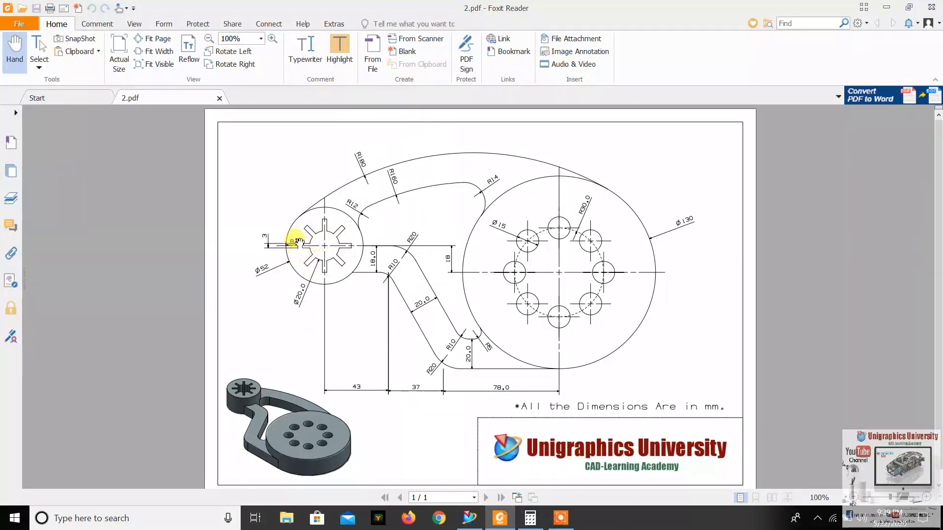
ctrl+scroll(293, 238, up, 4)
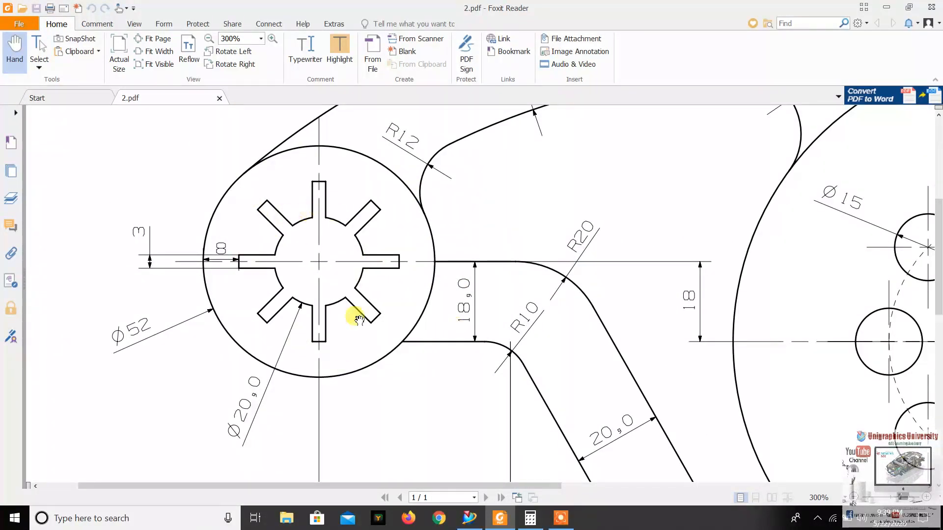
click(472, 522)
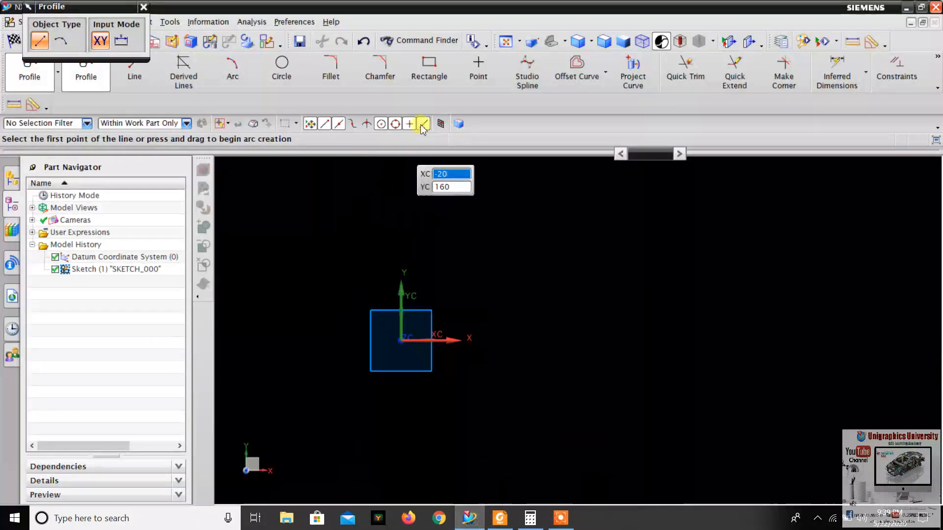
click(284, 71)
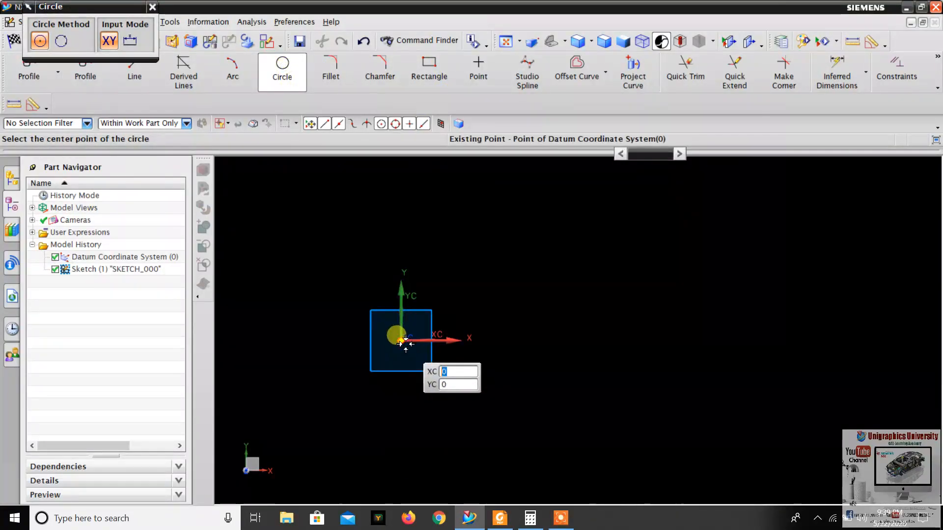
click(401, 340)
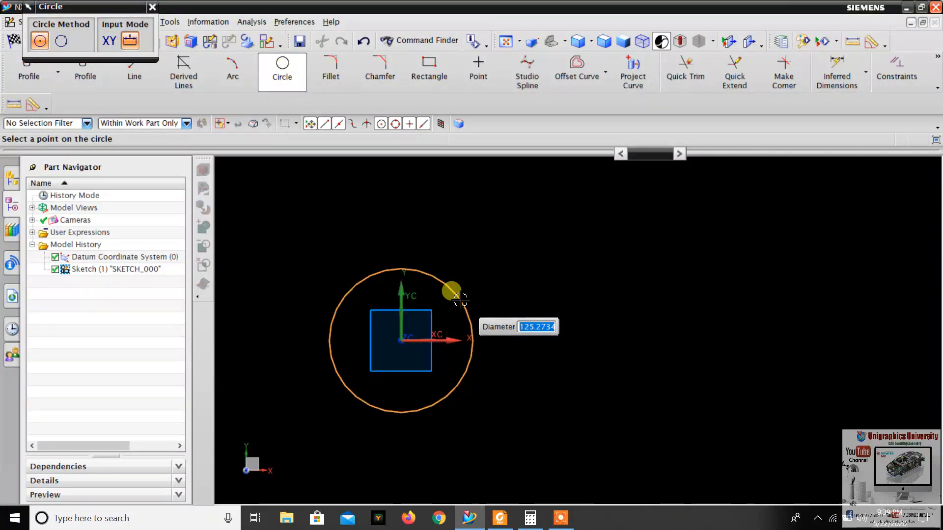
middle_click(404, 330)
scroll(338, 319, down, 5)
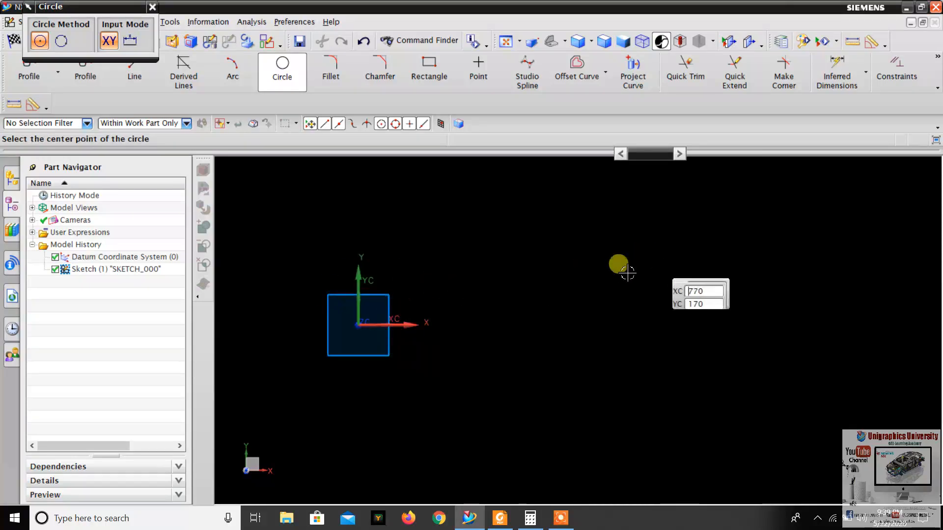
Draw a circle with a diameter of 52 mm in empty space in the sketch and exit the Circle command
click(505, 258)
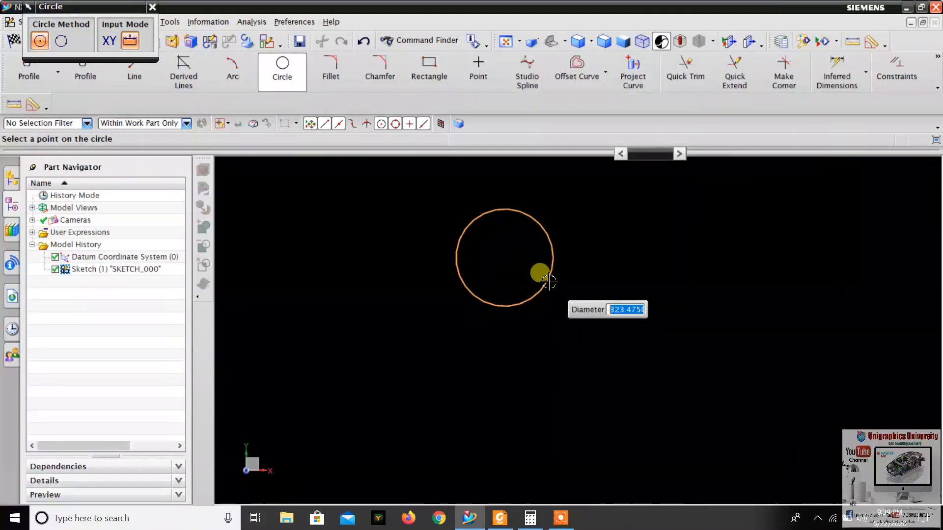
text(52)
key(Return)
scroll(531, 270, up, 4)
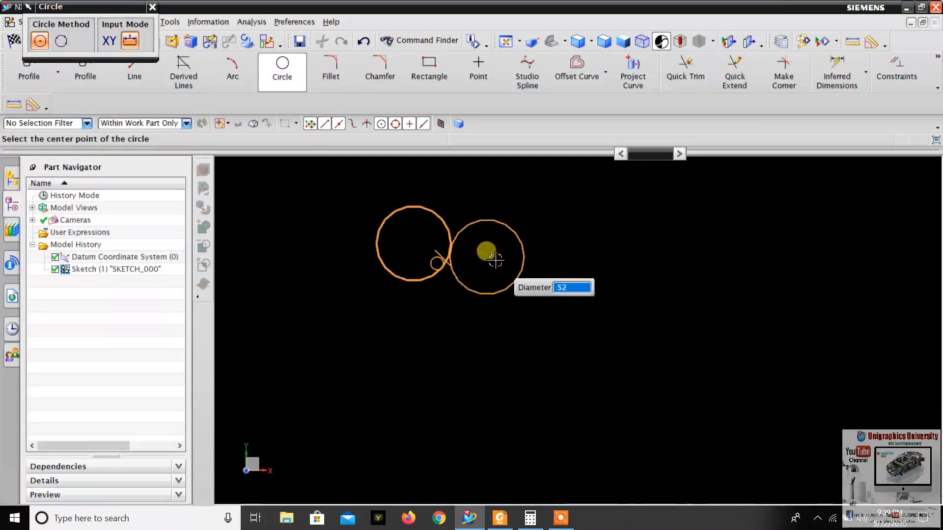
scroll(495, 259, up, 3)
key(Escape)
scroll(452, 304, down, 4)
key(Escape)
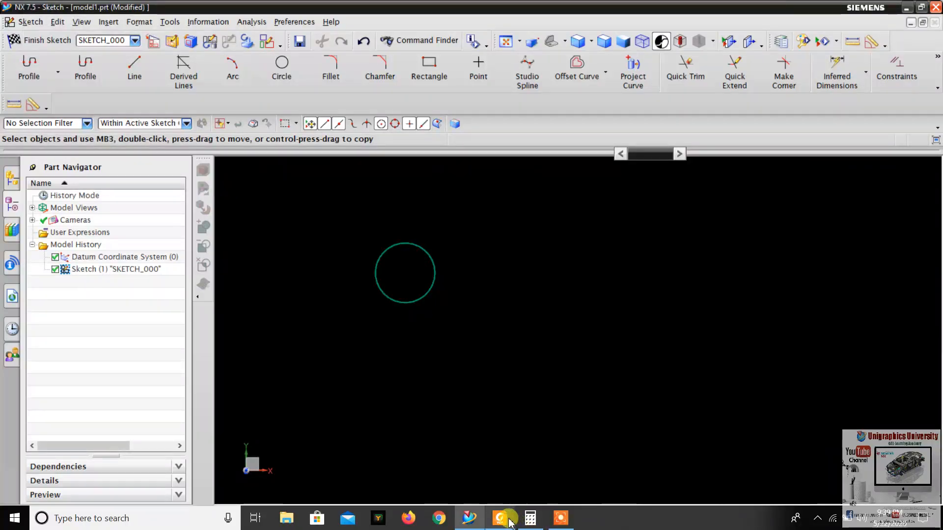
Check the large disc in the 2.pdf drawing and draw its 130 mm diameter circle to the right of the small circle, slightly lower
click(506, 520)
ctrl+scroll(353, 210, down, 3)
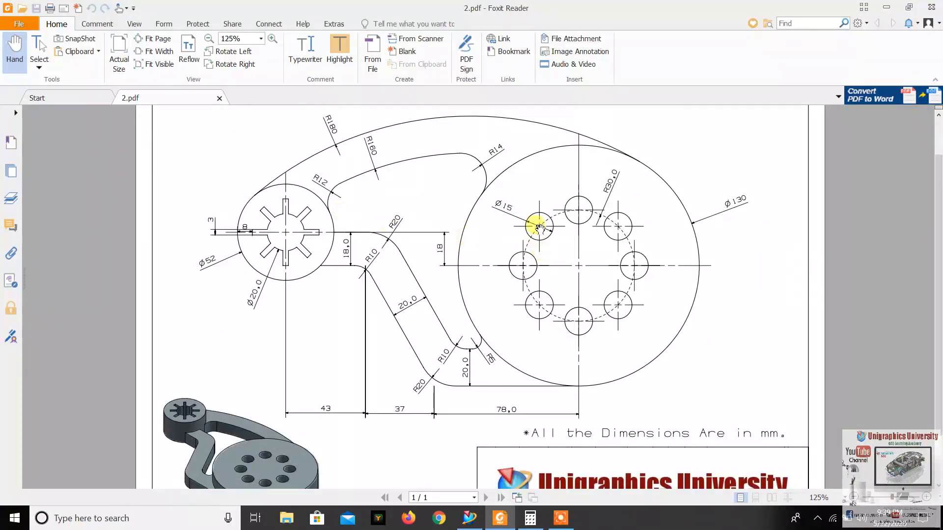
click(505, 520)
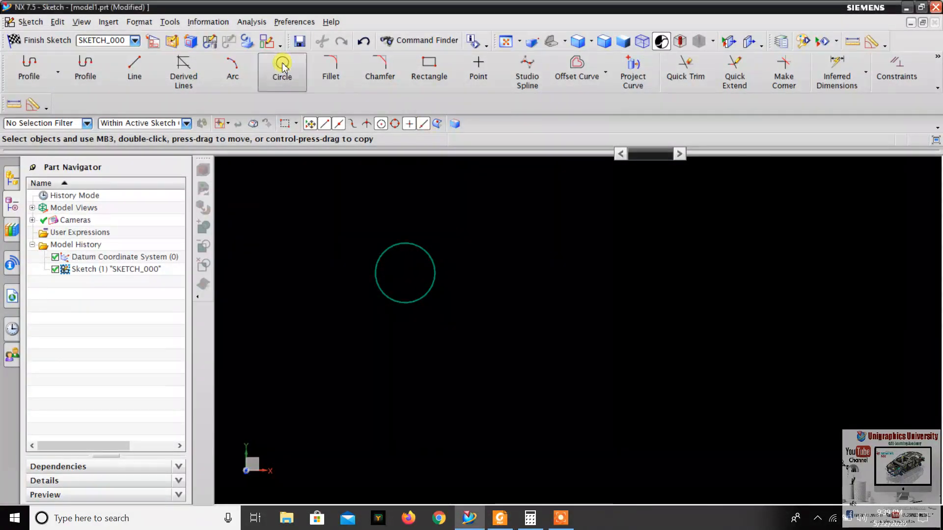
click(283, 67)
click(698, 305)
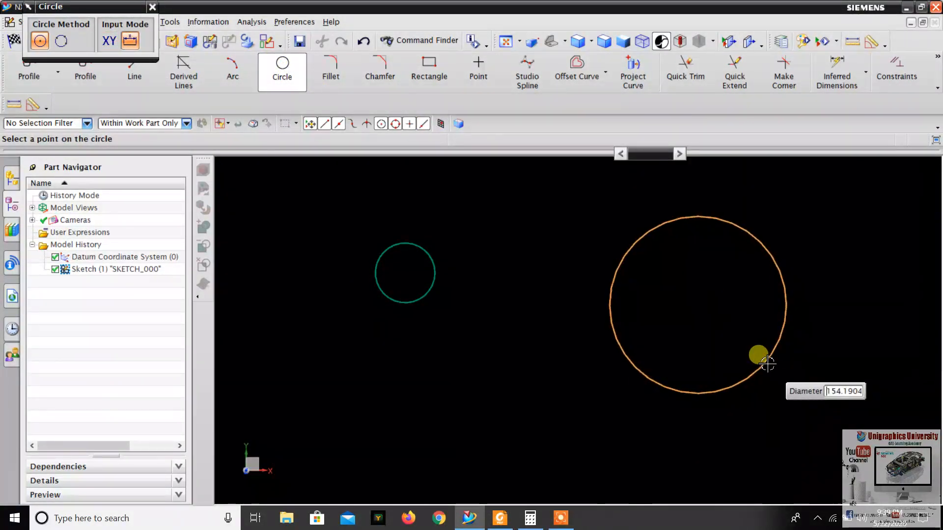
text(3)
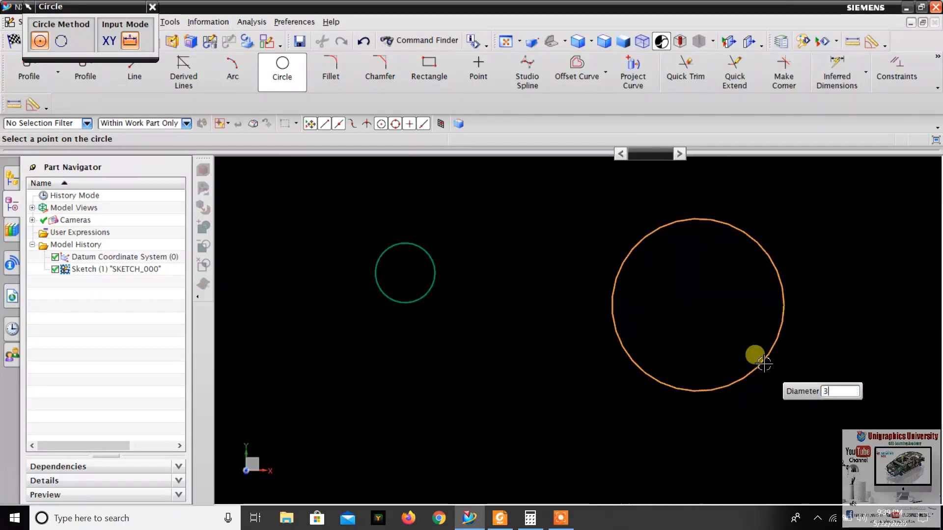
key(BackSpace)
text(130)
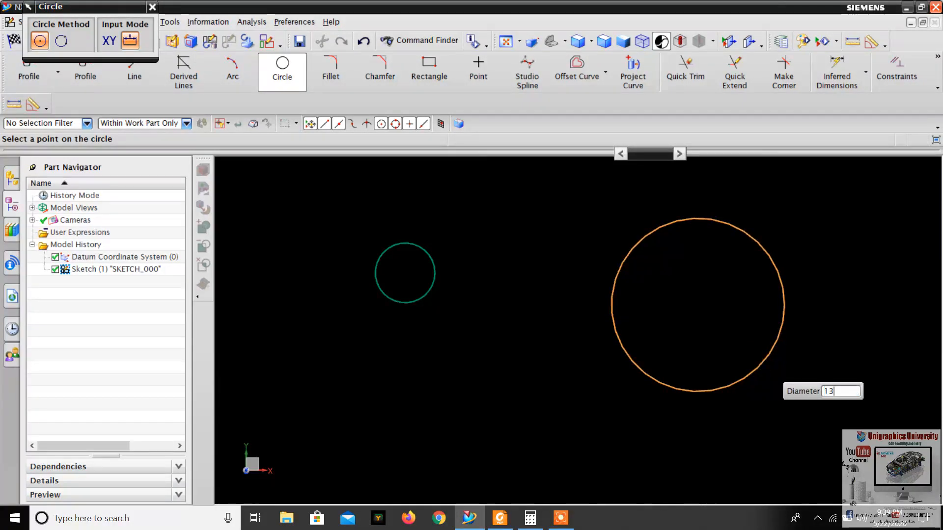
key(Return)
key(Escape)
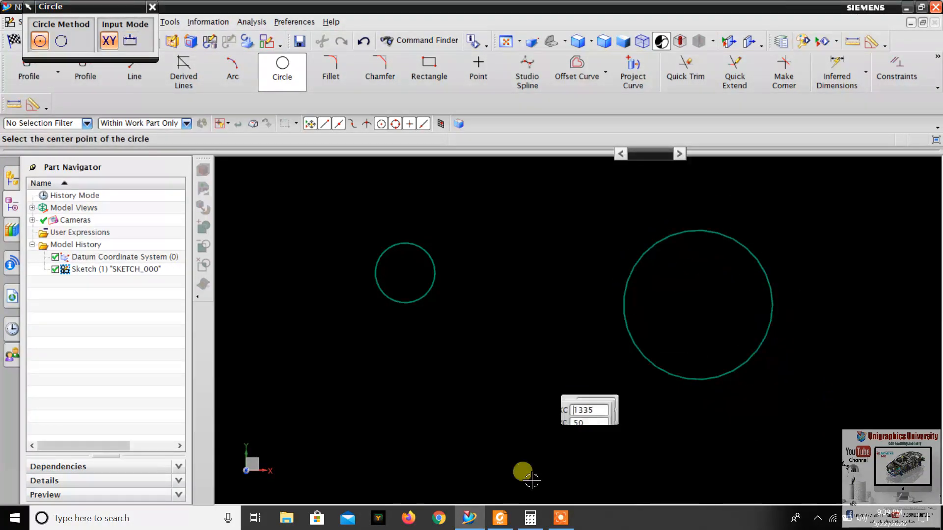
key(Escape)
click(508, 523)
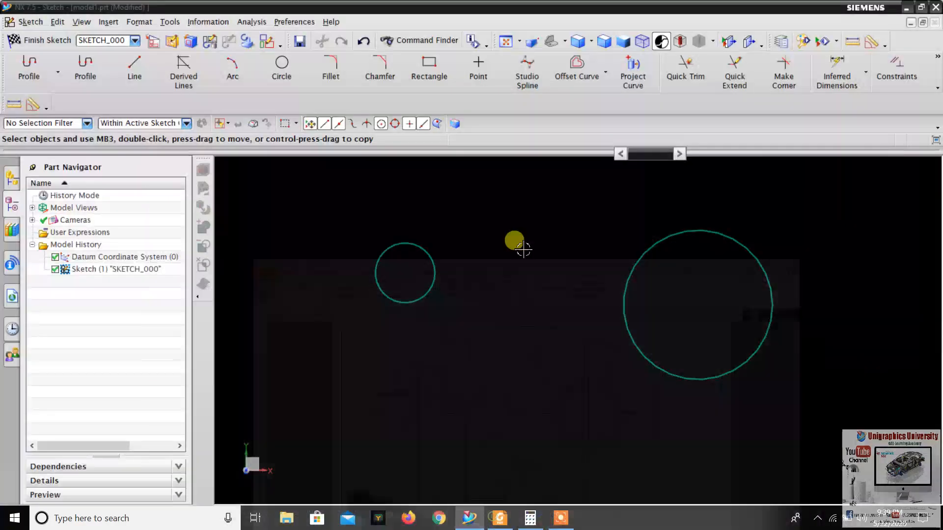
click(469, 518)
click(816, 84)
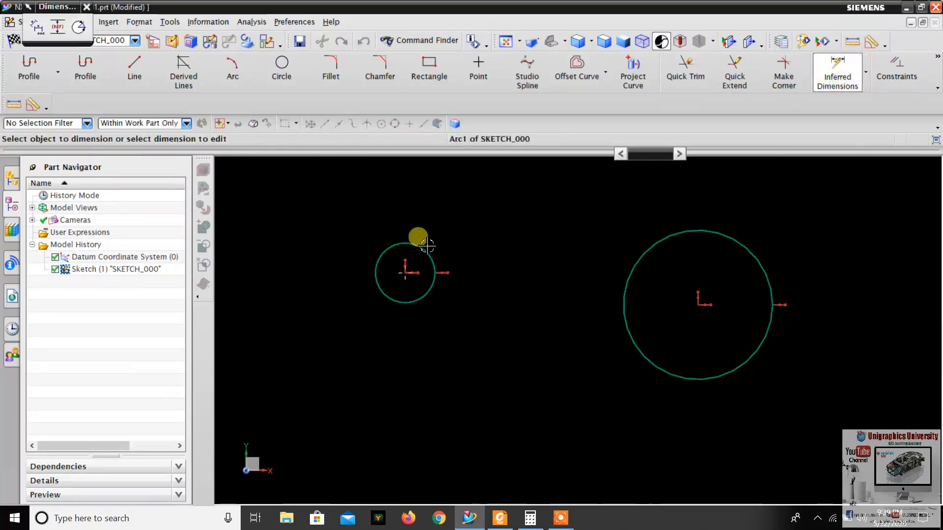
click(405, 275)
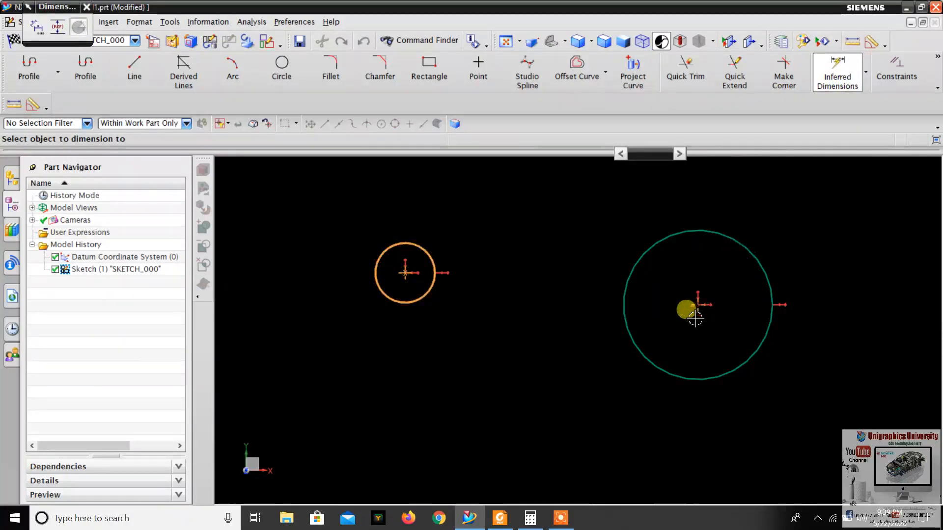
click(697, 301)
scroll(571, 293, up, 3)
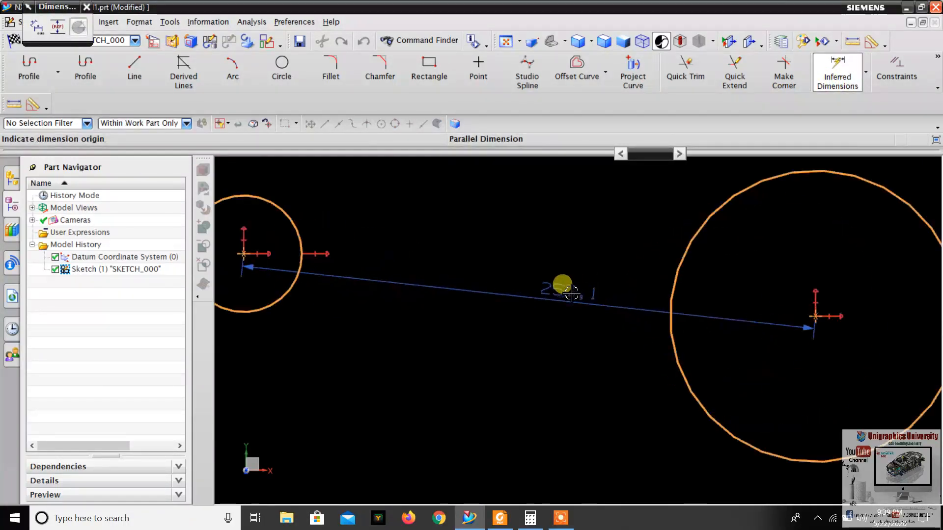
Add an 18 mm vertical dimension between the centres of the two circles and place its text above the dimension lines
click(866, 72)
click(868, 129)
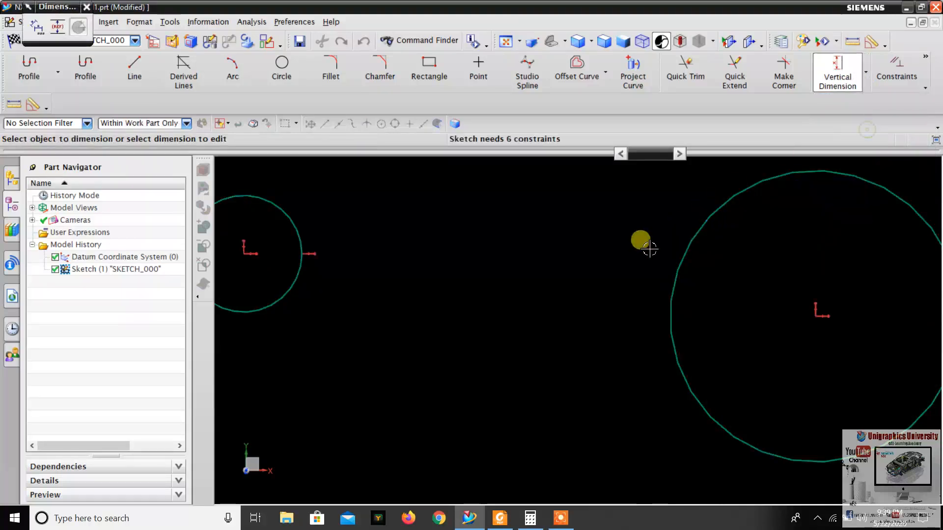
click(245, 254)
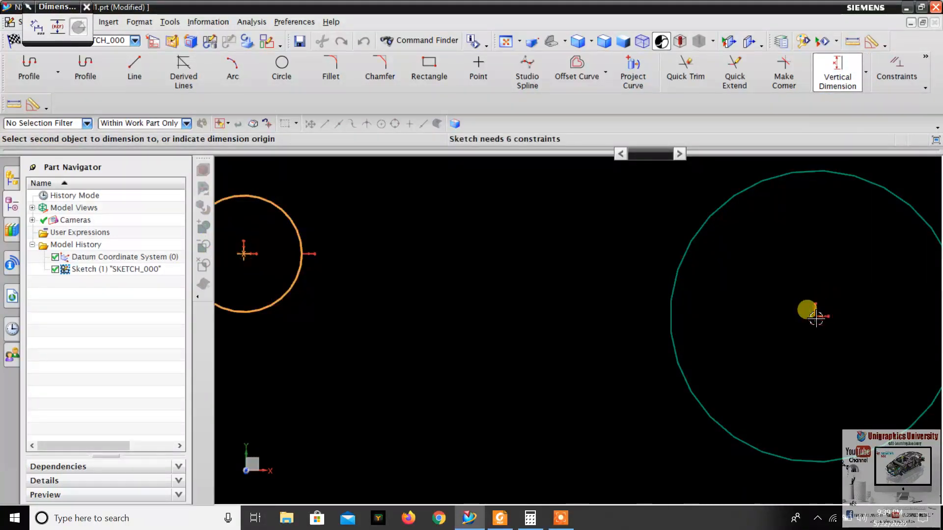
click(815, 316)
click(536, 291)
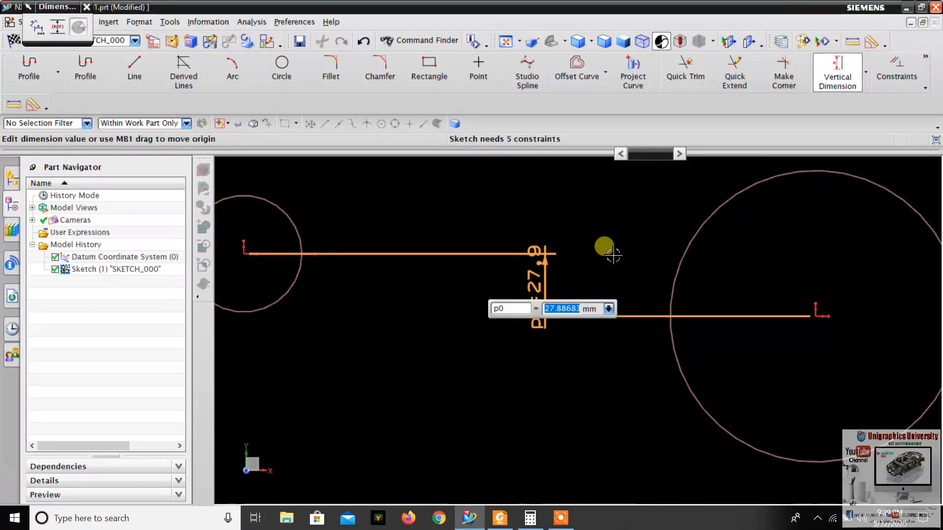
text(18)
key(Return)
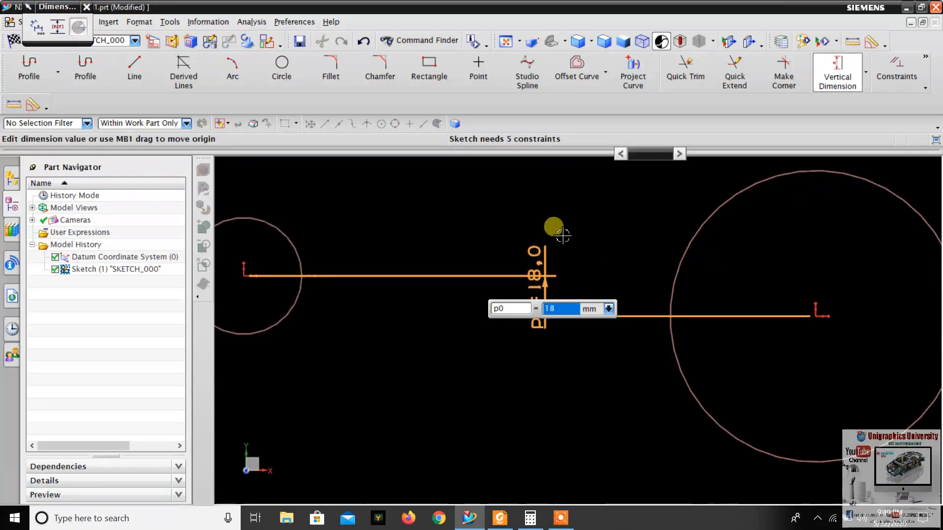
key(Escape)
scroll(563, 236, down, 2)
drag(548, 262, 575, 209)
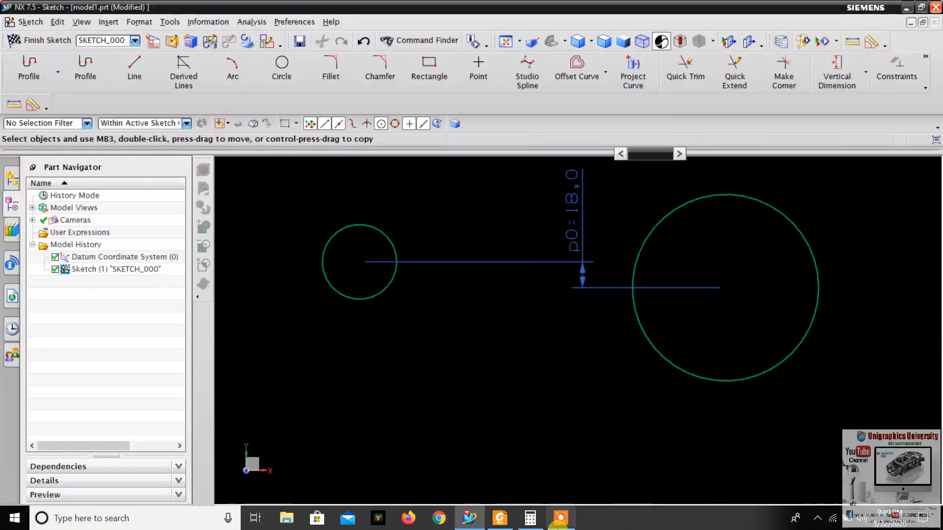
Read the horizontal distances between the disc centres in the 2.pdf drawing and add 43 + 37 + 78 in Calculator
click(509, 524)
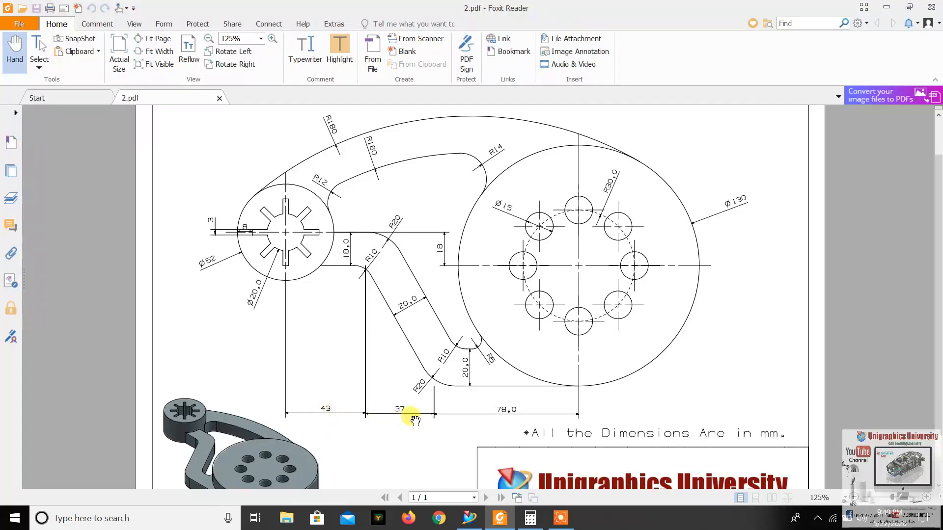
click(533, 513)
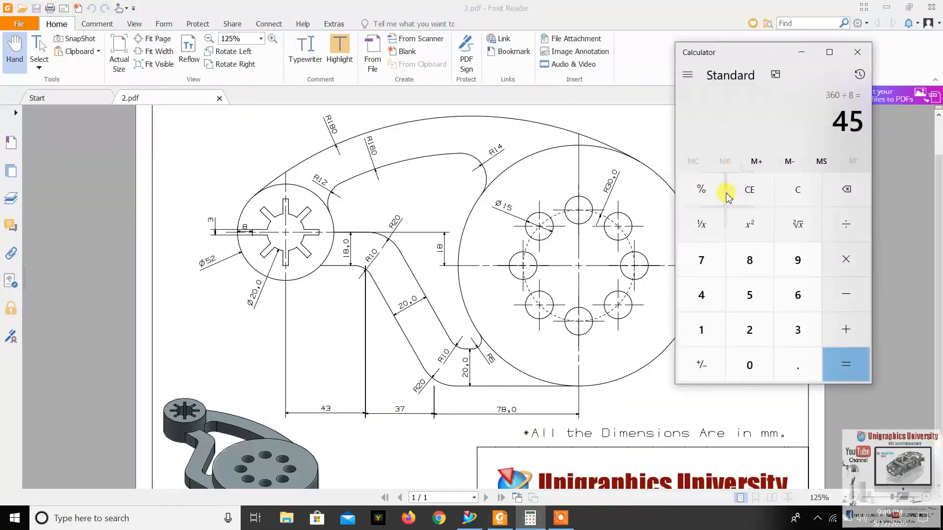
click(742, 187)
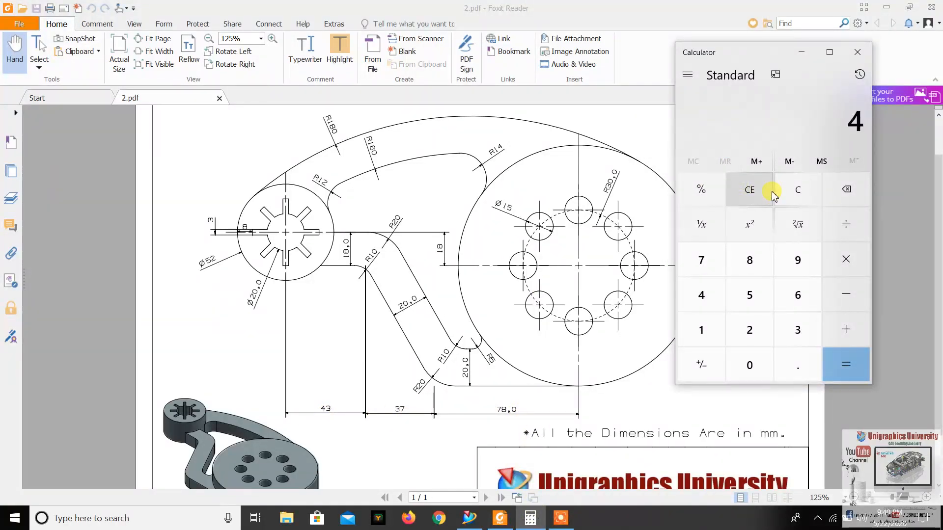
text(3)
text(+3)
text(78)
key(Return)
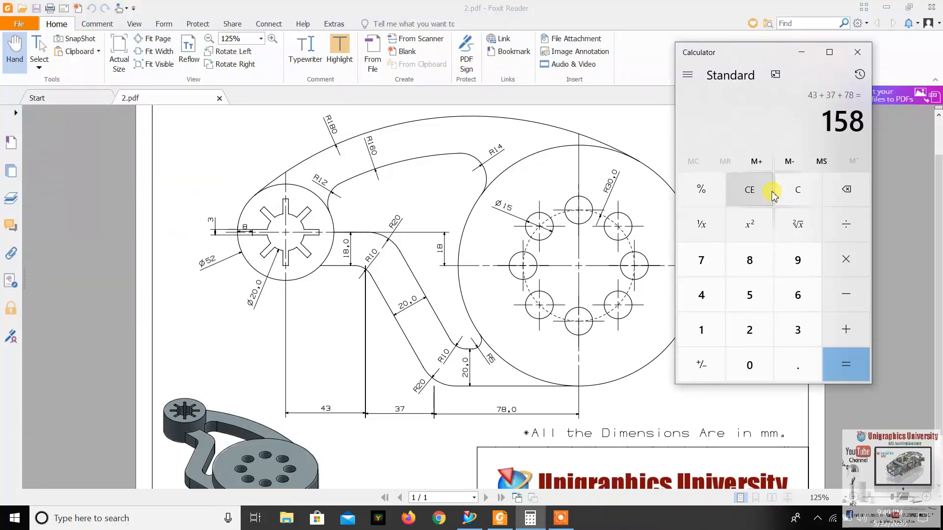
Add a horizontal dimension between the centres of the 52 mm and 130 mm circles and place it below them
click(470, 520)
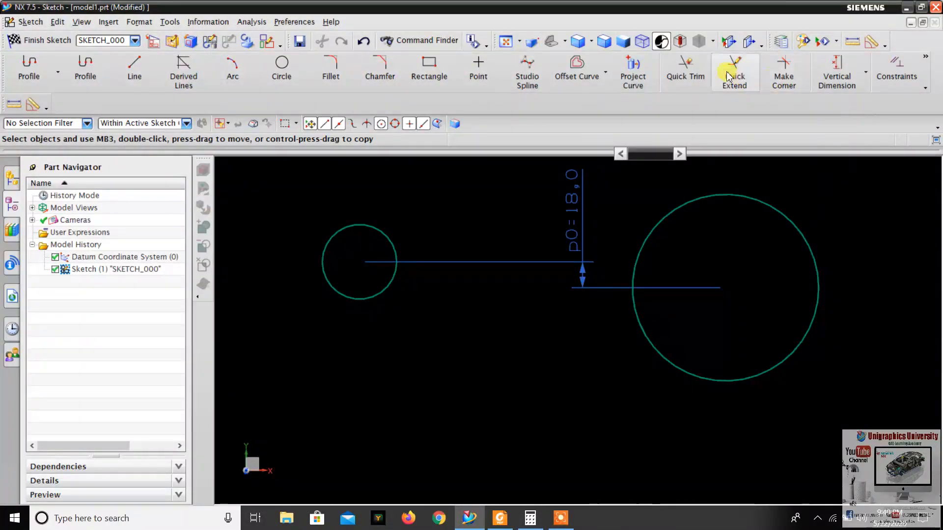
click(866, 72)
click(853, 110)
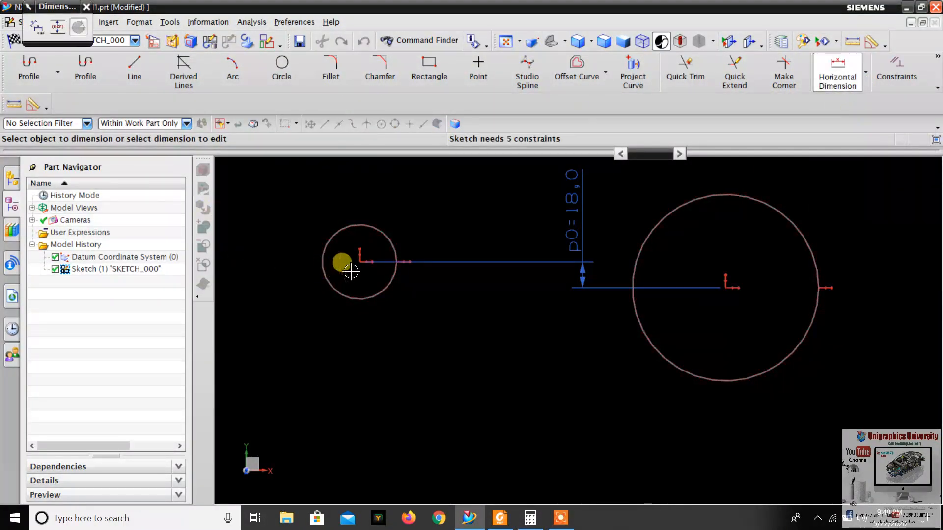
click(359, 261)
click(726, 286)
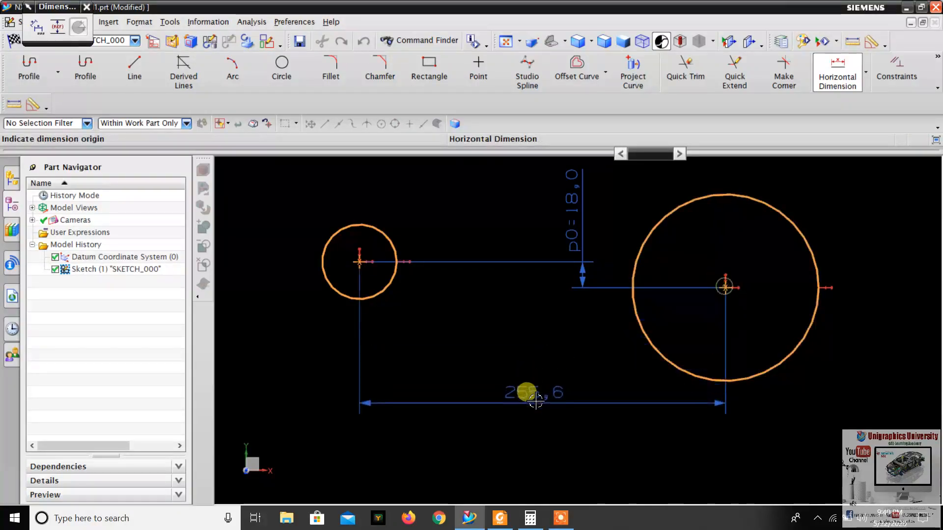
click(540, 421)
Check the sum in Calculator and set the horizontal distance between the circle centres to 158 mm
click(530, 518)
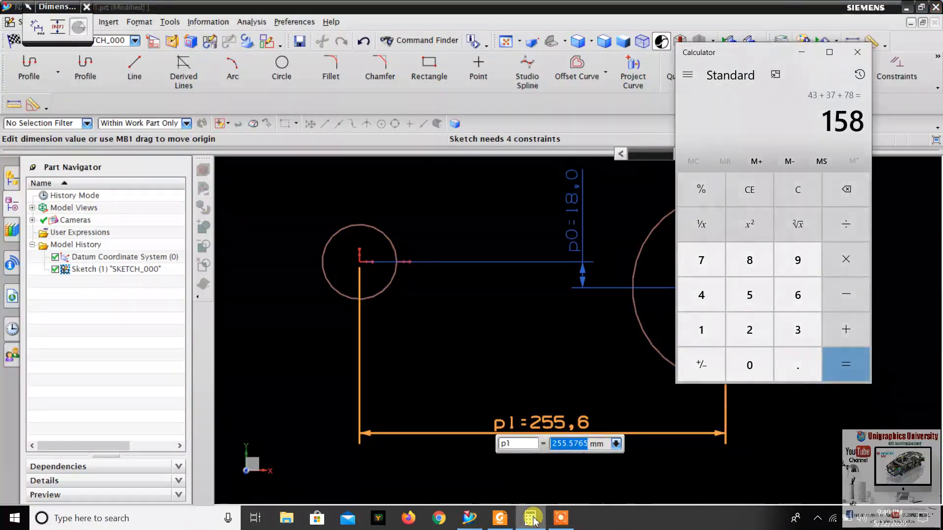
click(531, 518)
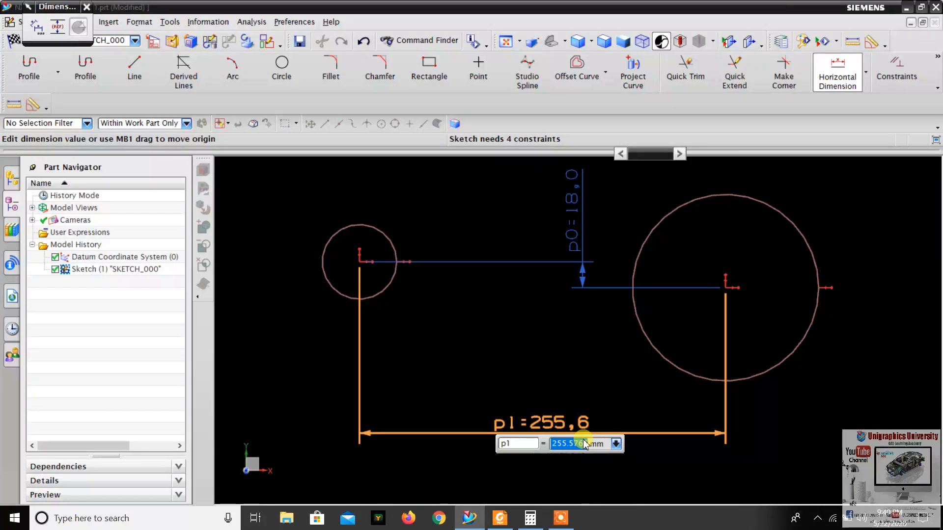
key(ctrl+f)
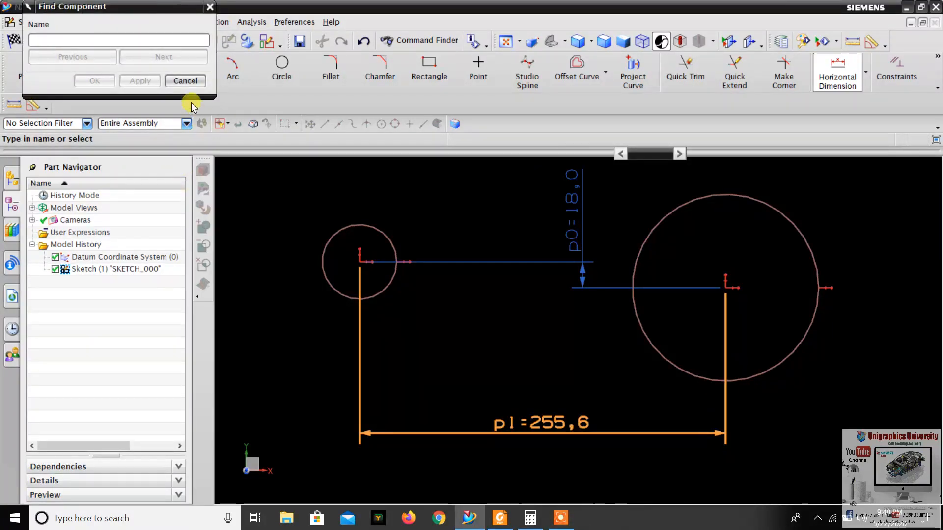
click(185, 80)
click(566, 444)
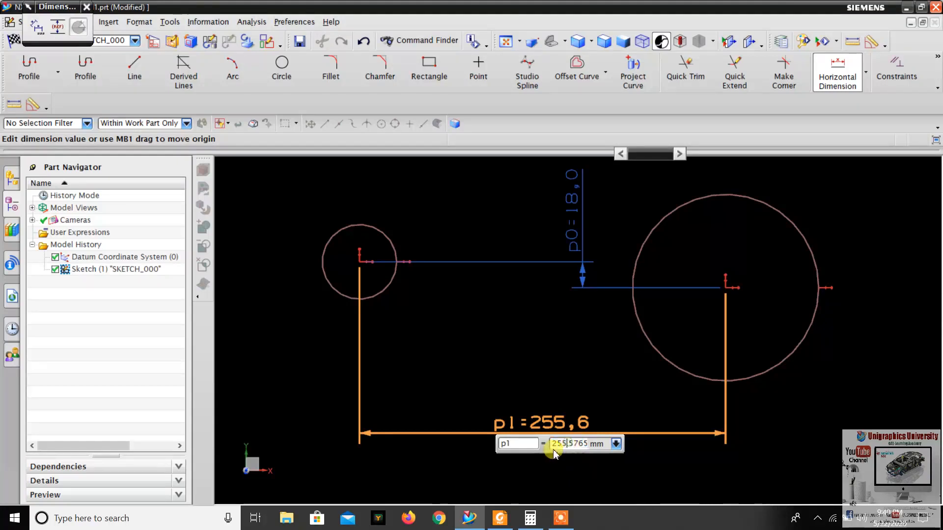
drag(554, 451, 676, 445)
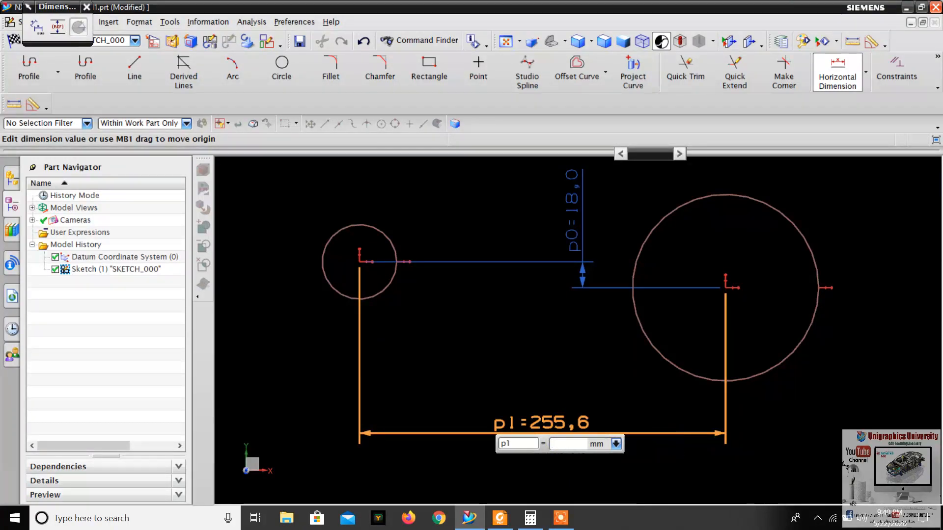
text(158)
key(Return)
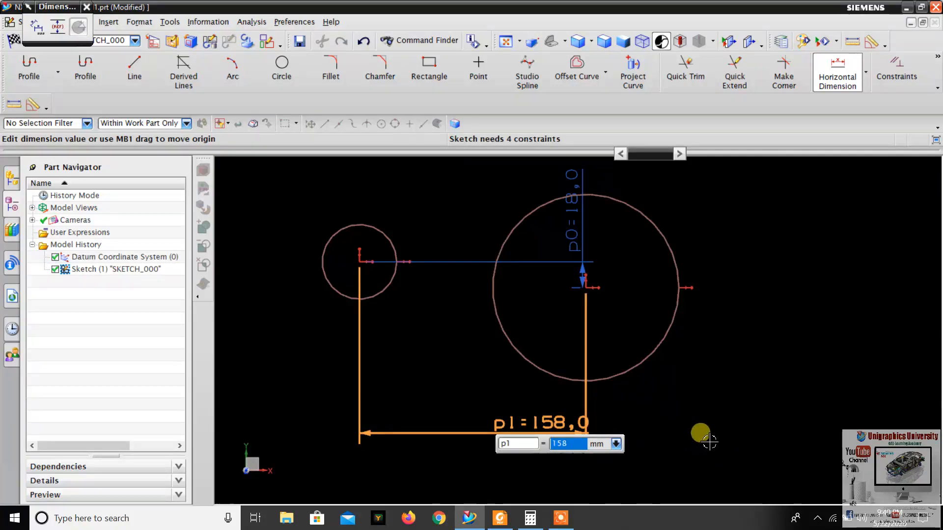
key(Escape)
Reposition the 158 mm dimension text and move the 18 mm vertical dimension into the gap between the two circles
drag(533, 425, 501, 423)
scroll(503, 420, down, 2)
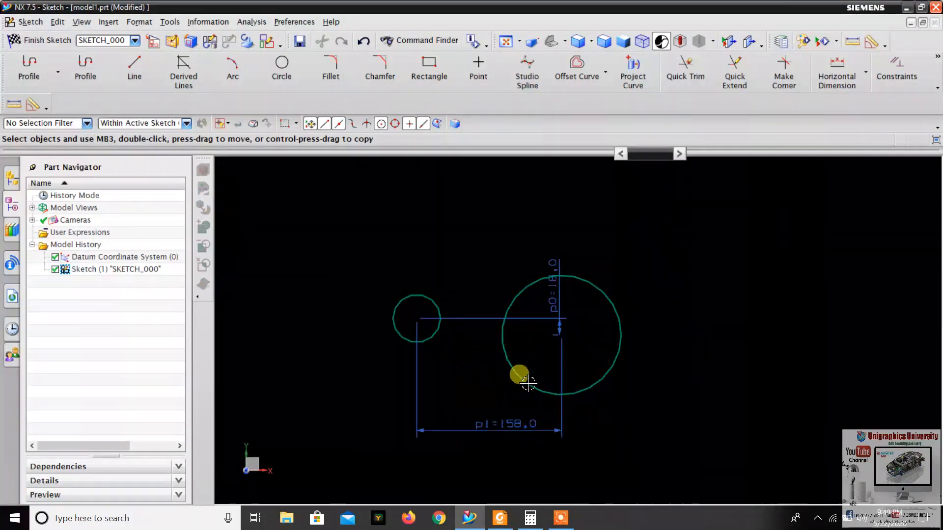
mouse_move(563, 267)
mouse_down()
mouse_move(656, 278)
mouse_move(480, 255)
mouse_up()
scroll(455, 344, up, 3)
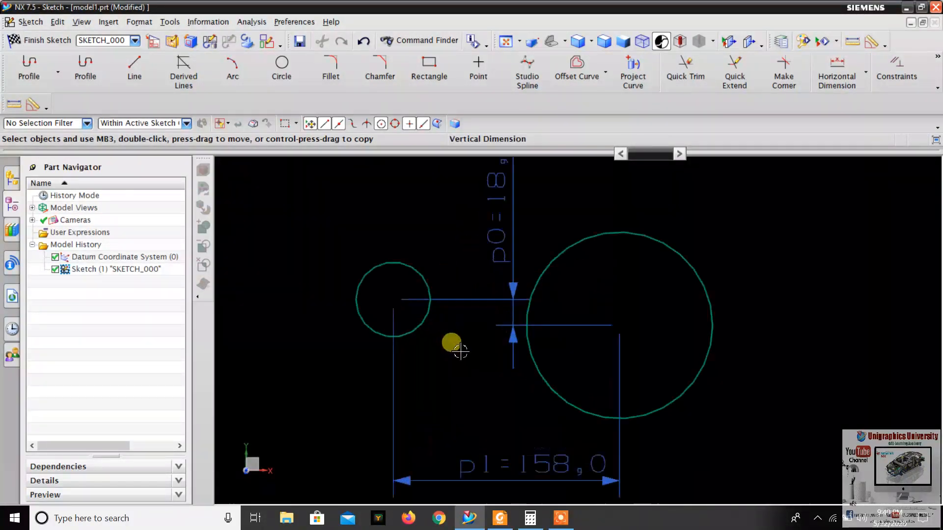
Examine the bent arm between the two discs in the 2.pdf drawing, including its lengths, widths and radii
click(500, 520)
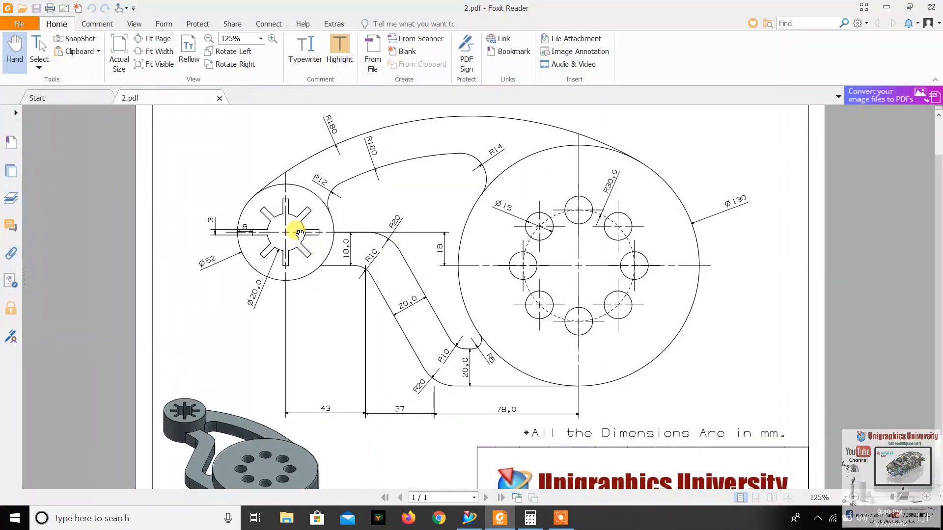
scroll(329, 240, down, 3)
scroll(311, 194, up, 3)
ctrl+scroll(309, 238, up, 3)
ctrl+scroll(378, 216, down, 3)
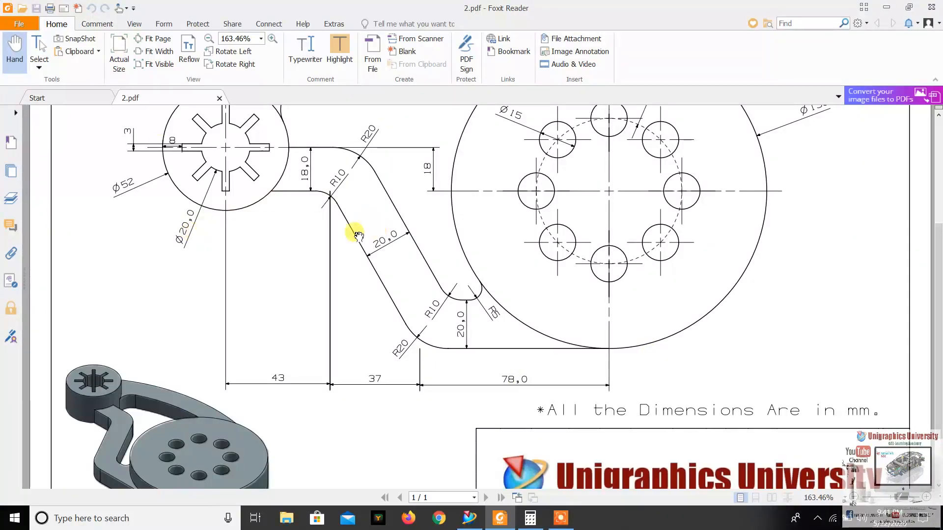
scroll(358, 237, up, 2)
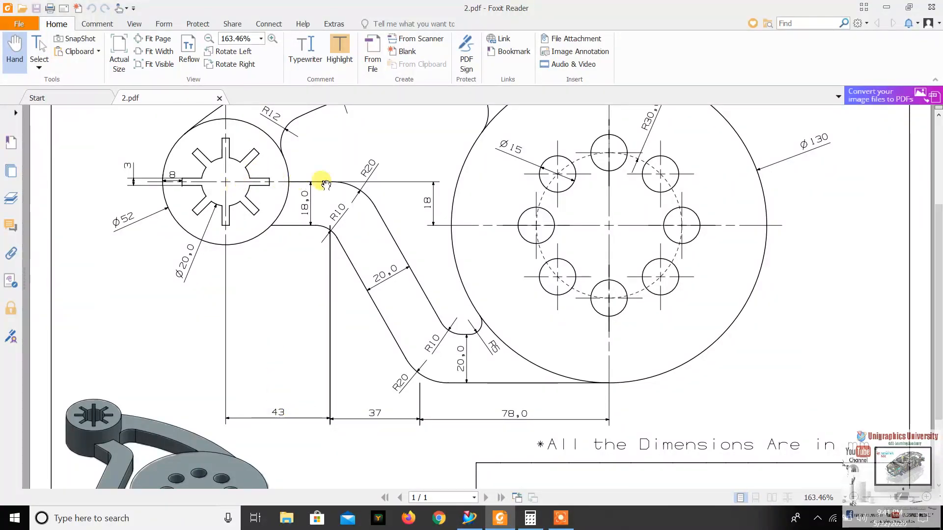
Draw a horizontal line 43 mm long to the right from the small circle's centre and exit the Line command
click(470, 519)
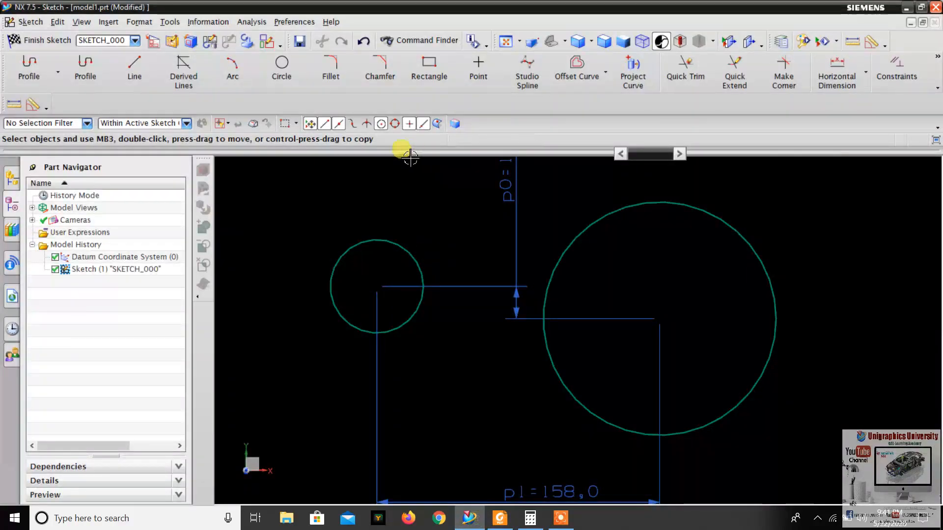
key(l)
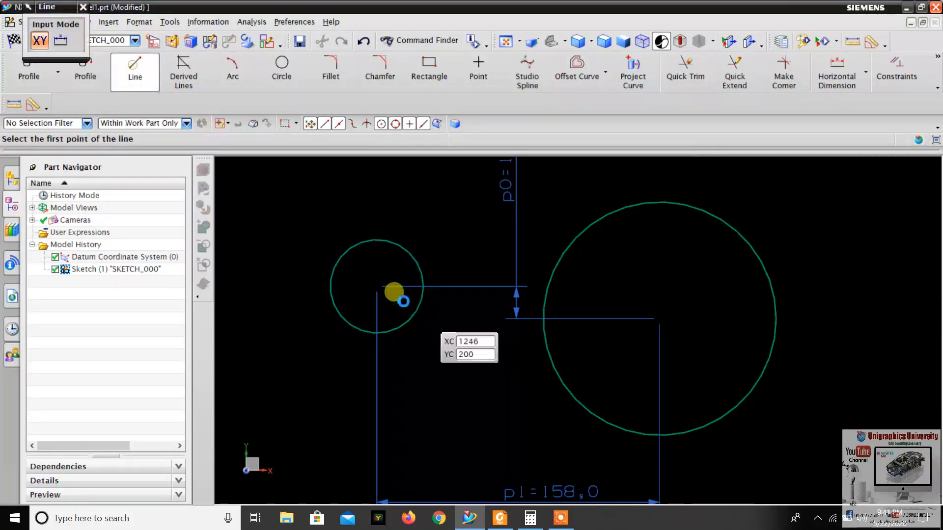
click(375, 285)
click(502, 519)
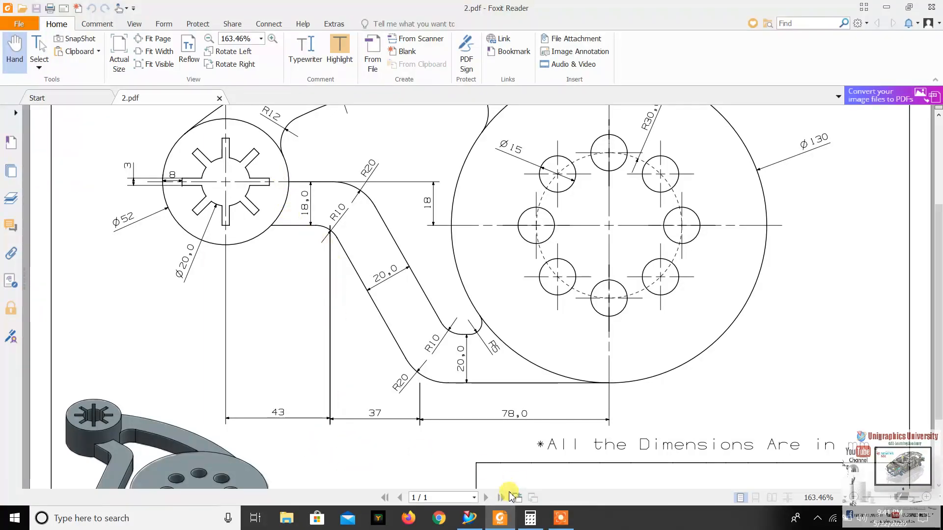
click(502, 524)
scroll(451, 275, up, 3)
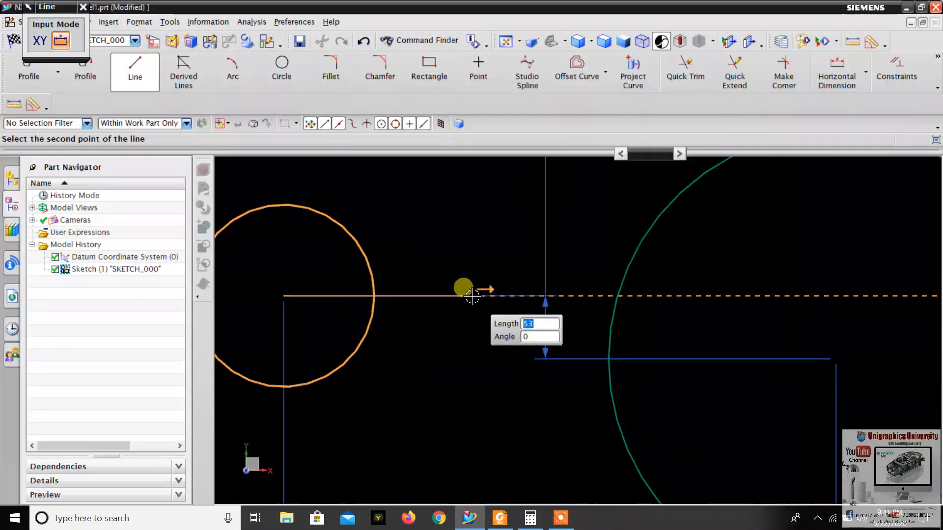
text(43)
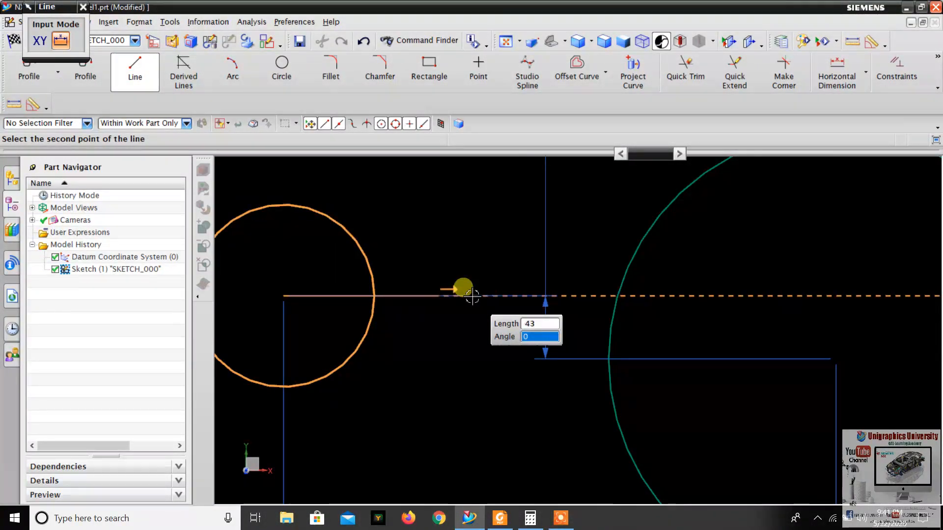
key(Tab)
click(489, 291)
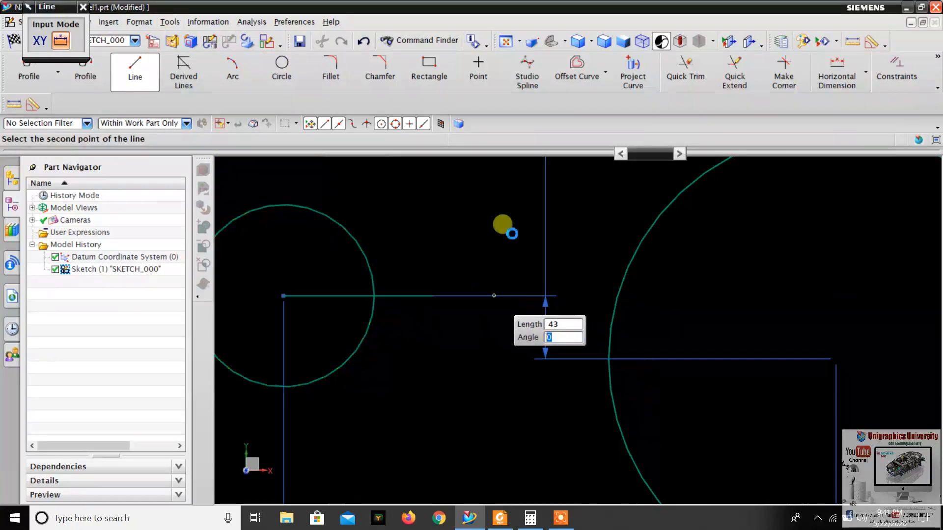
click(138, 79)
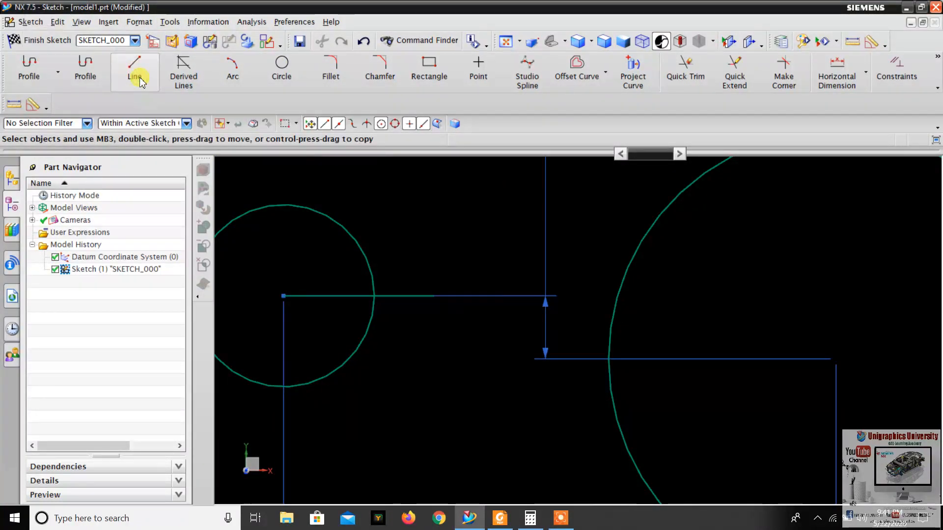
Check the arm's width in the 2.pdf drawing and create a derived line 18 mm below the 43 mm line
scroll(437, 302, up, 3)
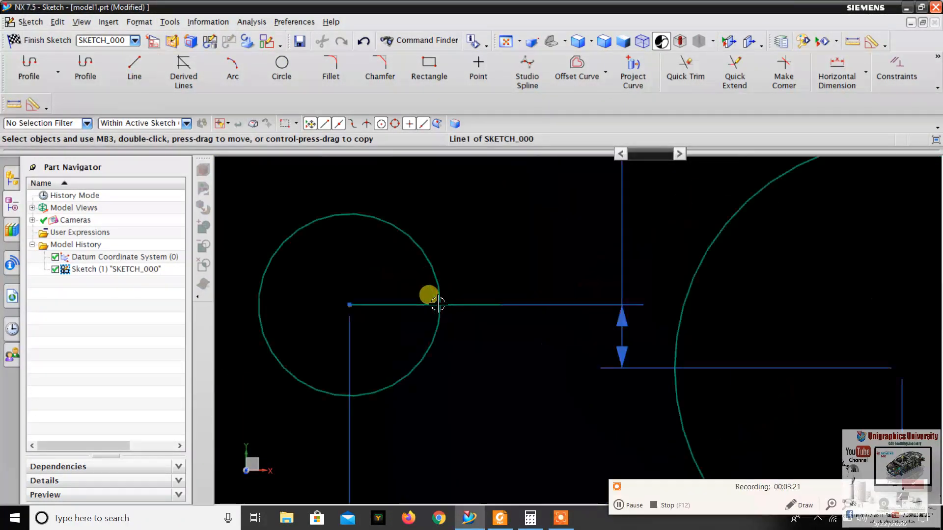
scroll(467, 280, down, 3)
scroll(467, 286, up, 3)
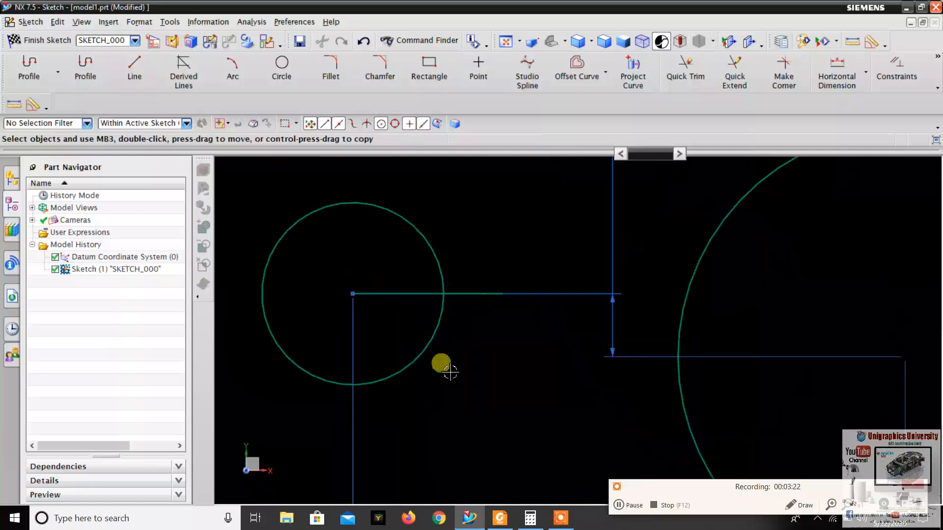
click(497, 520)
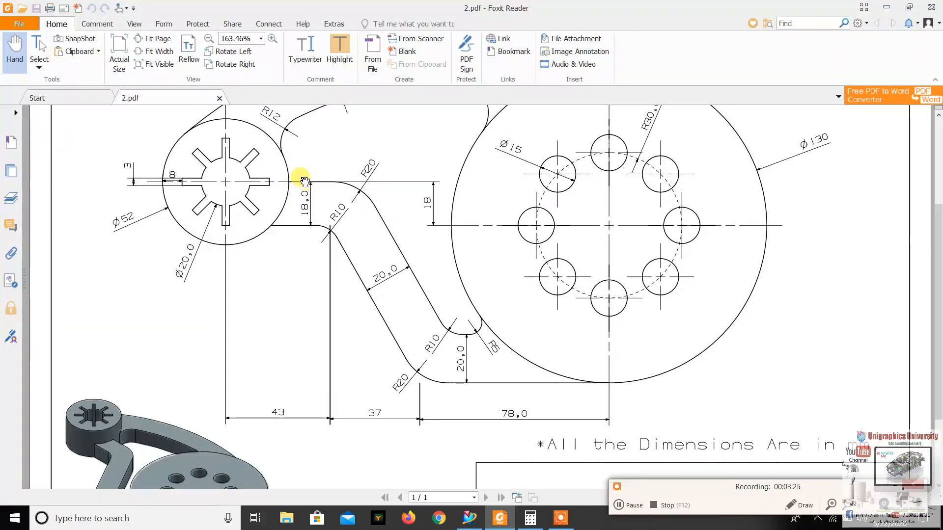
click(469, 518)
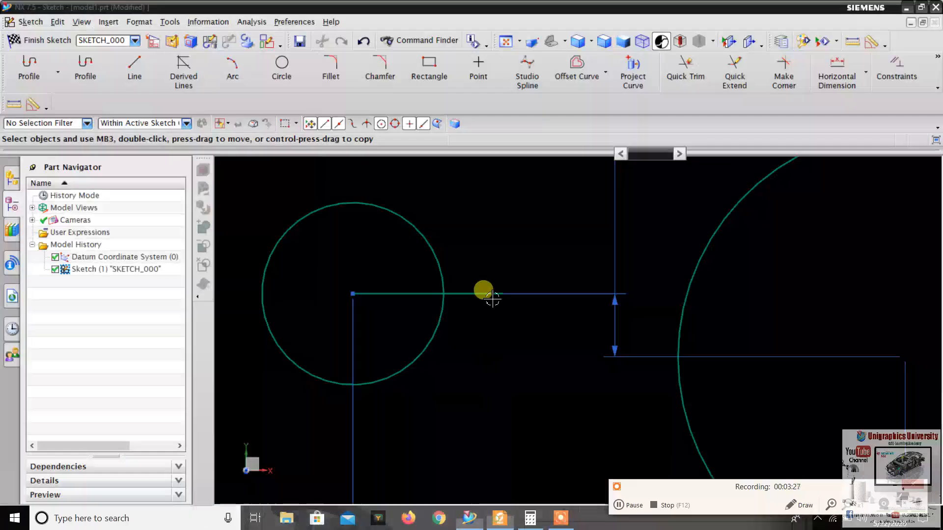
scroll(484, 290, up, 2)
scroll(452, 297, down, 3)
click(491, 266)
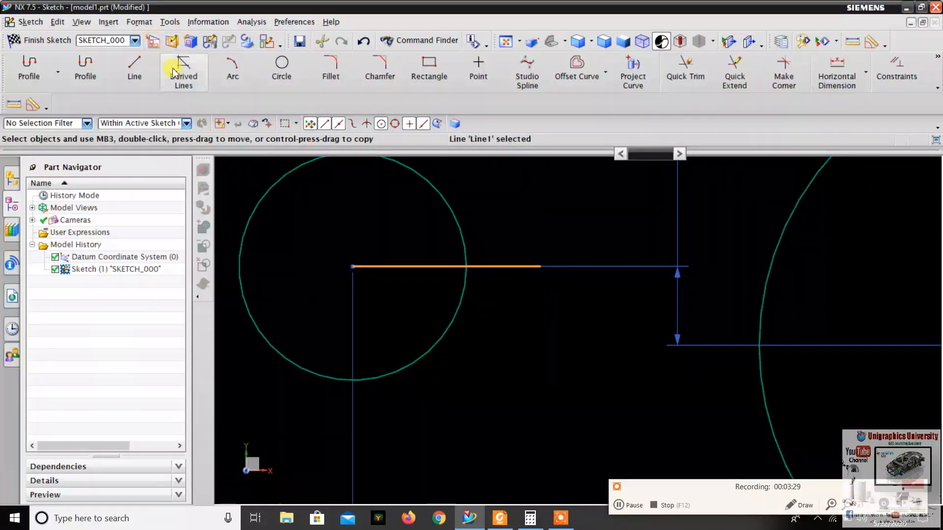
click(190, 87)
click(506, 267)
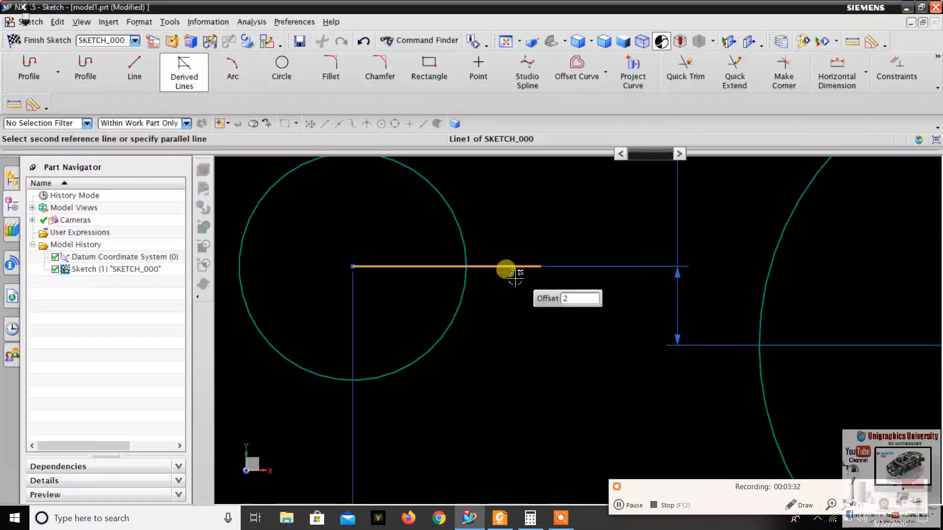
text(18)
key(Return)
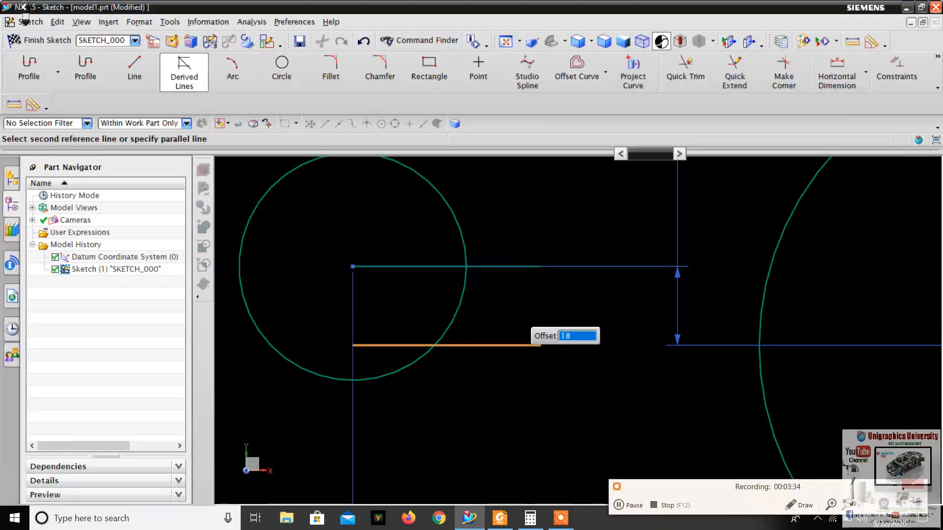
click(200, 79)
scroll(524, 295, down, 4)
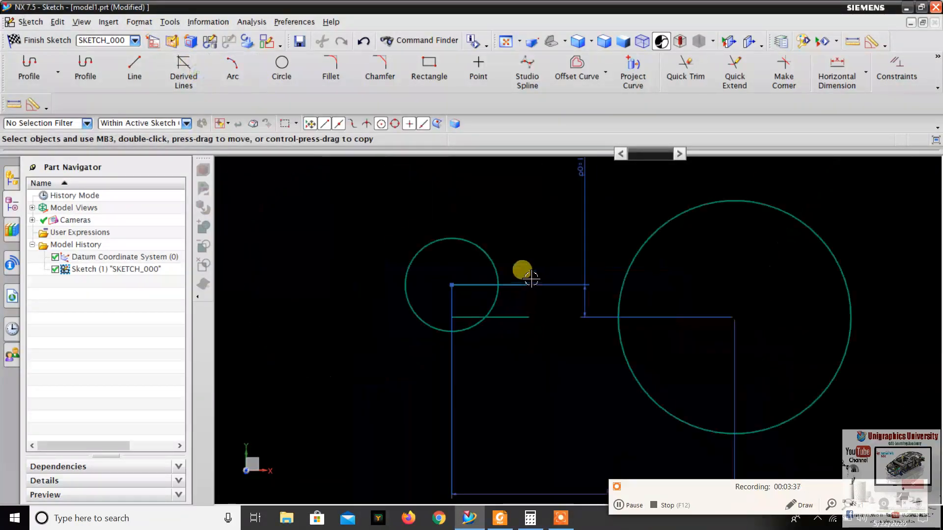
scroll(522, 405, up, 3)
Check the 78 mm length of the arm's lower edge in the 2.pdf drawing and return to the NX sketch
click(500, 521)
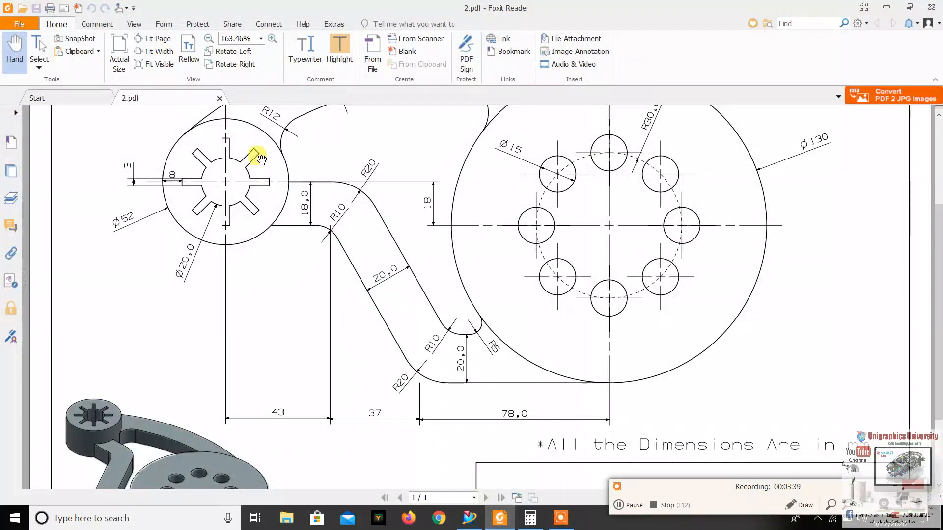
scroll(344, 252, up, 3)
scroll(373, 285, down, 5)
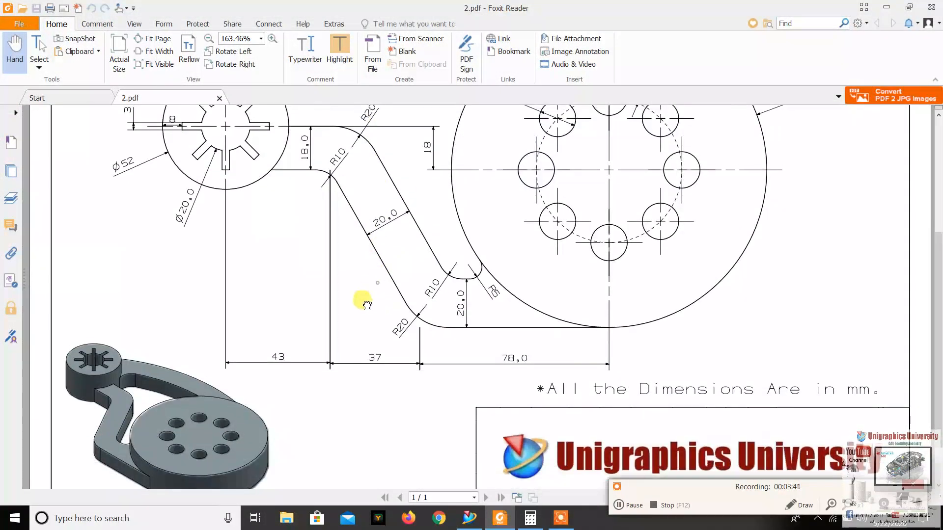
scroll(344, 255, up, 2)
scroll(400, 261, down, 1)
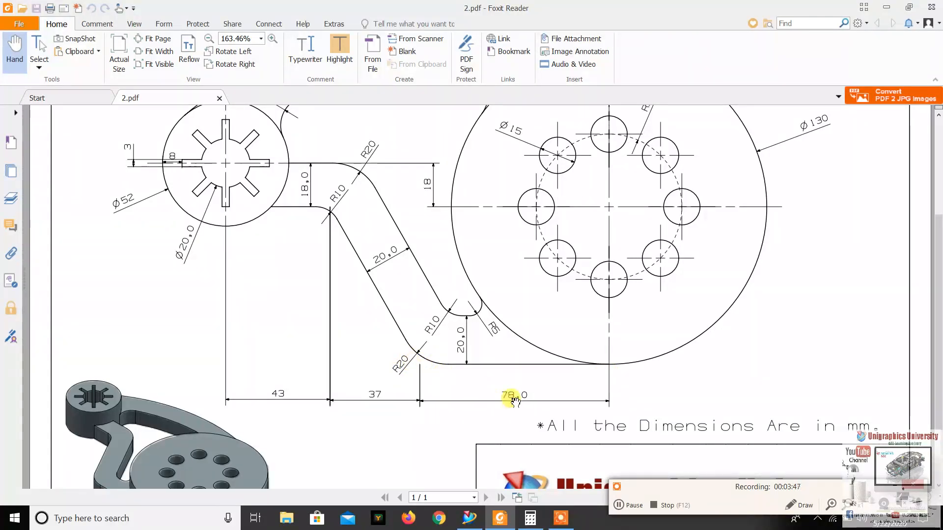
click(500, 518)
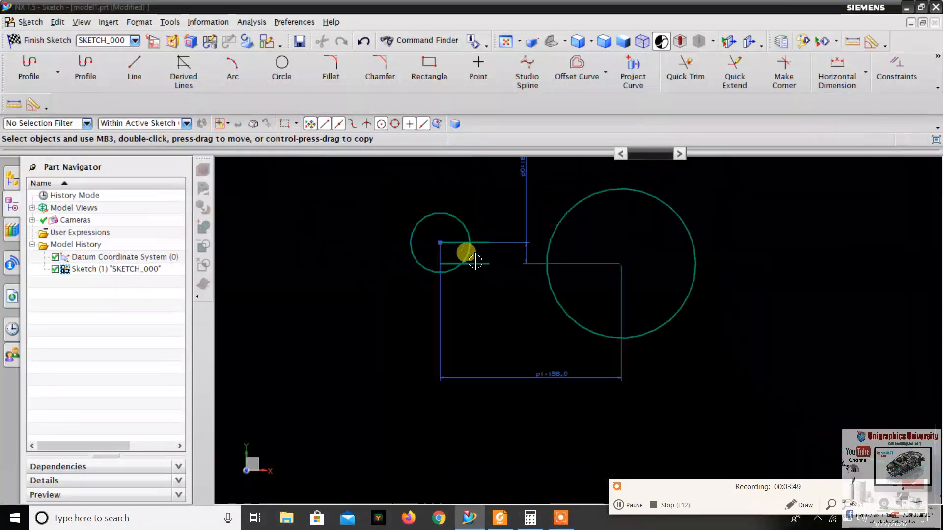
Draw a 78 mm line at 180 degrees from the large circle's lowest quadrant point, running towards the small circle
scroll(467, 254, down, 3)
scroll(507, 288, up, 7)
scroll(568, 339, down, 1)
scroll(569, 290, up, 2)
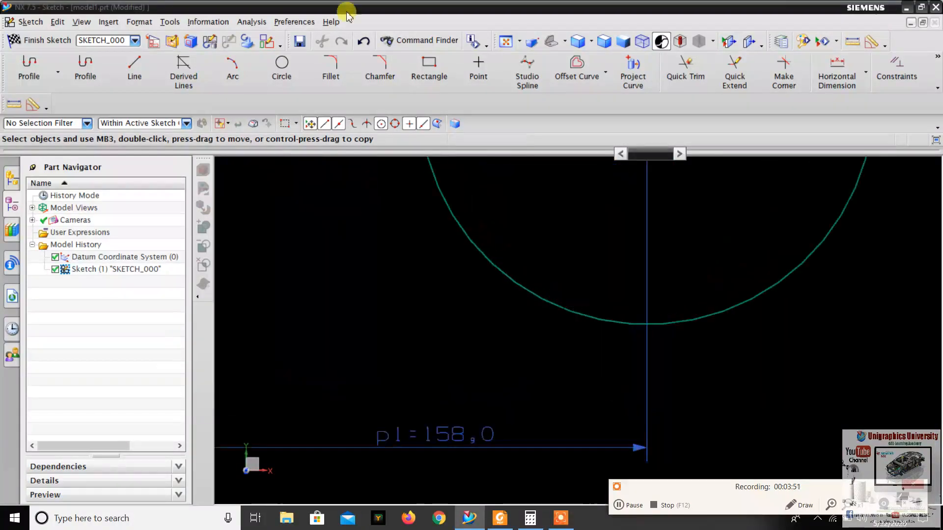
click(134, 69)
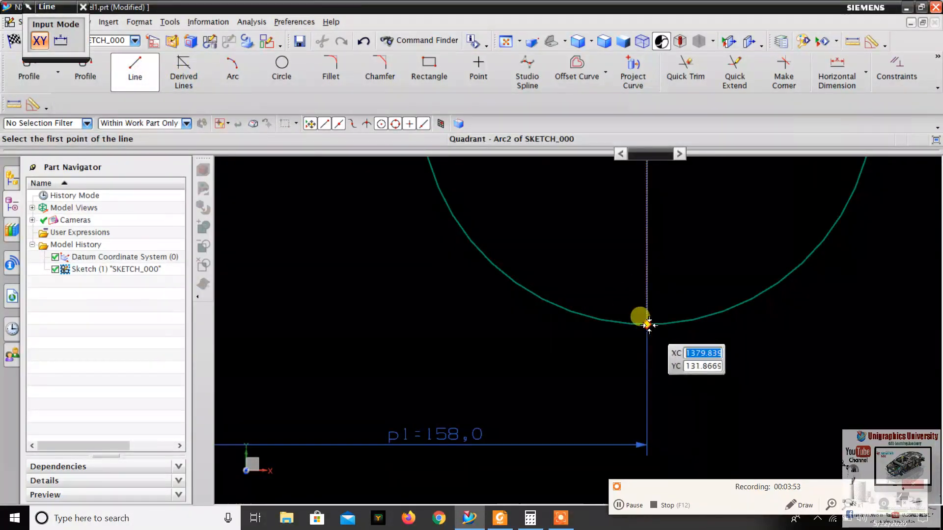
click(649, 324)
scroll(638, 326, down, 2)
text(81)
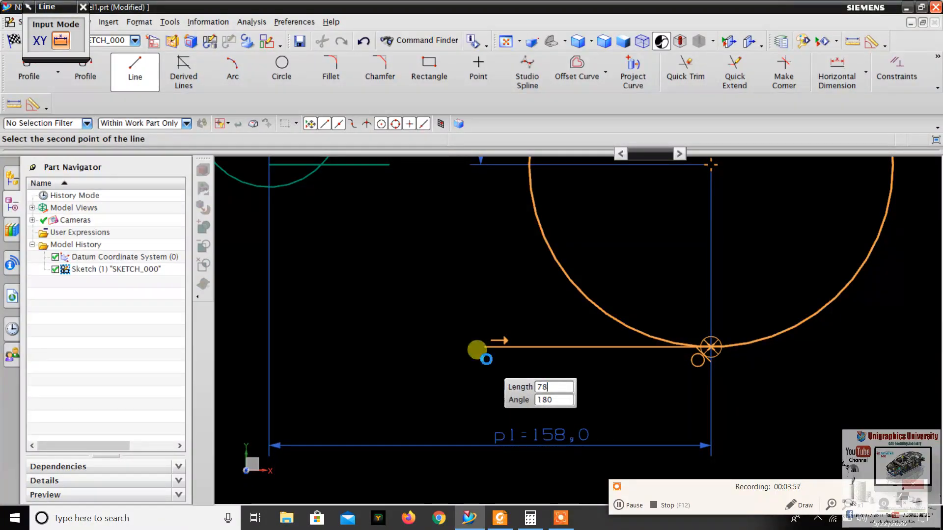
key(Tab)
key(Return)
scroll(537, 379, up, 2)
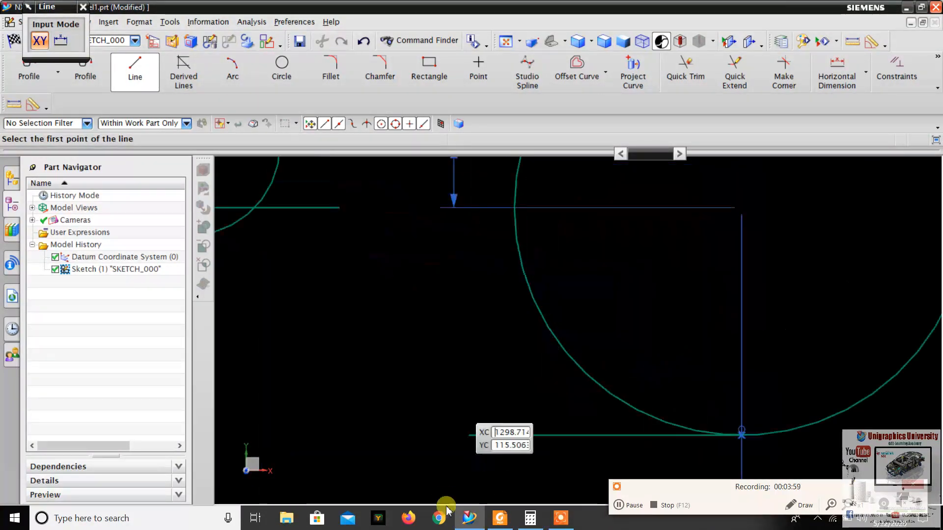
Check the arm's lower width in the 2.pdf drawing and create a derived line 20 mm above the 78 mm line
click(500, 518)
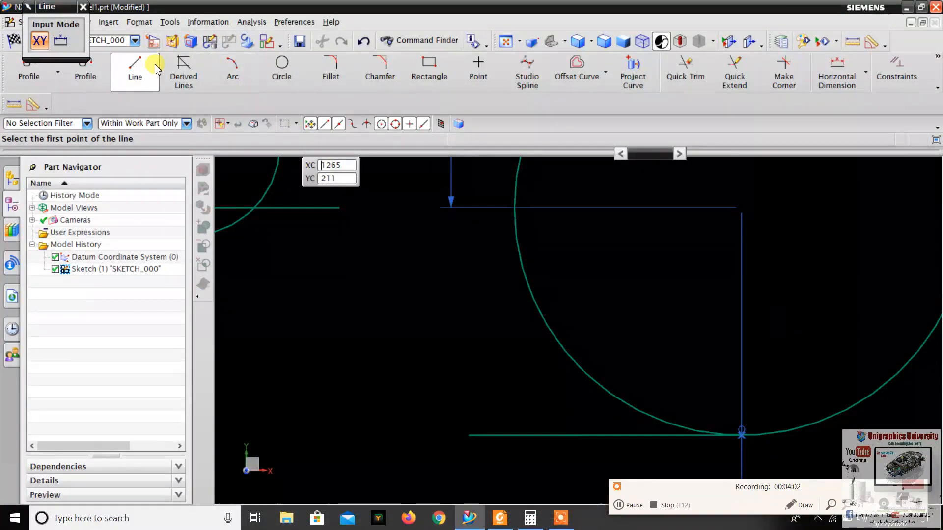
click(135, 69)
click(187, 72)
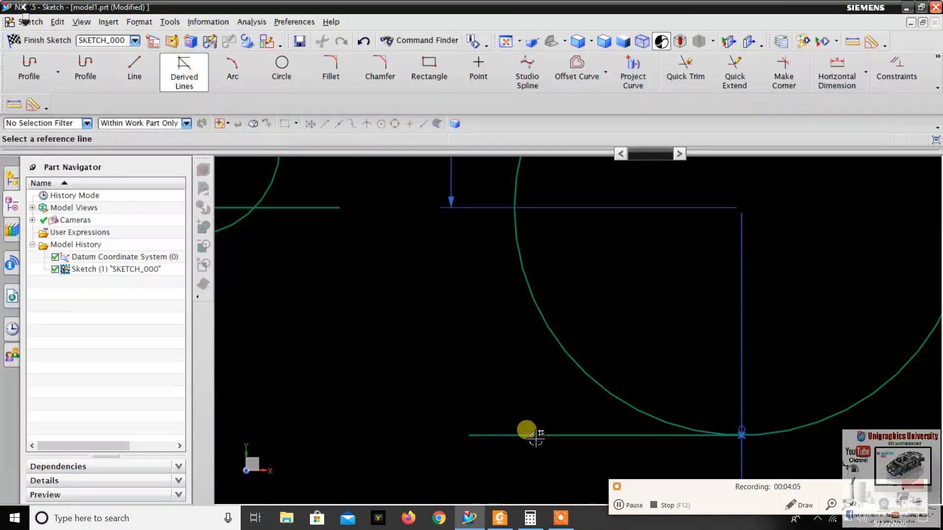
click(527, 435)
text(20)
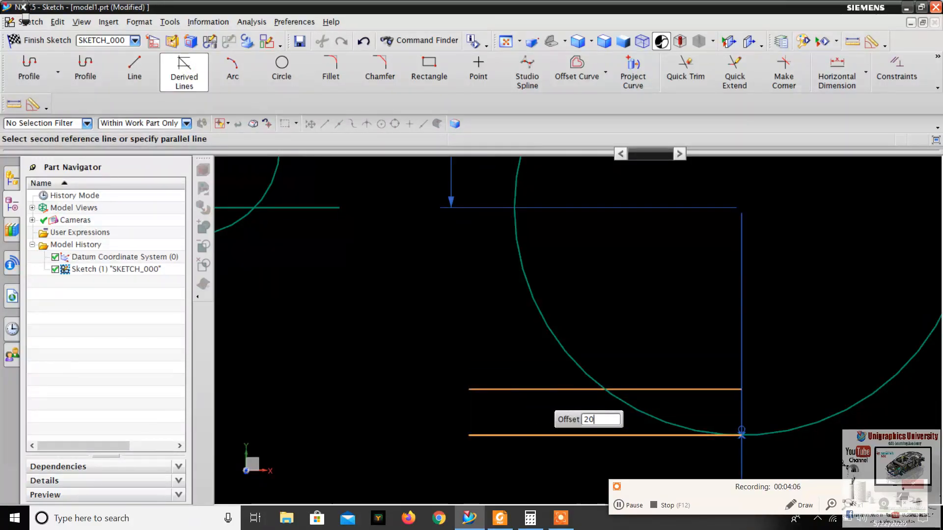
key(Return)
click(186, 80)
scroll(541, 376, down, 4)
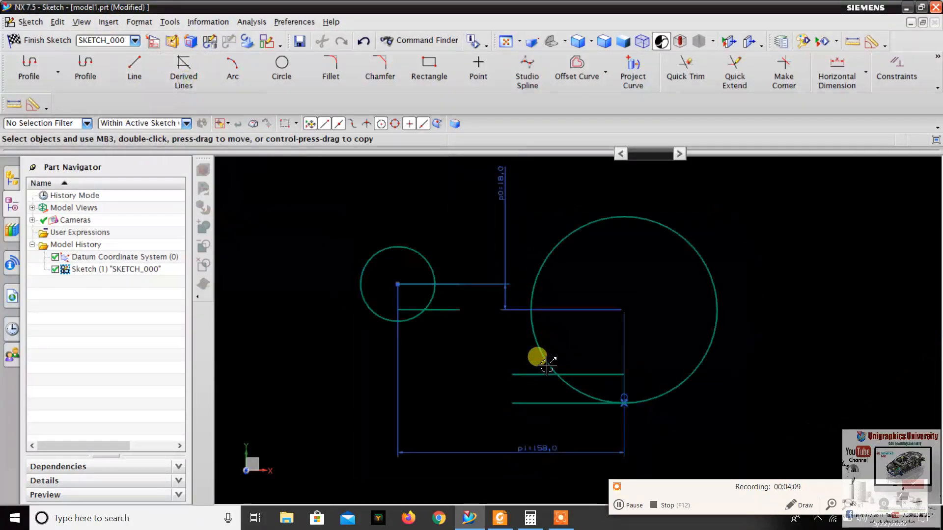
Check the arm's slanted edge in the 2.pdf drawing and connect the free ends of the 18 mm derived line and the 78 mm line
scroll(512, 354, up, 2)
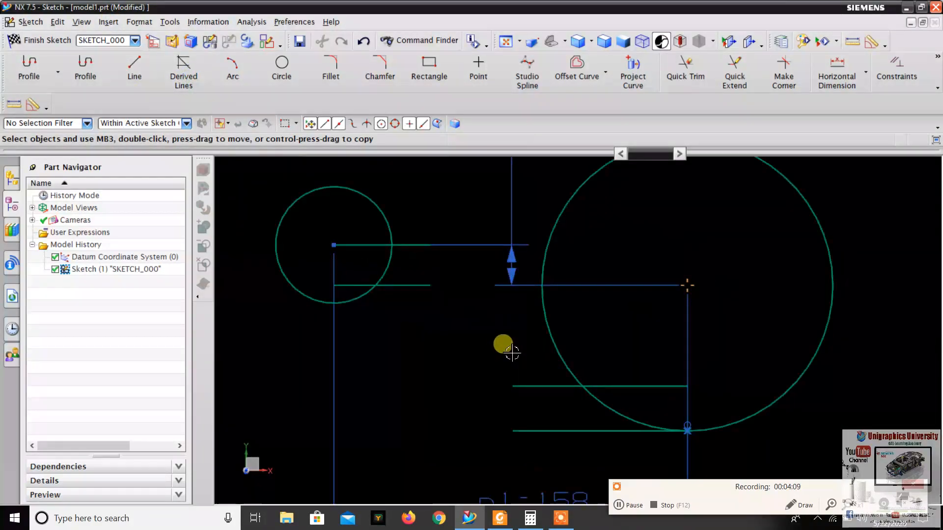
click(501, 520)
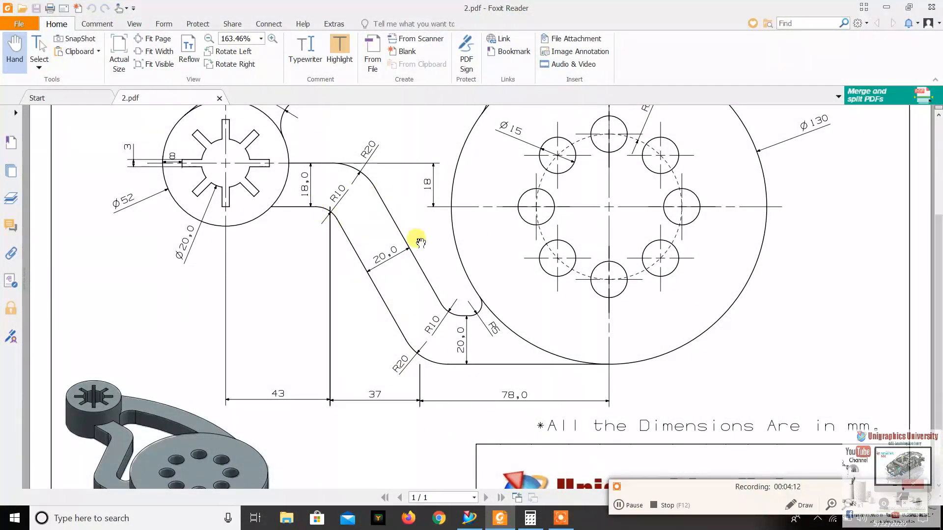
click(496, 521)
scroll(417, 280, up, 2)
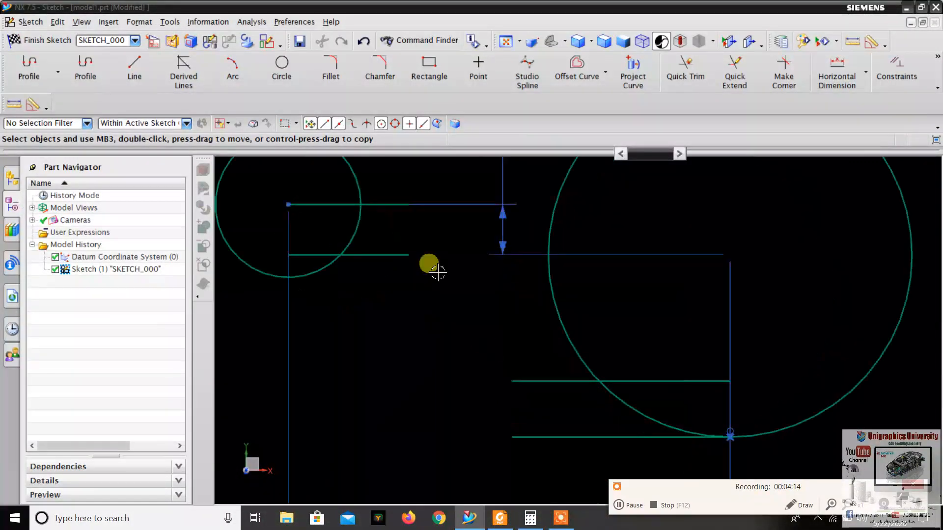
click(133, 68)
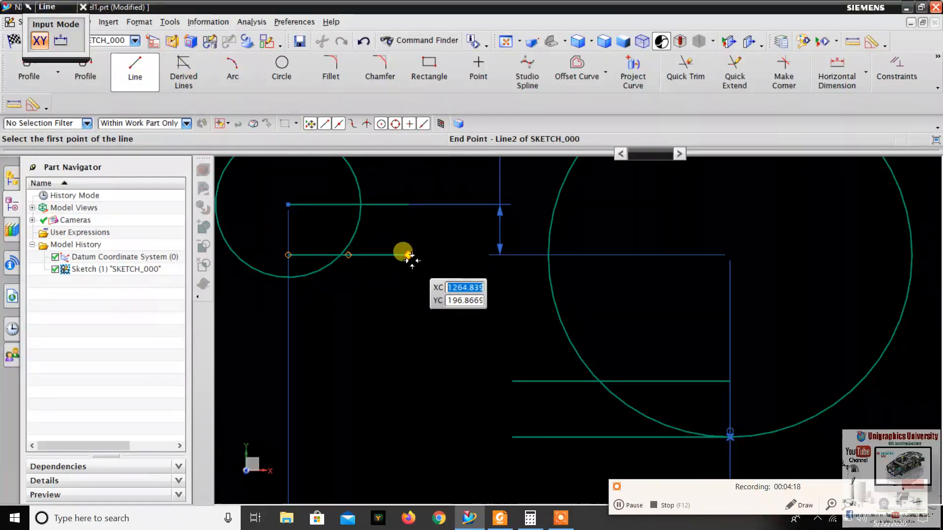
click(416, 261)
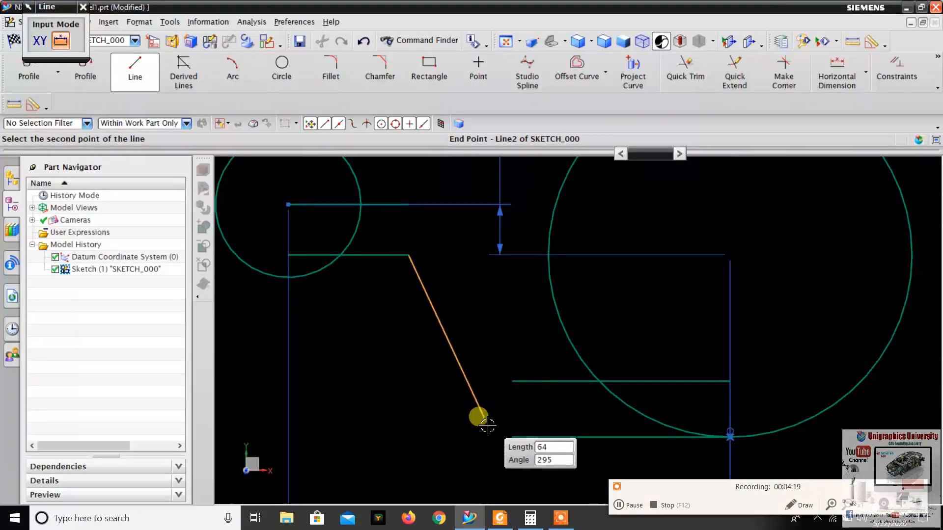
click(512, 437)
click(134, 68)
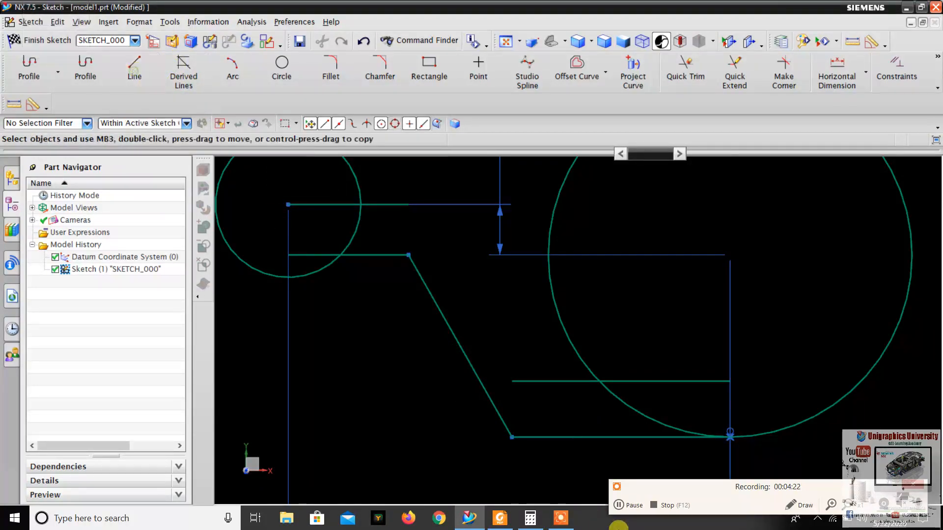
Check the slanted section's width in the 2.pdf drawing and create a derived line 20 mm from the slanted line, towards the large circle
key(alt+Tab)
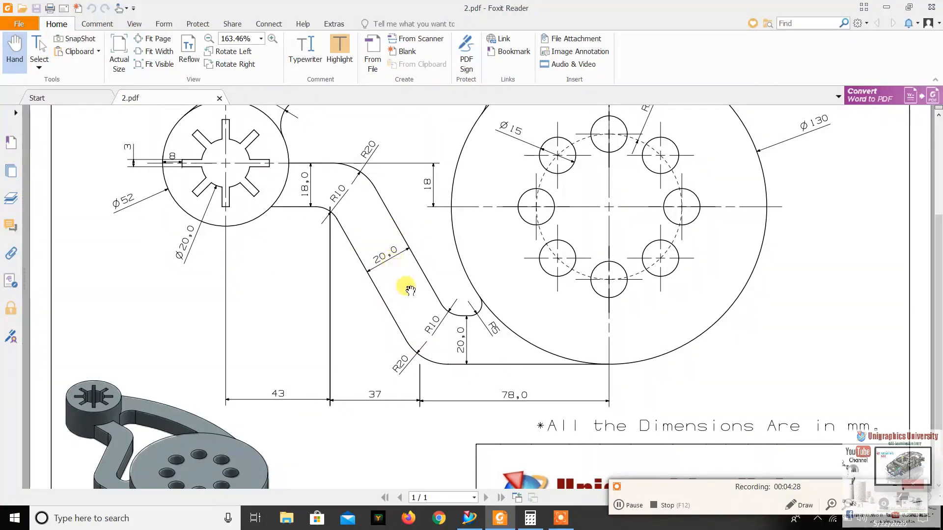
click(500, 521)
click(203, 73)
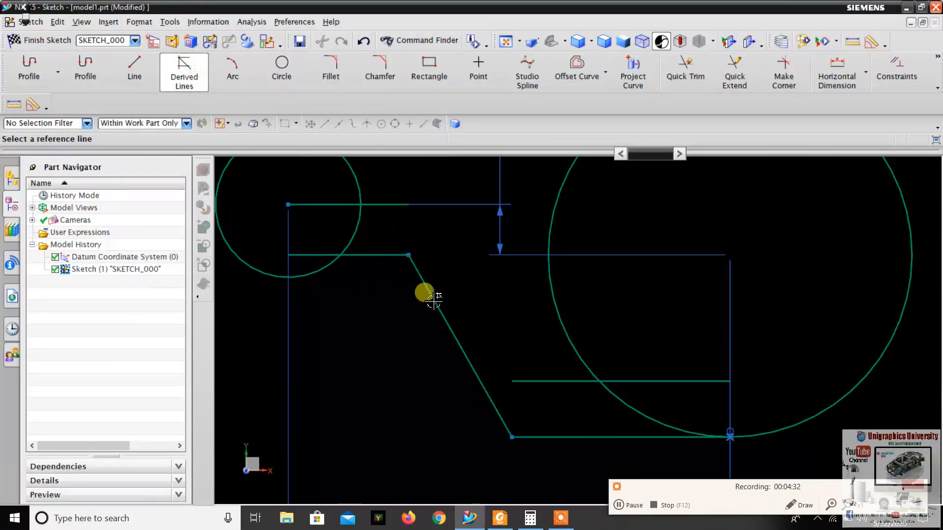
click(469, 291)
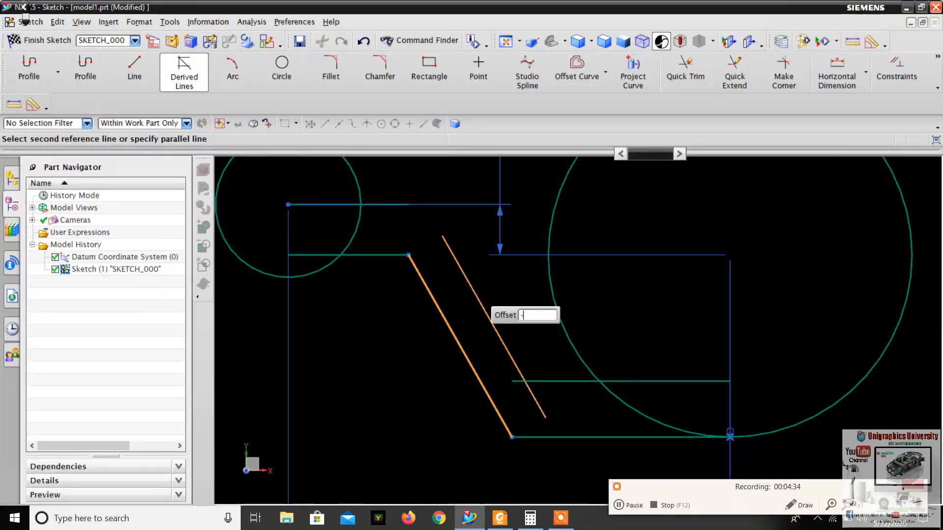
click(203, 76)
Trim the overhanging ends where the derived slanted line crosses the lower derived horizontal line, leaving a clean corner
scroll(478, 275, down, 2)
scroll(535, 344, up, 4)
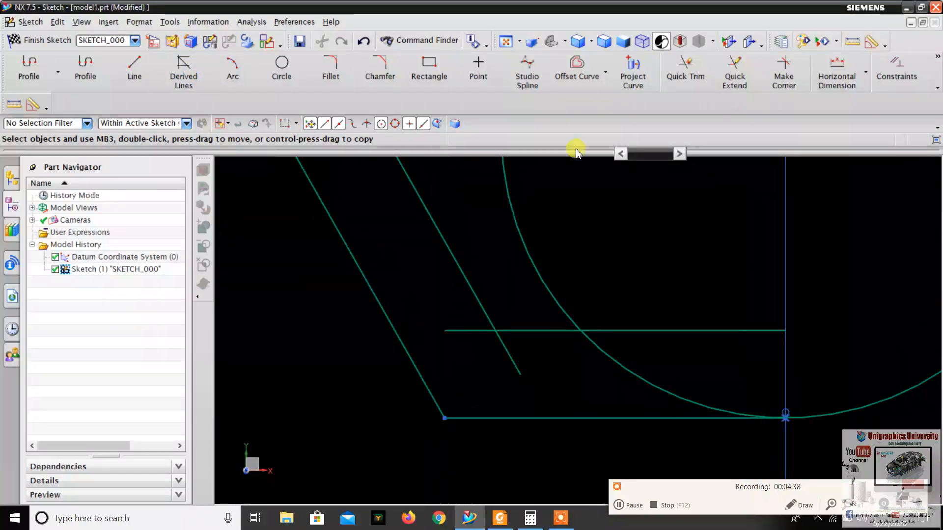
click(685, 66)
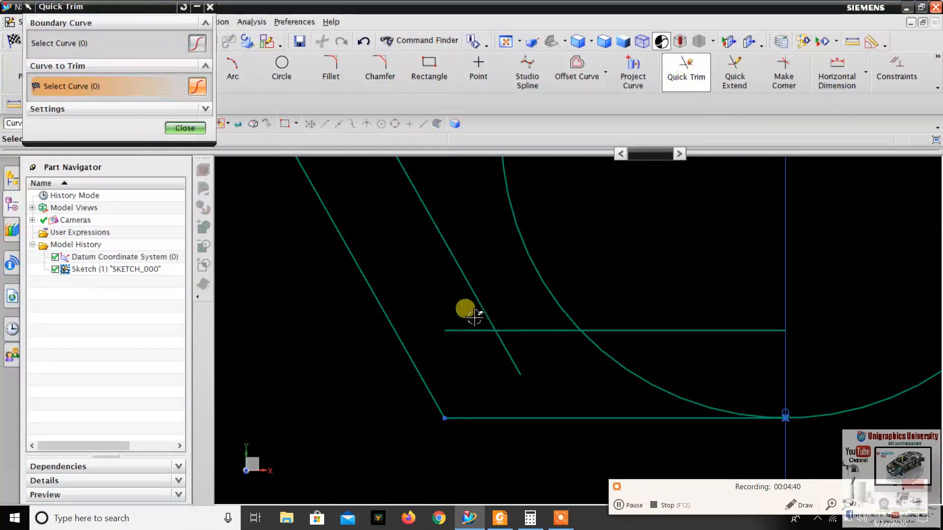
drag(484, 344, 552, 362)
scroll(537, 358, down, 3)
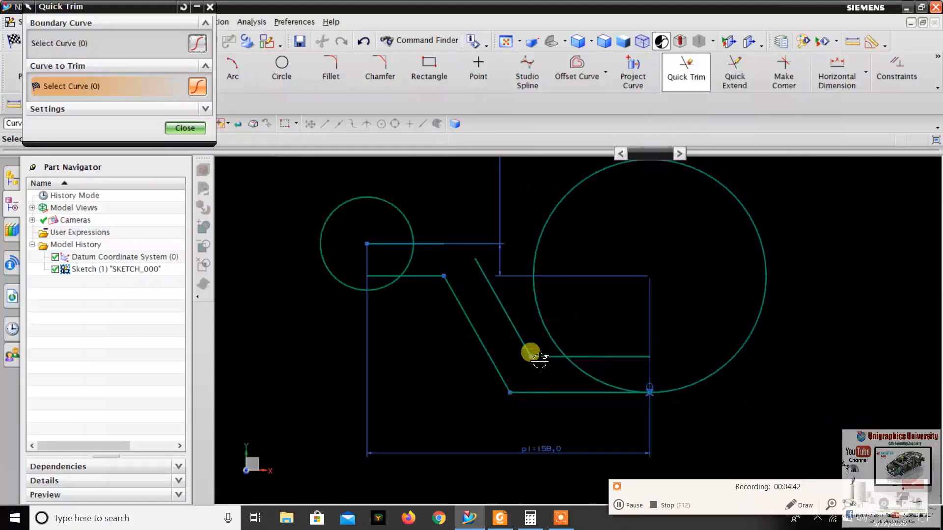
scroll(537, 358, up, 1)
scroll(468, 250, up, 2)
scroll(461, 249, down, 4)
scroll(449, 235, up, 3)
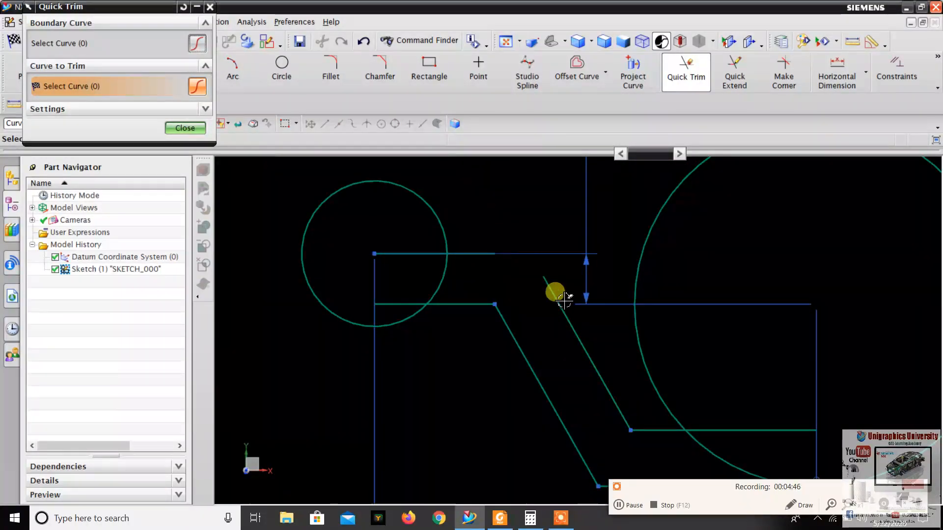
click(191, 131)
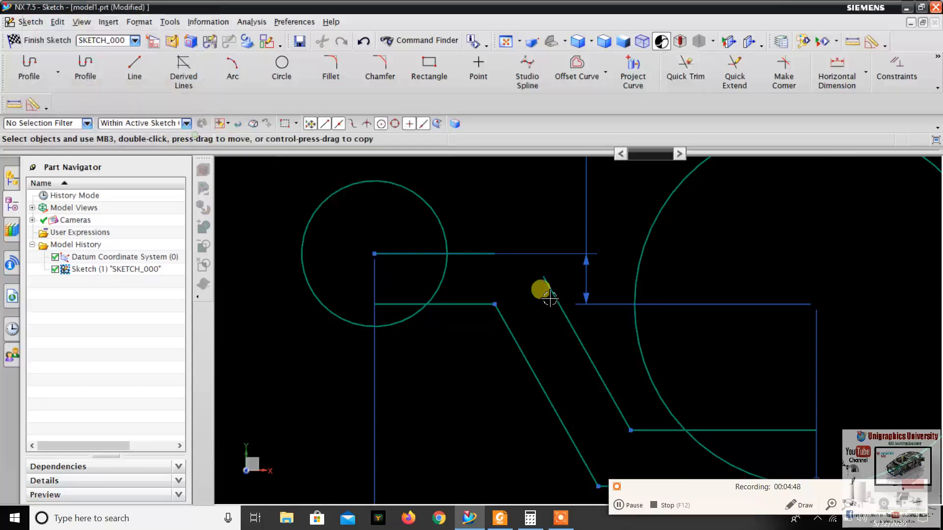
Move the 18 mm vertical dimension out of the arm area to the outer side of the small circle
scroll(543, 290, down, 1)
drag(562, 167, 253, 333)
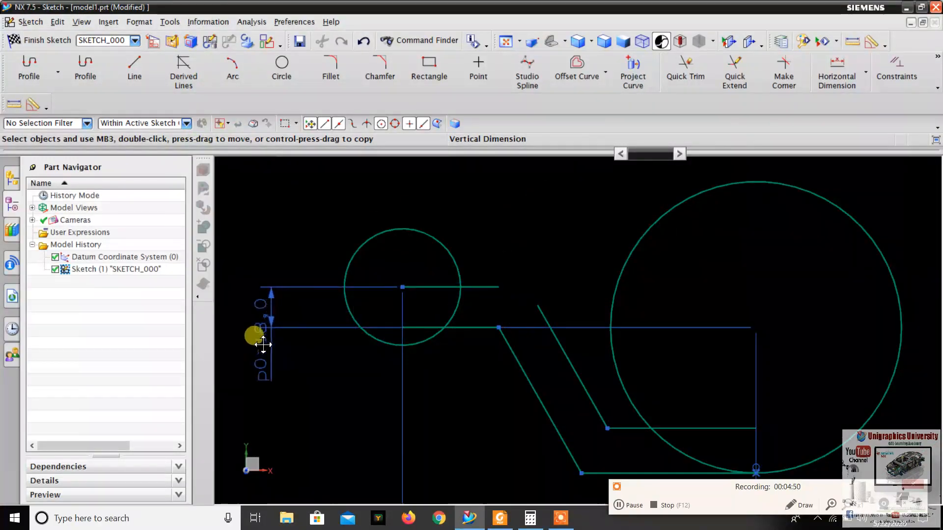
scroll(580, 285, up, 2)
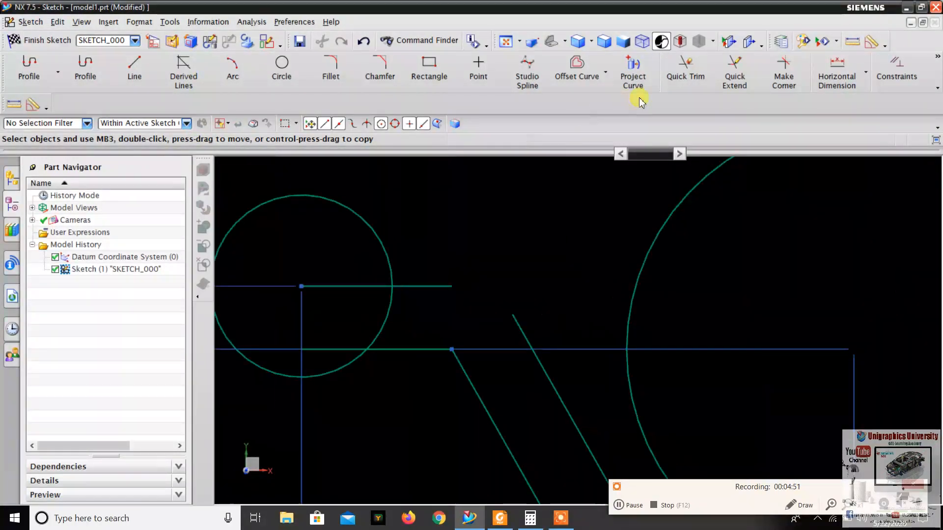
Extend the derived slanted line and the horizontal line from the small circle's centre until they meet at a corner, using Quick Extend
click(735, 81)
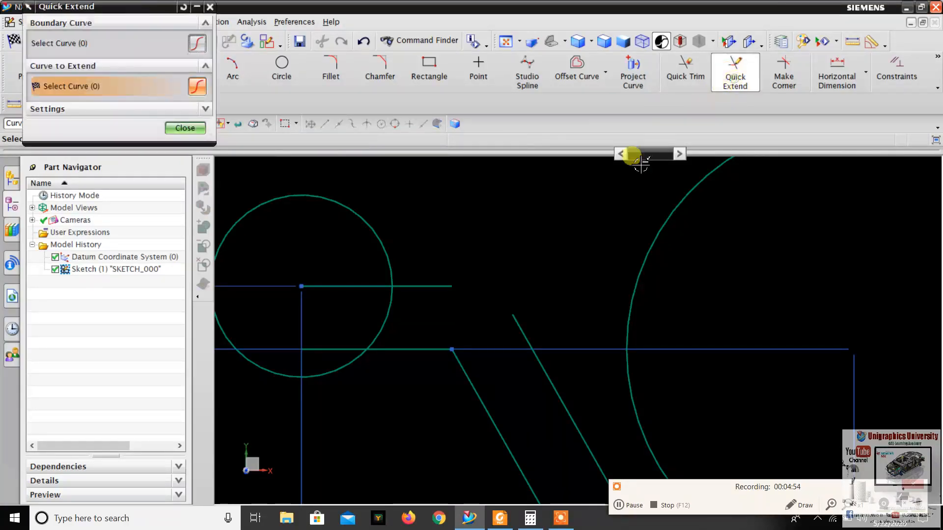
click(153, 51)
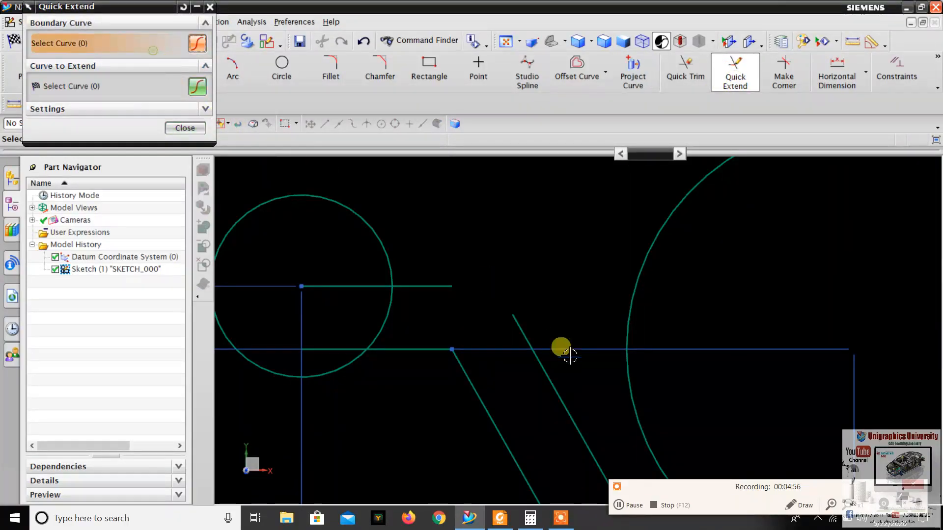
click(429, 286)
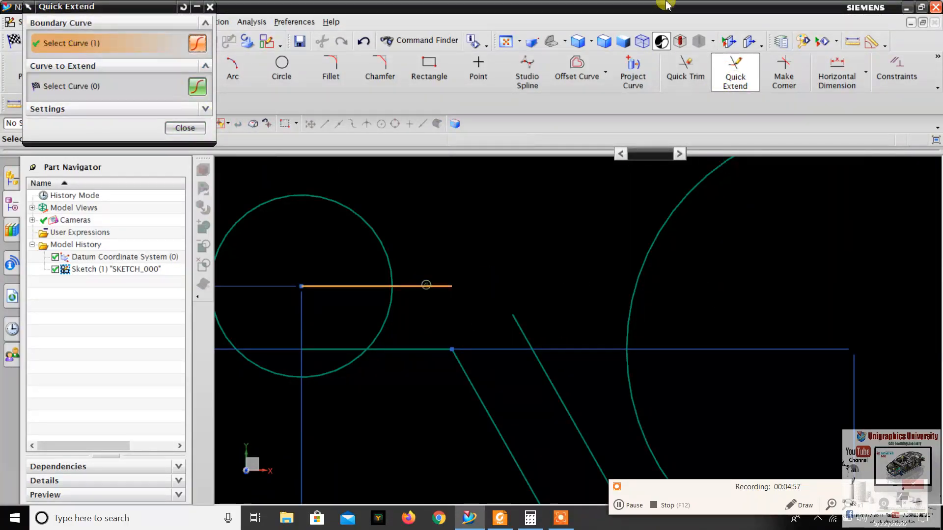
click(92, 86)
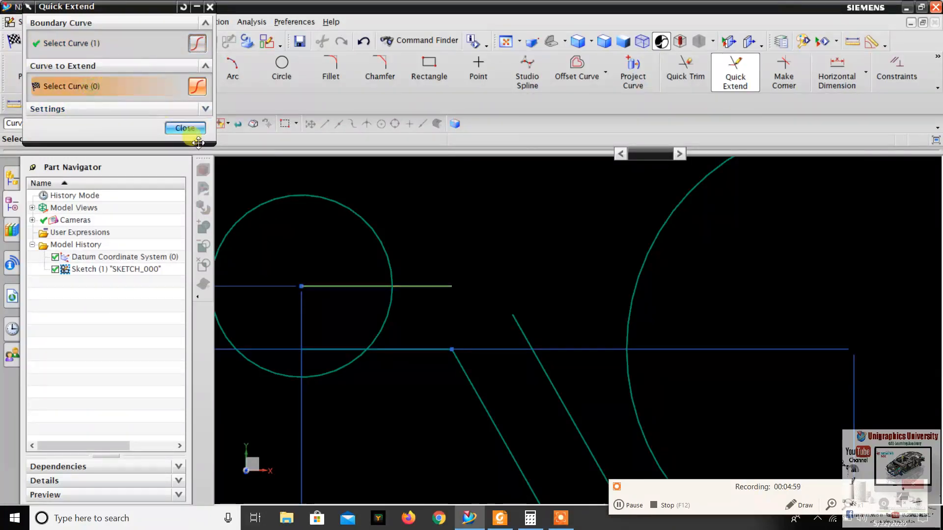
click(526, 336)
click(171, 129)
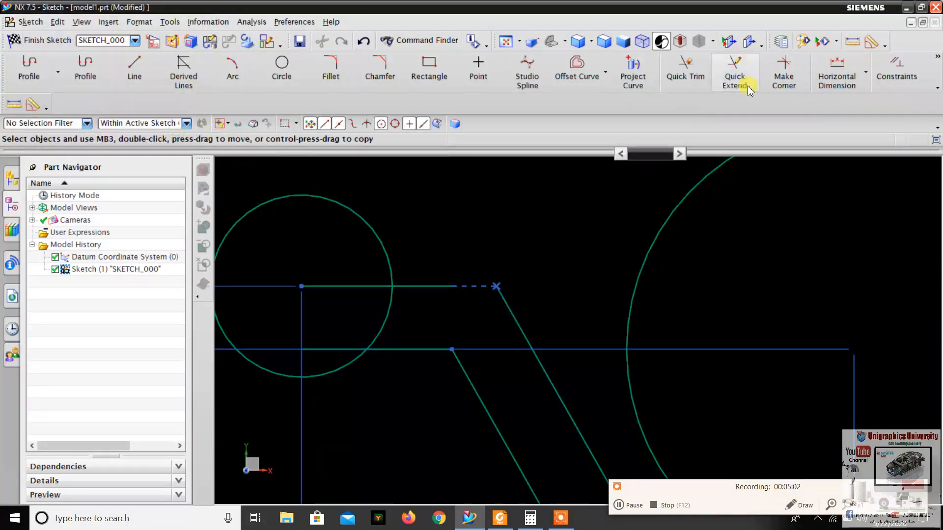
click(733, 75)
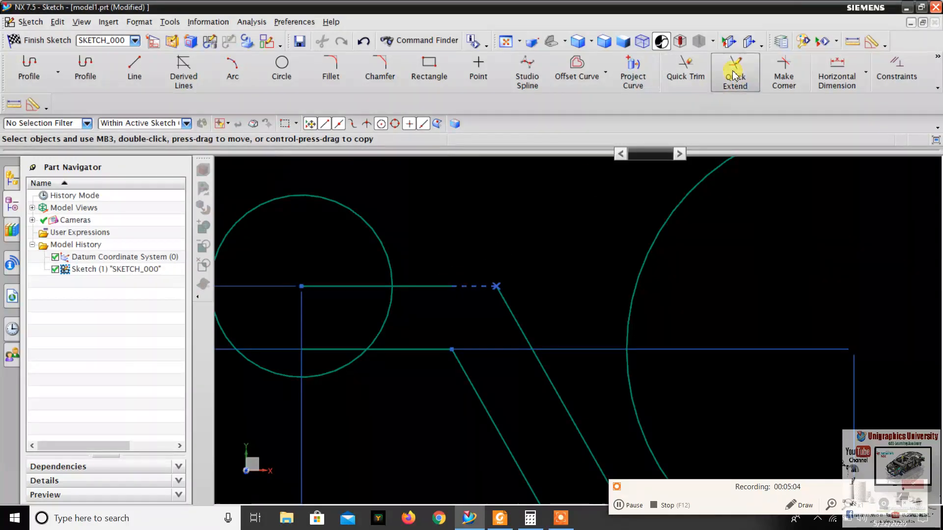
click(508, 302)
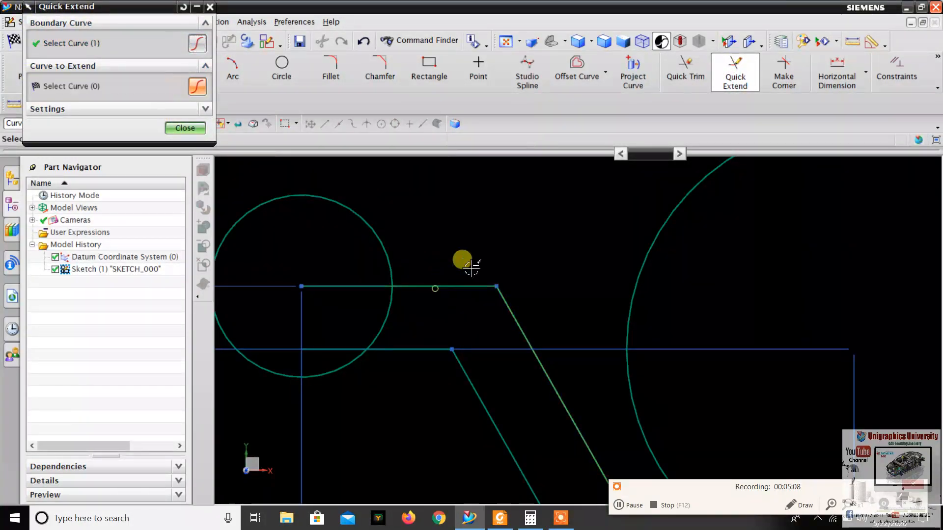
Close Quick Extend and check the fillet radii of the arm's corners in the 2.pdf drawing
click(185, 127)
scroll(442, 236, down, 3)
scroll(491, 250, up, 2)
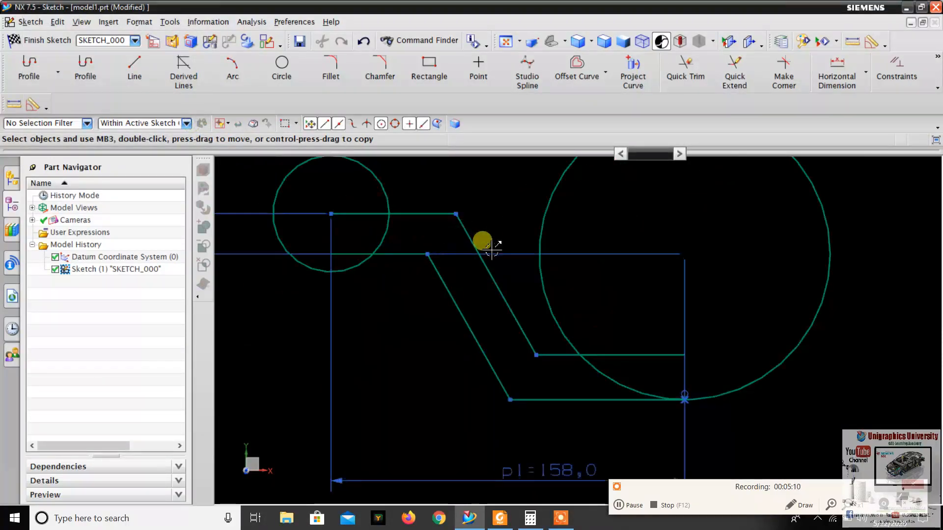
click(500, 520)
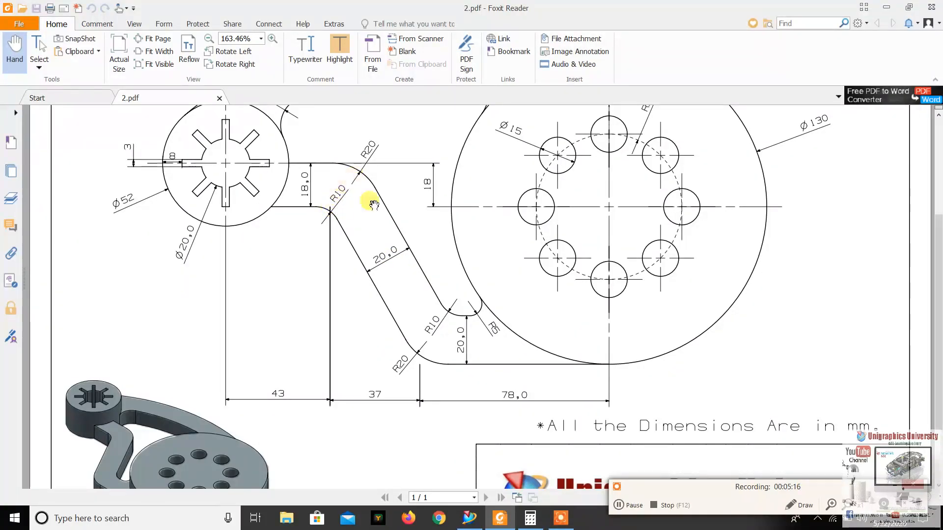
click(502, 519)
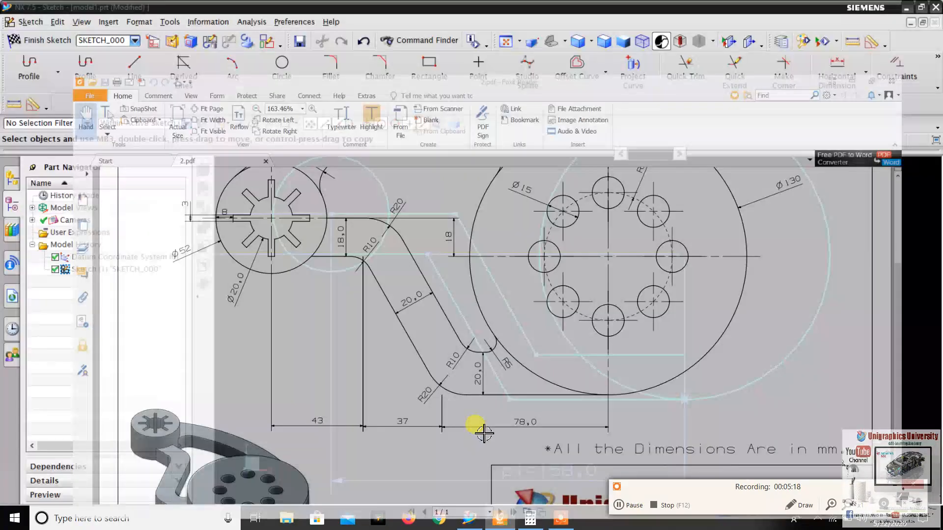
Try a 10 mm untrimmed fillet on the arm's lower corner near the small circle, and undo it
click(332, 74)
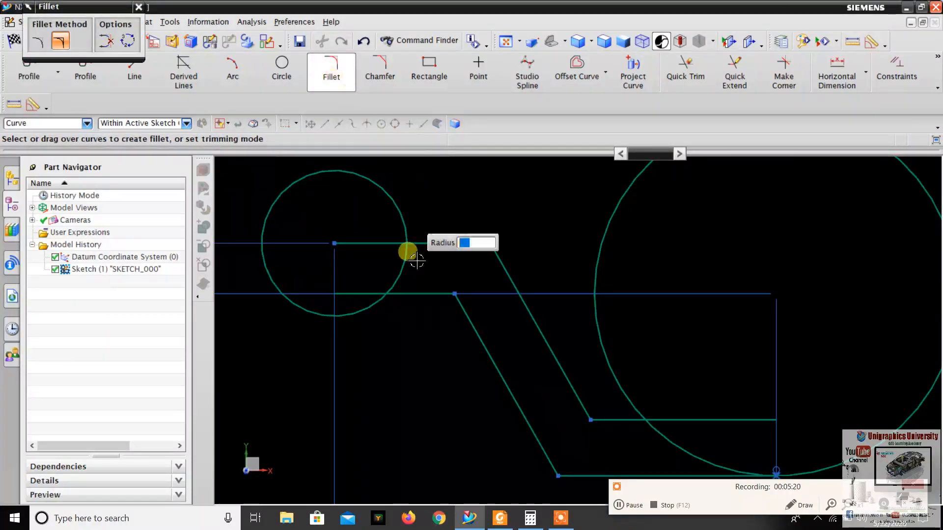
scroll(420, 292, up, 3)
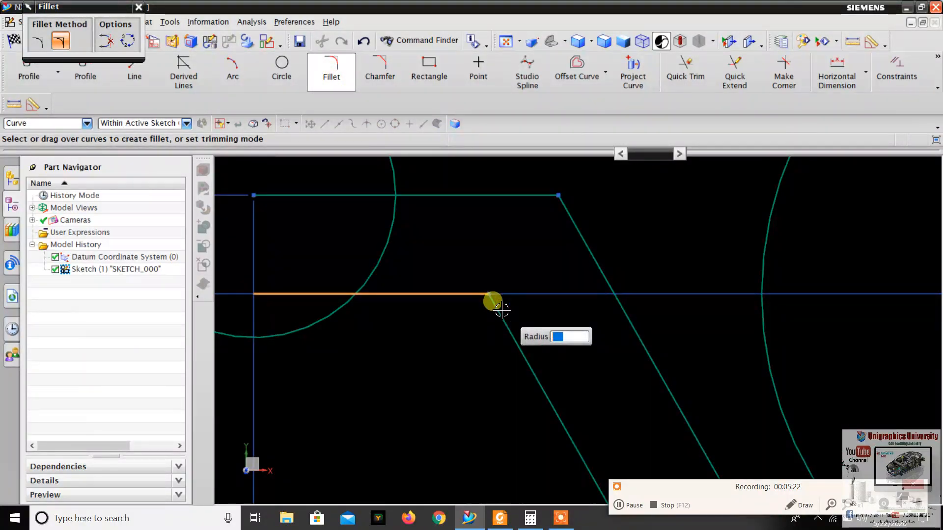
click(498, 307)
text(10)
click(458, 301)
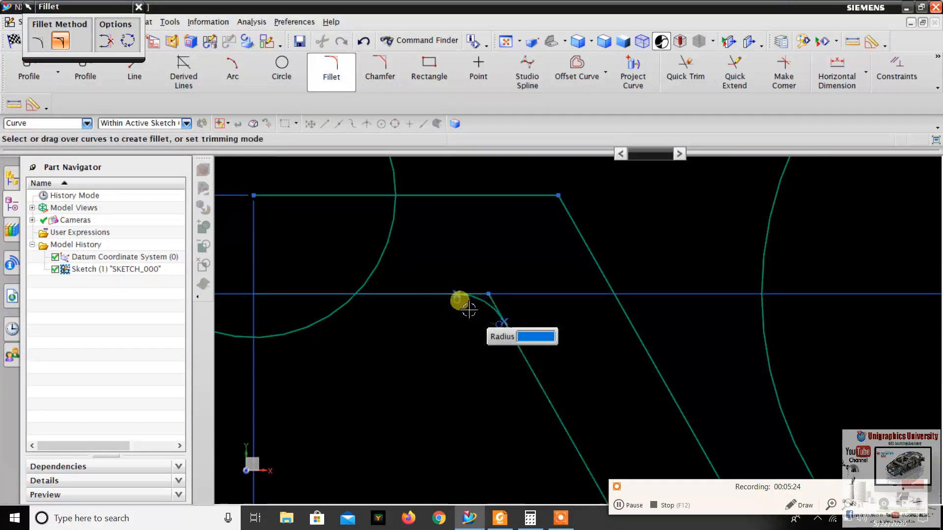
scroll(491, 275, down, 3)
scroll(473, 265, up, 3)
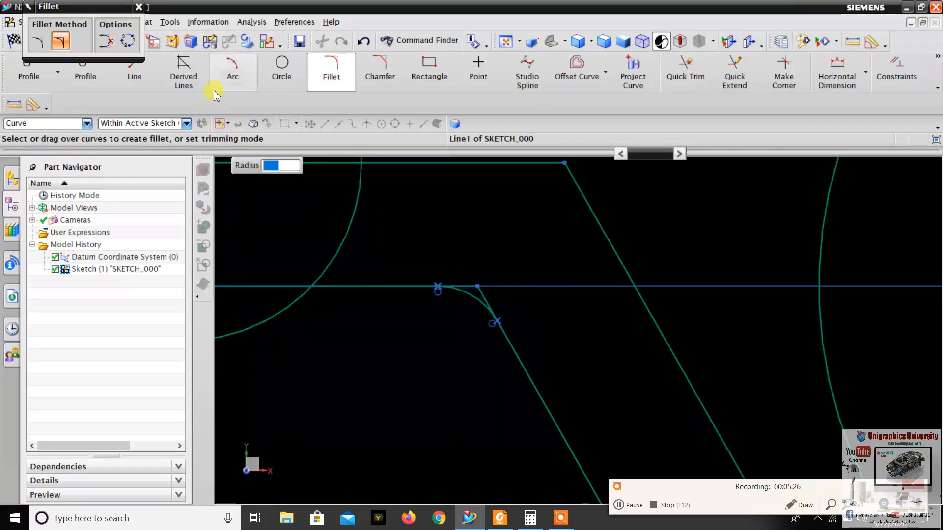
click(139, 6)
scroll(442, 294, up, 4)
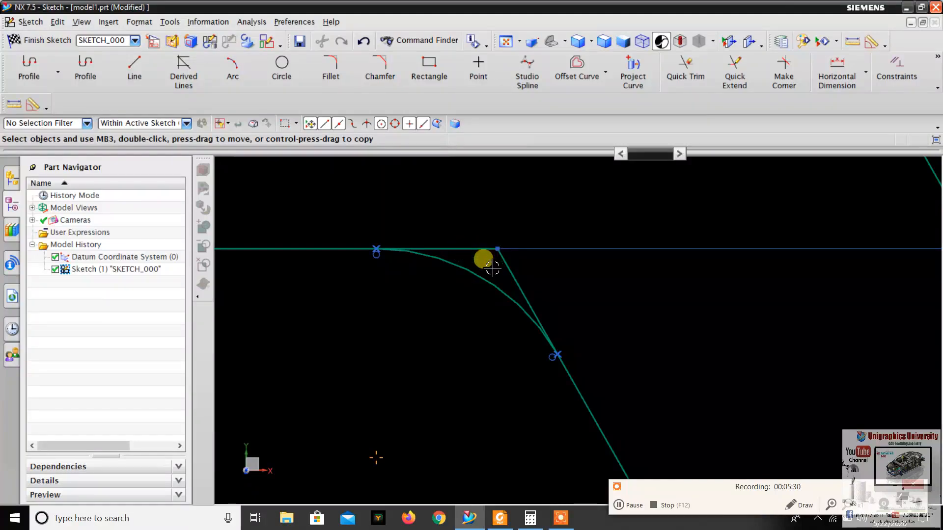
scroll(492, 268, down, 3)
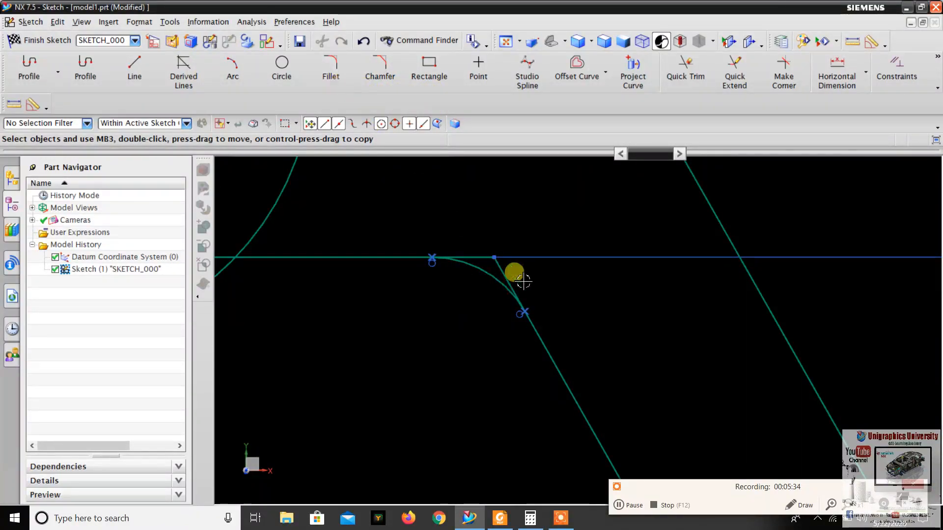
click(365, 46)
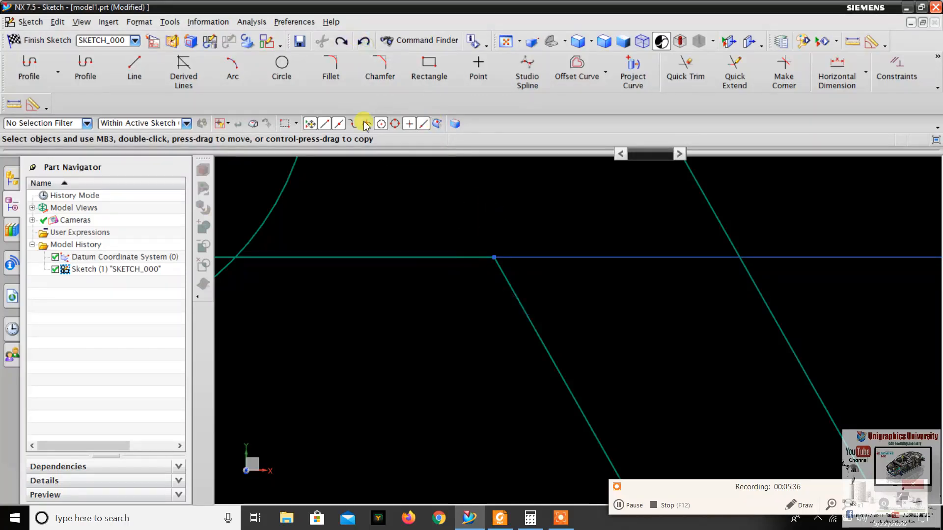
Fillet the arm's lower corner near the small circle with a 10 mm radius, using the Trim method
click(338, 80)
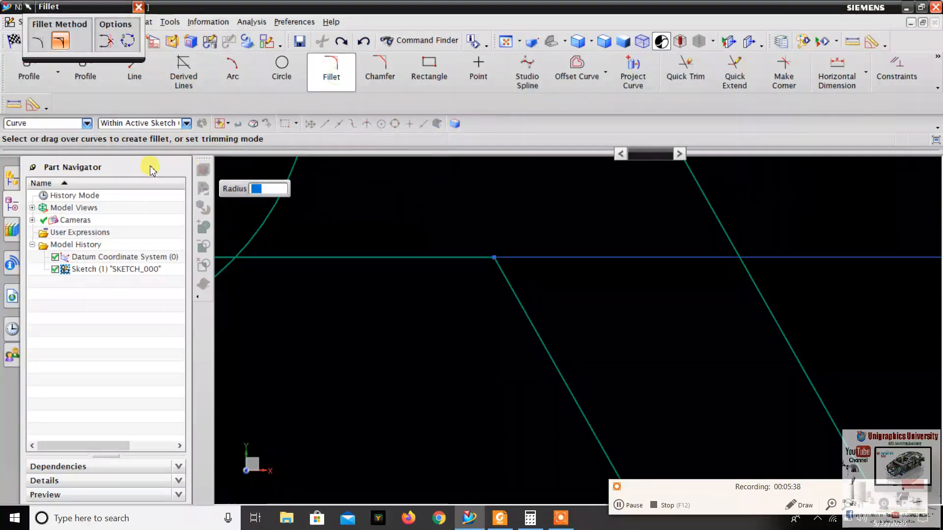
click(41, 48)
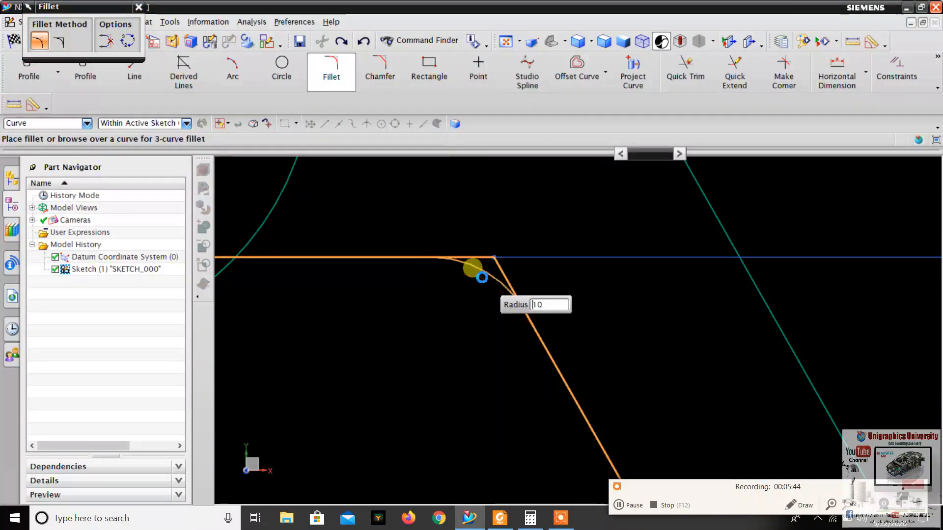
click(480, 269)
Check the outer bend radius in the 2.pdf drawing and fillet the arm's upper corner near the small circle with a 20 mm radius
scroll(475, 269, down, 3)
scroll(564, 311, down, 3)
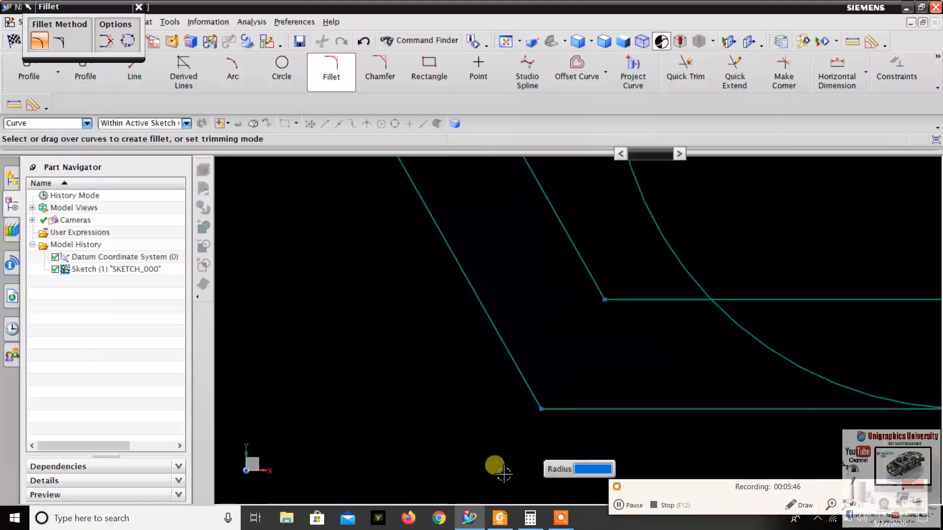
click(500, 523)
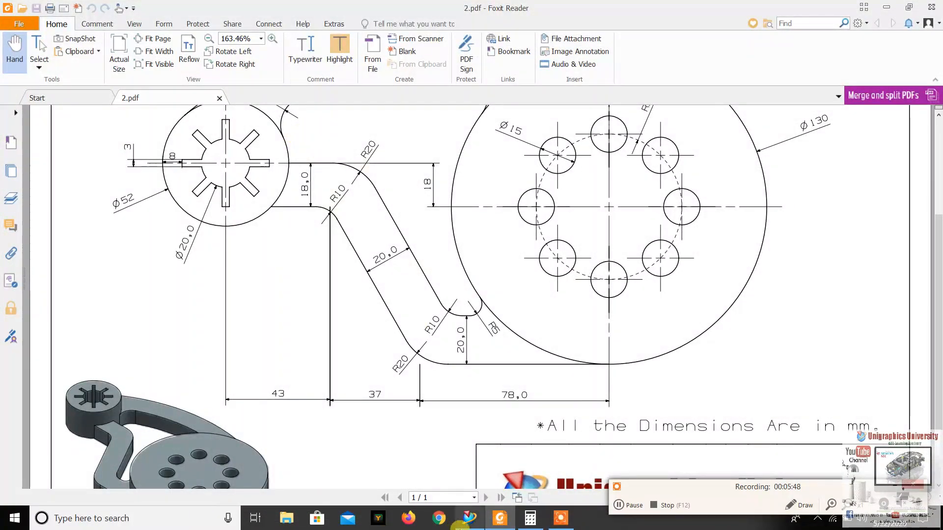
click(506, 521)
scroll(431, 216, up, 4)
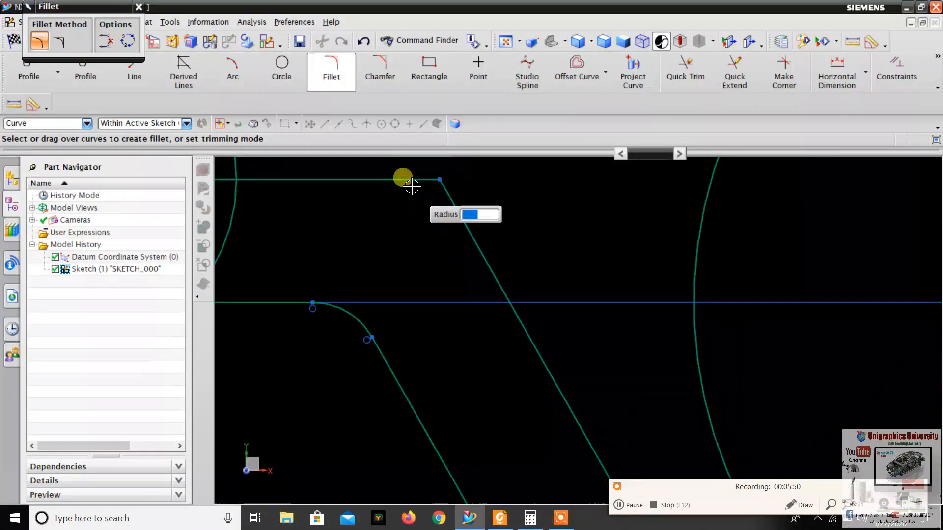
click(439, 183)
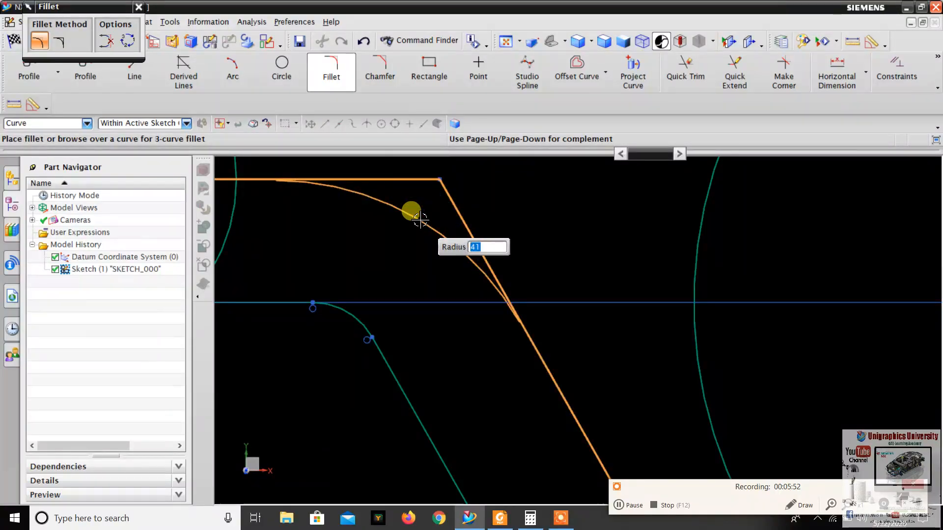
click(412, 210)
scroll(458, 246, down, 3)
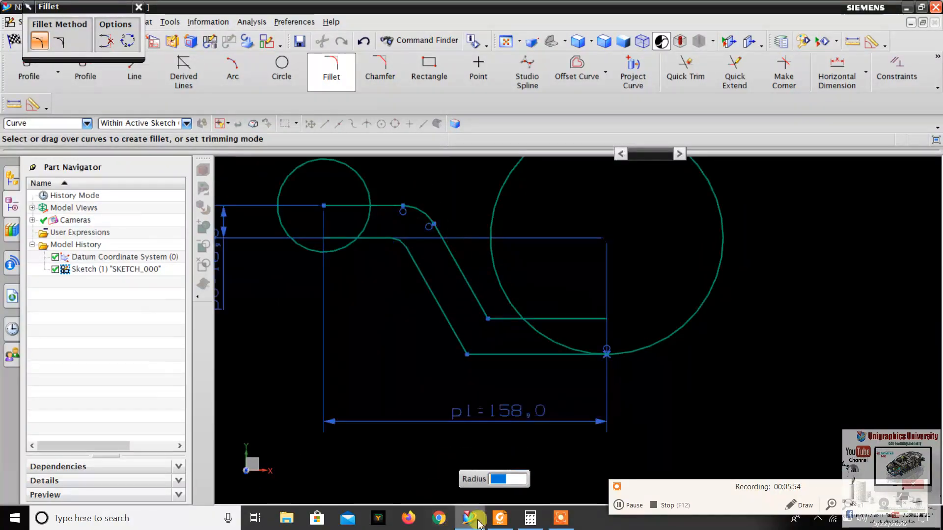
Check the inner bend radius in 2.pdf and fillet the upper slanted line with the horizontal line crossing the large circle at 10 mm
click(499, 522)
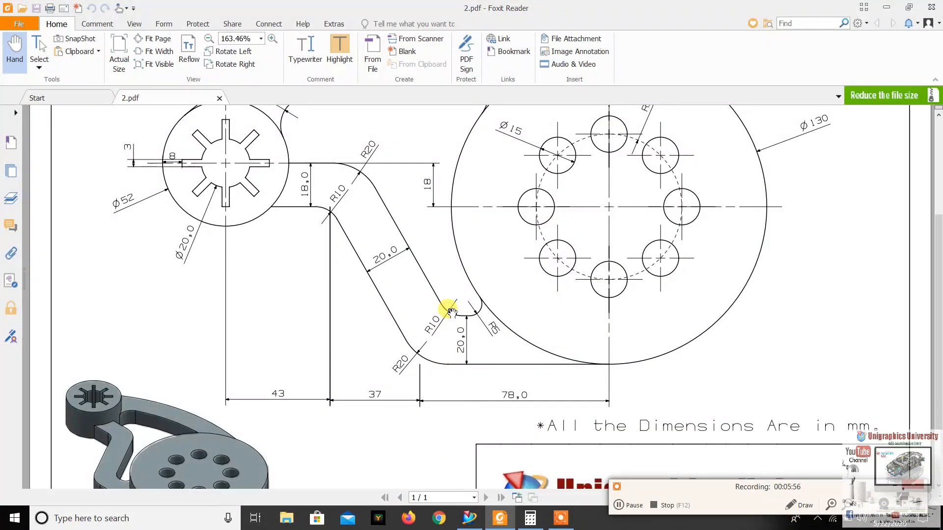
click(500, 522)
scroll(491, 308, up, 5)
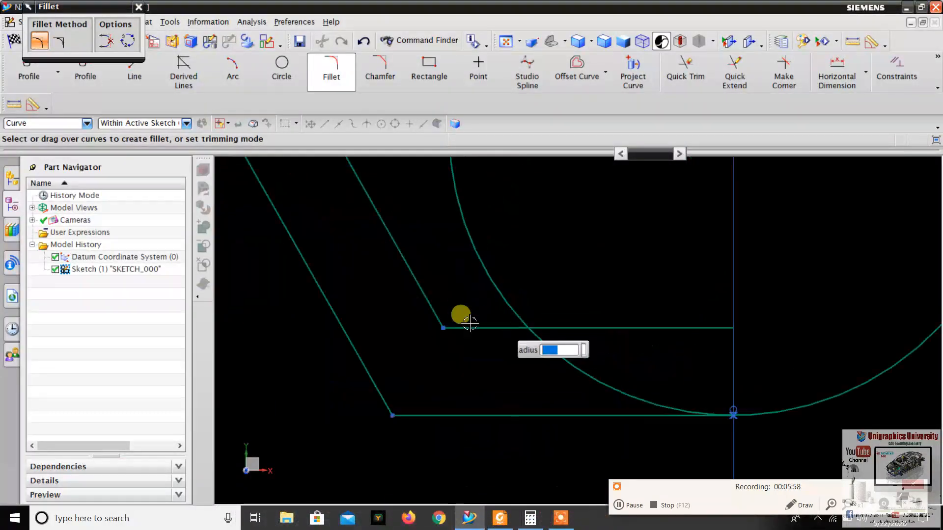
click(426, 310)
click(471, 330)
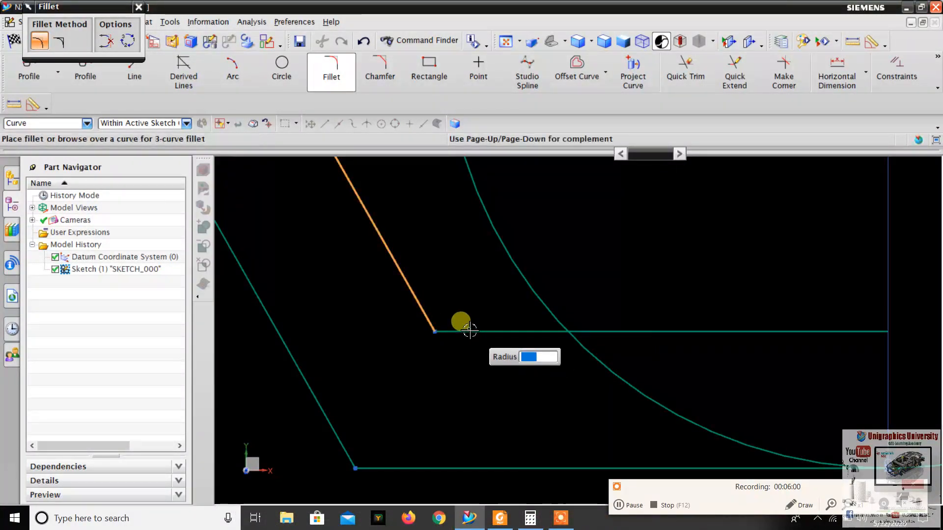
text(10)
key(Return)
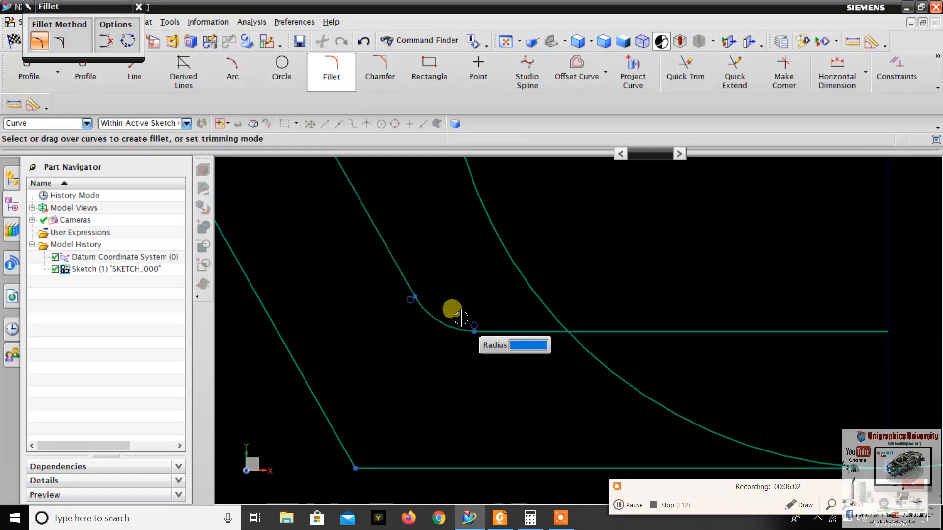
Fillet the outer bottom corner, where the lower slanted line meets the horizontal line tangent to the large circle, with a 20 mm radius
scroll(452, 344, down, 3)
scroll(381, 382, up, 4)
click(395, 391)
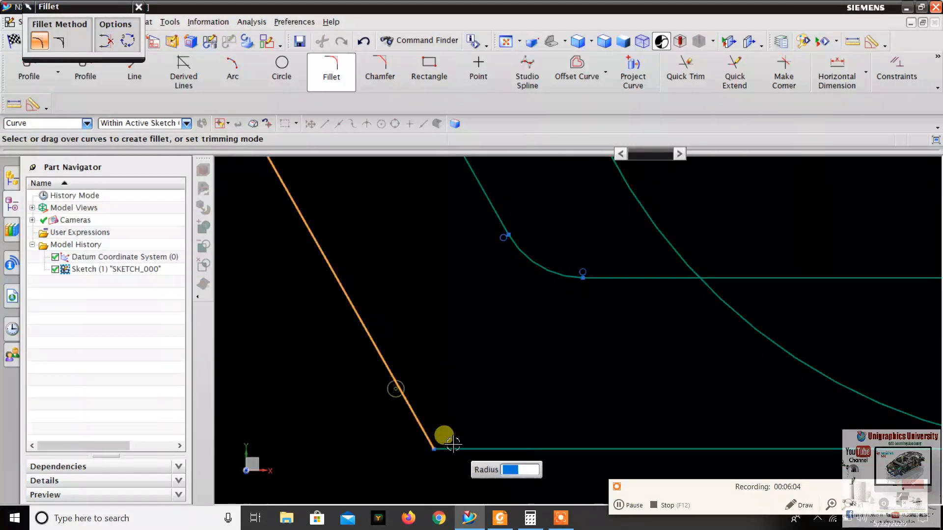
click(453, 447)
text(2)
click(443, 395)
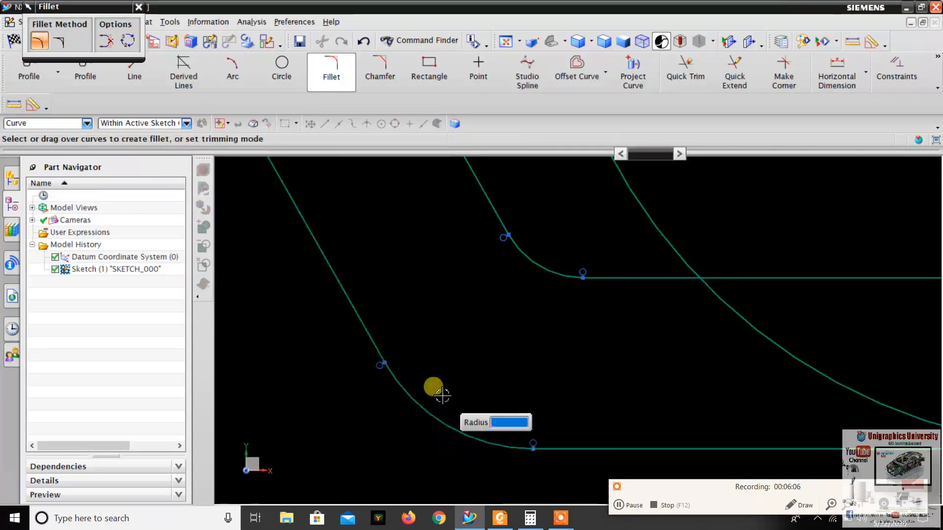
scroll(444, 342, down, 3)
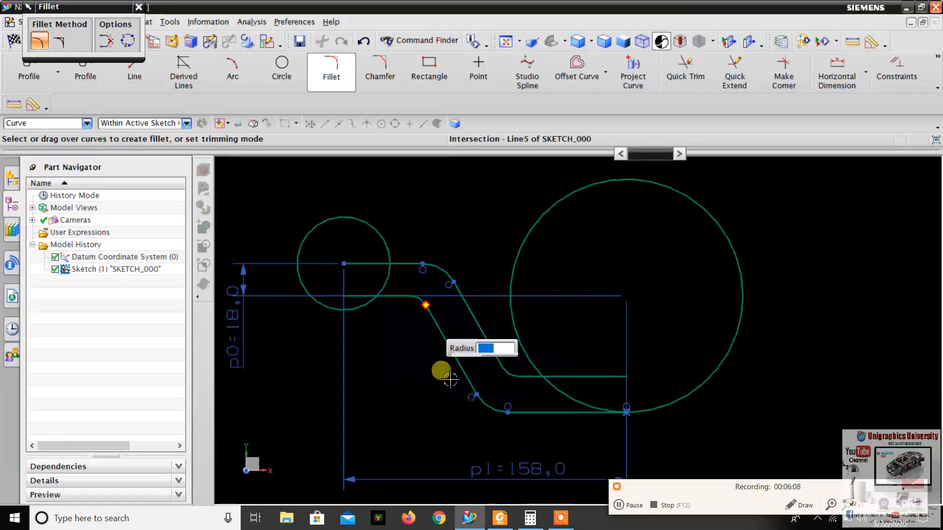
Check the end radius in 2.pdf and add a 5 mm untrimmed fillet between the arm's inner horizontal line and the large circle
click(500, 518)
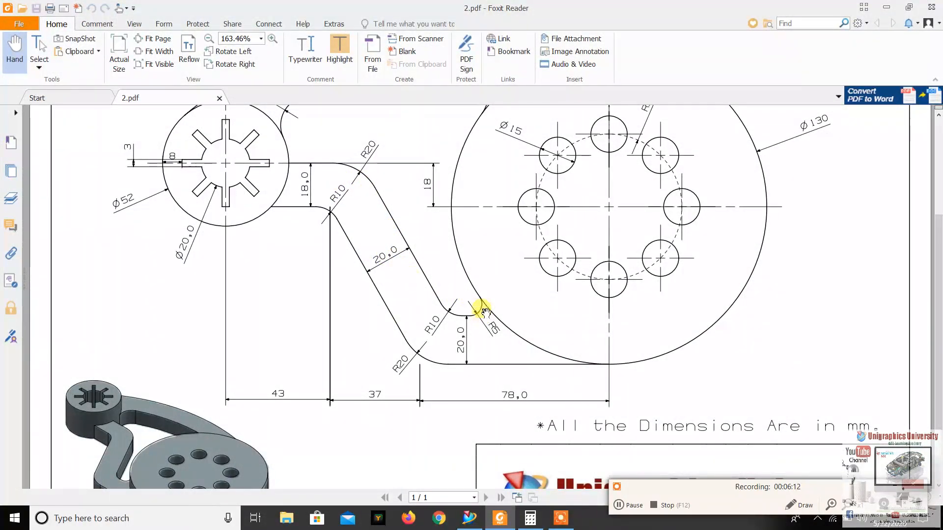
scroll(488, 316, down, 1)
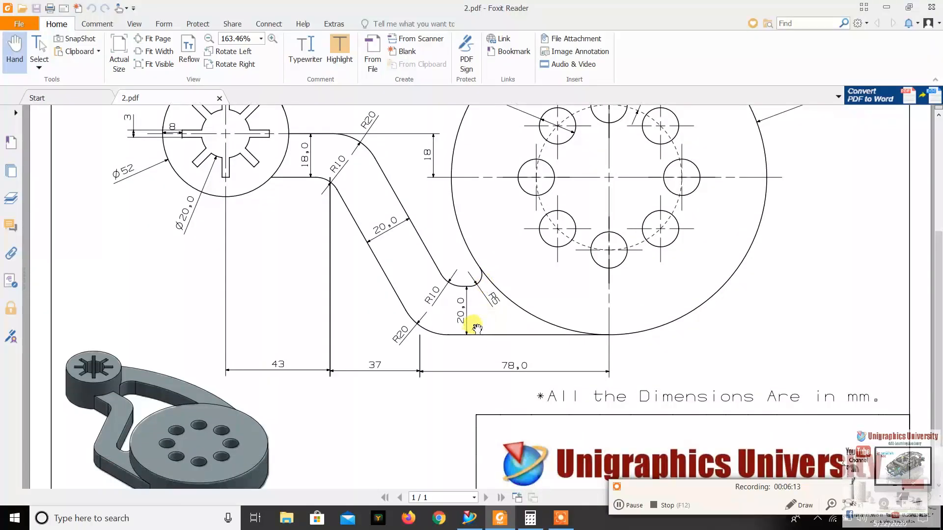
click(501, 519)
scroll(516, 383, up, 5)
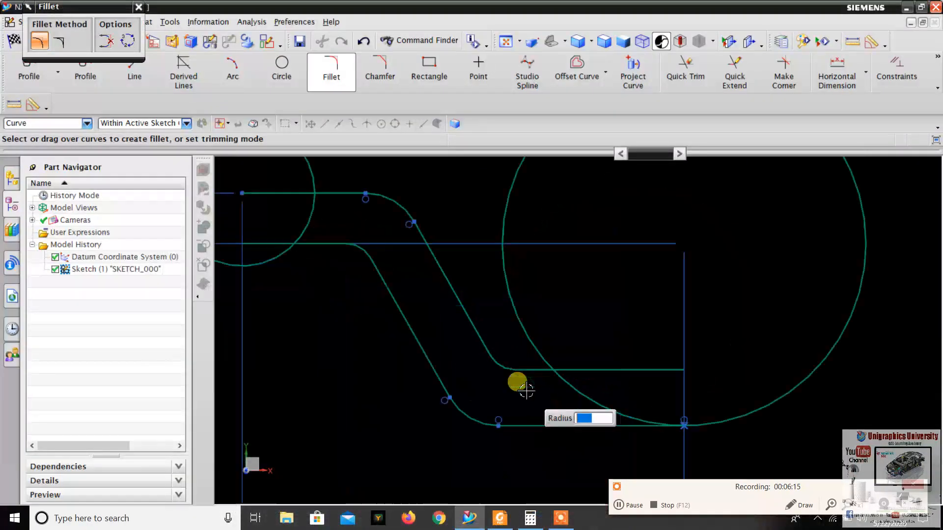
click(139, 7)
click(331, 73)
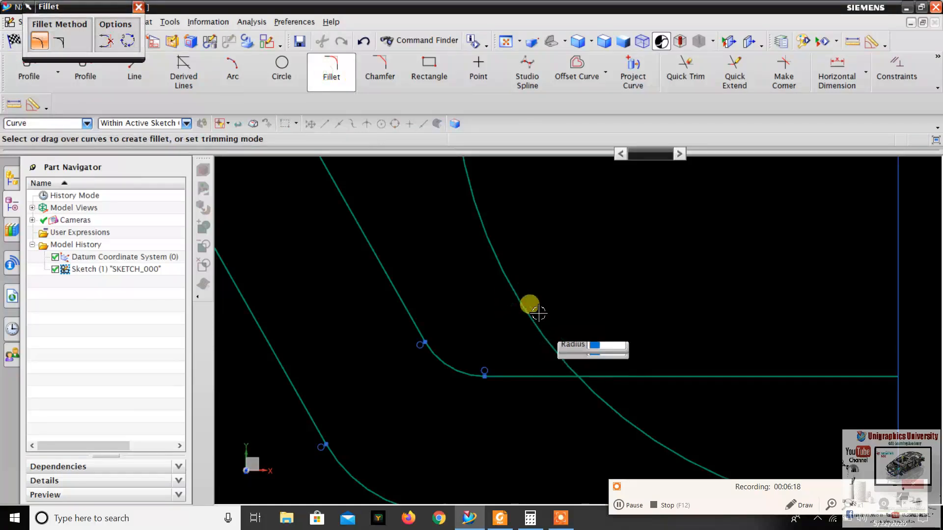
scroll(516, 331, up, 2)
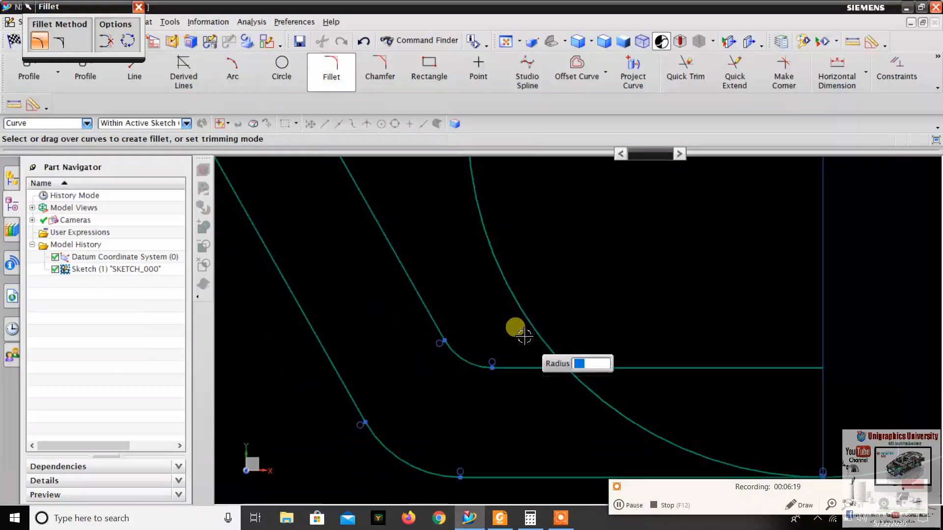
click(64, 45)
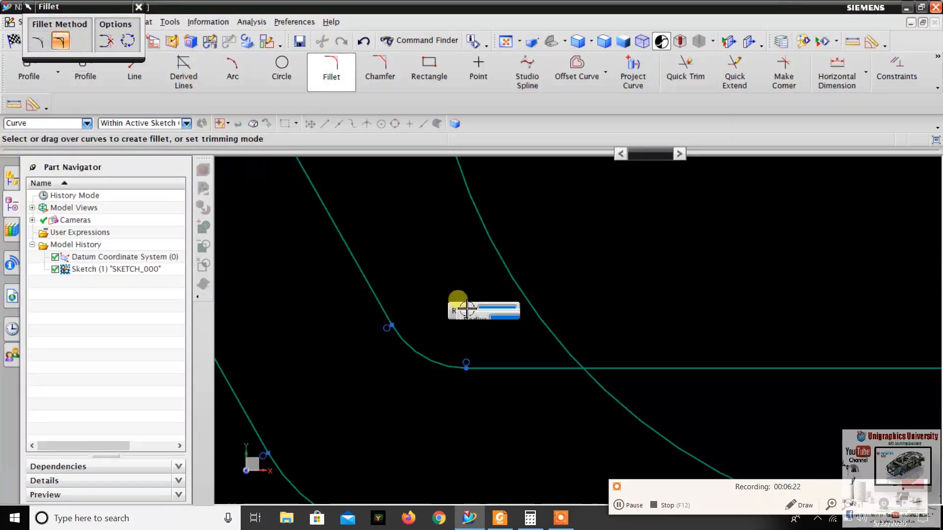
click(518, 367)
click(531, 324)
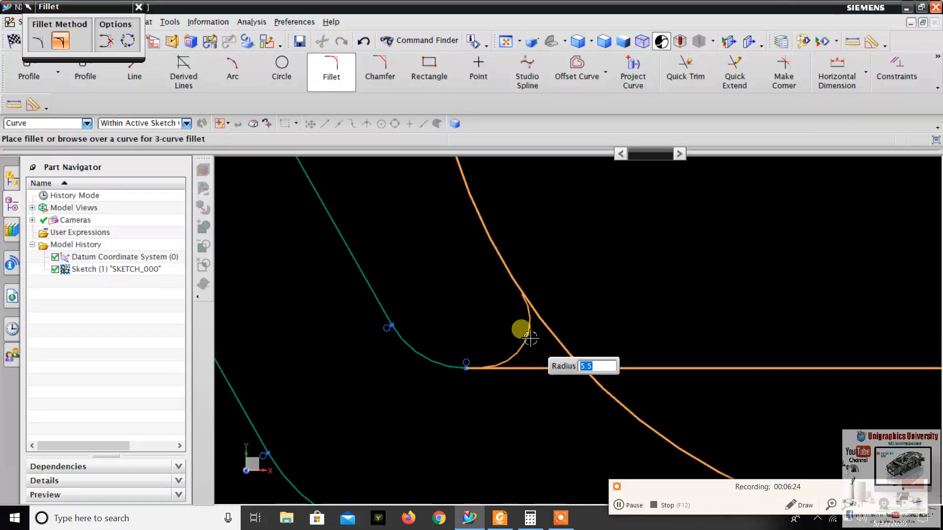
click(525, 329)
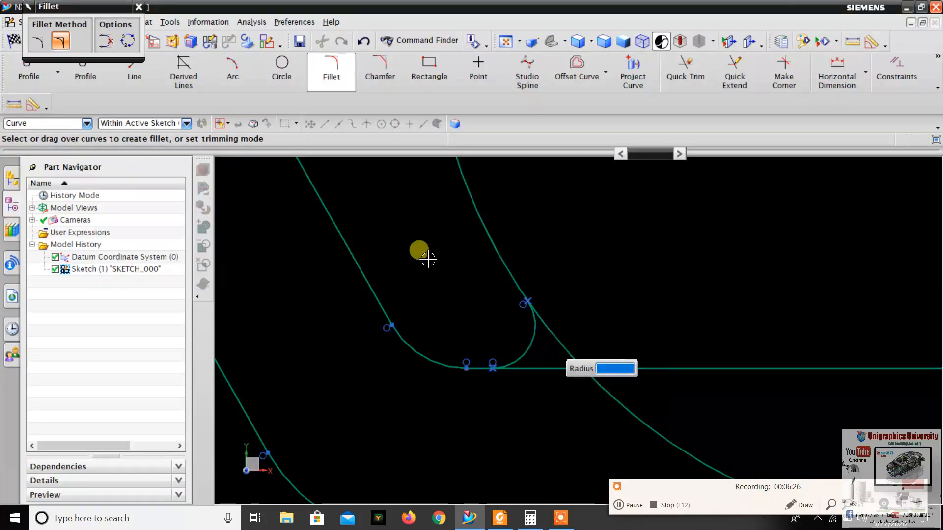
click(138, 7)
Trim away the inner horizontal line beyond the 5 mm fillet, including its portion inside the large circle
scroll(407, 262, down, 5)
scroll(473, 280, up, 4)
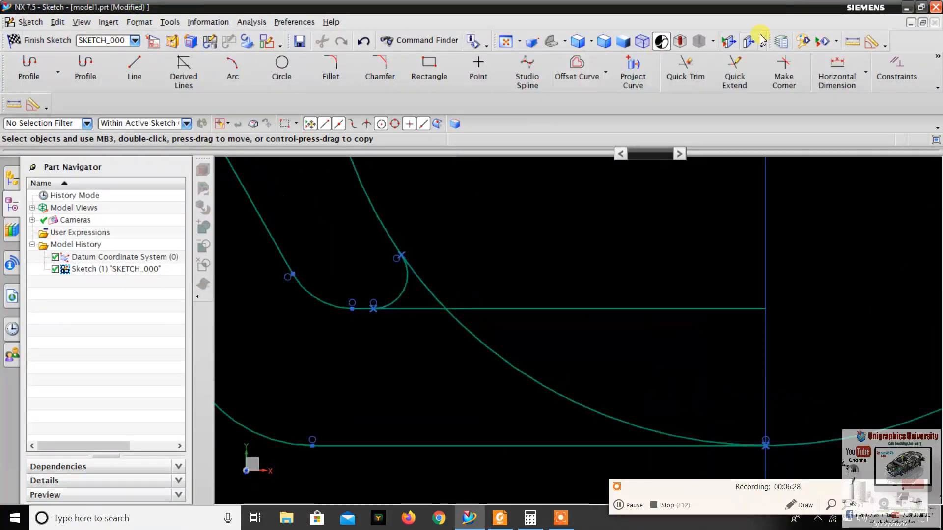
click(685, 69)
scroll(425, 289, up, 2)
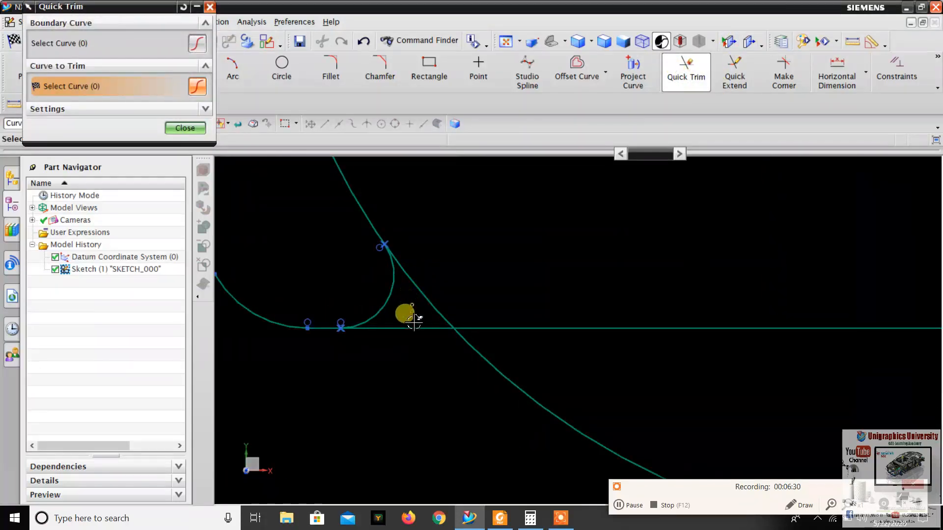
drag(414, 322, 393, 356)
drag(592, 358, 594, 356)
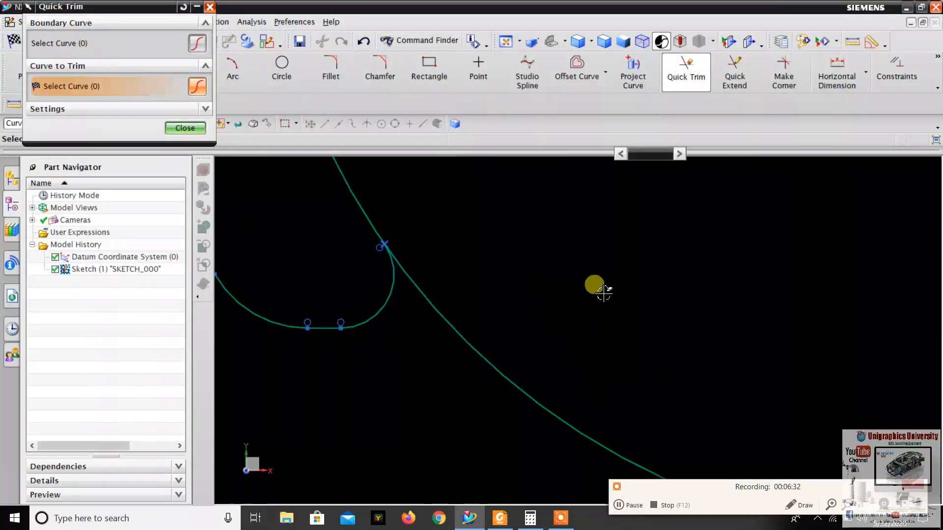
Check the outer upper arc in 2.pdf and sketch a three-point arc spanning above both circles
scroll(599, 295, down, 4)
click(497, 519)
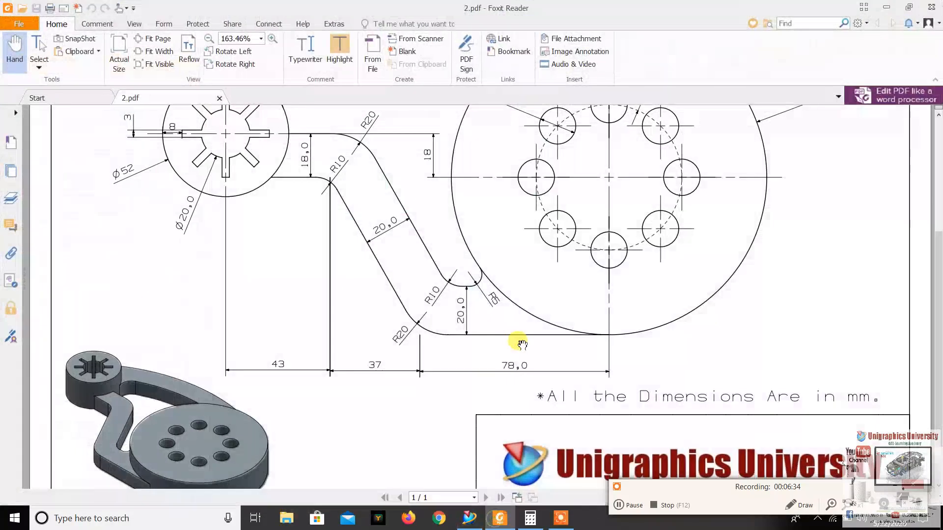
scroll(506, 289, up, 3)
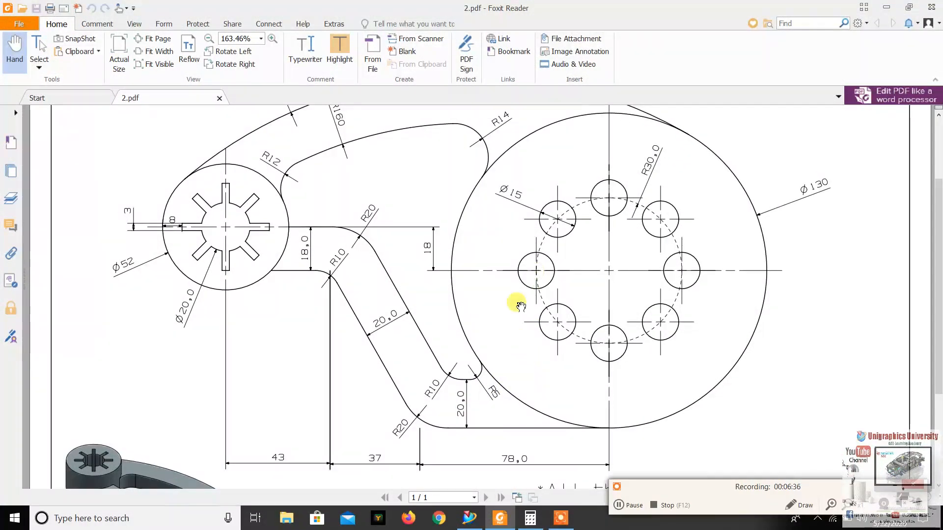
scroll(506, 267, up, 1)
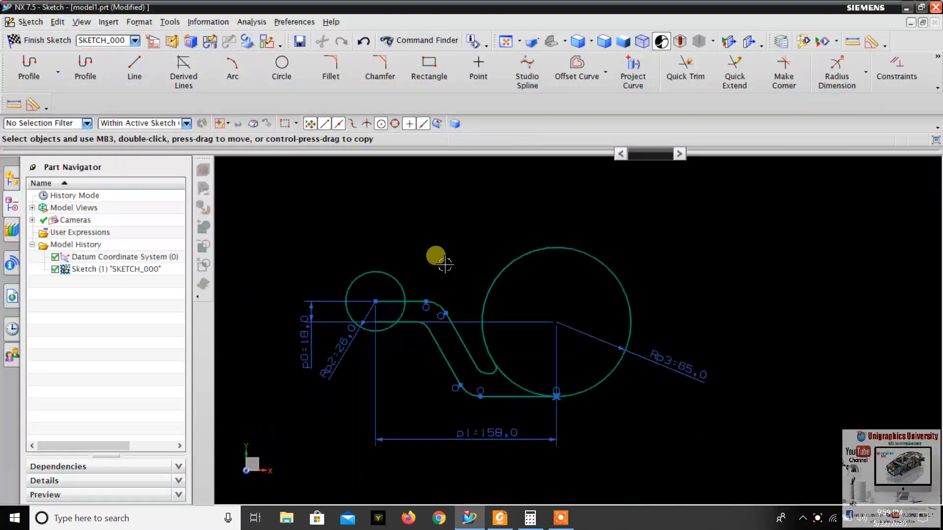
scroll(432, 255, up, 1)
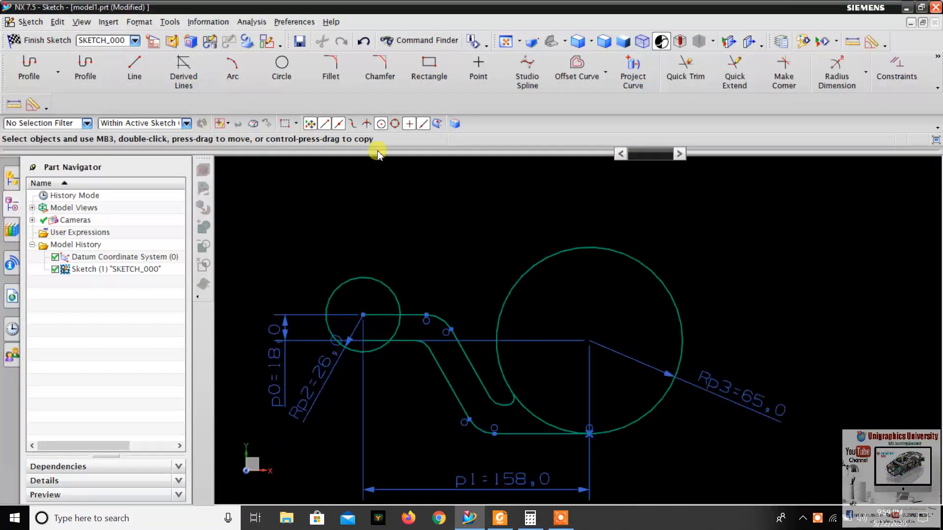
click(233, 72)
click(327, 263)
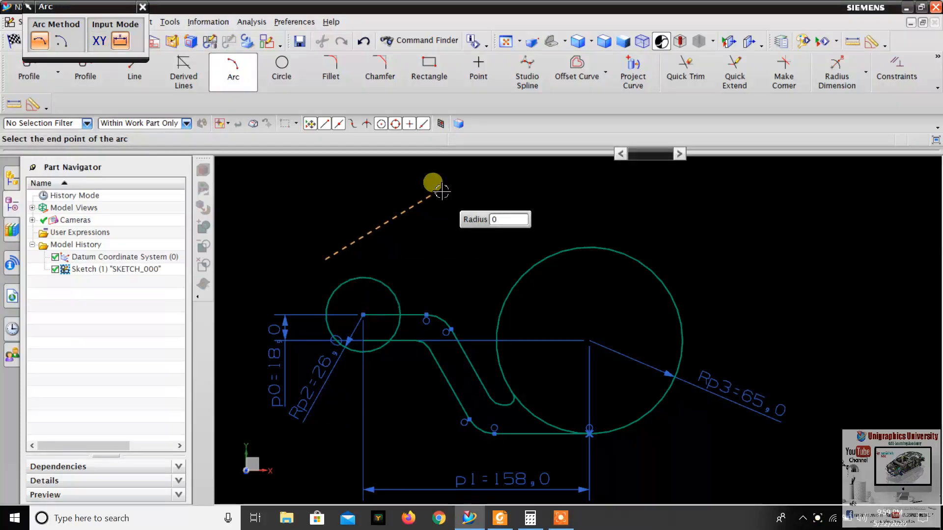
click(646, 211)
key(Escape)
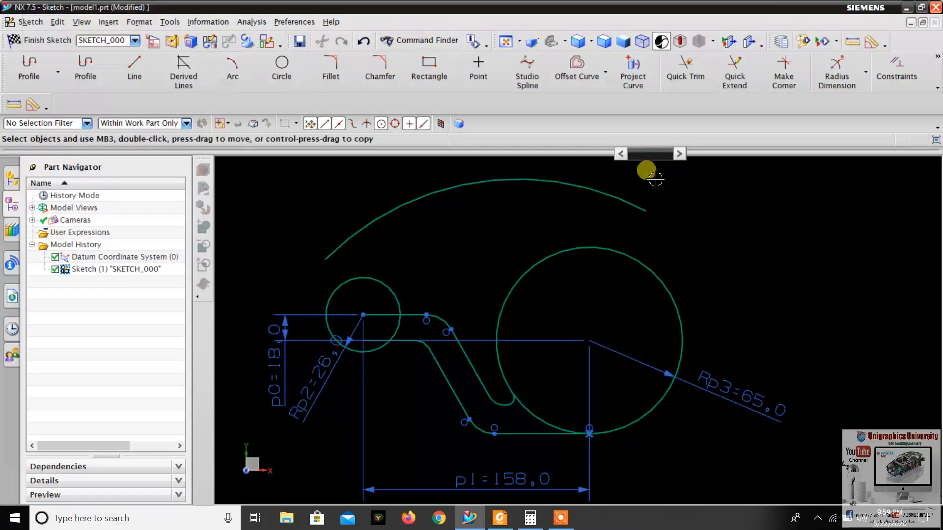
Constrain the new upper arc tangent to the small circle
scroll(655, 185, down, 3)
scroll(480, 208, up, 3)
scroll(454, 219, down, 2)
scroll(537, 219, up, 3)
scroll(437, 256, down, 1)
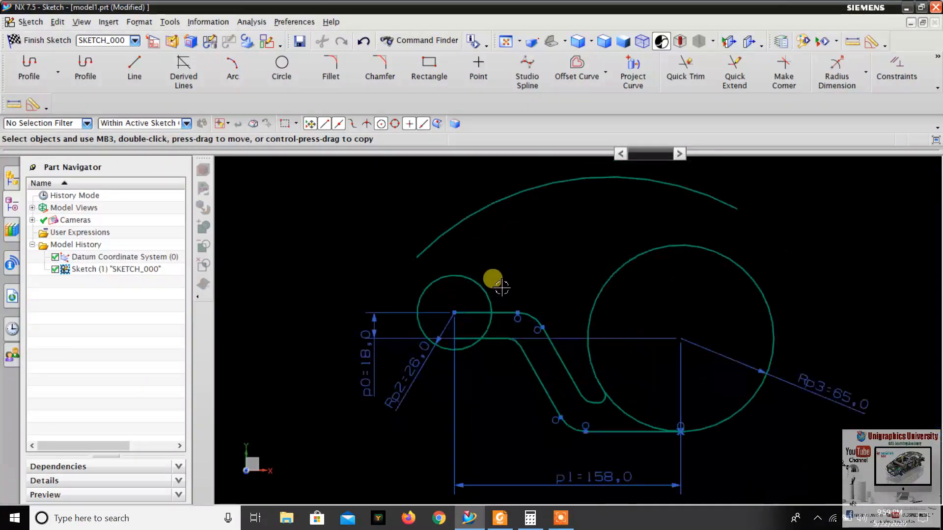
scroll(503, 289, up, 1)
scroll(494, 235, down, 2)
scroll(536, 194, up, 2)
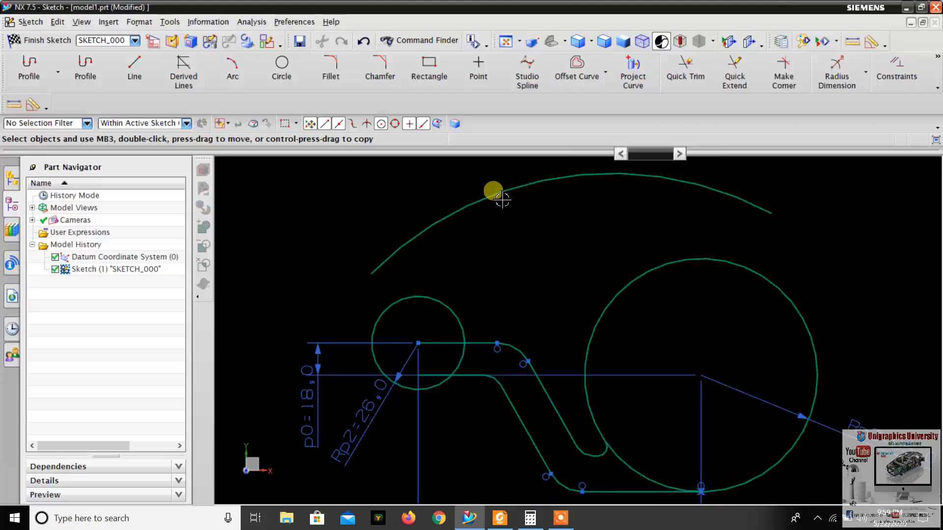
click(454, 215)
click(899, 71)
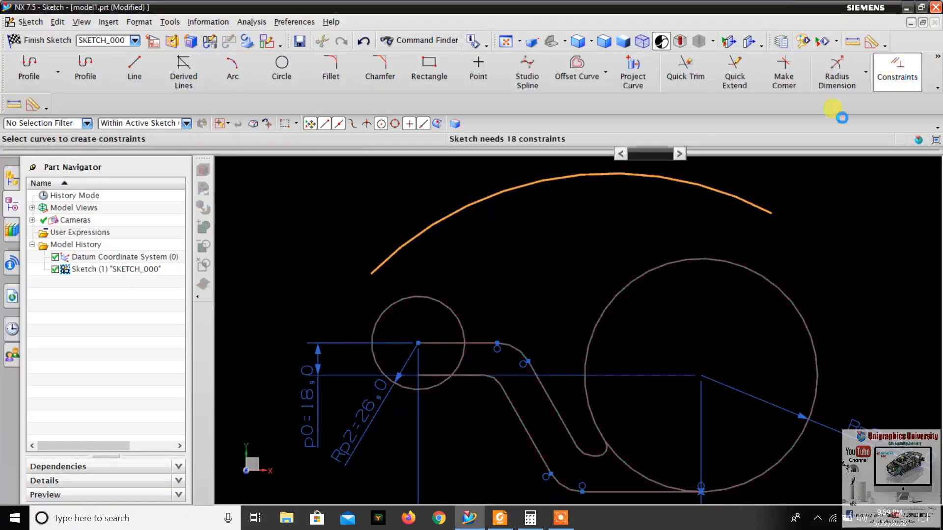
click(420, 296)
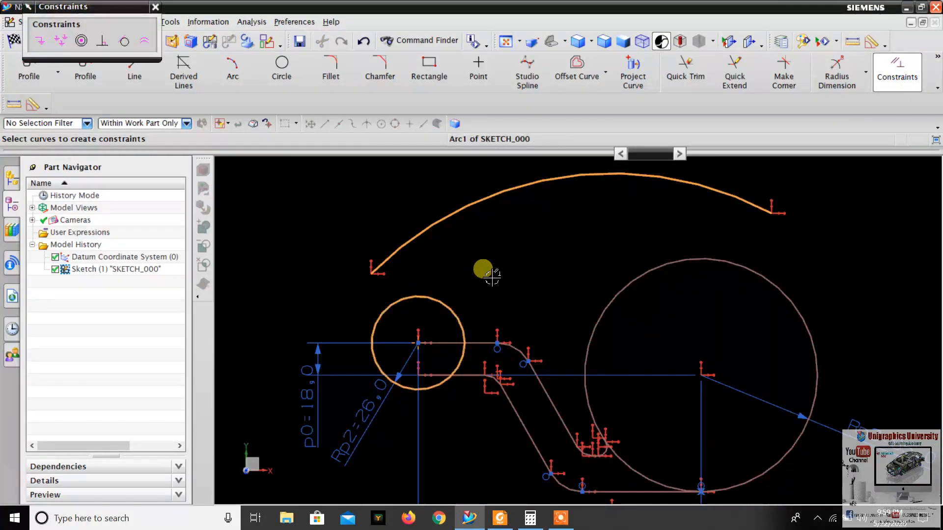
click(123, 42)
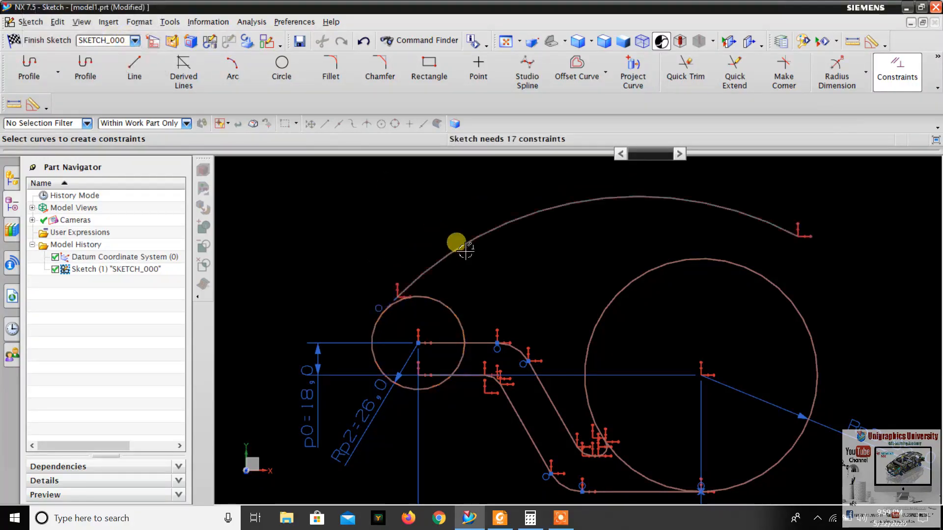
key(Escape)
Constrain the upper arc tangent to the large circle
click(650, 201)
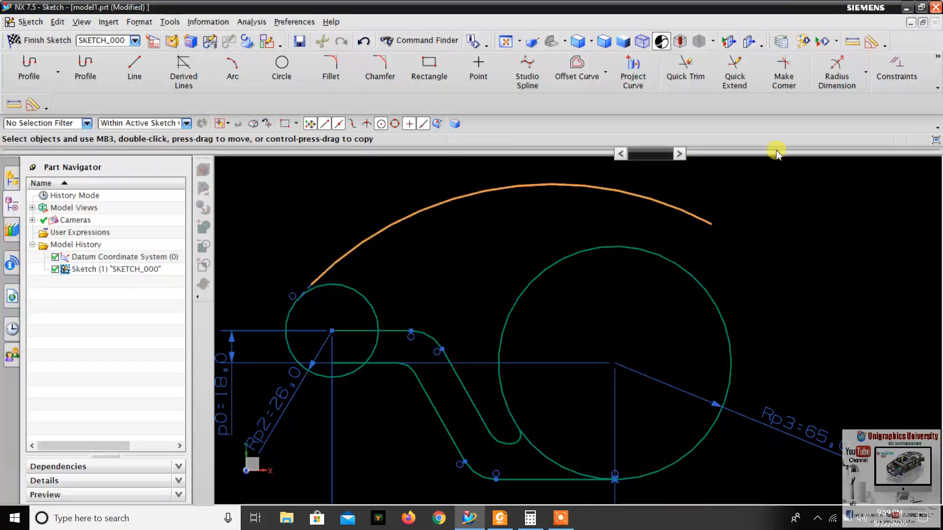
click(897, 69)
click(614, 246)
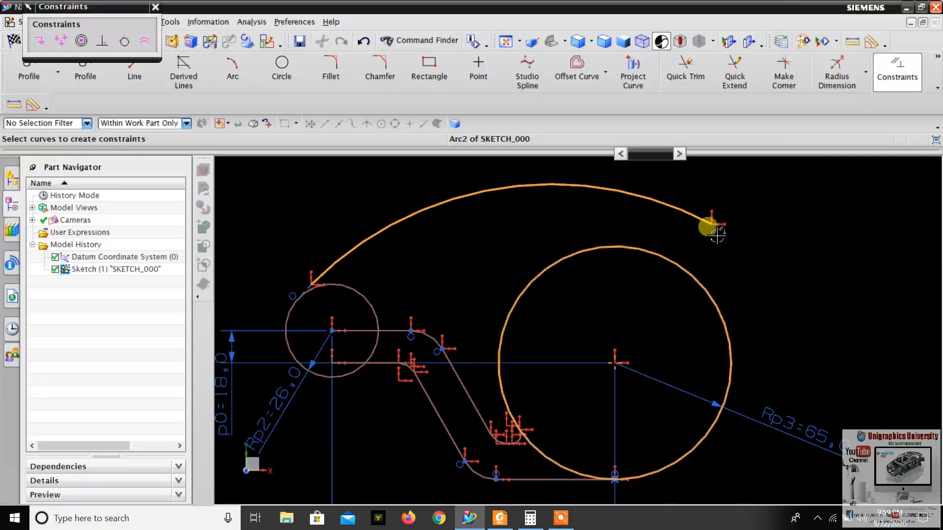
click(123, 42)
scroll(425, 225, down, 3)
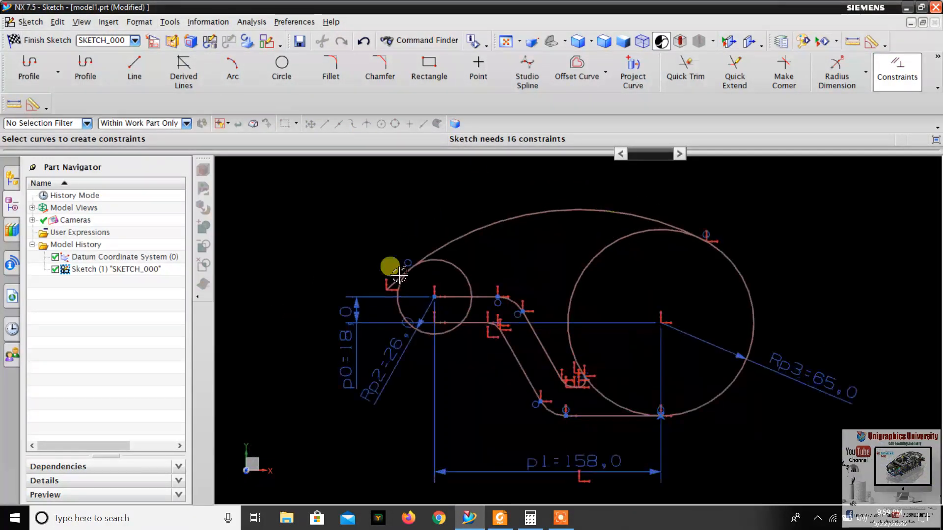
Add a radius dimension to the upper arc, check its value in 2.pdf, and set it to 180 mm
scroll(526, 252, up, 2)
scroll(516, 227, down, 3)
scroll(515, 242, up, 3)
scroll(490, 226, down, 3)
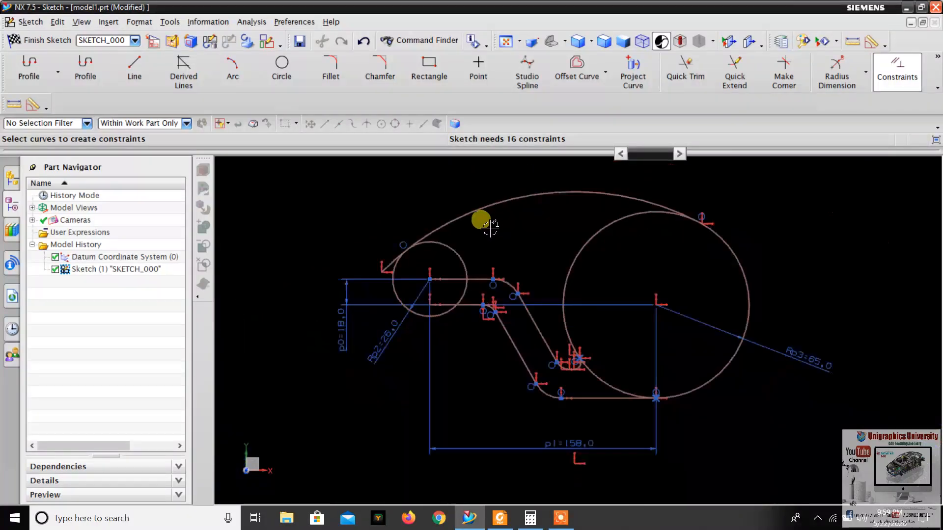
scroll(491, 225, up, 3)
scroll(579, 179, down, 3)
scroll(569, 177, up, 2)
click(837, 71)
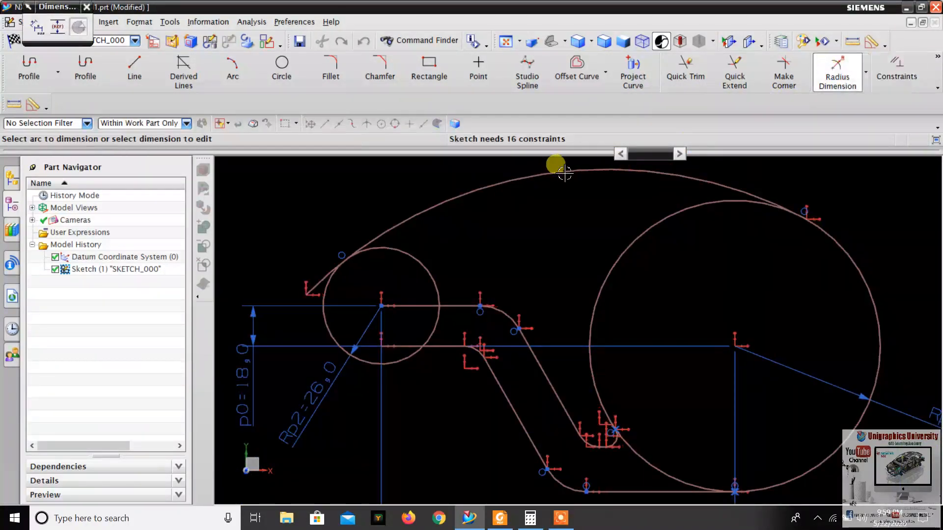
click(564, 173)
click(573, 381)
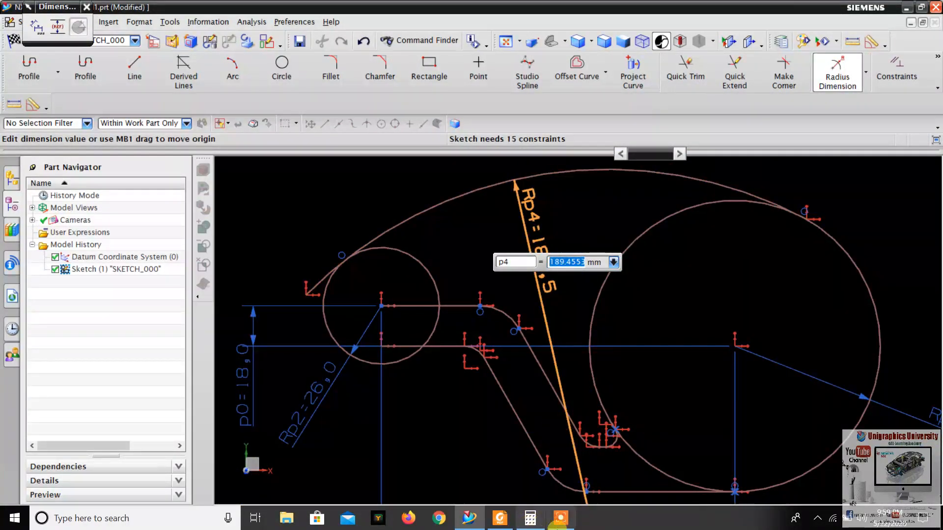
click(506, 524)
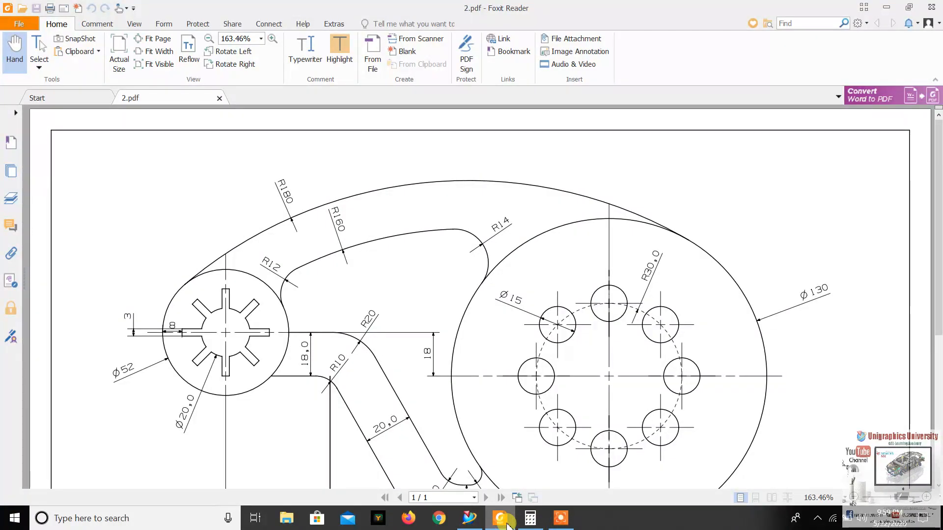
click(506, 524)
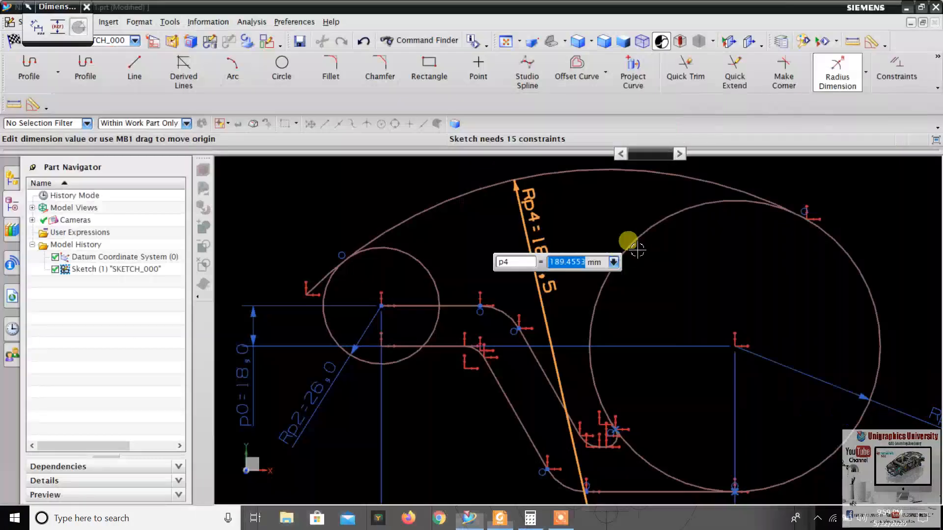
click(563, 265)
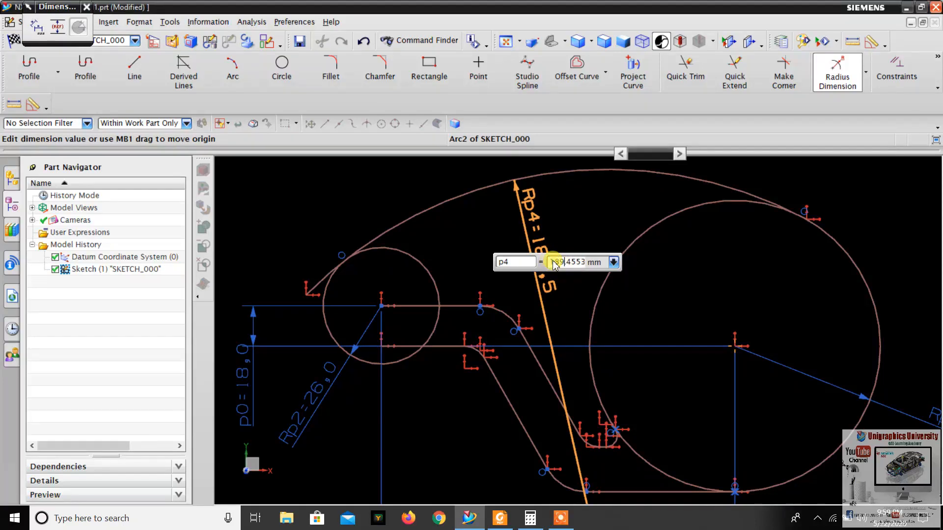
text(180)
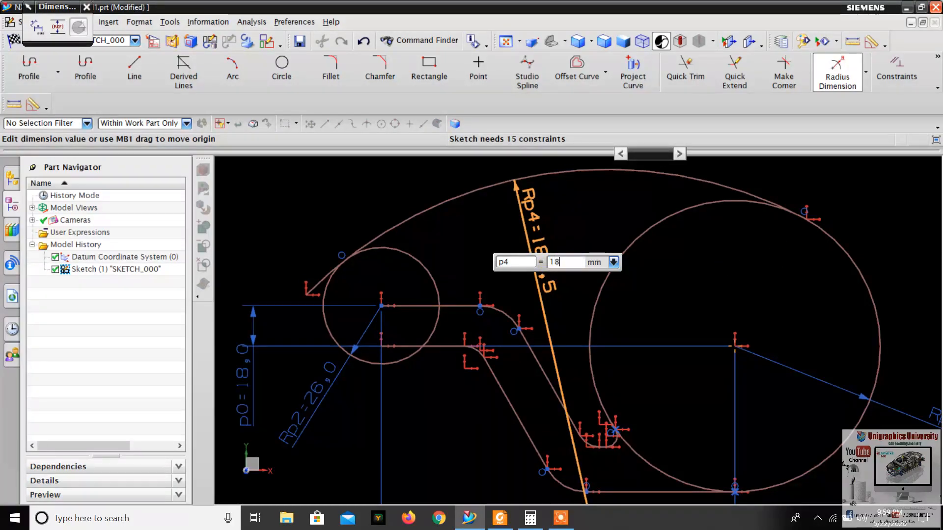
key(Return)
key(Escape)
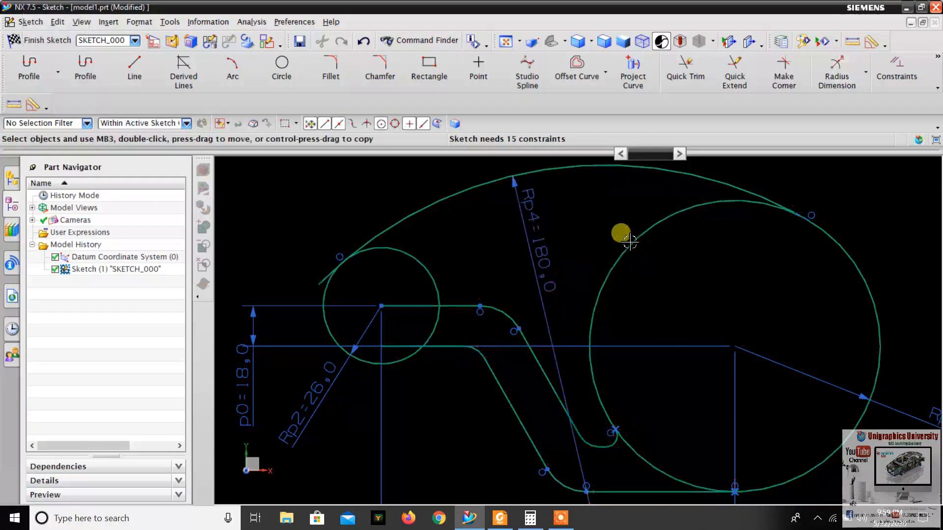
Trim the upper arc's overhanging end beyond its tangent point on the small circle
scroll(547, 186, down, 3)
scroll(392, 269, up, 6)
scroll(330, 257, up, 2)
scroll(328, 261, down, 5)
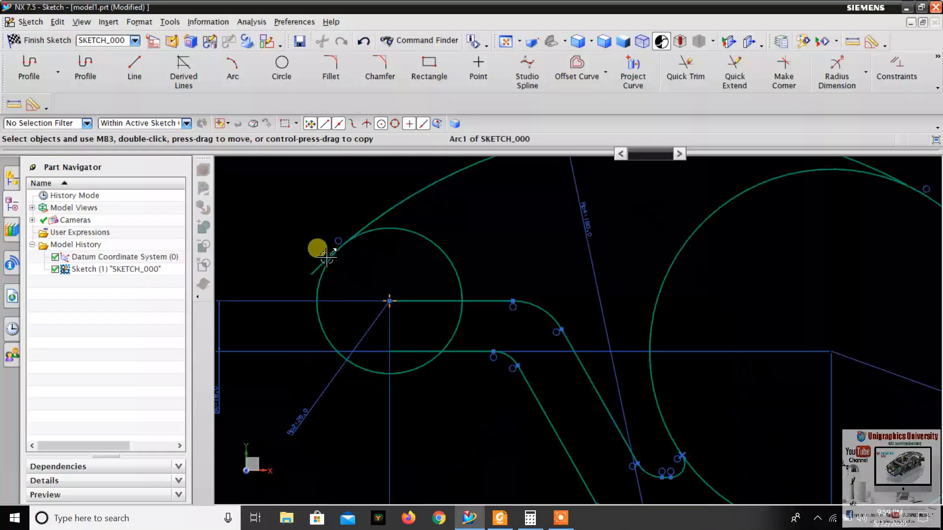
scroll(324, 259, up, 3)
click(686, 80)
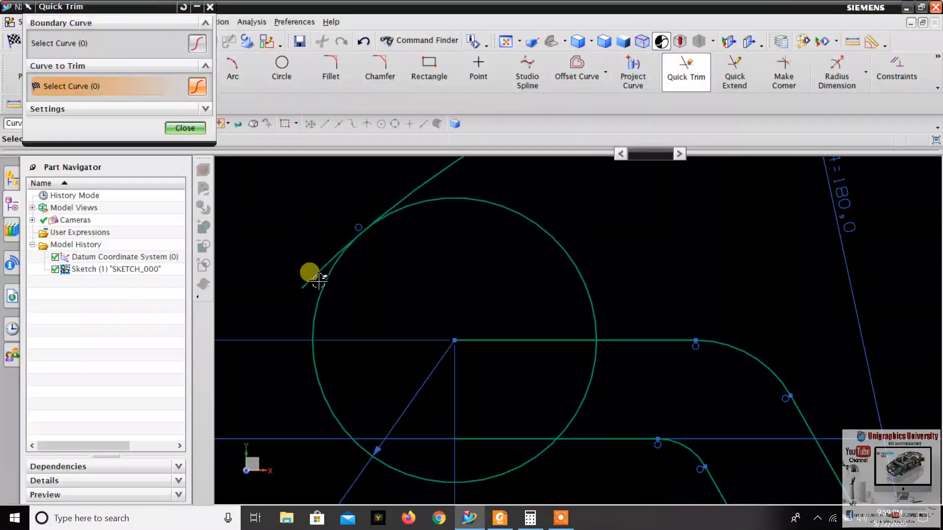
scroll(361, 245, down, 5)
Extend the short end of the upper arc to the large circle, using the circle as the boundary curve
scroll(711, 204, up, 6)
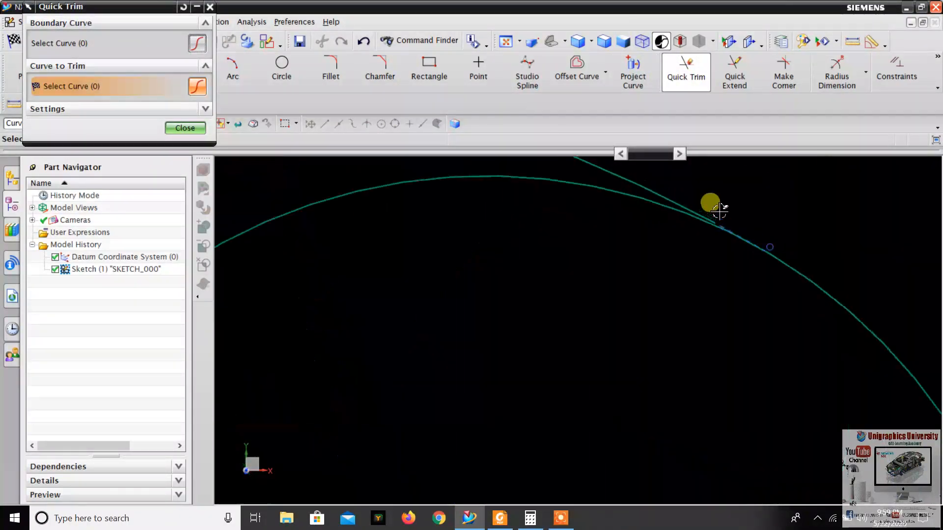
scroll(486, 212, down, 1)
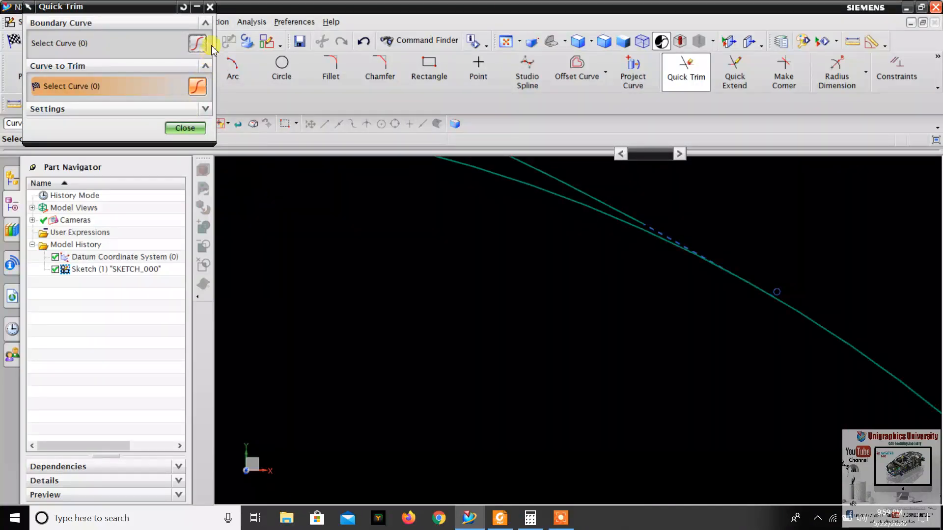
click(209, 7)
click(736, 76)
click(86, 49)
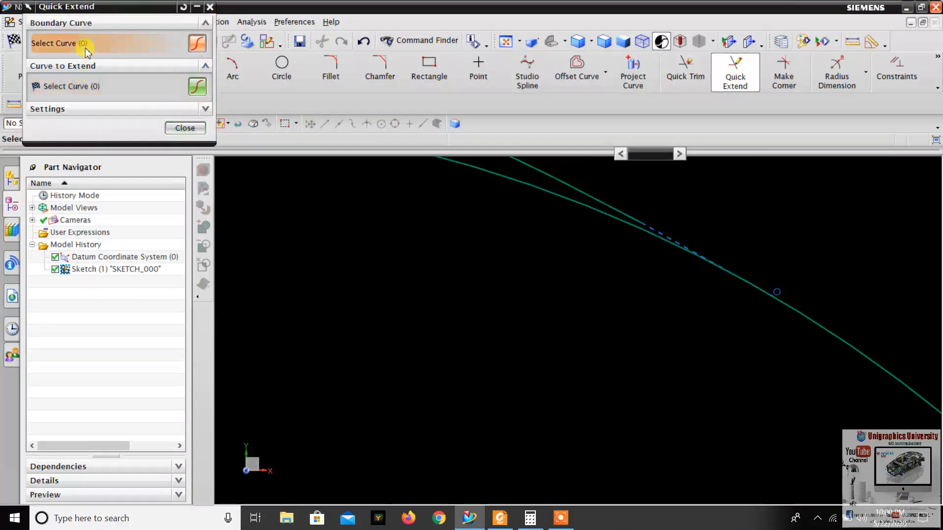
click(526, 189)
click(140, 89)
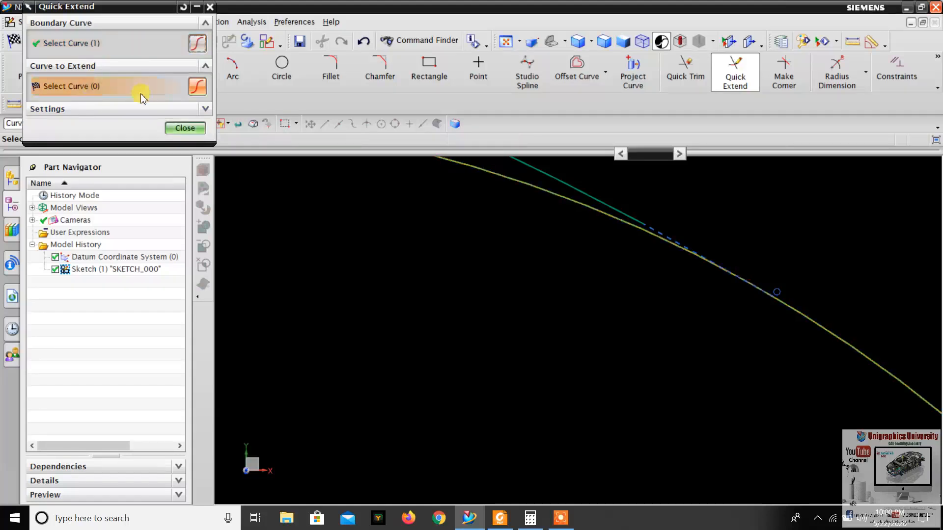
scroll(724, 208, down, 3)
key(Escape)
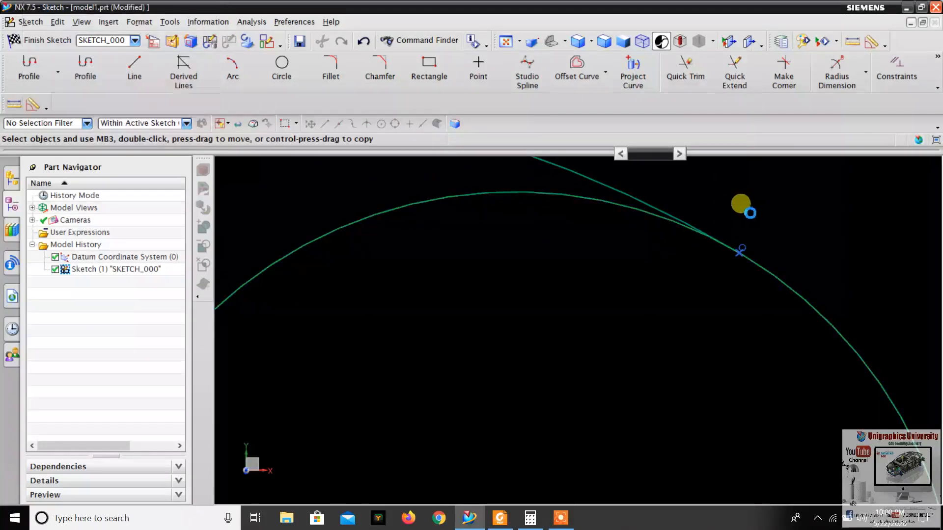
Check the inner arc's radius below the upper arc in 2.pdf, then return to the NX sketch
scroll(725, 216, down, 7)
scroll(594, 242, up, 2)
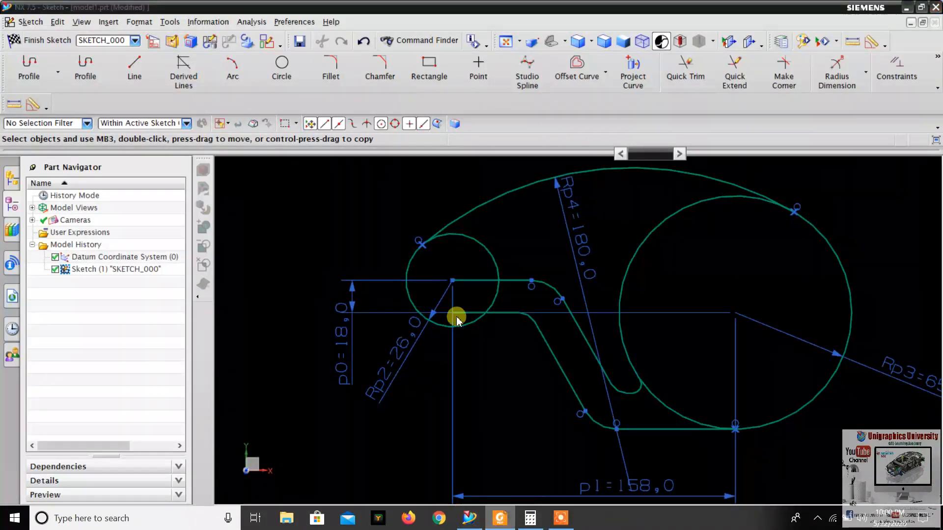
key(alt+Tab)
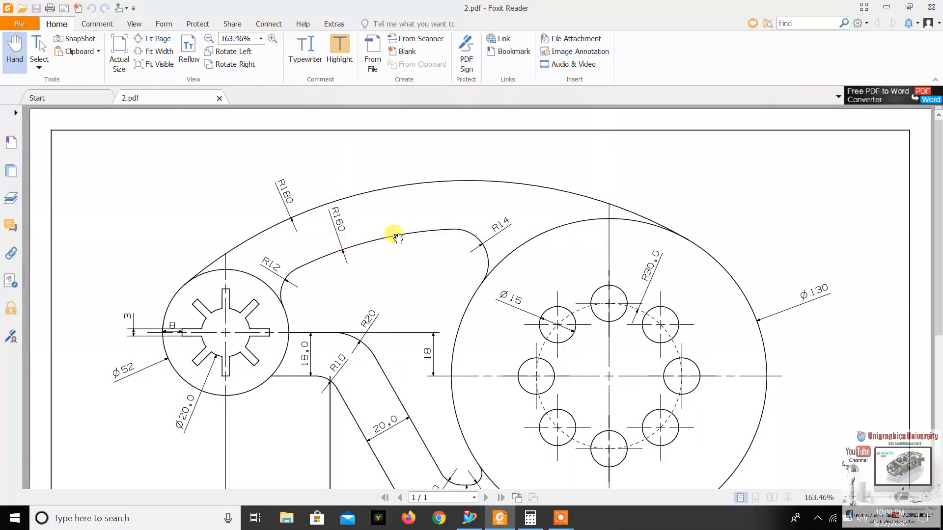
click(502, 517)
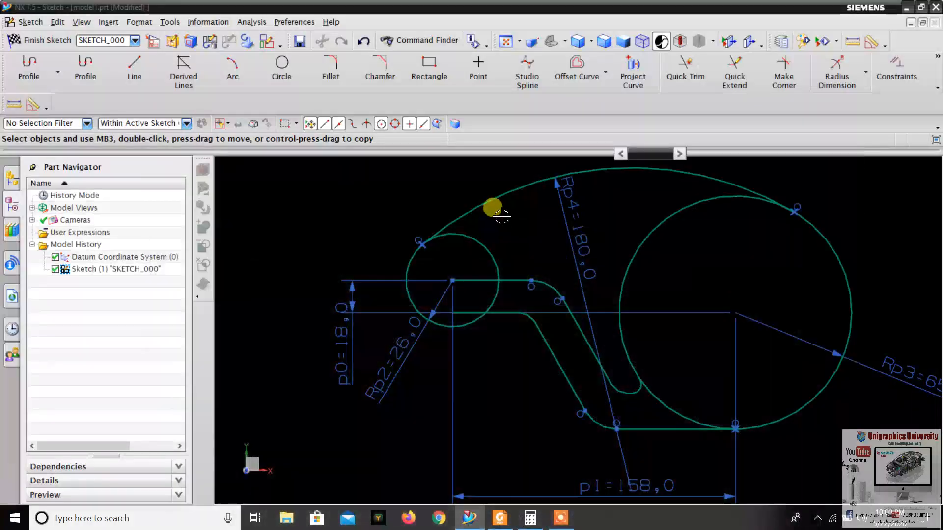
Set up an offset of the upper 180 mm arc at 20 mm distance with symmetric offset turned off
scroll(609, 162, up, 3)
click(192, 80)
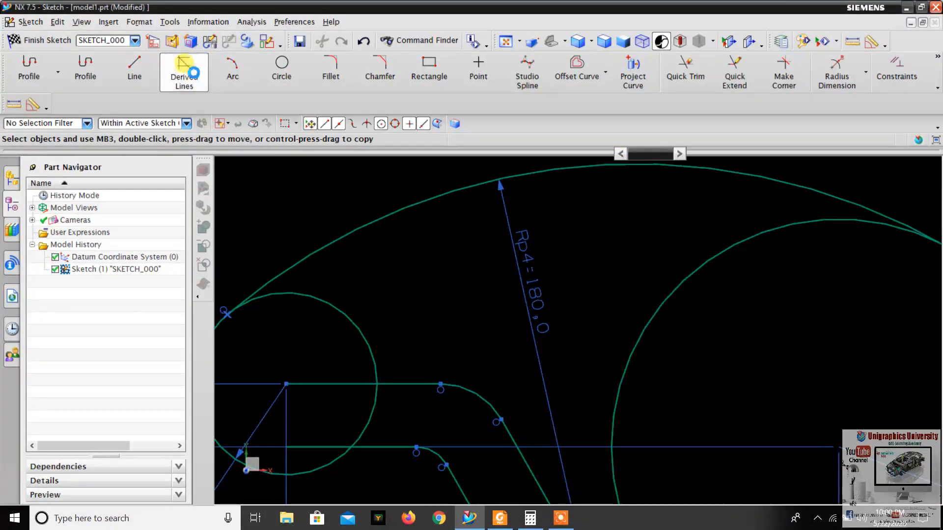
click(578, 76)
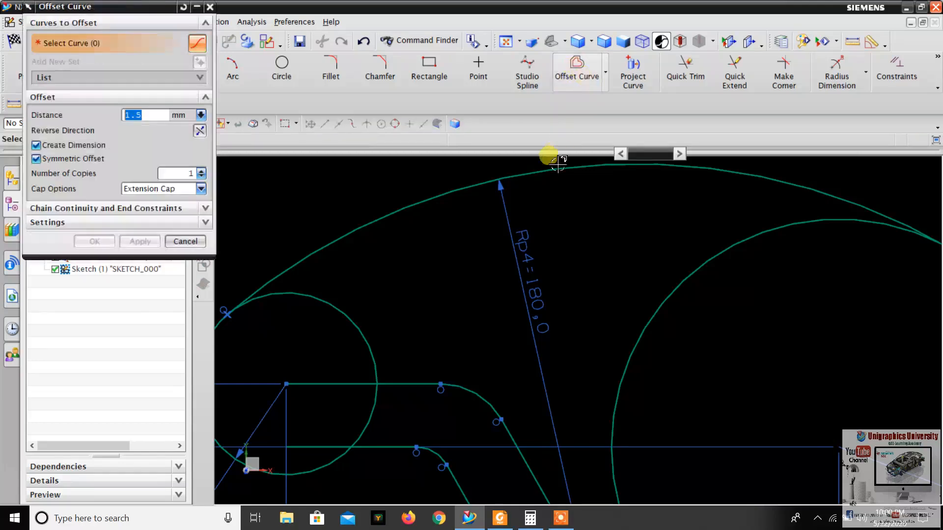
click(554, 167)
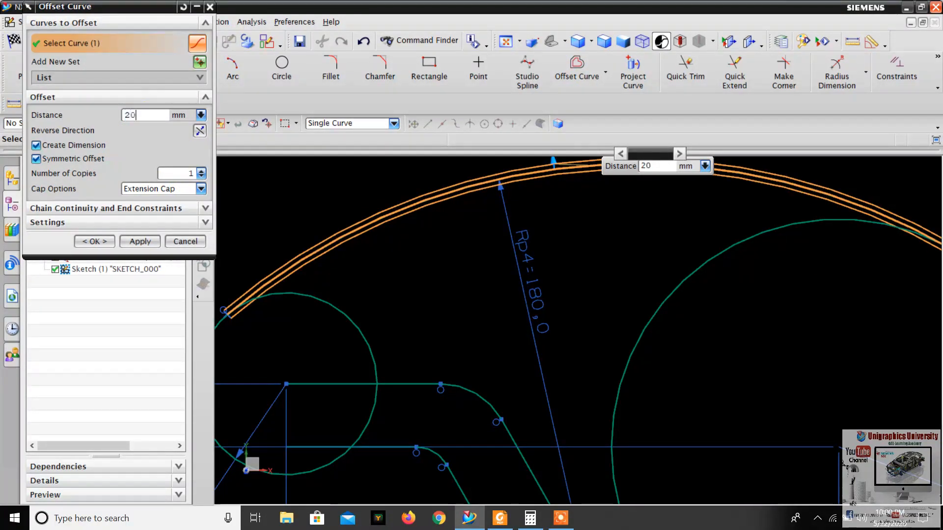
text(20)
key(Return)
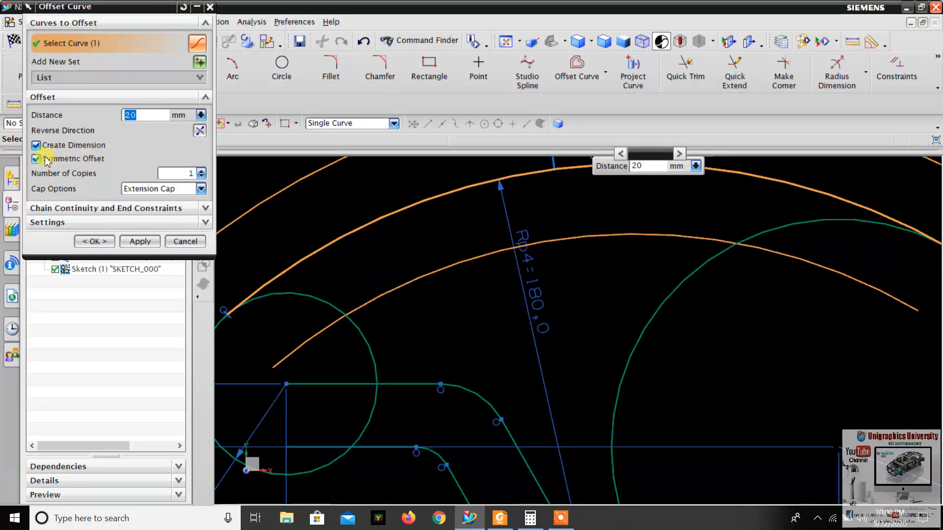
click(63, 162)
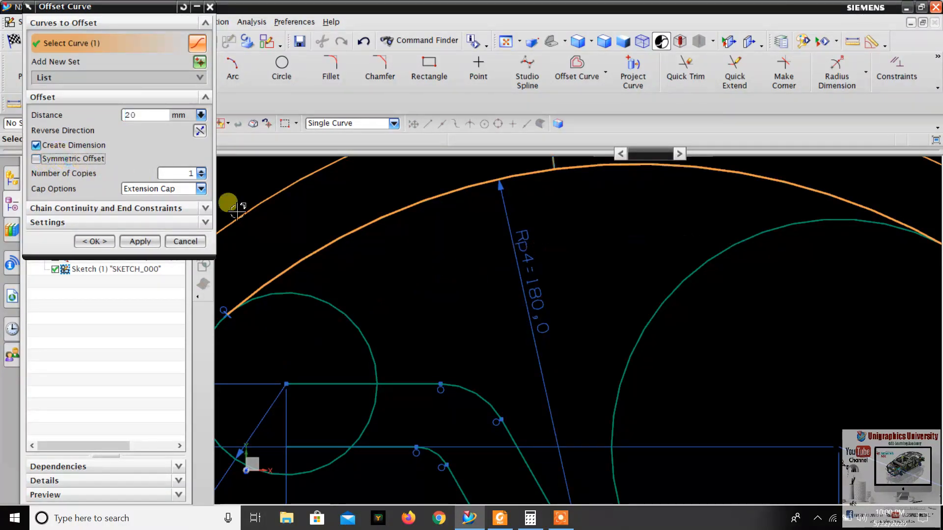
Reverse the offset direction to the inside of the upper arc and create the offset curve
scroll(512, 288, down, 4)
scroll(537, 246, up, 3)
scroll(587, 274, down, 1)
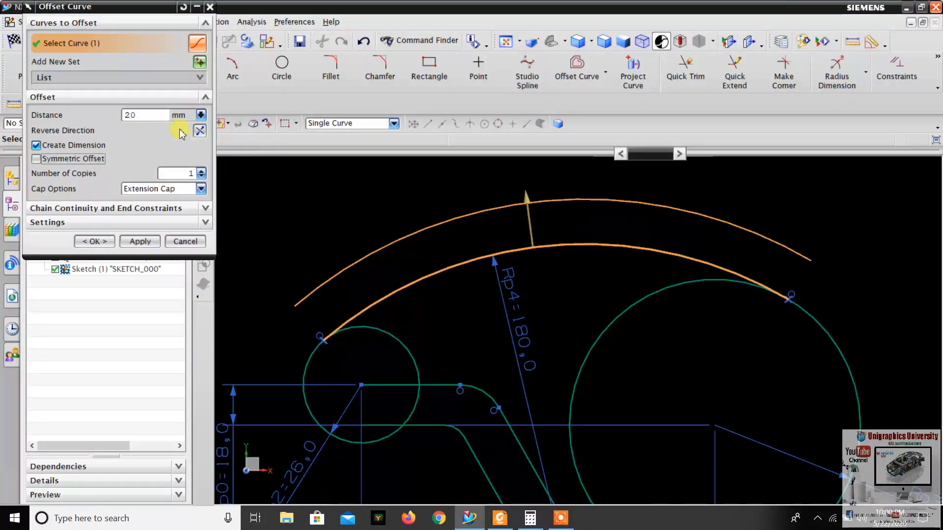
click(200, 131)
scroll(558, 211, down, 2)
scroll(580, 217, up, 1)
scroll(515, 240, down, 2)
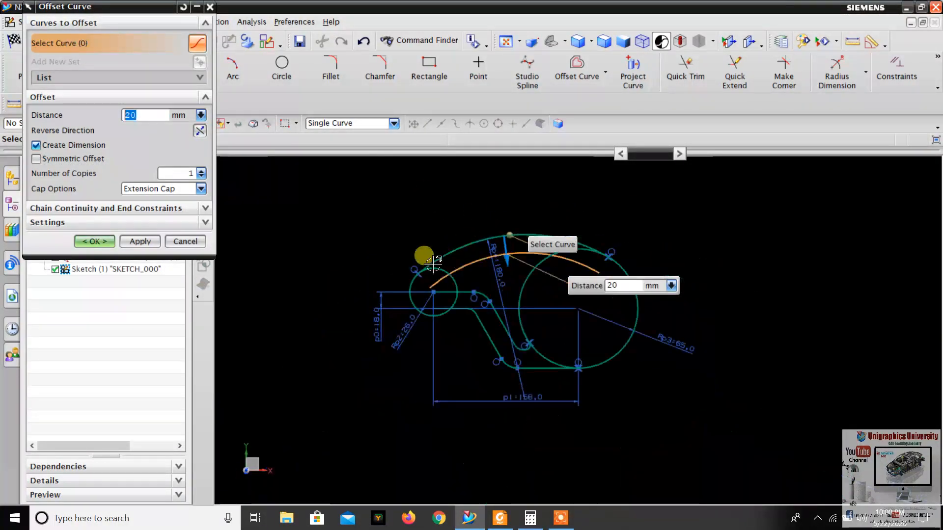
click(94, 241)
scroll(520, 263, up, 3)
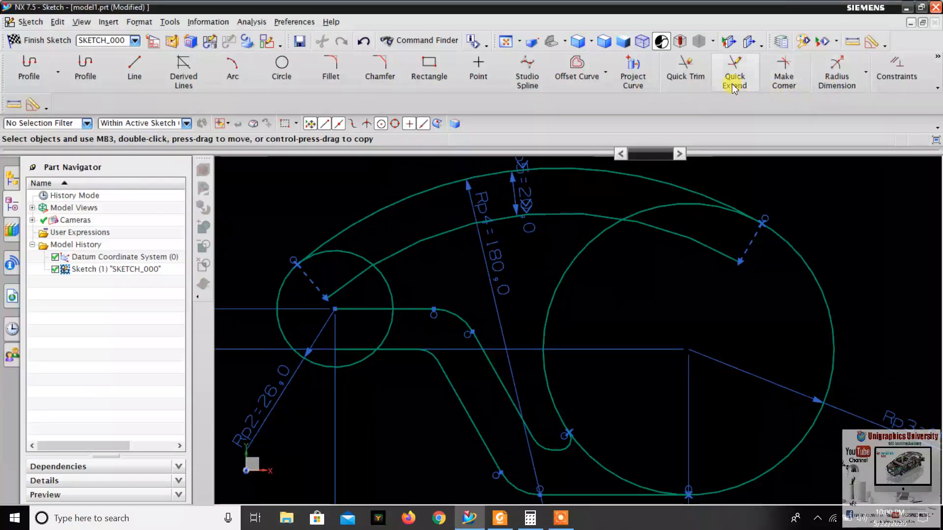
Trim both ends of the offset inner arc where they run inside the small and large circles
click(685, 74)
scroll(294, 299, up, 3)
drag(336, 268, 439, 309)
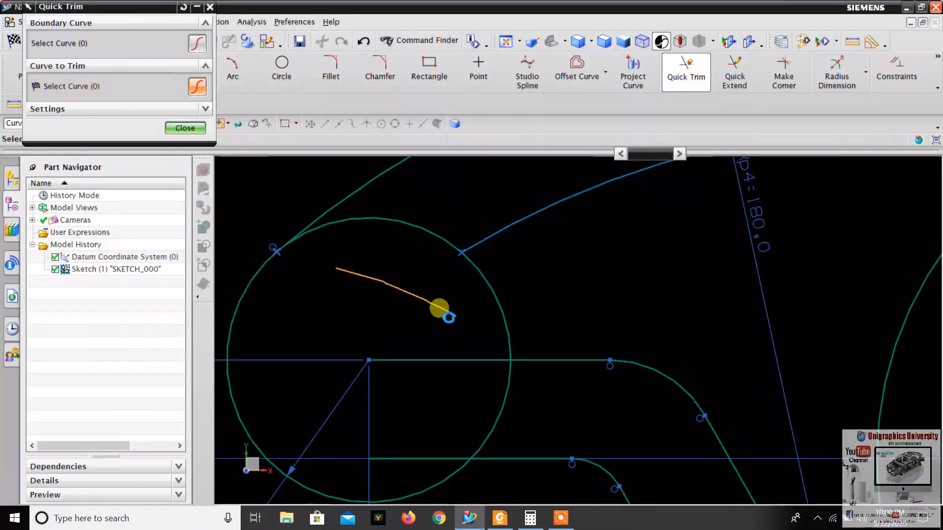
scroll(437, 307, down, 4)
scroll(700, 260, up, 3)
drag(704, 254, 594, 313)
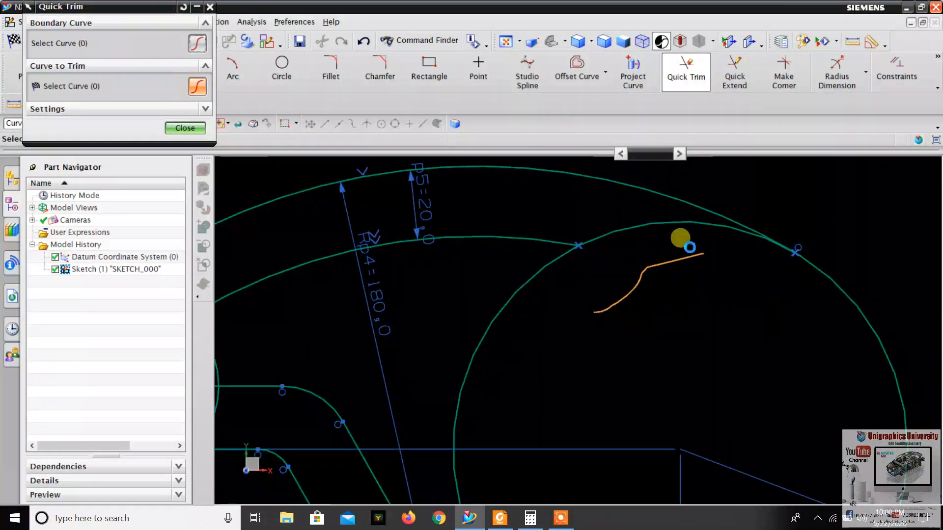
scroll(678, 241, down, 3)
click(169, 128)
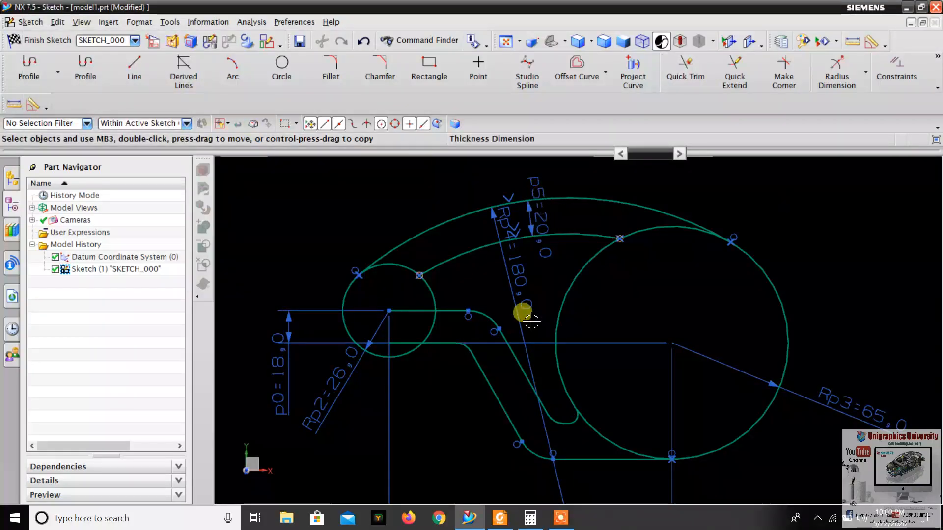
Check the inner arc's corner radii in 2.pdf and add a 12 mm untrimmed fillet between the small circle and the inner arc
click(499, 518)
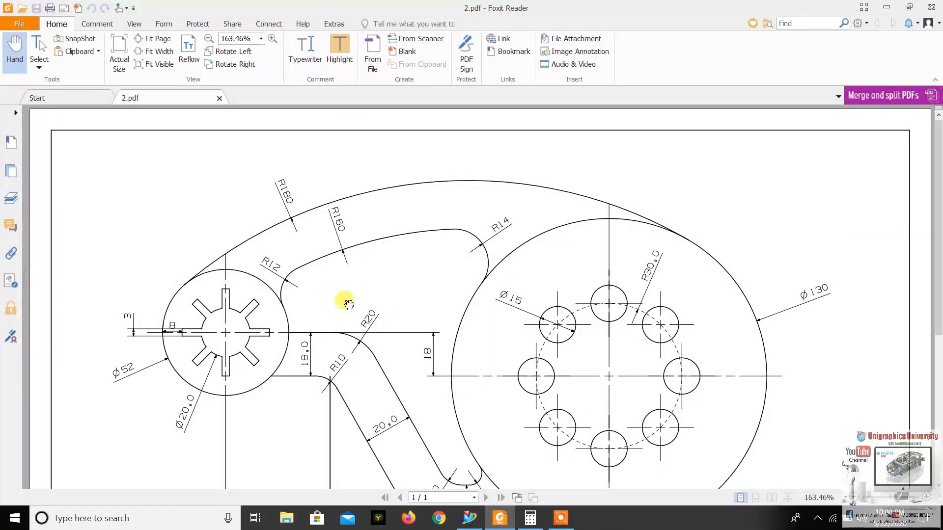
scroll(348, 303, down, 3)
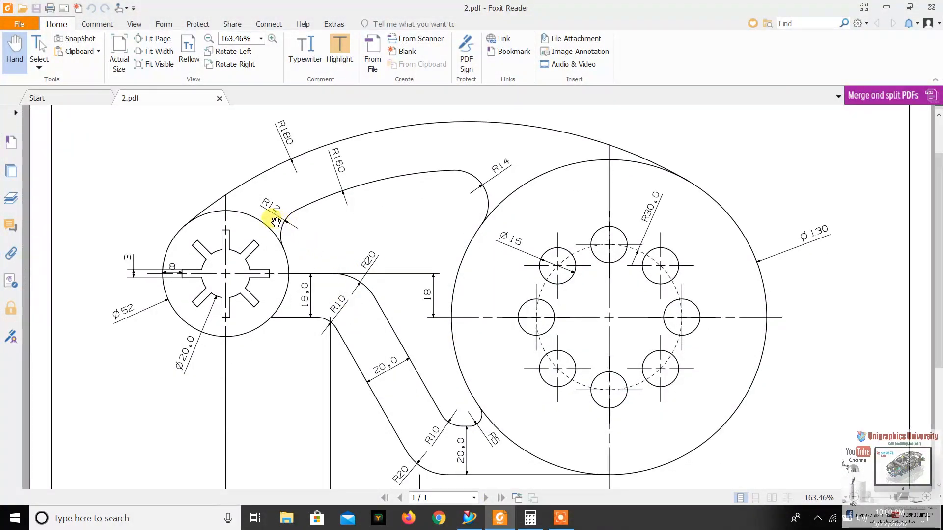
click(471, 518)
scroll(418, 287, up, 5)
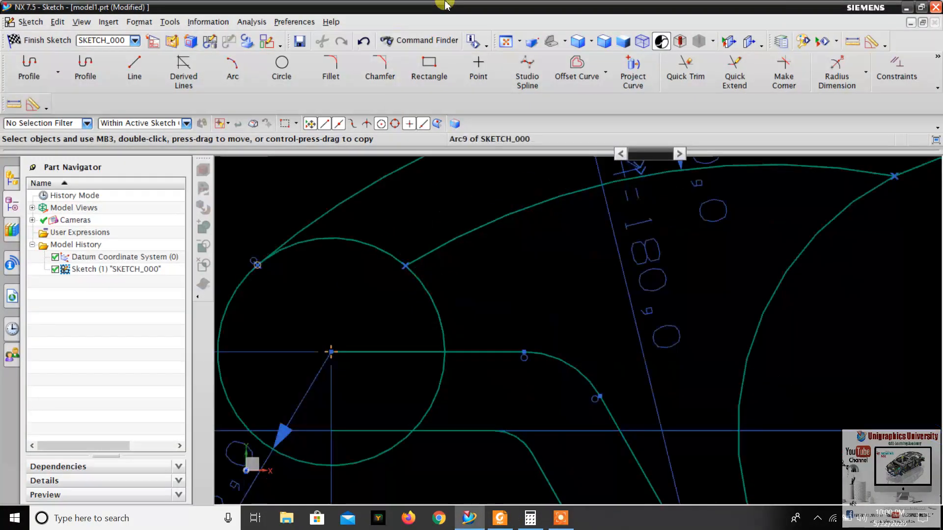
click(331, 71)
scroll(406, 260, up, 5)
click(60, 41)
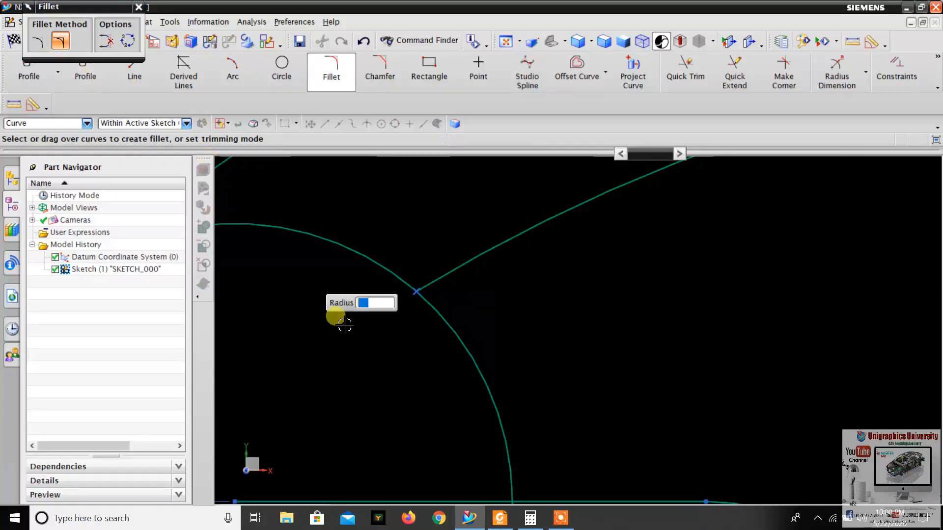
scroll(461, 270, down, 2)
scroll(475, 287, up, 2)
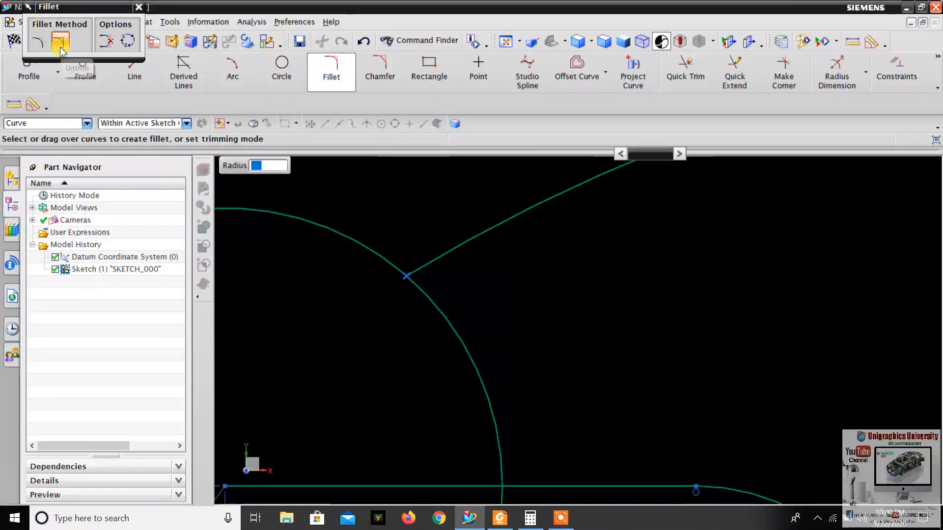
mouse_move(410, 263)
mouse_down()
mouse_move(432, 305)
mouse_move(467, 274)
mouse_move(474, 284)
mouse_up()
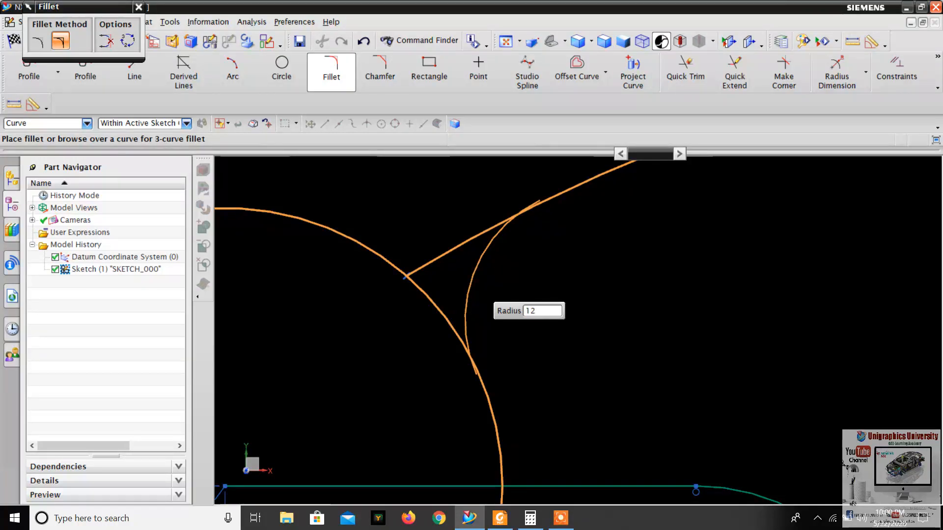
click(464, 275)
Add a 14 mm untrimmed fillet between the inner arc and the large circle
scroll(389, 267, down, 3)
scroll(542, 246, up, 3)
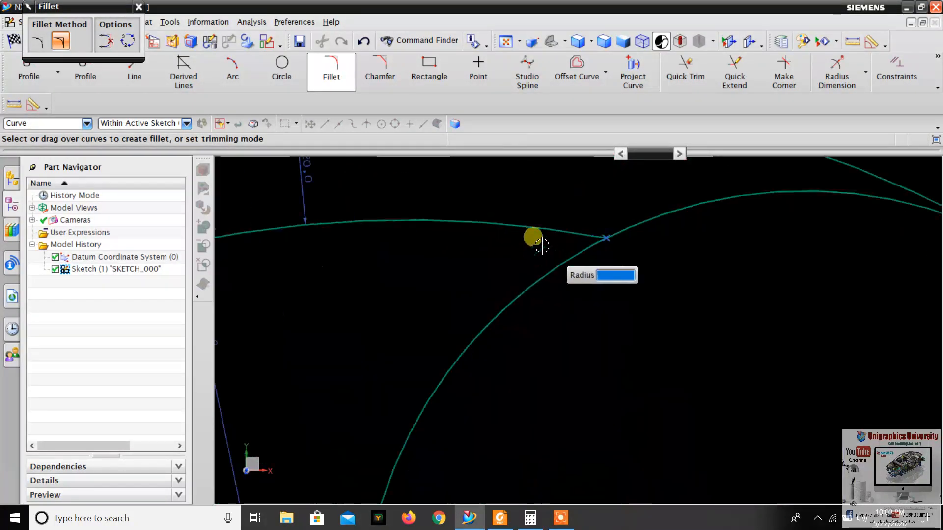
scroll(542, 246, up, 1)
click(542, 226)
click(546, 285)
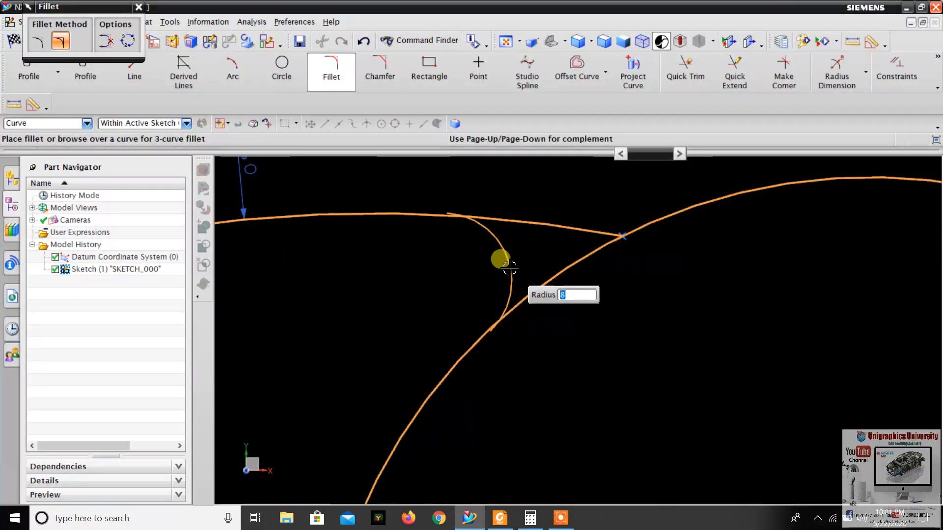
text(14)
key(Return)
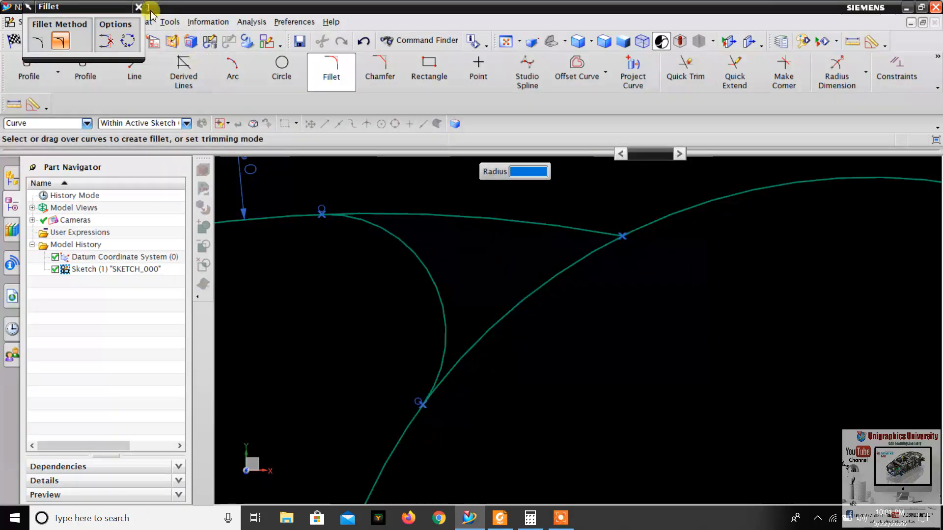
click(140, 7)
Trim the inner arc's leftover ends beyond both fillets, keeping the small and large circles whole
shift+middle_drag(537, 221, 568, 215)
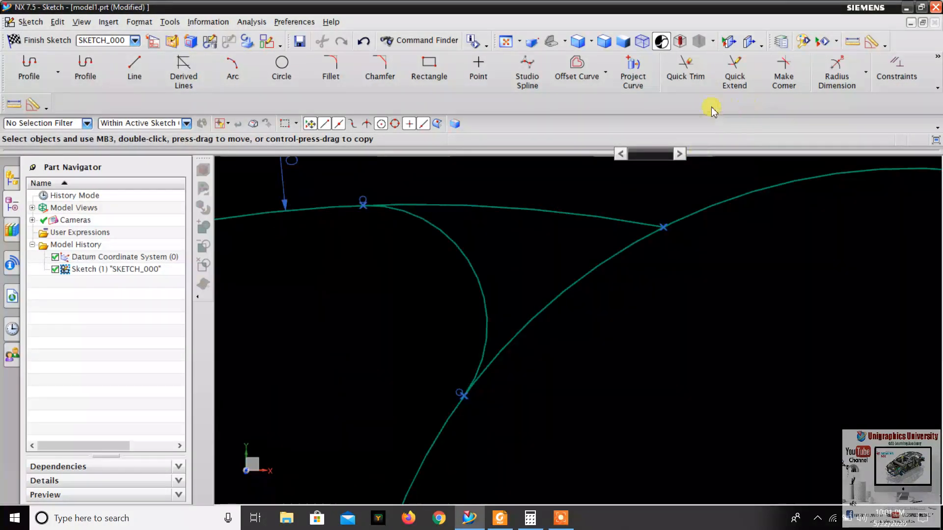
click(685, 71)
scroll(764, 219, down, 4)
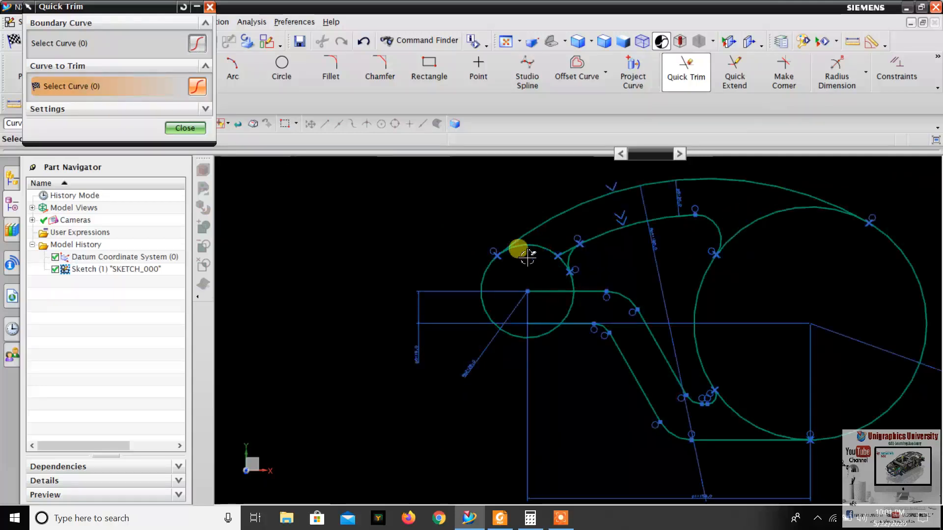
scroll(527, 256, up, 5)
scroll(519, 222, down, 3)
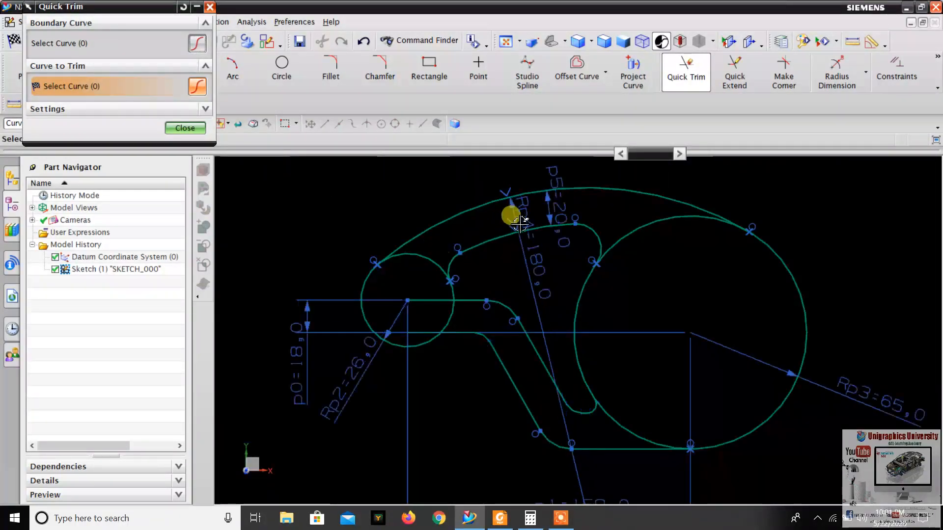
scroll(541, 239, up, 2)
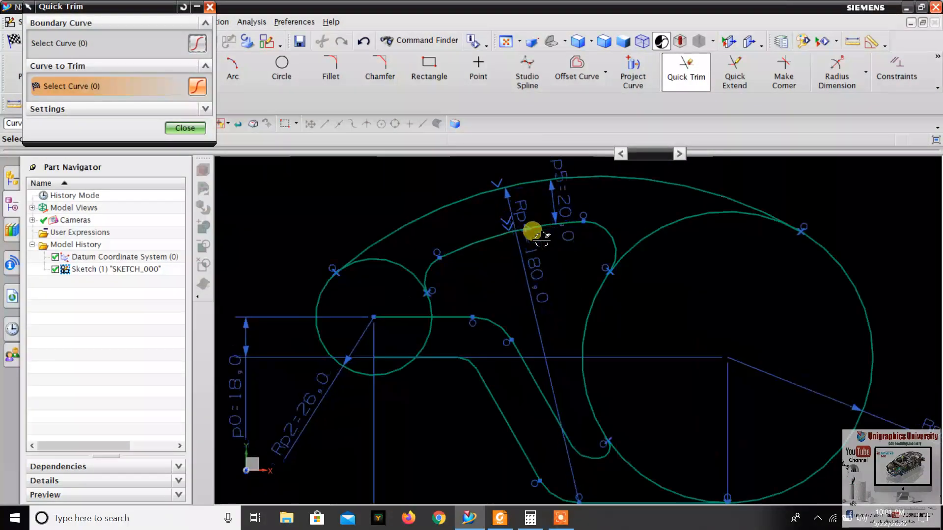
Examine the slotted hole and its dimensions inside the small disc in 2.pdf, then return to the NX sketch
click(506, 519)
drag(548, 314, 549, 318)
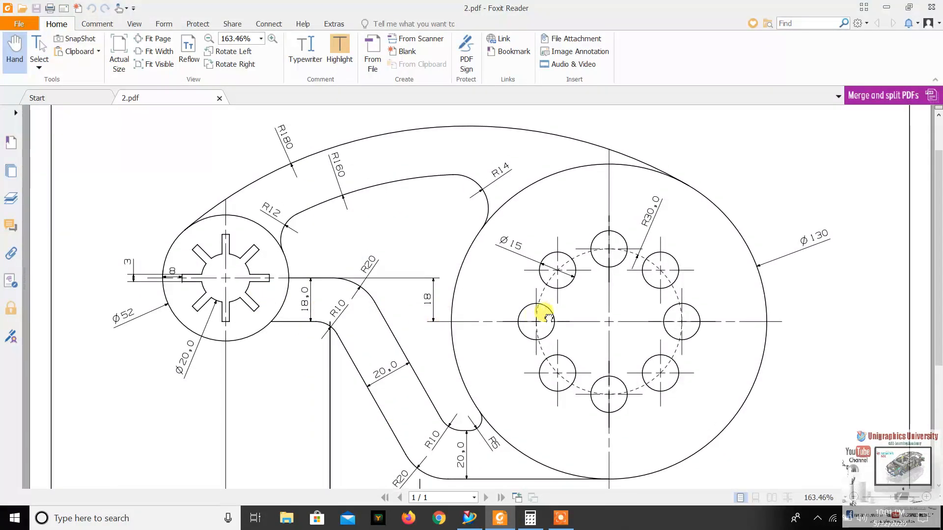
ctrl+scroll(165, 299, up, 3)
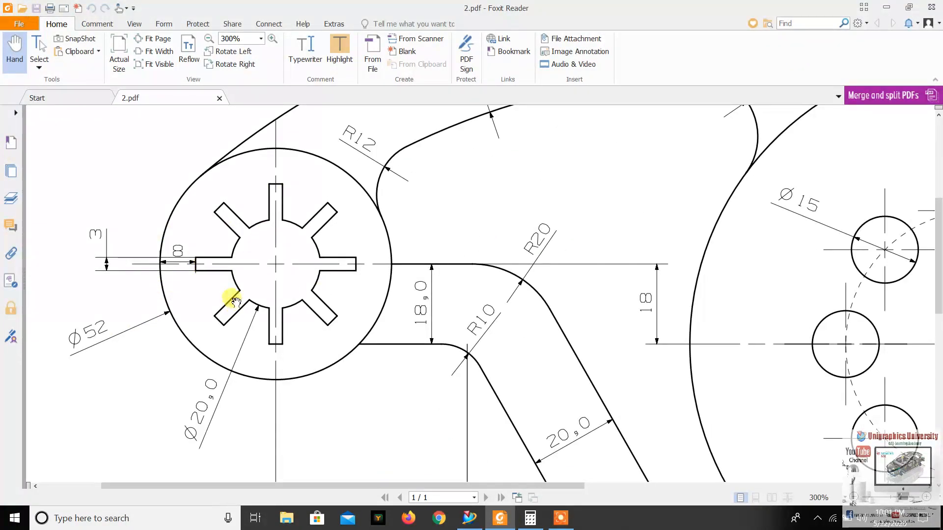
ctrl+scroll(267, 297, up, 3)
ctrl+scroll(344, 260, down, 3)
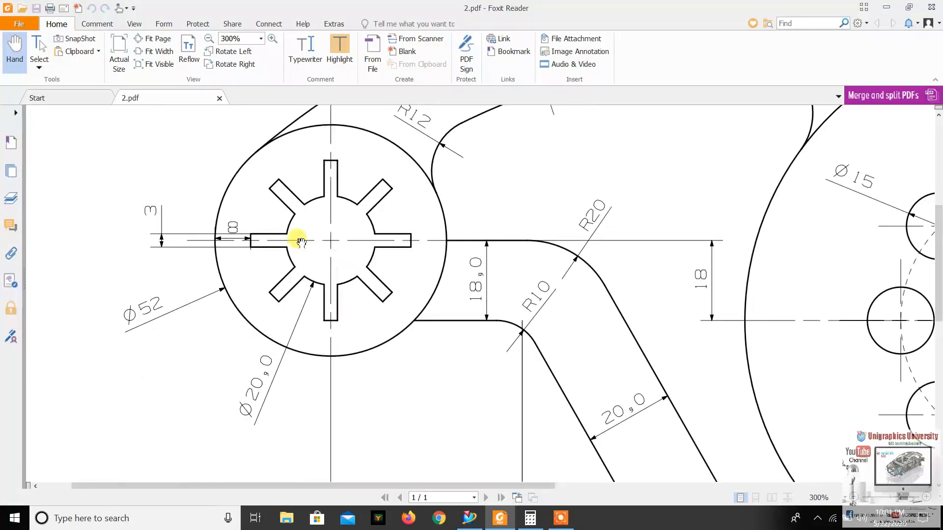
drag(261, 409, 266, 402)
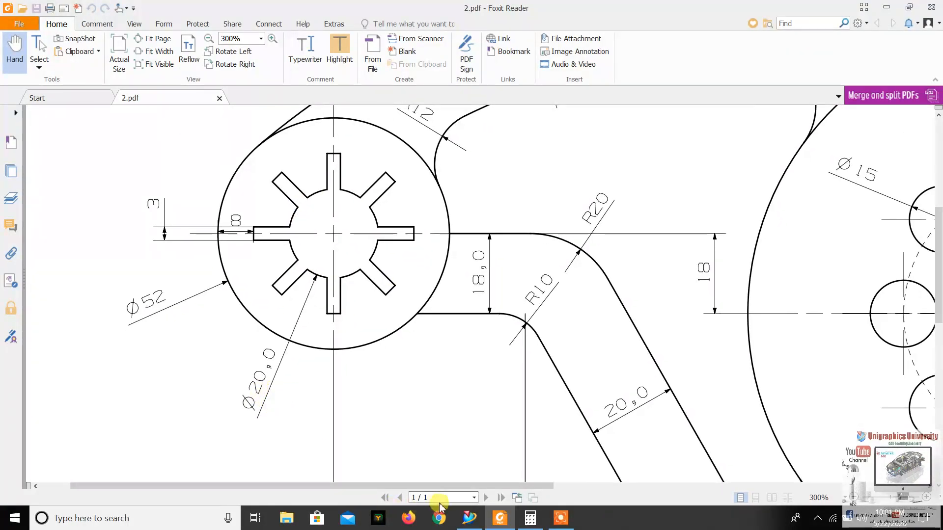
click(470, 518)
Sketch a smaller circle inside the small disc, centred on the disc's centre point
scroll(358, 326, up, 3)
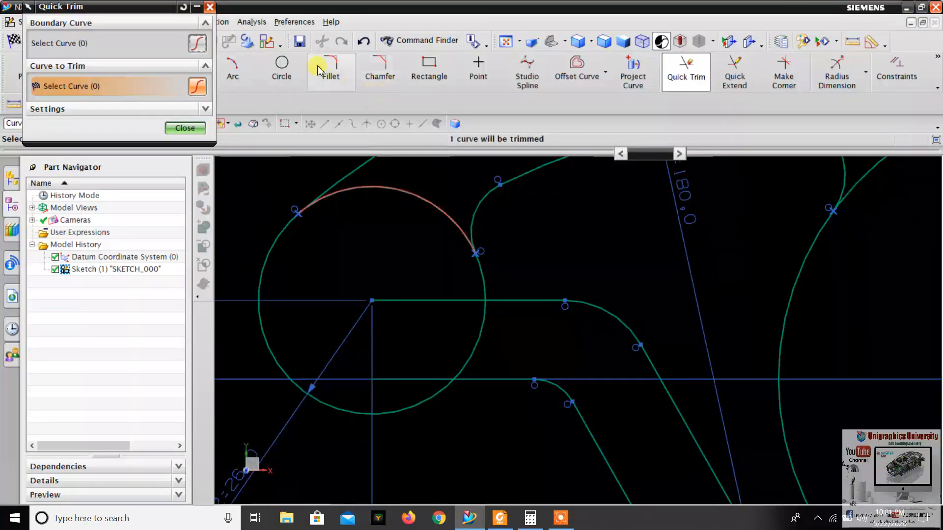
click(281, 68)
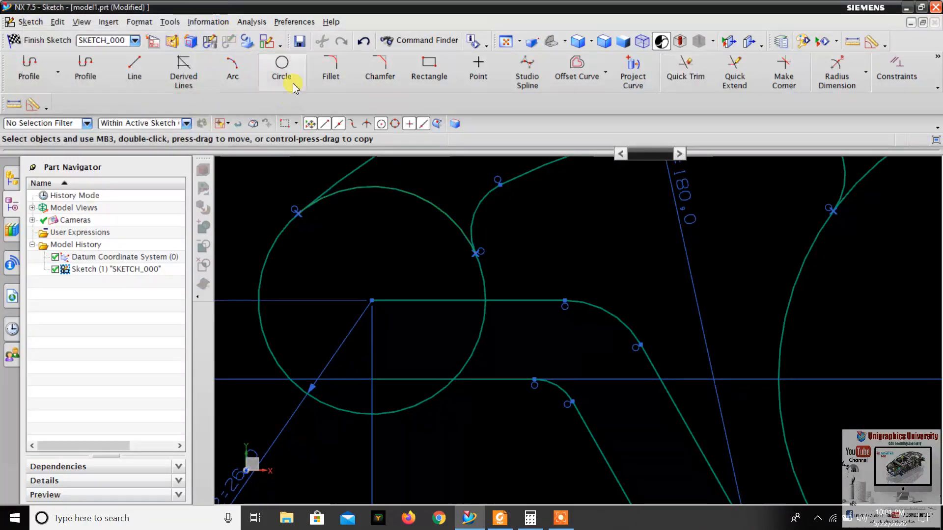
click(372, 301)
click(406, 259)
key(Escape)
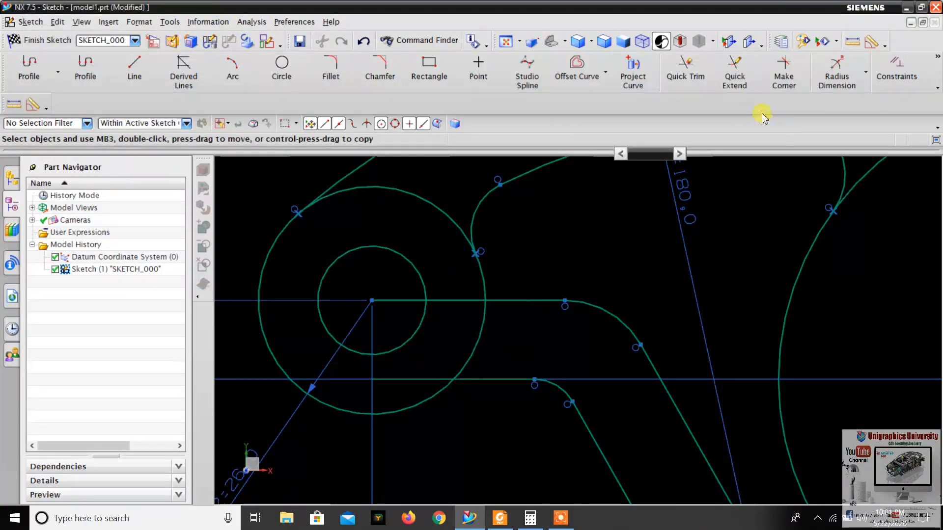
Dimension the inner circle of the small disc with a 20 mm diameter and move the dimension text outside the disc
click(865, 73)
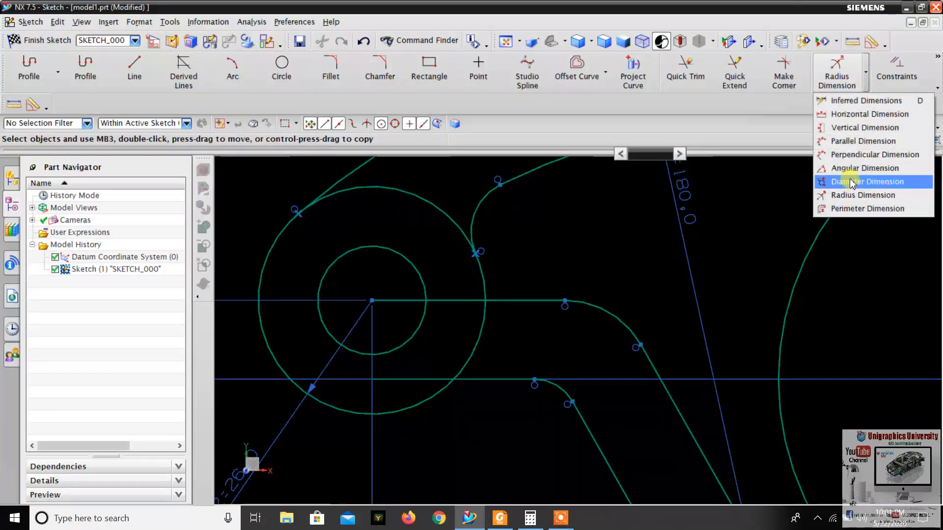
click(835, 179)
click(408, 262)
click(330, 223)
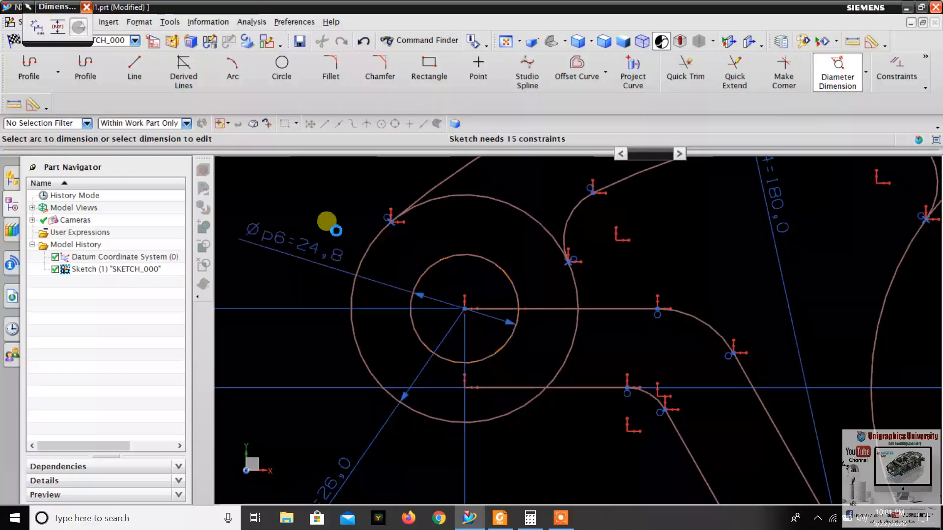
key(Return)
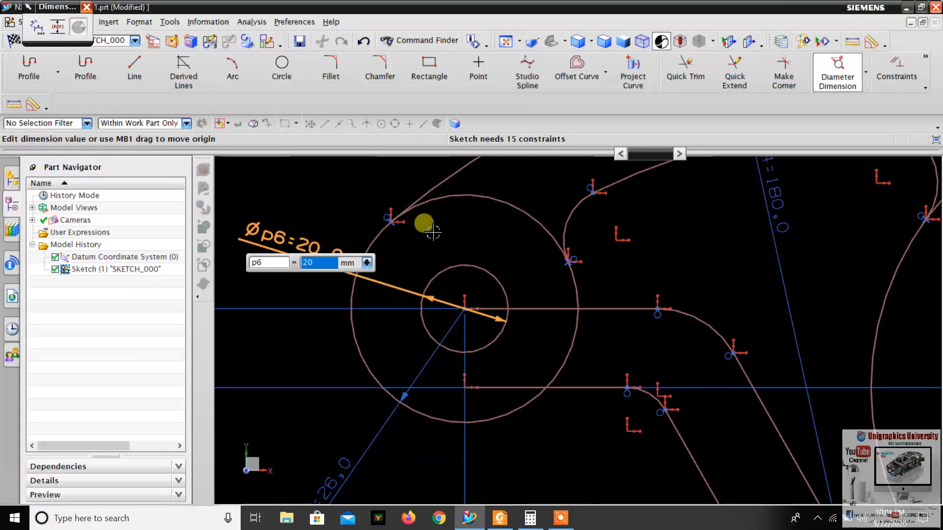
scroll(437, 232, up, 1)
key(Escape)
drag(282, 230, 297, 192)
scroll(646, 354, down, 2)
scroll(486, 335, up, 1)
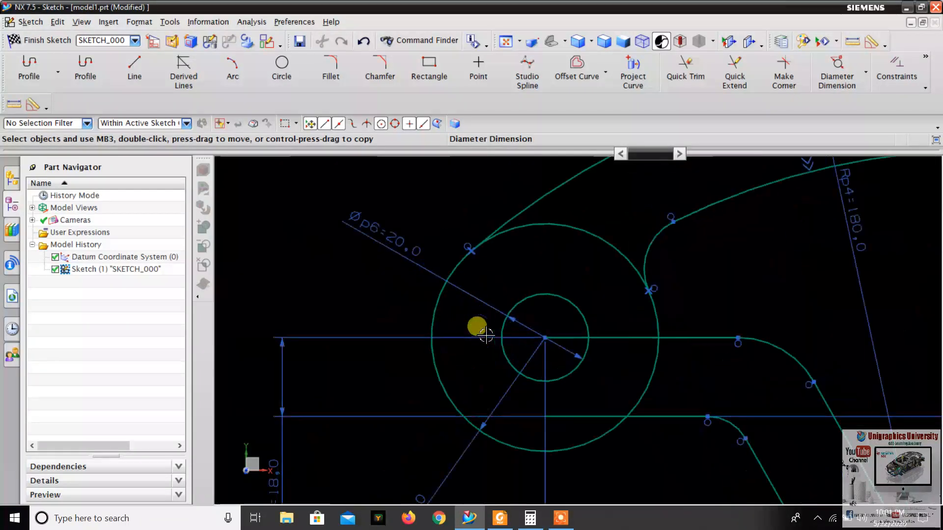
Examine the slot width and the slot end's distance from the disc edge in 2.pdf, and return to the NX sketch
key(alt+Tab)
ctrl+scroll(256, 241, up, 2)
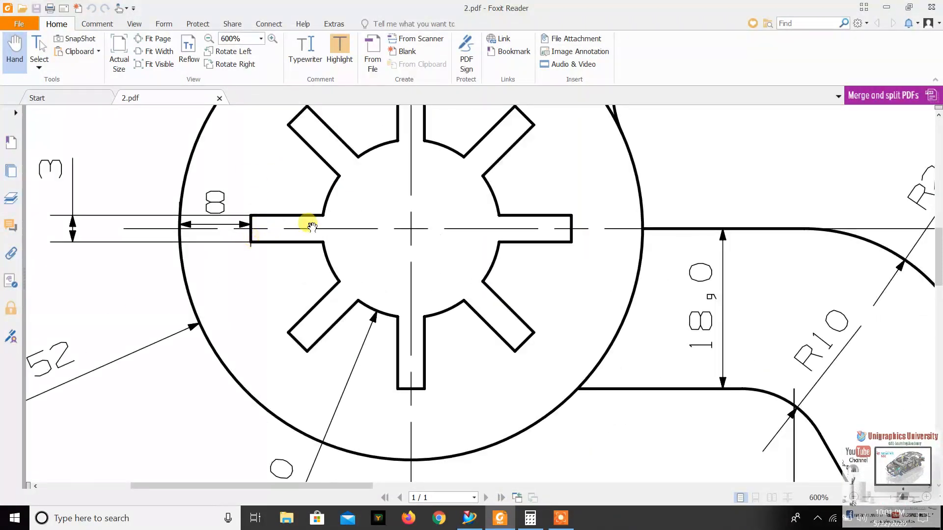
drag(272, 246, 307, 289)
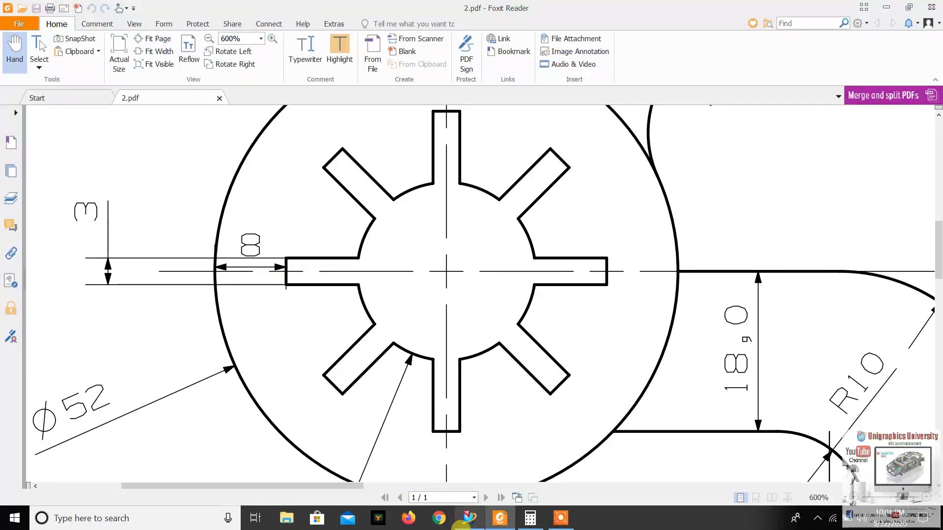
click(462, 523)
scroll(465, 320, down, 2)
scroll(522, 302, up, 3)
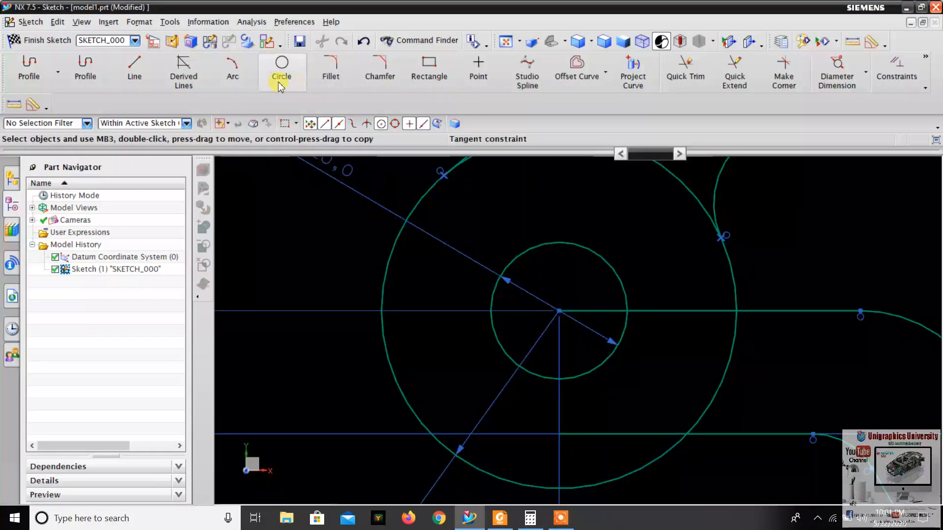
click(134, 71)
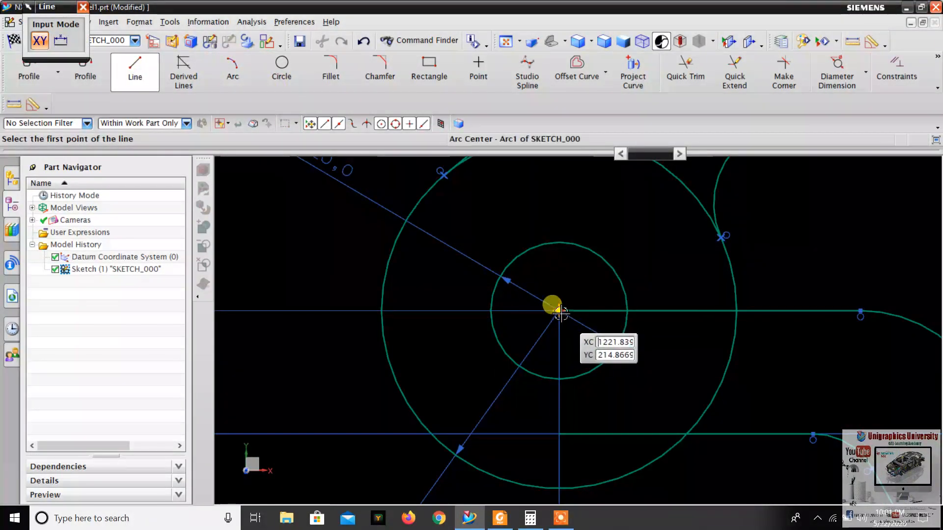
scroll(557, 302, down, 2)
scroll(689, 294, up, 2)
key(Escape)
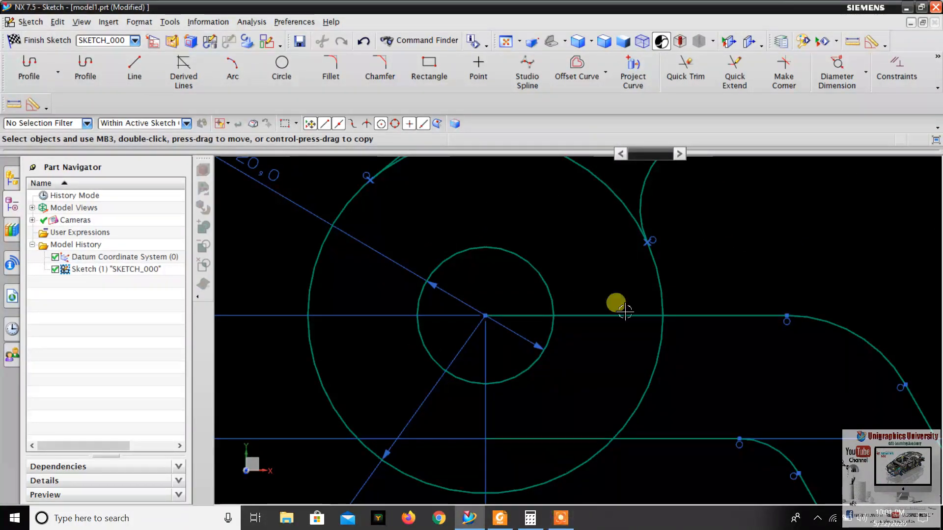
Trim away the upper horizontal arm line inside the small disc, from the disc's centre to its outer circle
click(687, 78)
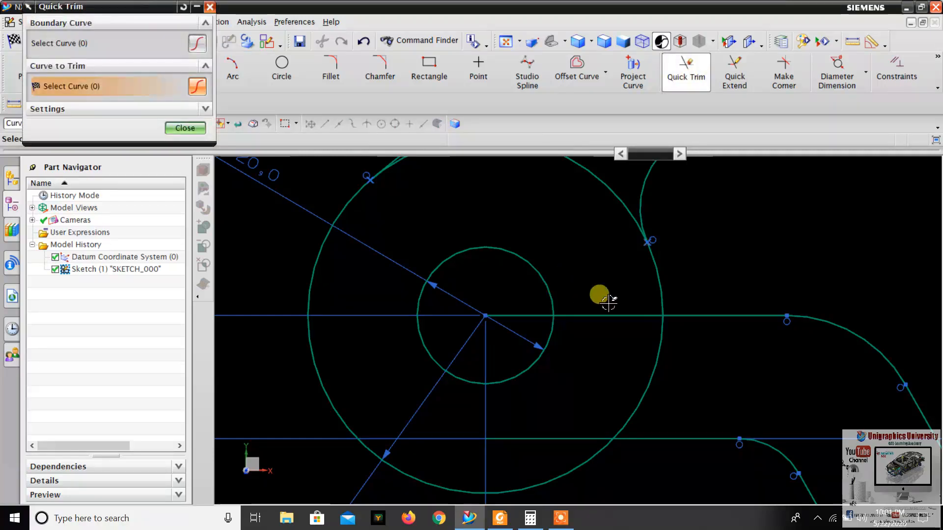
click(537, 315)
scroll(625, 319, down, 2)
scroll(537, 320, up, 2)
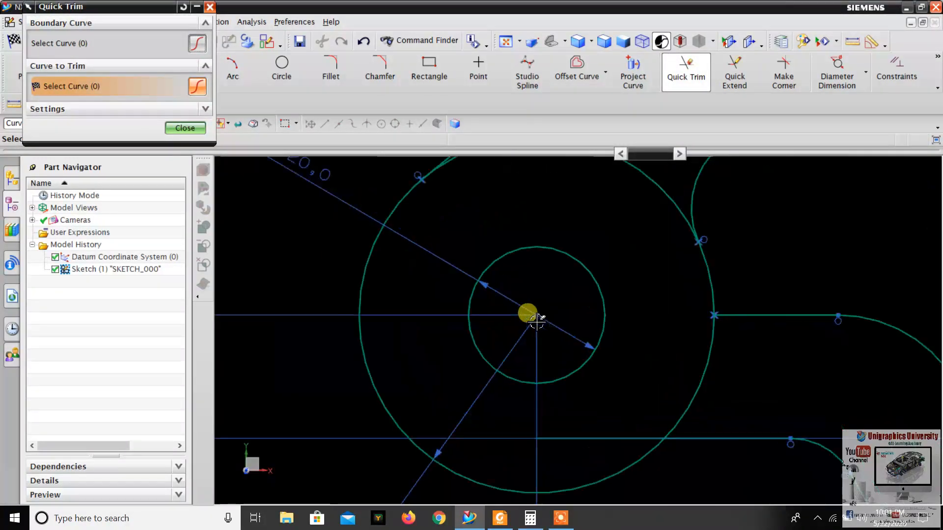
scroll(508, 299, down, 3)
scroll(487, 293, up, 3)
click(315, 74)
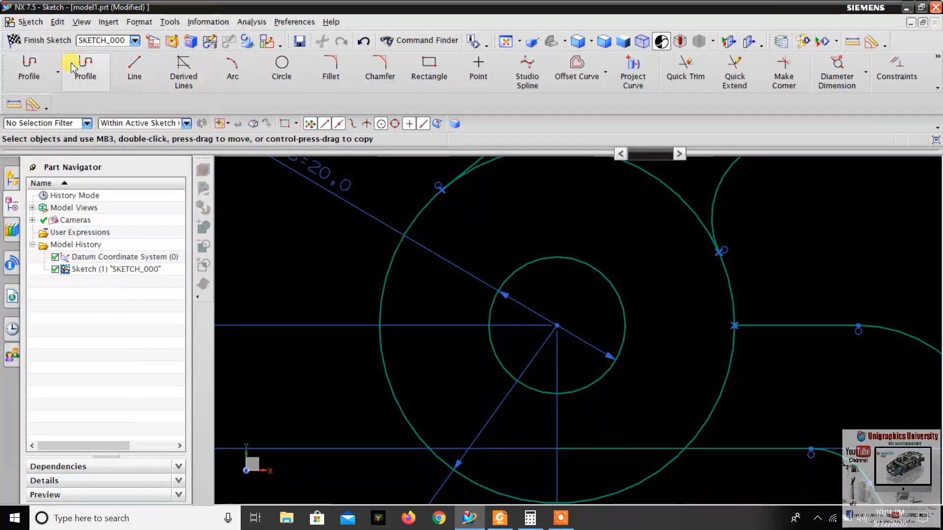
Draw a horizontal line from the small disc's centre towards its left side, ending about 5 mm inside the outer circle
click(85, 73)
click(553, 323)
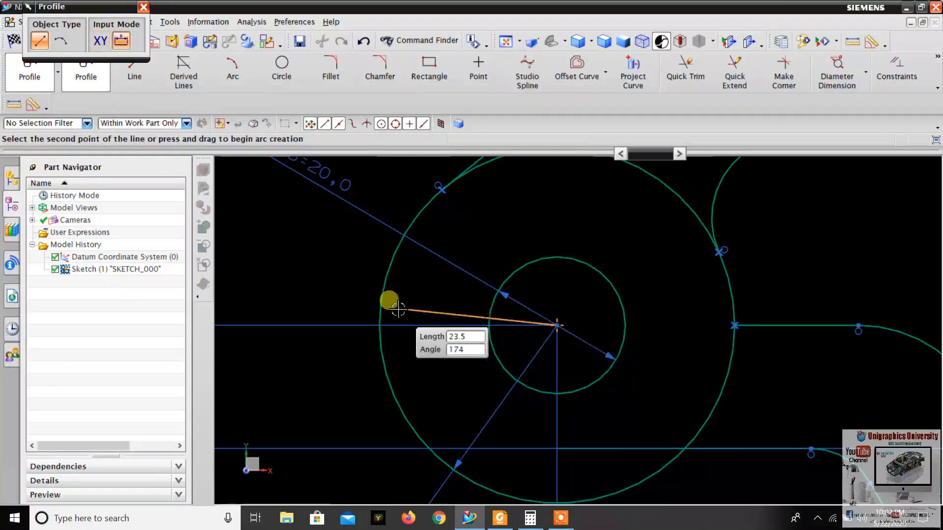
click(414, 325)
scroll(419, 287, up, 3)
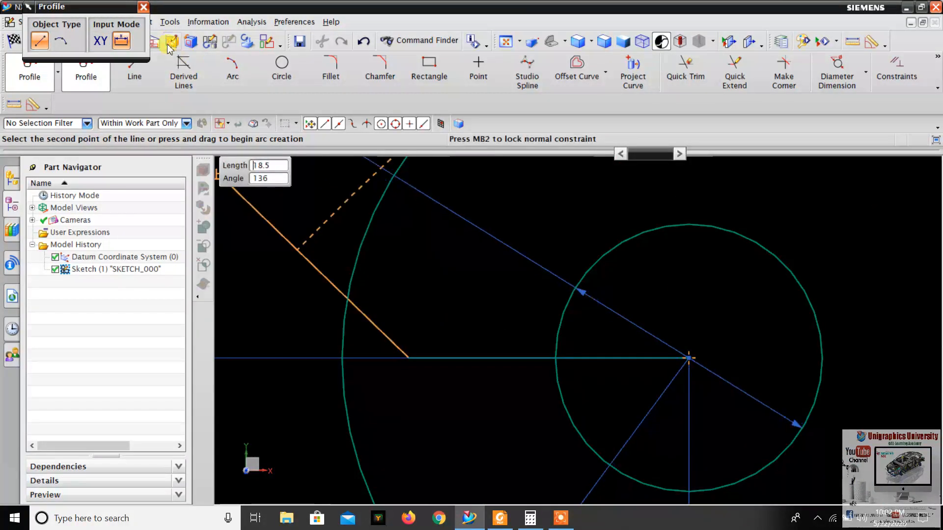
click(145, 9)
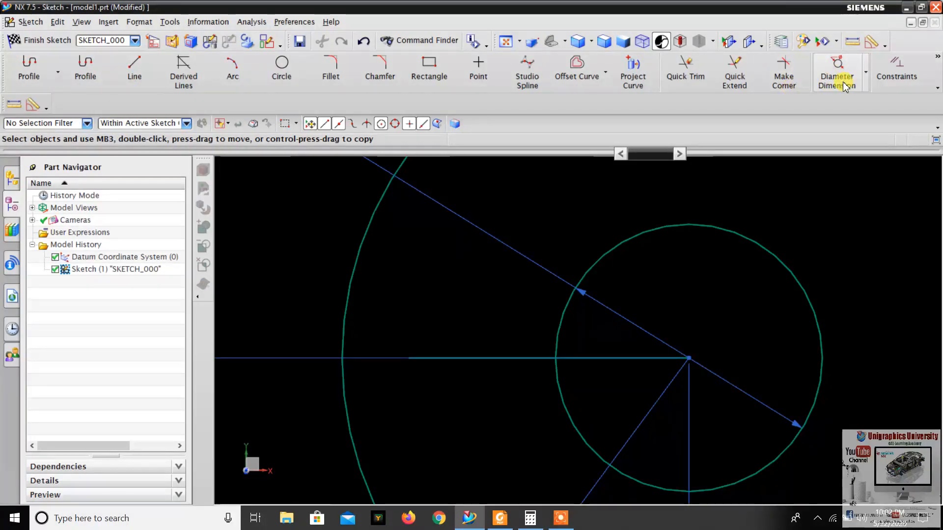
Dimension the gap between the horizontal line's outer end and the disc's outer circle as 8 mm, and move the dimension outside the disc
click(865, 87)
click(844, 99)
click(412, 358)
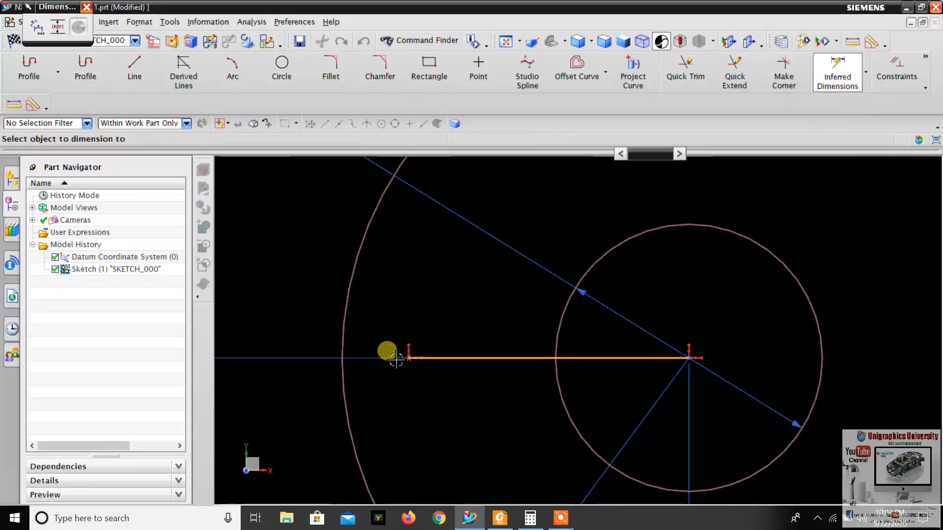
click(346, 355)
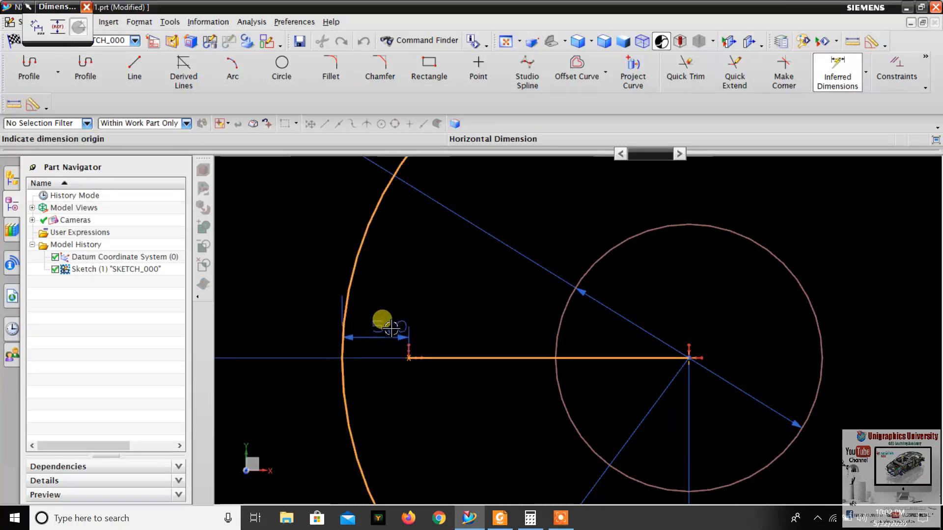
click(432, 294)
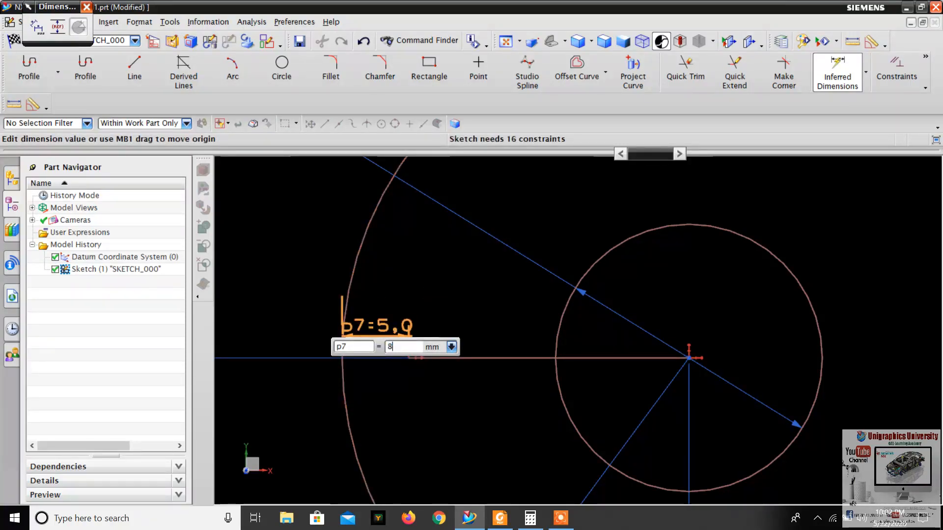
key(Return)
key(Escape)
drag(366, 322, 260, 309)
scroll(413, 286, down, 2)
scroll(450, 297, up, 2)
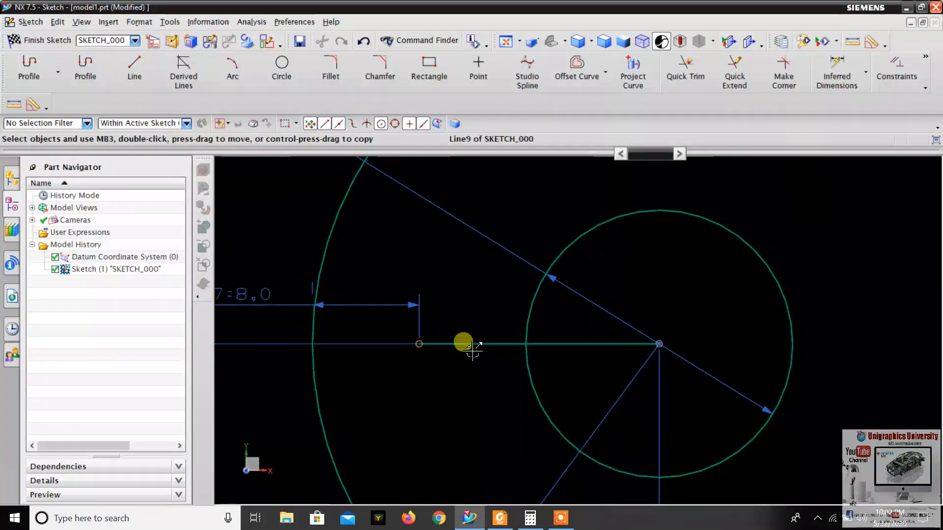
Switch to 2.pdf in Foxit Reader to check the width of the slots in the small disc
click(500, 518)
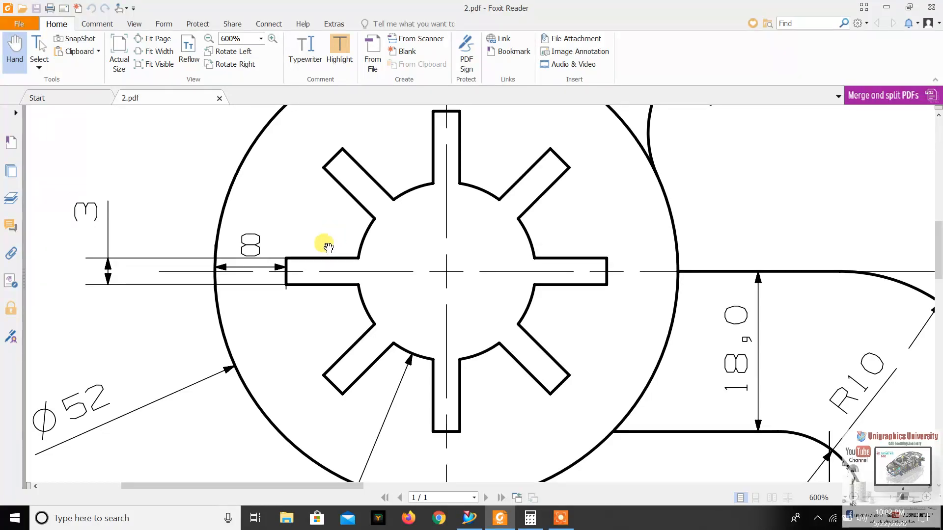
Switch to NX and derive a parallel line 1.5 mm above the horizontal slot centreline
click(500, 518)
click(454, 343)
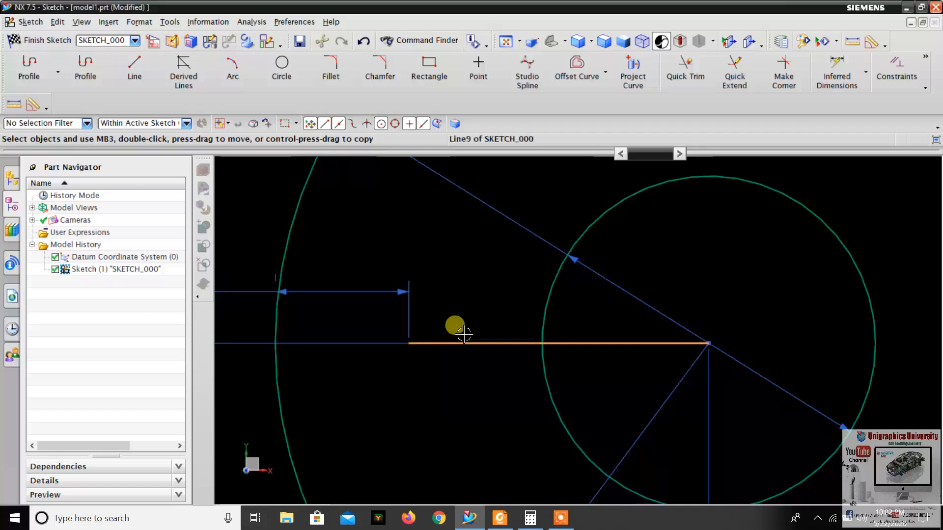
click(178, 80)
click(436, 323)
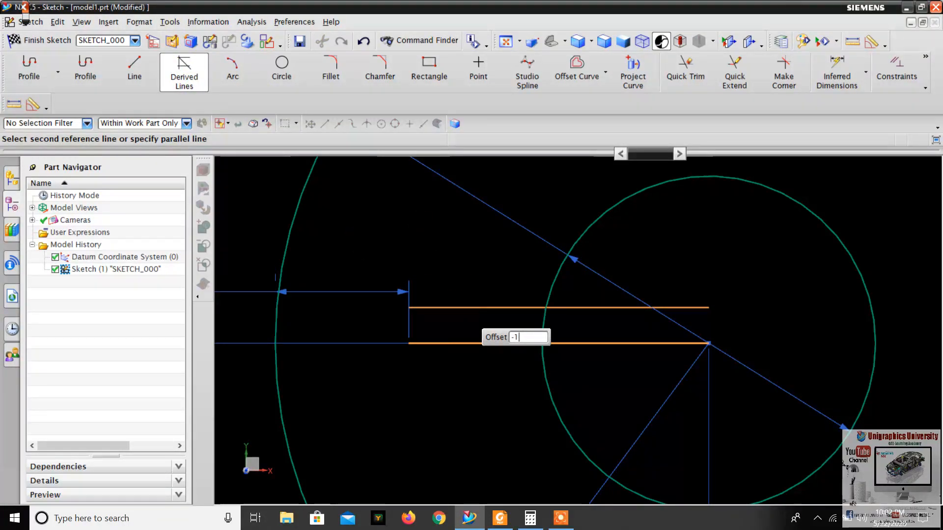
text(-1)
key(Return)
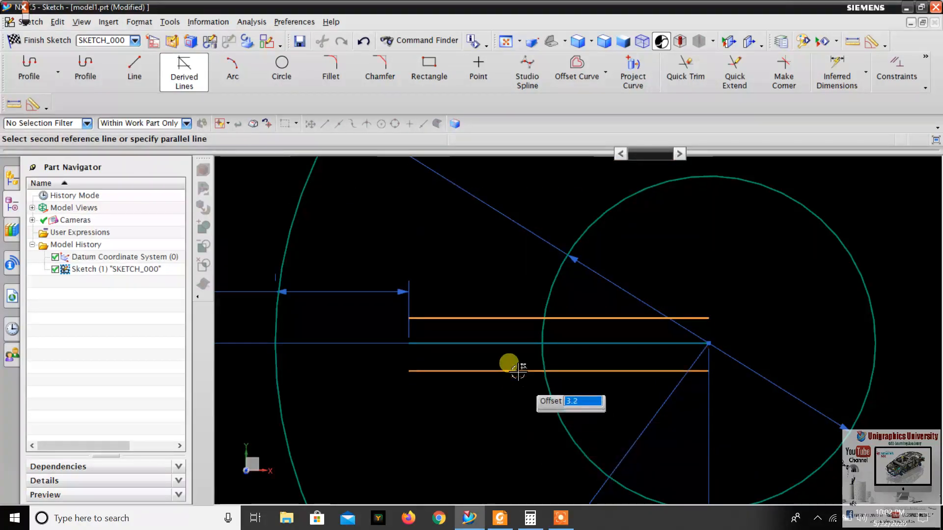
text(1.5)
key(Return)
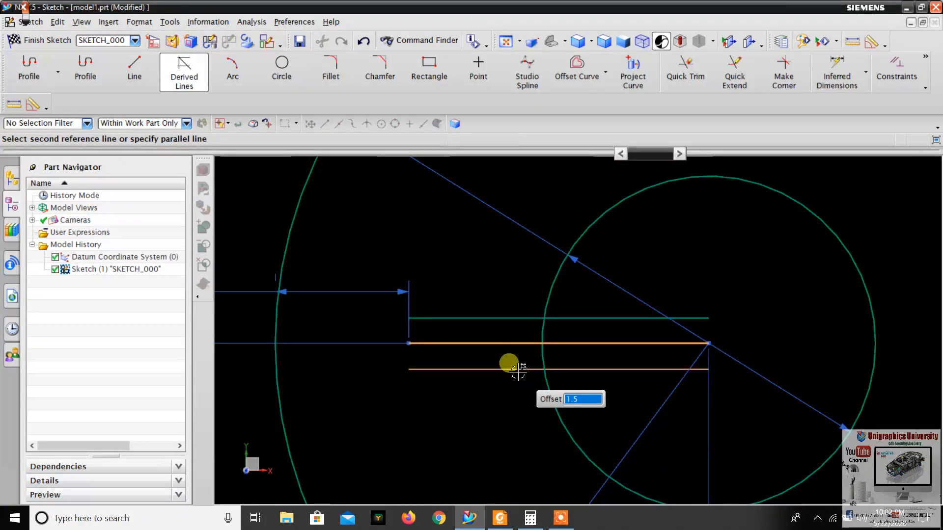
key(Escape)
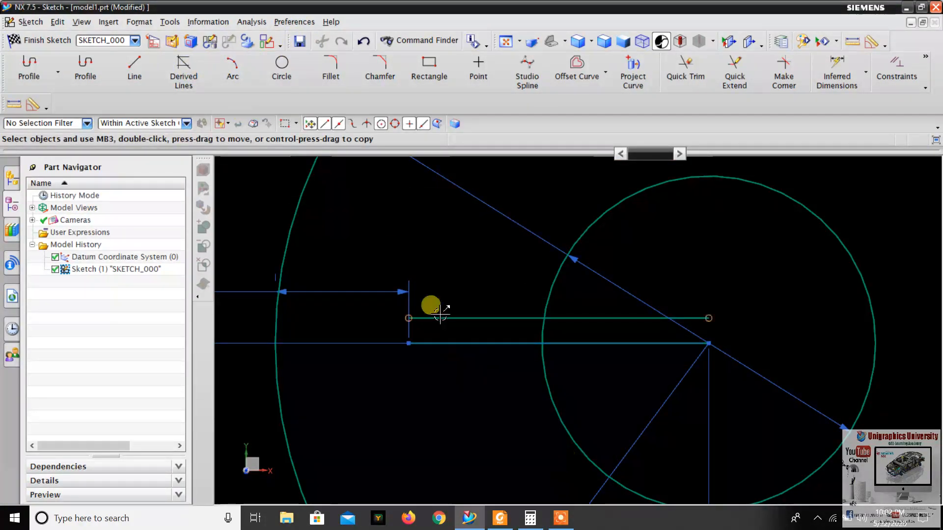
Derive a second parallel line 1.5 mm below the slot centreline
click(184, 71)
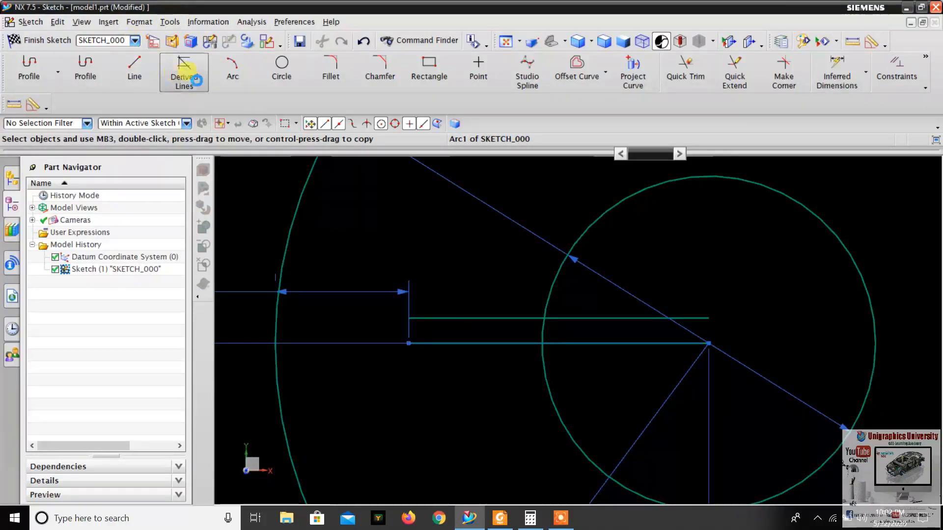
click(442, 343)
text(-1)
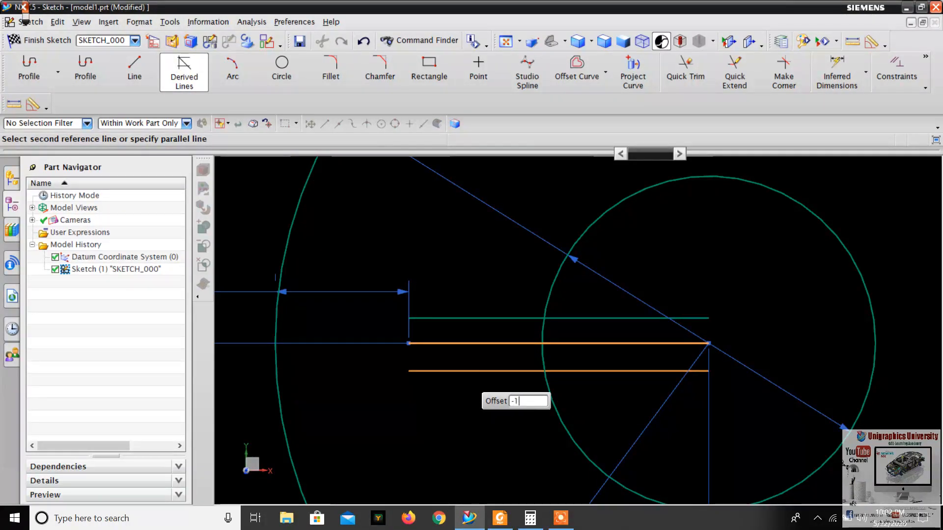
text(.5)
key(Return)
click(464, 370)
click(189, 74)
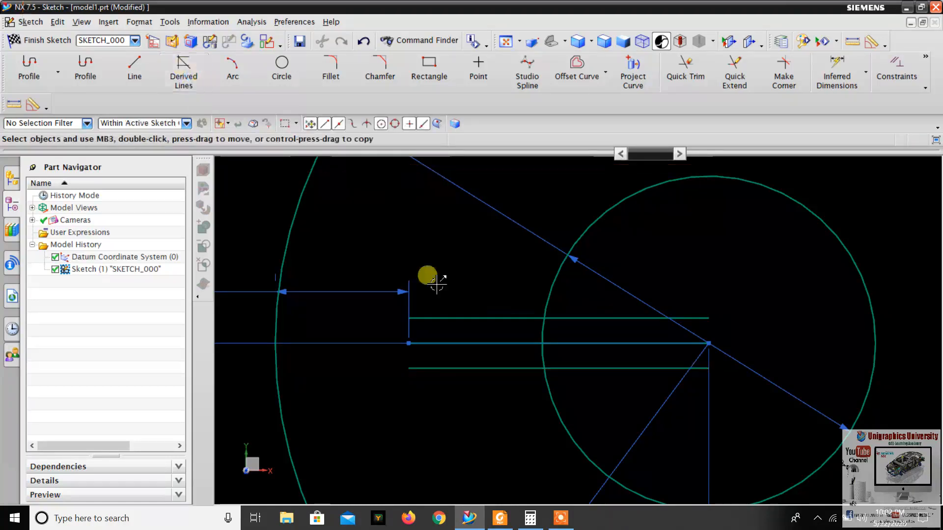
Close the slot's outer end with a 3 mm vertical line joining the endpoints of the two parallel lines
shift+middle_drag(470, 382, 480, 364)
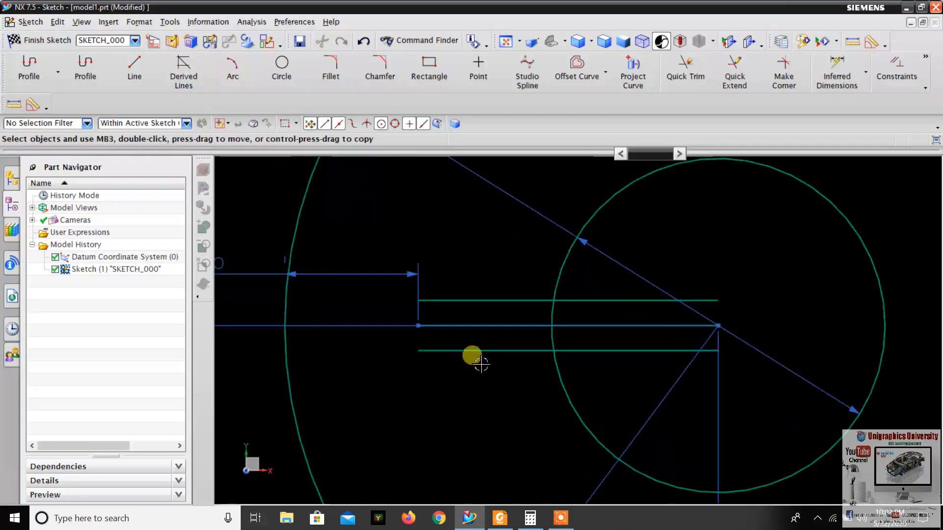
click(129, 72)
click(417, 300)
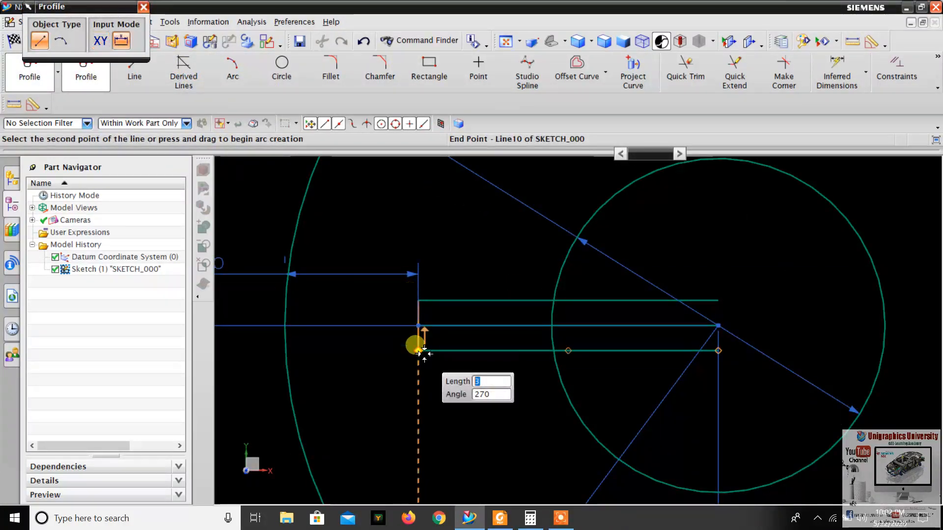
click(418, 351)
click(143, 7)
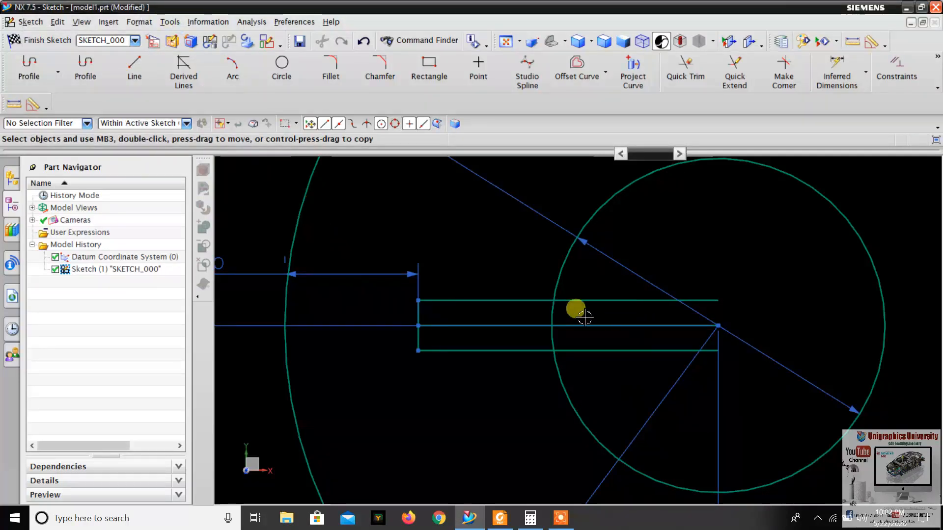
Remove the centreline between the two slot edges, inside and outside the small circle, with Quick Trim
drag(461, 315, 509, 337)
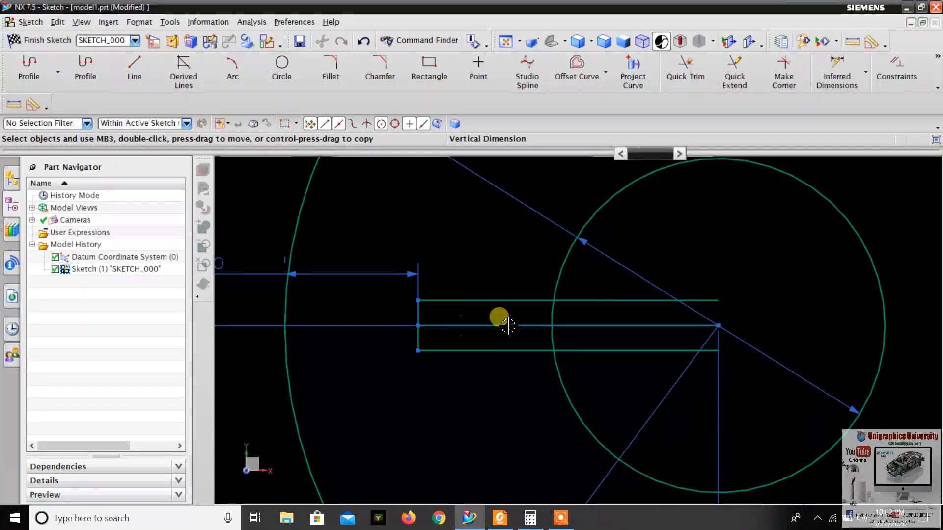
click(508, 325)
right_click(509, 325)
click(460, 308)
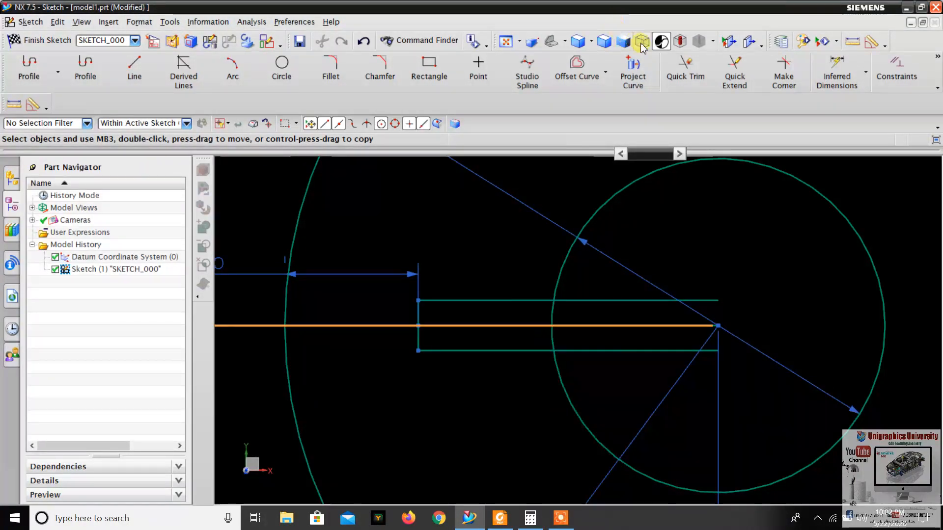
click(685, 69)
drag(608, 341, 605, 340)
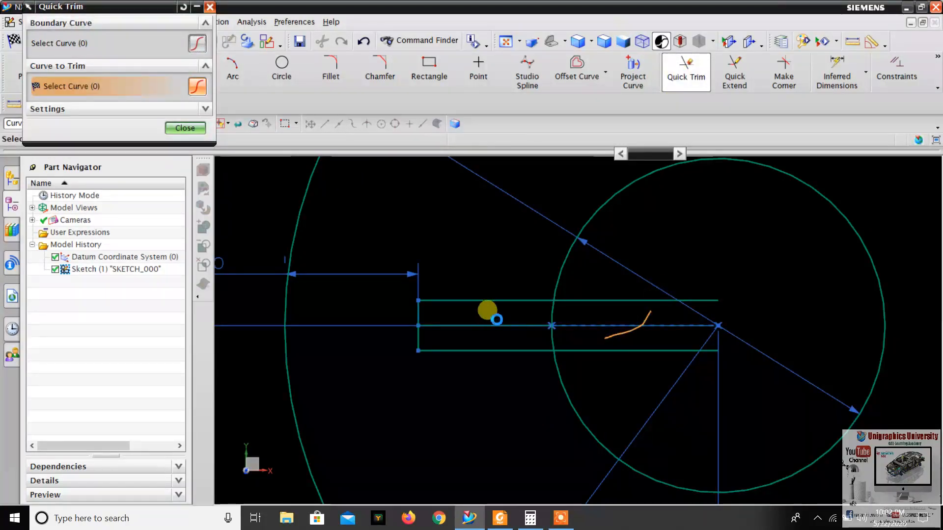
drag(503, 316, 486, 340)
scroll(538, 306, down, 4)
key(Escape)
scroll(528, 282, down, 2)
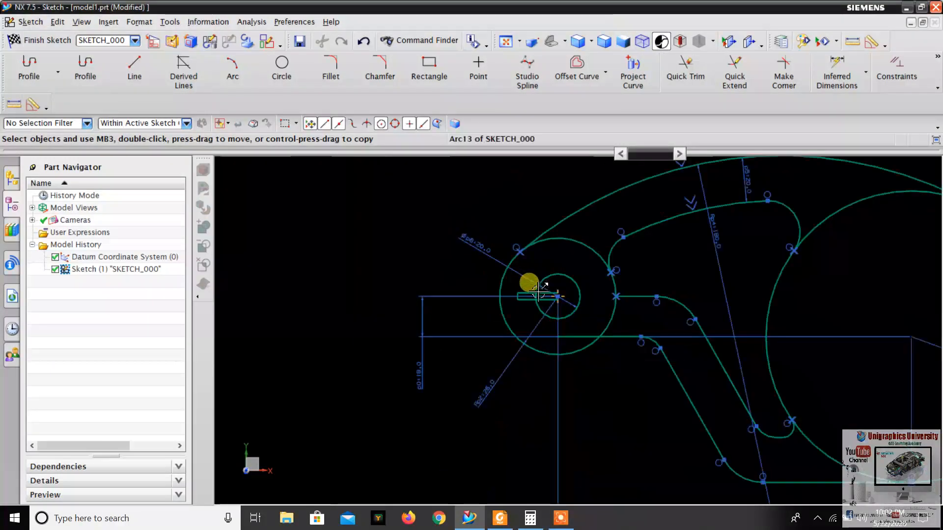
Dimension the slot's width between its two long edges, placing the dimension outside the large circle
click(842, 83)
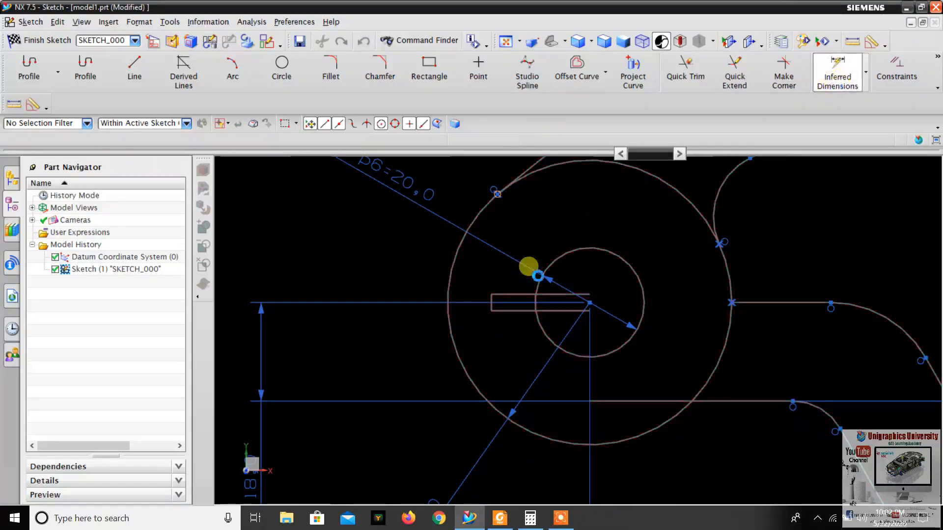
click(490, 295)
click(494, 311)
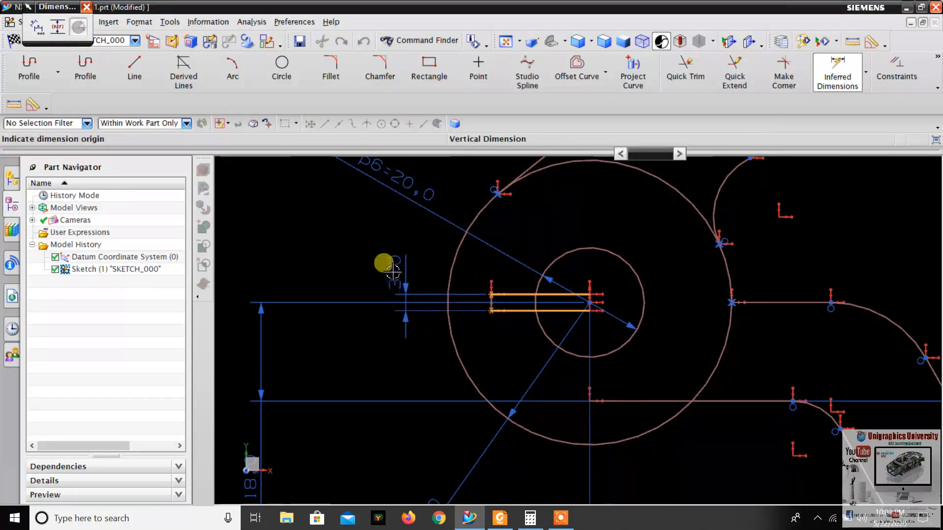
click(385, 263)
key(Escape)
scroll(531, 286, down, 2)
scroll(532, 286, up, 2)
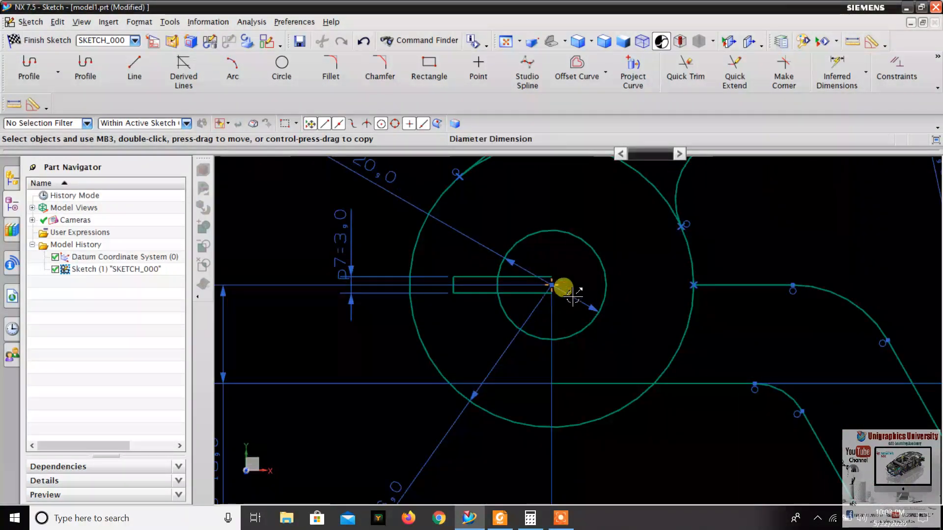
Switch to the PDF drawing to check the slot arrangement, and calculate the slots' pitch angle as 360 ÷ 8 in Calculator
click(500, 518)
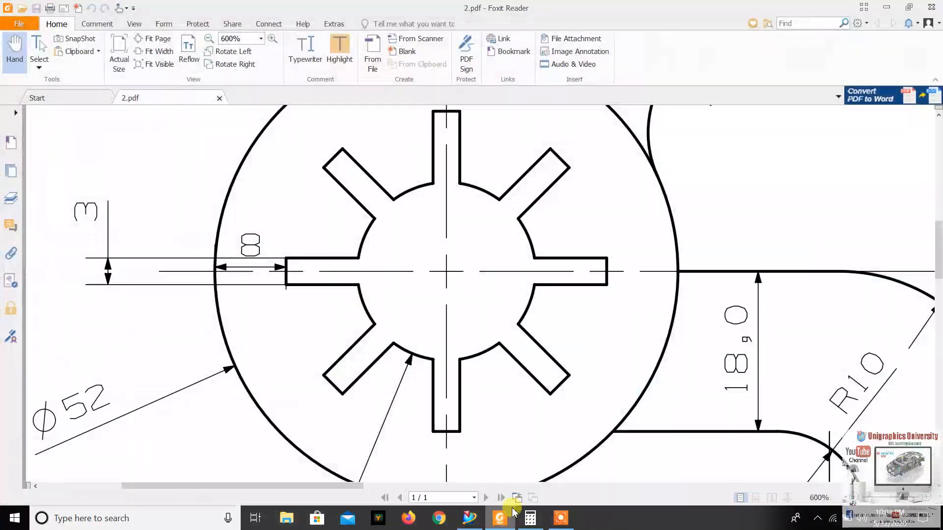
drag(415, 317, 422, 342)
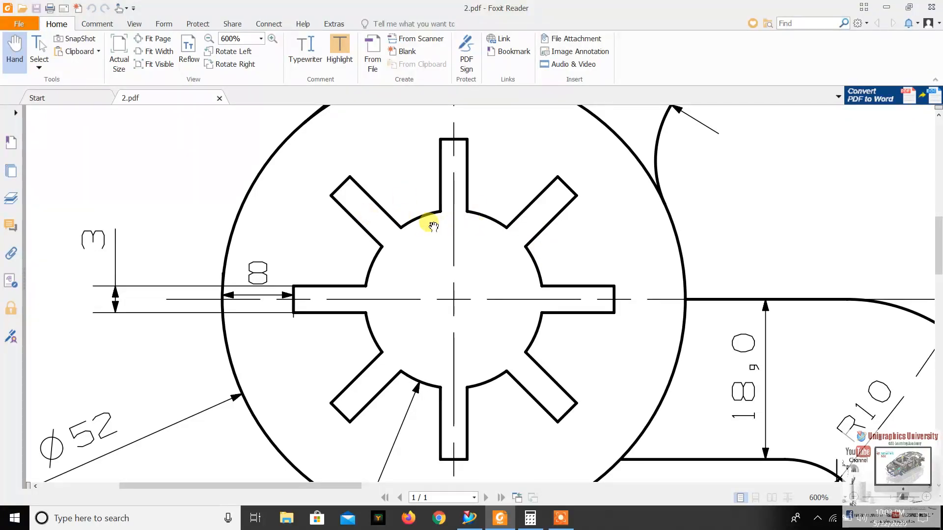
ctrl+scroll(433, 227, down, 3)
ctrl+scroll(282, 208, up, 3)
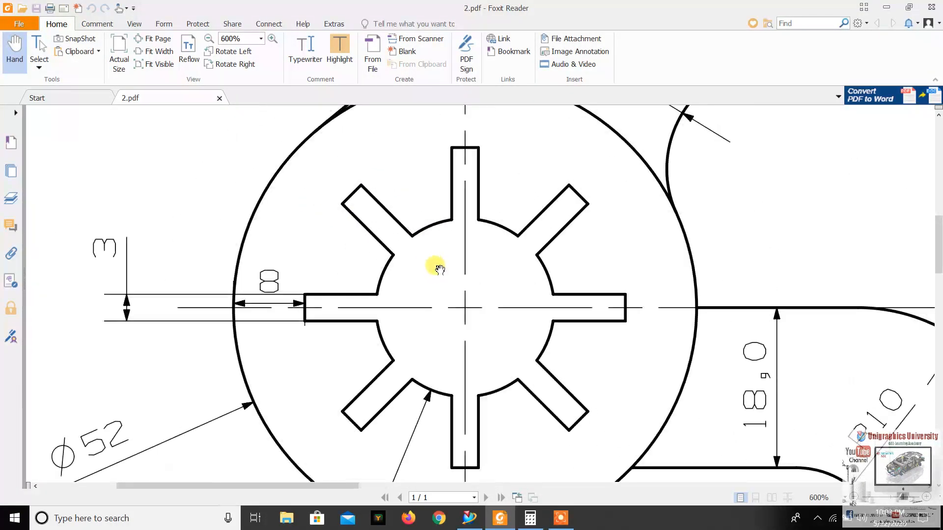
click(532, 525)
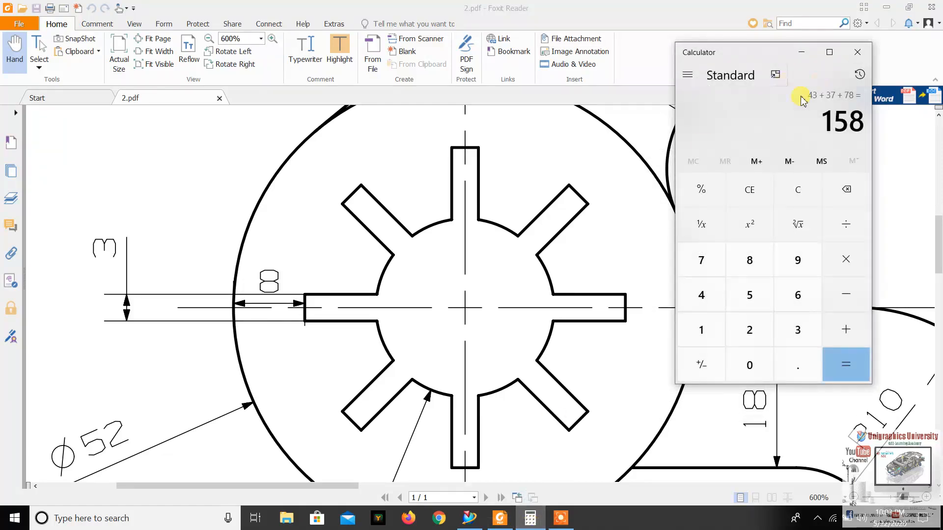
click(749, 200)
text(36)
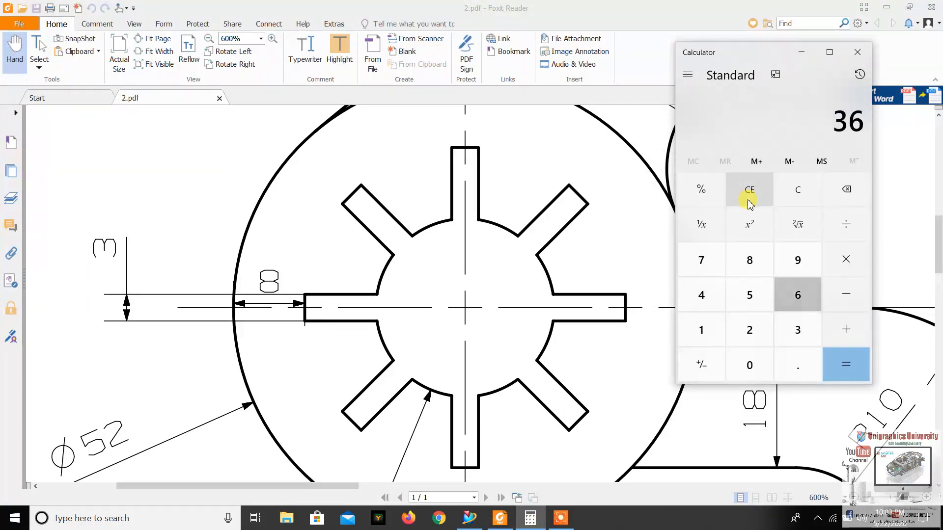
text(0 ÷ 8)
key(Return)
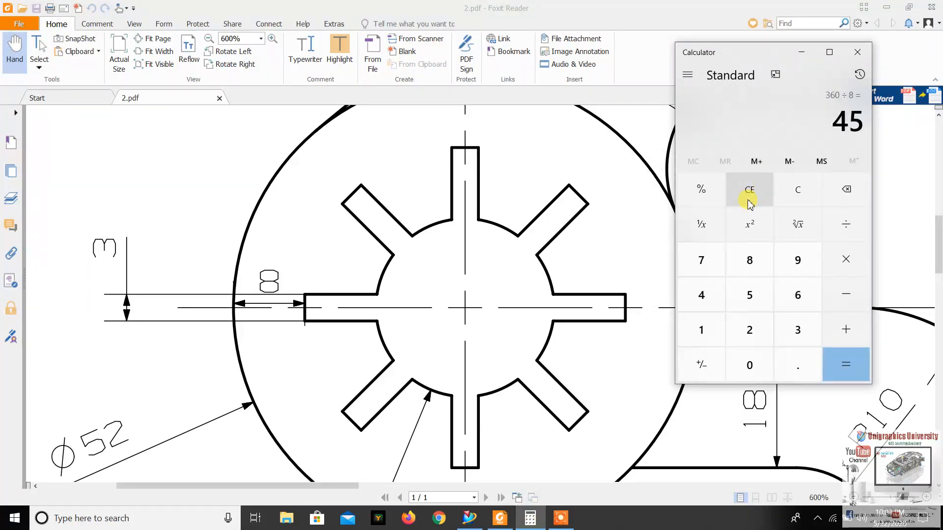
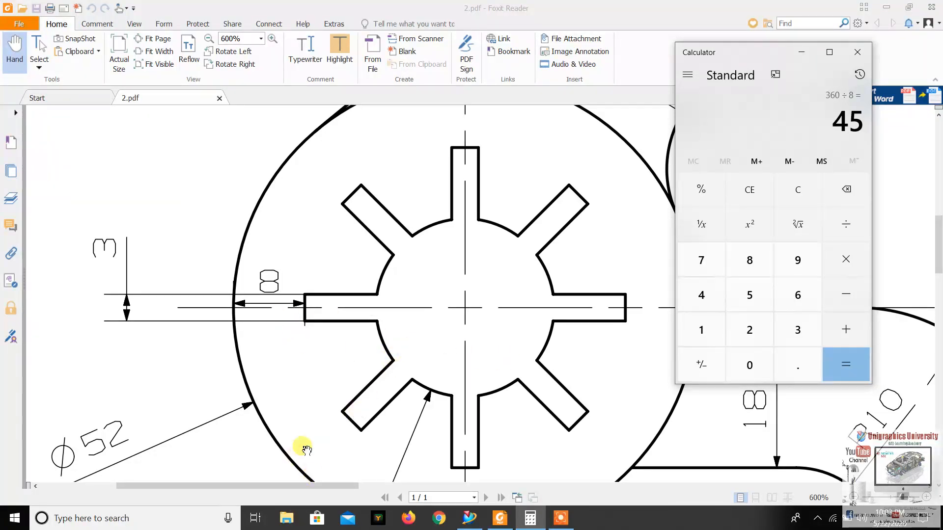
In NX, create a circular pattern of the slot's three lines about the small circle's centre, with count 8 and a 45° pitch angle
click(467, 520)
scroll(496, 284, up, 2)
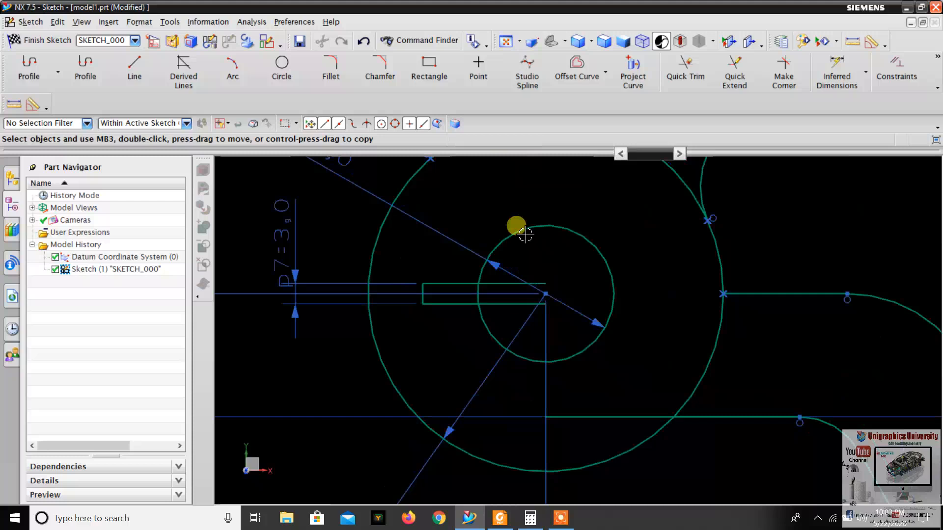
click(607, 76)
click(594, 115)
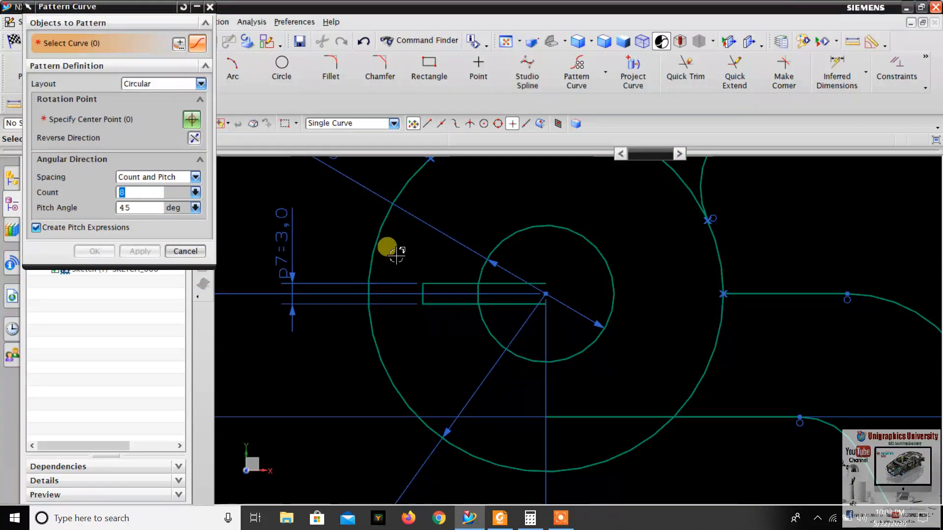
scroll(417, 285, up, 5)
click(413, 280)
click(397, 310)
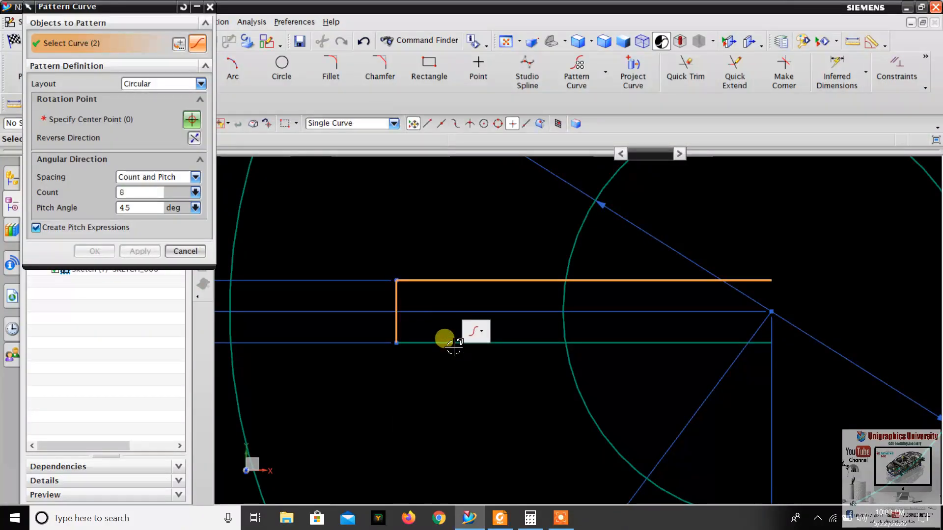
click(448, 342)
click(128, 126)
scroll(623, 202, down, 3)
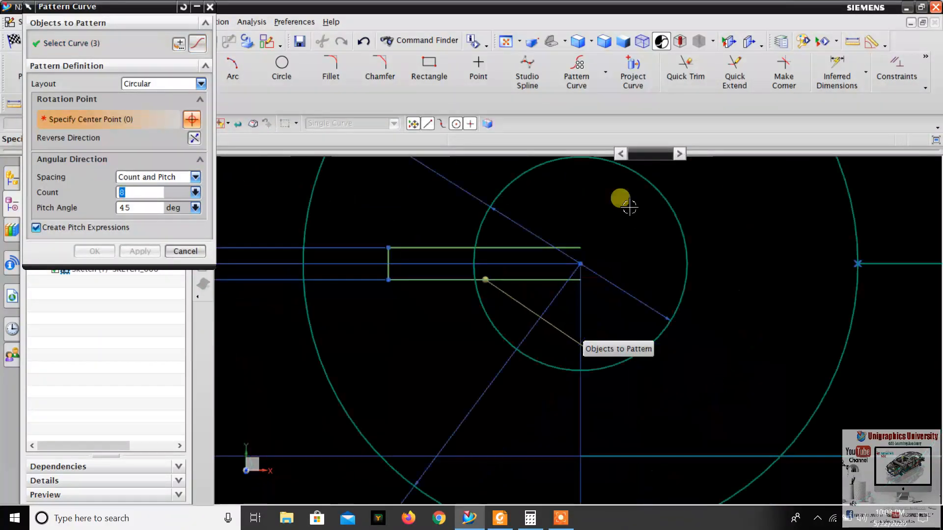
click(658, 188)
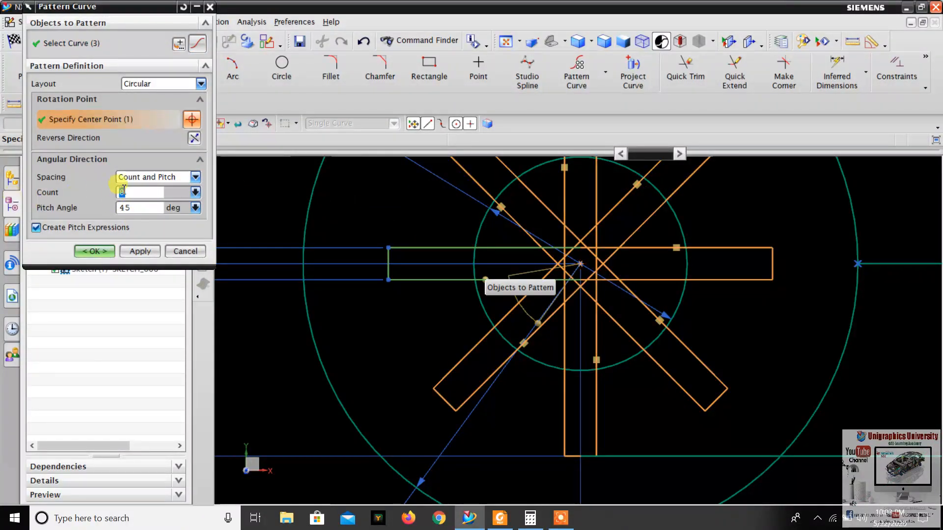
click(145, 210)
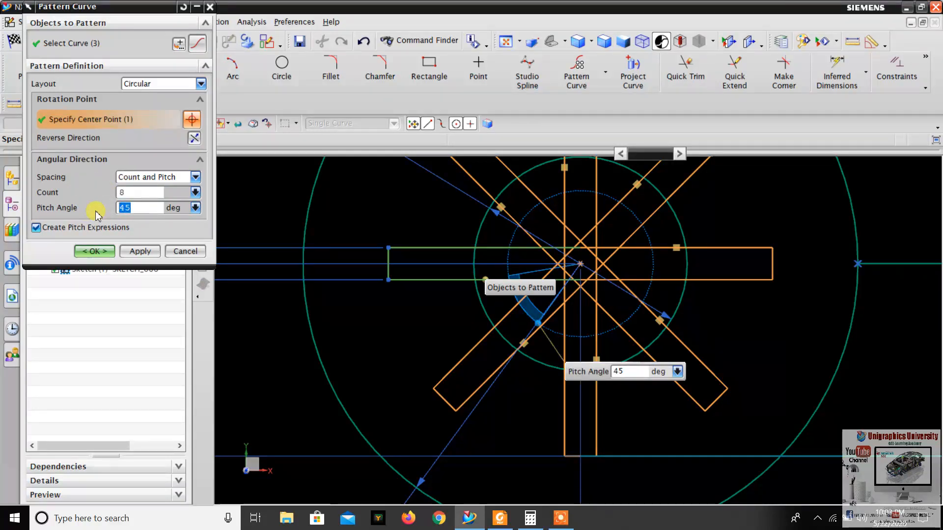
scroll(425, 318, down, 4)
scroll(476, 253, up, 3)
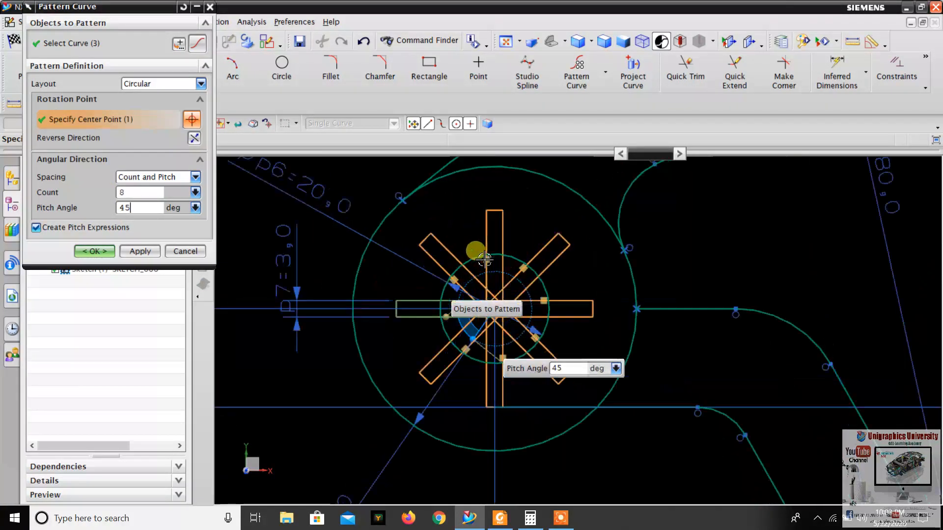
click(94, 252)
scroll(526, 263, up, 3)
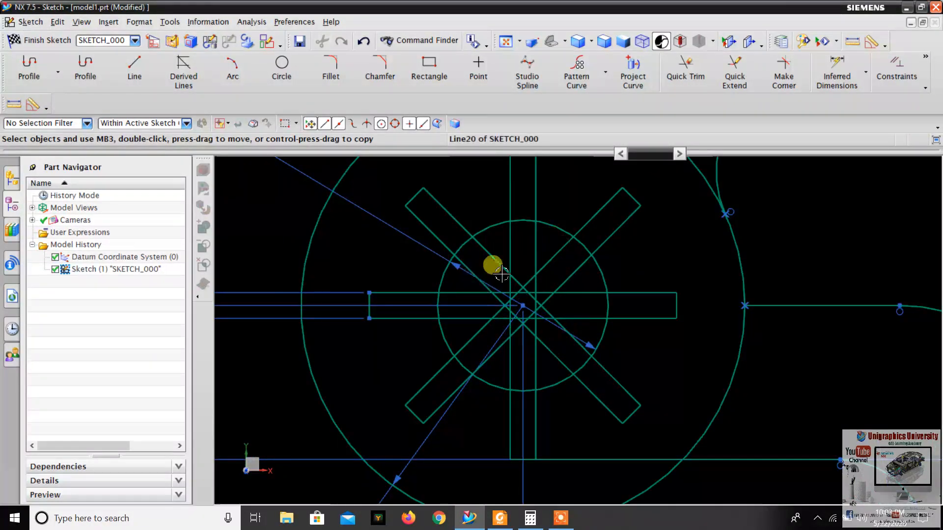
scroll(523, 306, up, 1)
scroll(550, 325, down, 2)
scroll(552, 322, up, 1)
scroll(564, 284, up, 1)
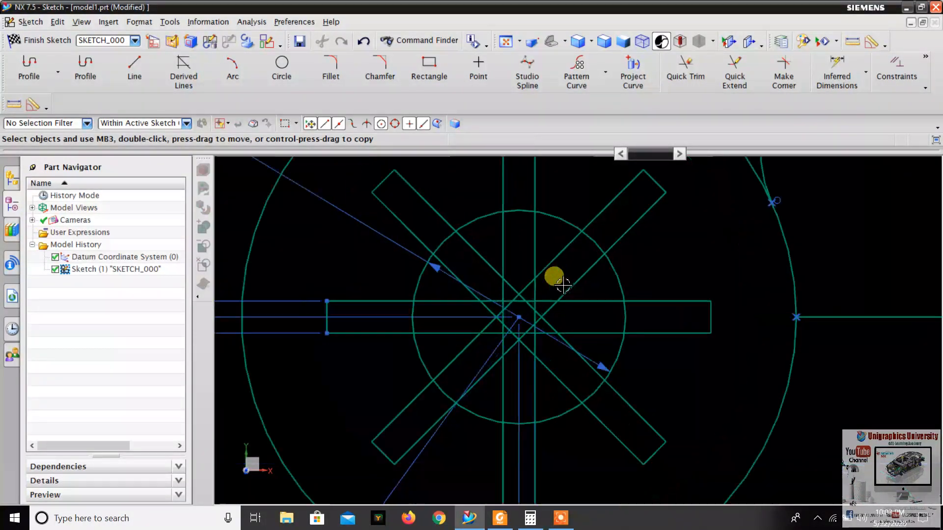
scroll(570, 265, down, 1)
scroll(571, 229, up, 1)
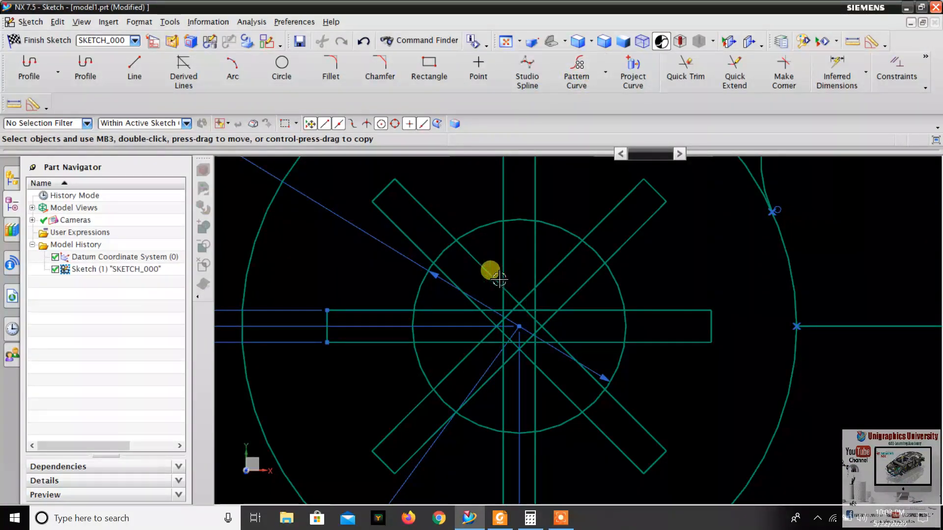
Remove all constraints from the upper long edge of the horizontal slot left of the small circle's centre
right_click(409, 310)
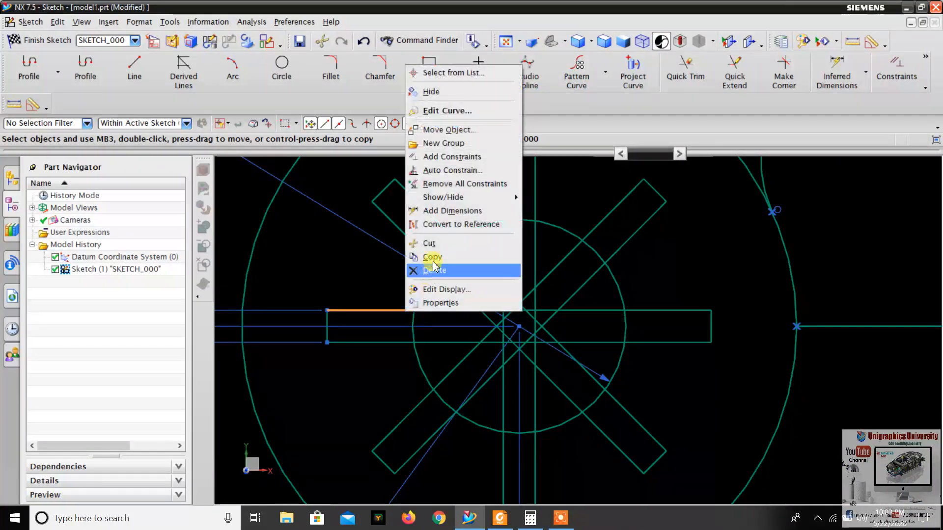
mouse_move(448, 202)
click(444, 183)
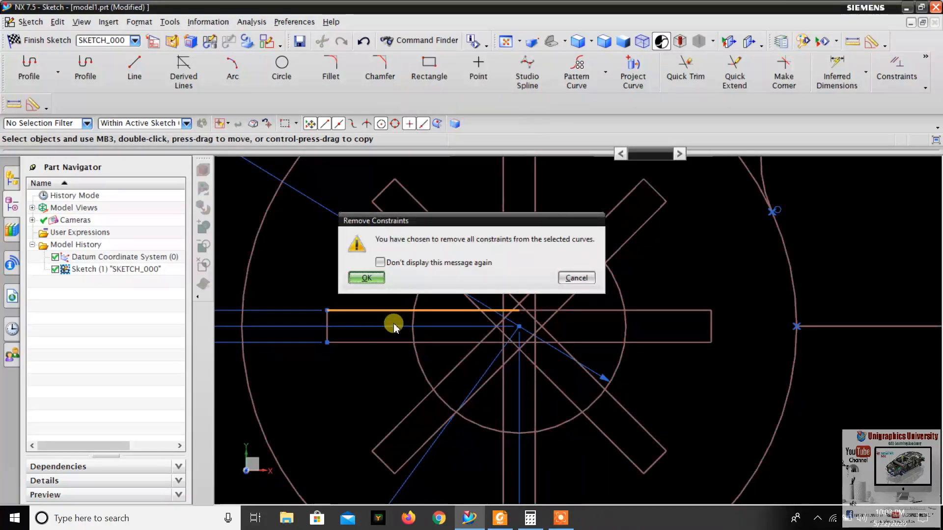
click(367, 277)
scroll(488, 269, down, 4)
scroll(484, 269, up, 3)
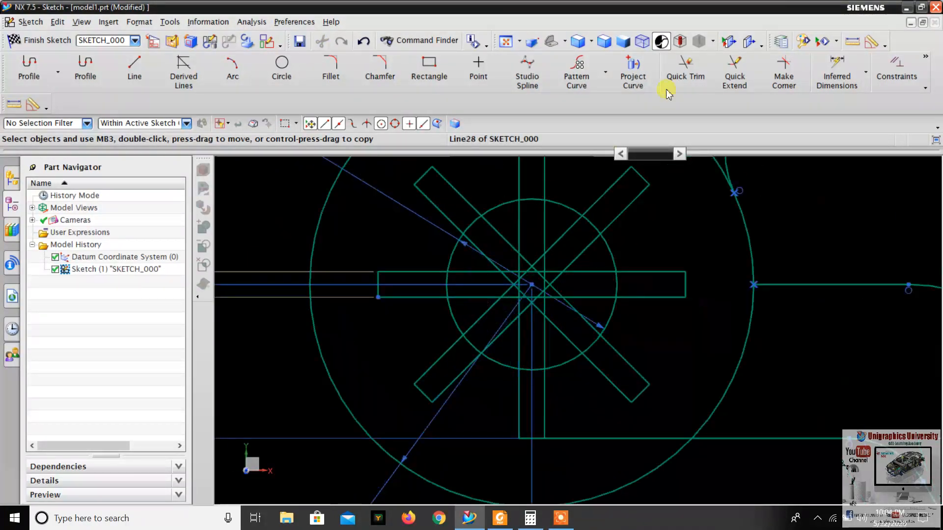
With Quick Trim, remove the left, lower and right slot lines between the small circle and the star-shaped crossing at its centre
click(685, 74)
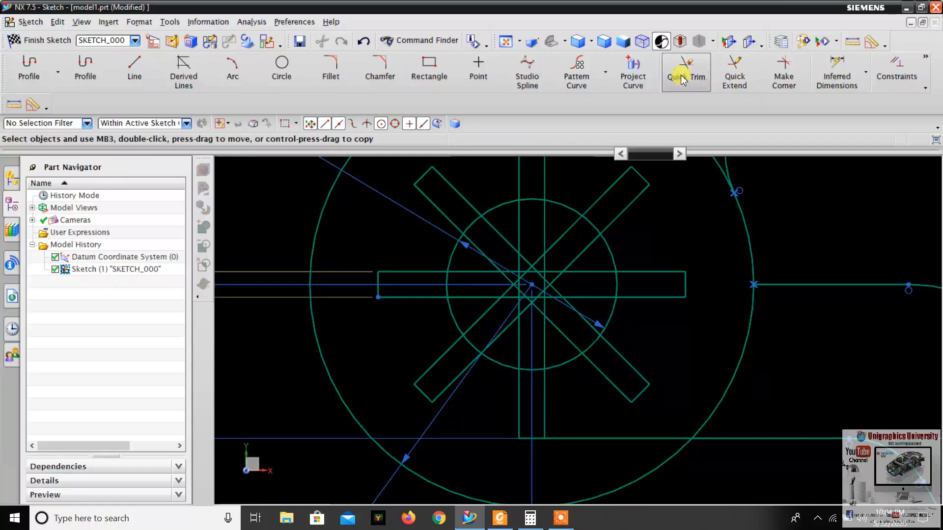
scroll(484, 276, up, 4)
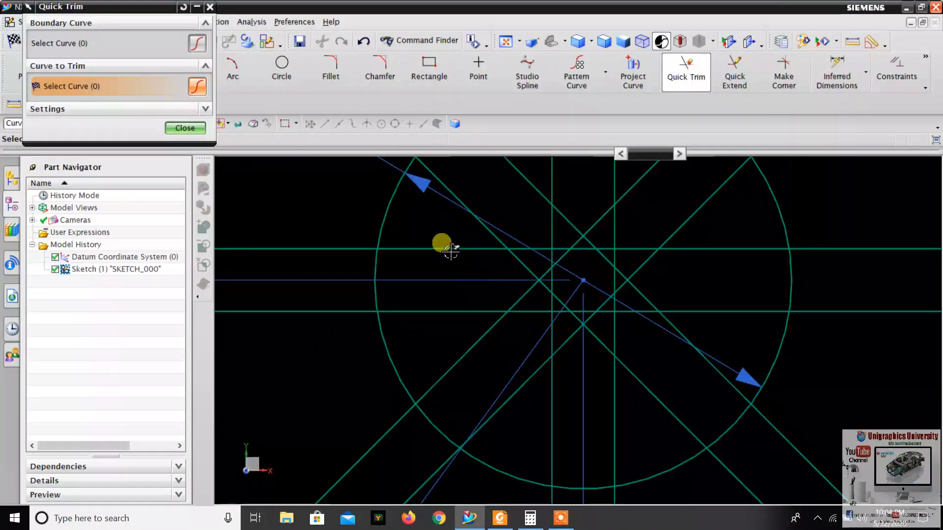
mouse_move(446, 299)
mouse_down()
mouse_move(550, 401)
mouse_move(617, 408)
mouse_move(659, 392)
mouse_move(727, 388)
mouse_move(721, 321)
mouse_up()
click(720, 312)
click(717, 249)
click(687, 221)
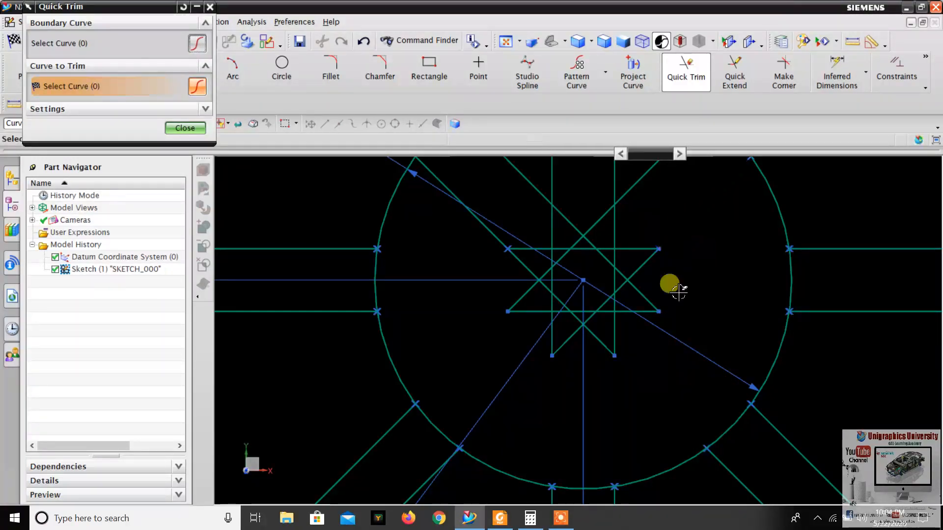
Trim the upper slots' long edges inside the small circle, down to the star-shaped crossing at its centre
scroll(683, 285, down, 4)
scroll(668, 229, up, 4)
click(685, 235)
click(638, 216)
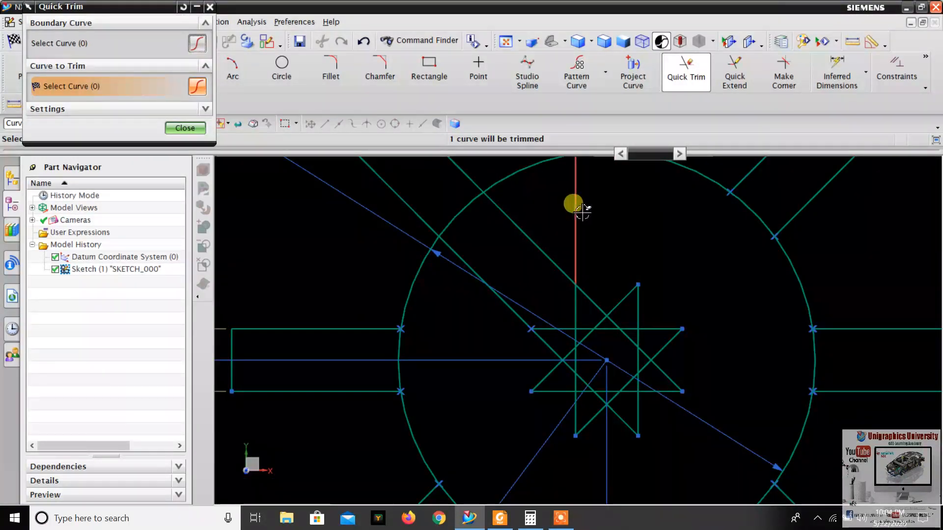
click(576, 215)
click(518, 227)
click(461, 258)
scroll(496, 244, down, 2)
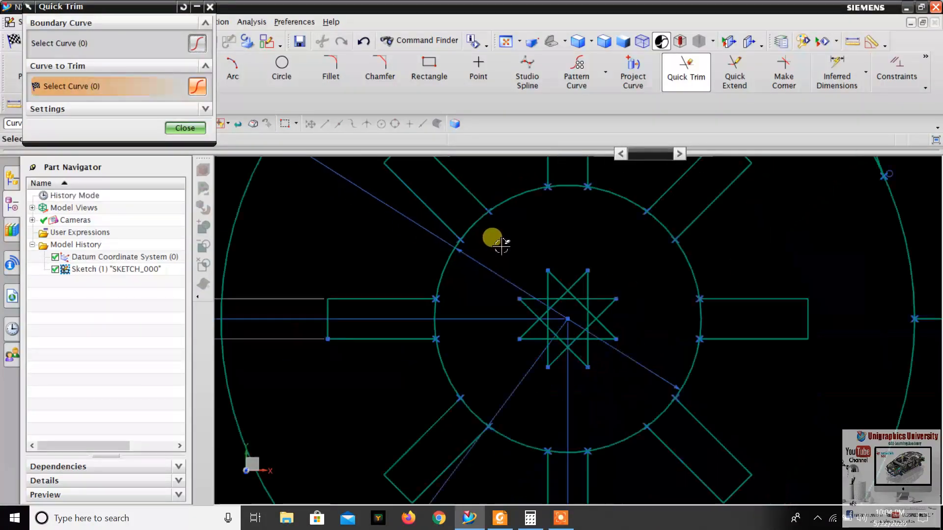
Trim the protruding upper, right and lower points of the star-shaped line remnant at the small circle's centre
scroll(573, 288, up, 4)
mouse_move(505, 269)
mouse_down()
mouse_move(604, 273)
mouse_move(640, 293)
mouse_up()
drag(639, 294, 659, 378)
mouse_move(664, 413)
mouse_down()
mouse_move(604, 461)
mouse_move(508, 471)
mouse_up()
click(566, 422)
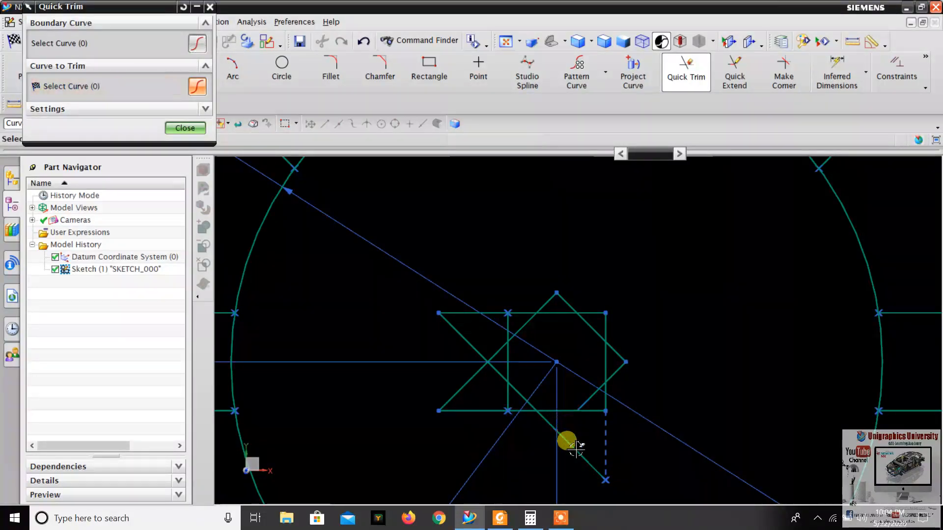
Trim the remaining lower and lower-left line segments of the star remnant inside the small circle
click(578, 453)
click(547, 411)
click(510, 403)
click(518, 390)
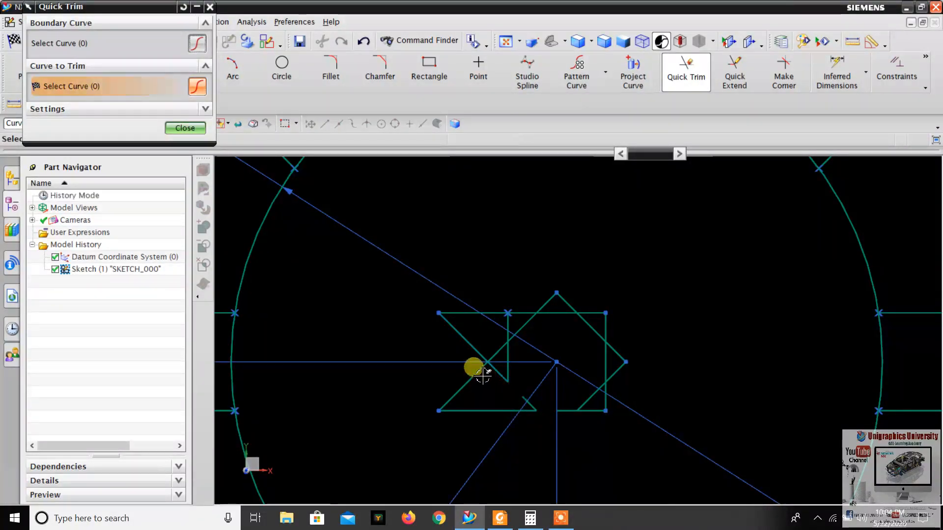
click(479, 371)
click(482, 412)
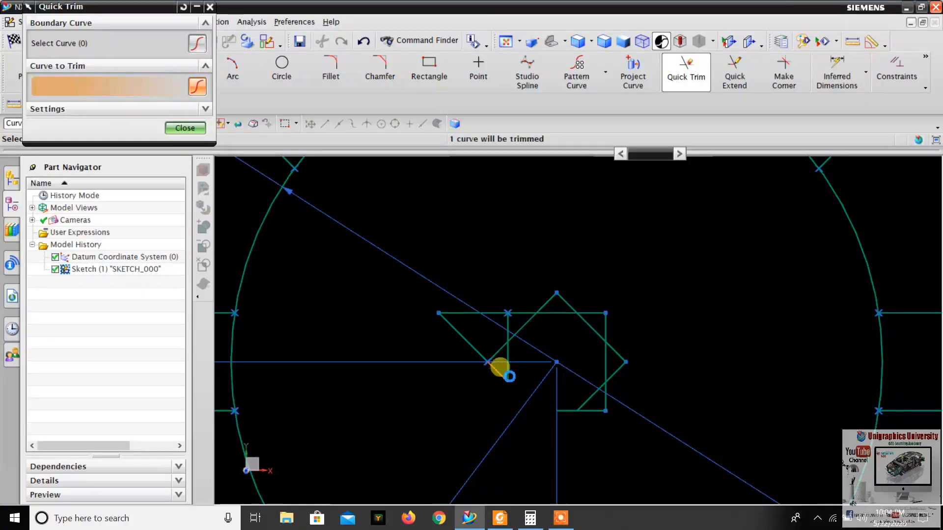
Trim the left and upper-left line segments of the star remnant, including the short loose pieces near the centre
scroll(505, 368, up, 3)
click(511, 342)
click(507, 274)
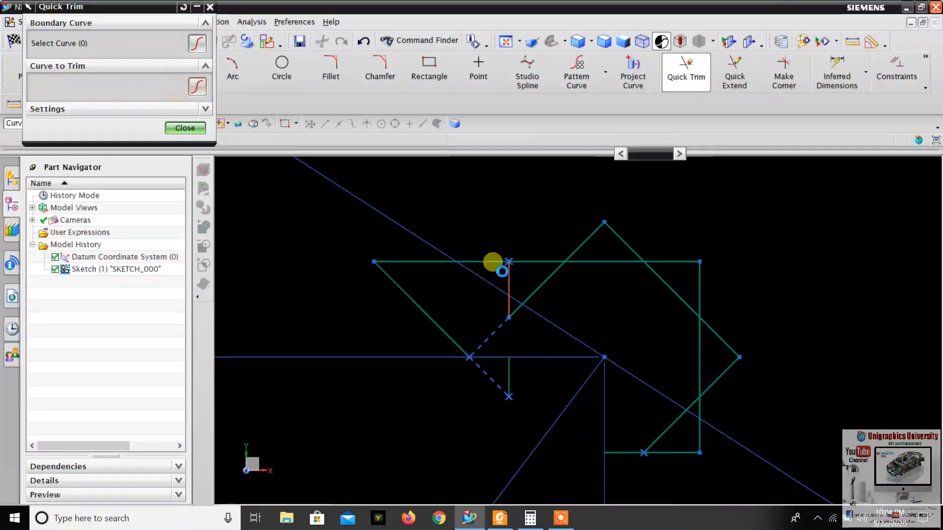
click(485, 263)
click(424, 315)
click(548, 278)
click(584, 241)
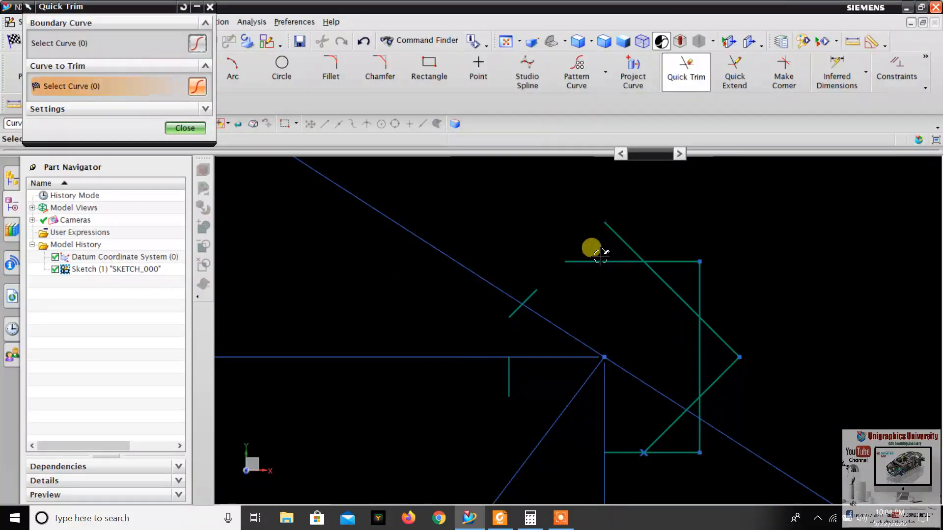
click(528, 302)
click(507, 380)
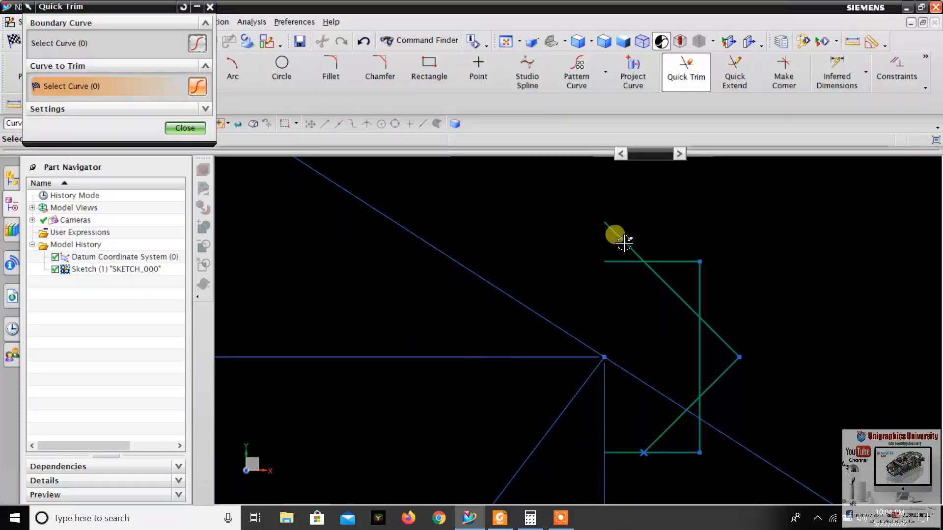
Trim the remaining line segments on the right side of the star remnant to clear the small circle's interior
click(676, 262)
click(687, 305)
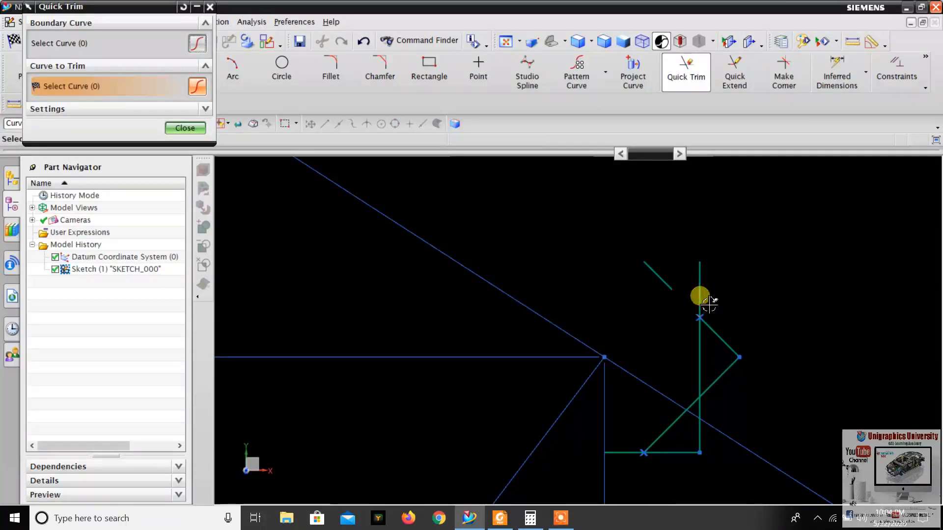
click(719, 337)
click(699, 349)
mouse_move(622, 249)
mouse_down()
mouse_move(708, 270)
mouse_move(743, 395)
mouse_up()
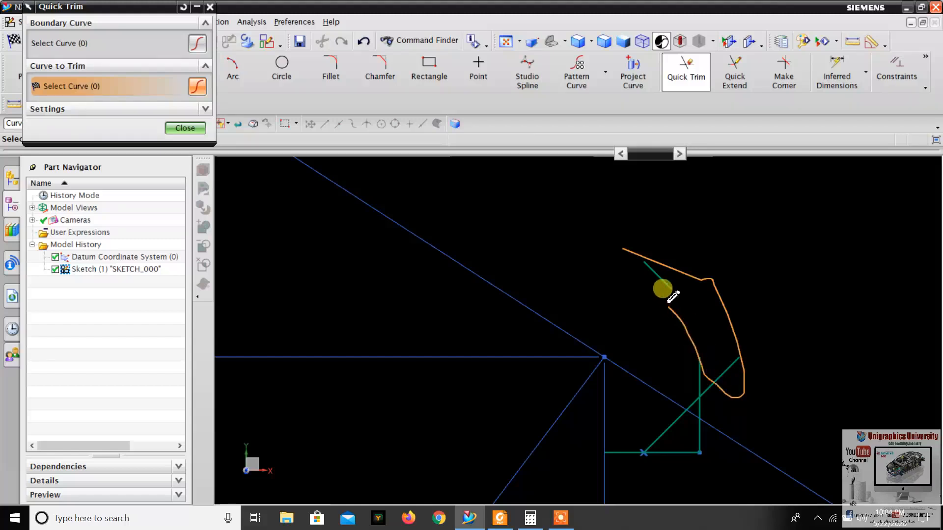
drag(673, 296, 741, 429)
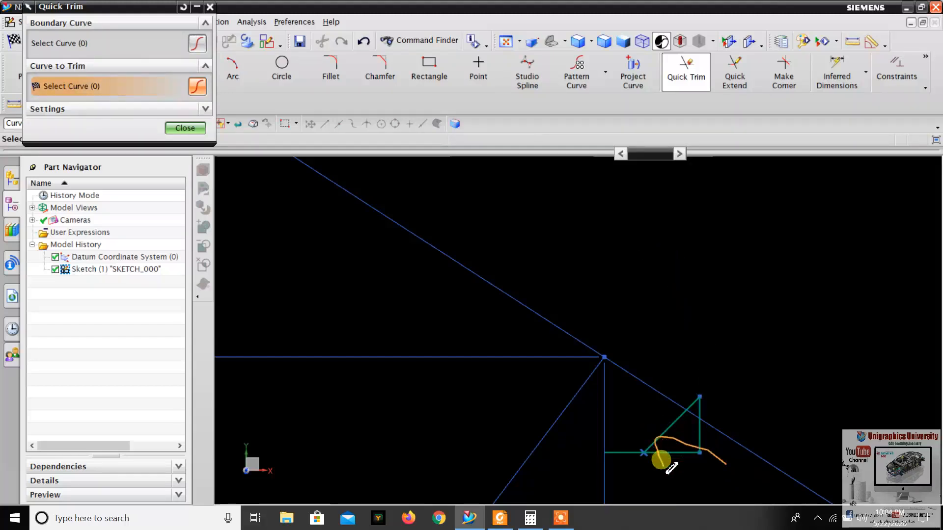
drag(661, 460, 636, 444)
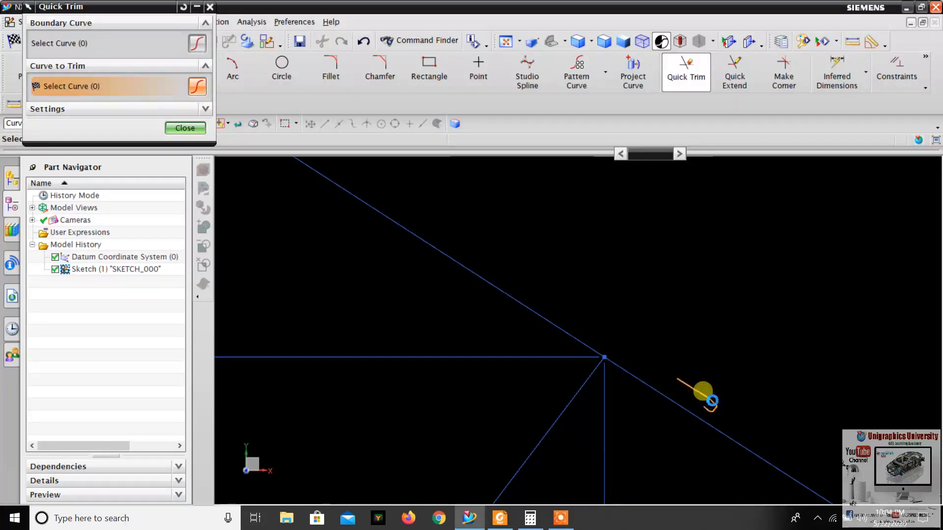
Check the slot openings in the PDF drawing, and in NX trim the small circle's arc across the left slot's opening
scroll(537, 343, down, 5)
scroll(561, 333, up, 5)
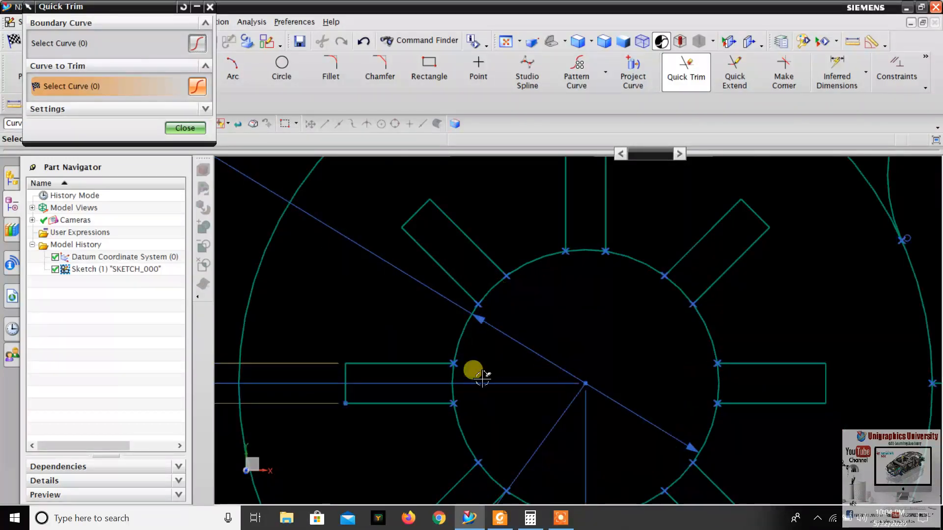
click(499, 518)
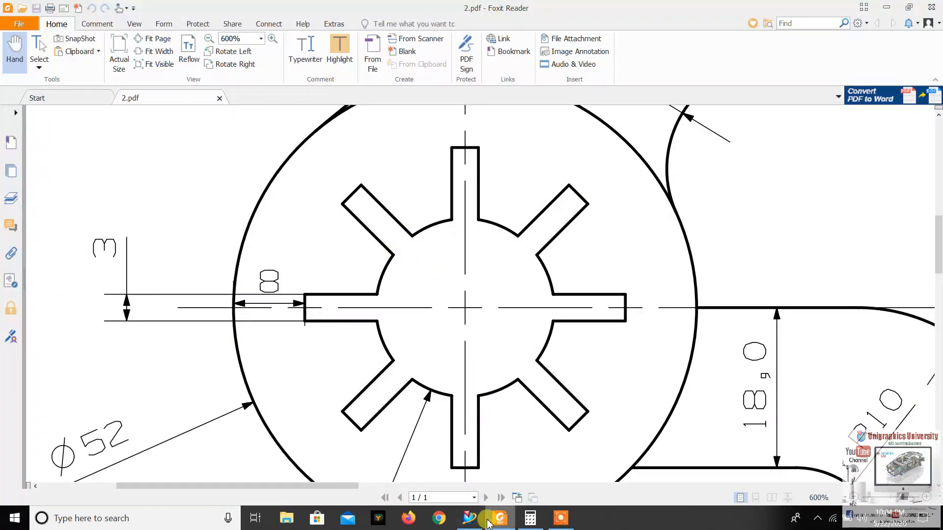
click(469, 518)
scroll(461, 389, up, 2)
drag(475, 358, 425, 364)
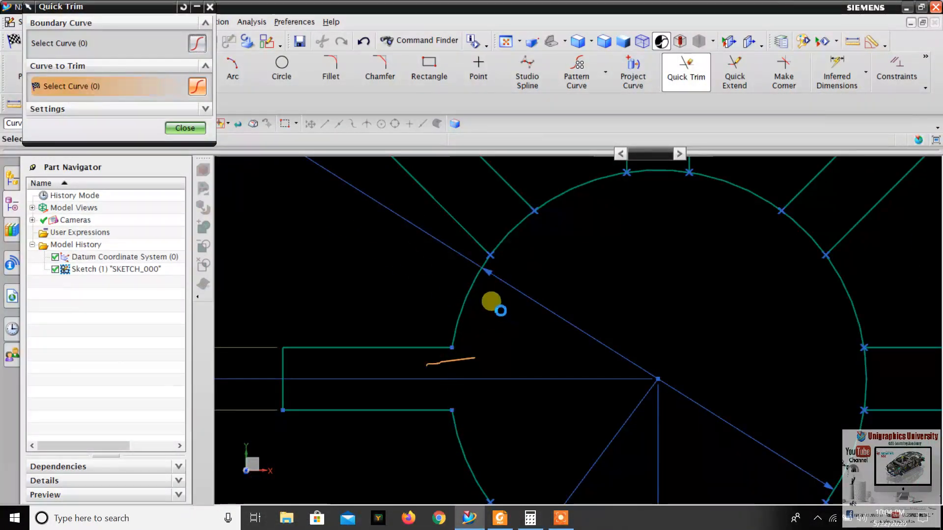
Trim the small circle's arcs across the openings of the lower-left, bottom, lower-right and right slots
scroll(495, 307, down, 4)
scroll(518, 408, up, 3)
drag(490, 370, 459, 393)
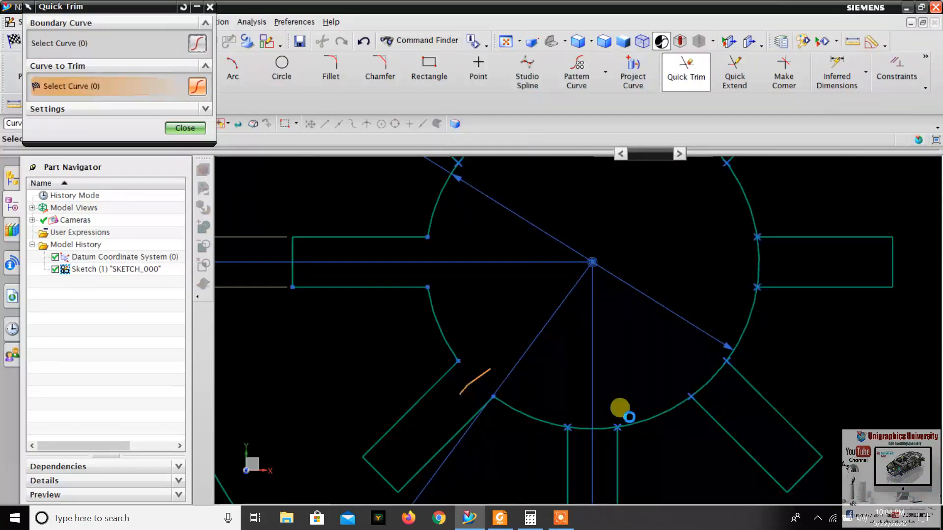
click(582, 428)
drag(743, 402, 746, 403)
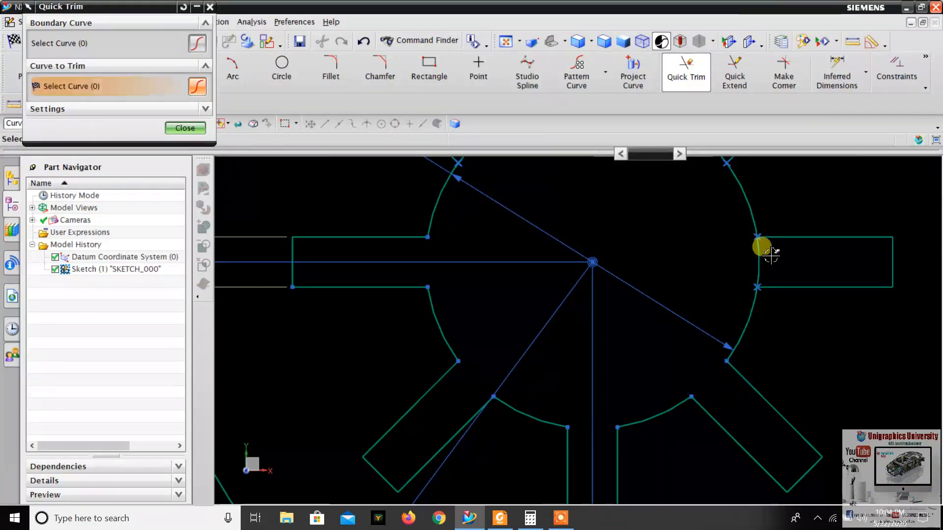
drag(739, 250, 791, 255)
Trim the small circle's arcs across the openings of the upper-right, top and upper-left slots
scroll(630, 349, down, 2)
scroll(665, 244, up, 2)
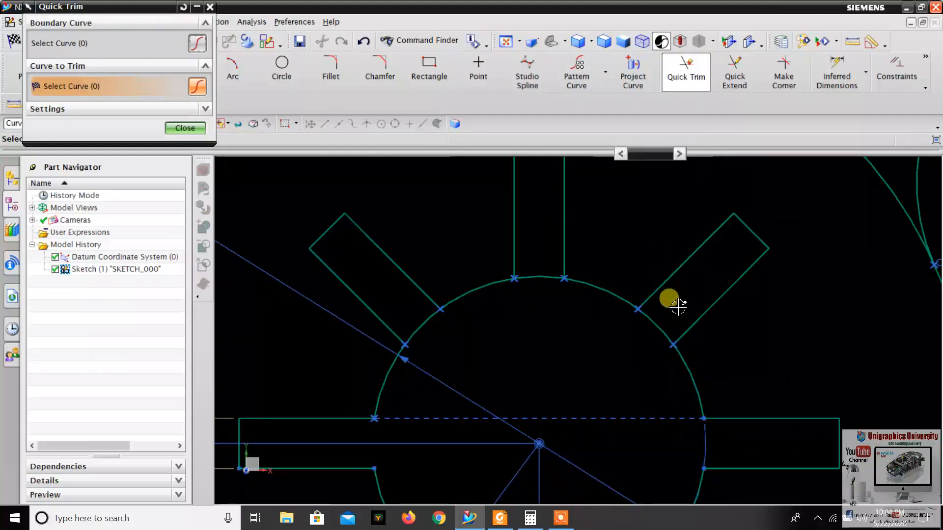
drag(676, 306, 599, 352)
drag(544, 284, 535, 304)
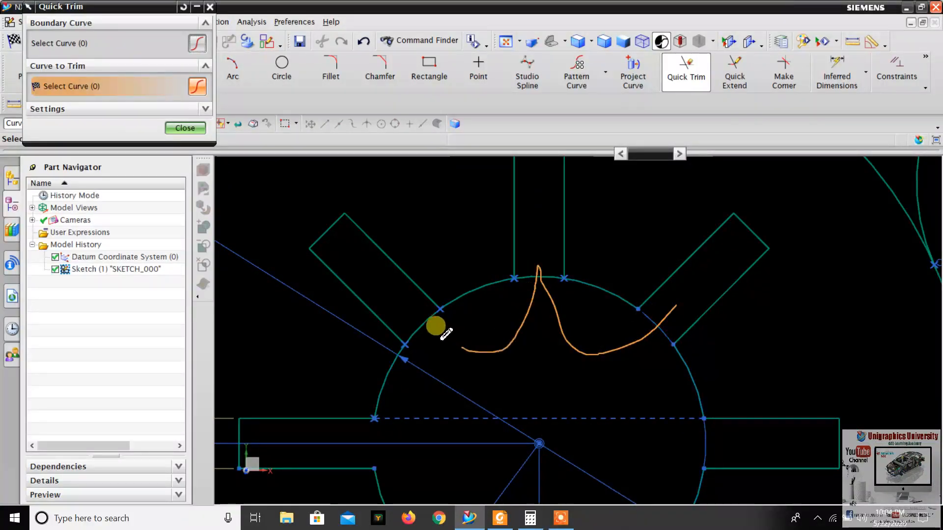
drag(427, 302, 481, 246)
scroll(482, 246, down, 3)
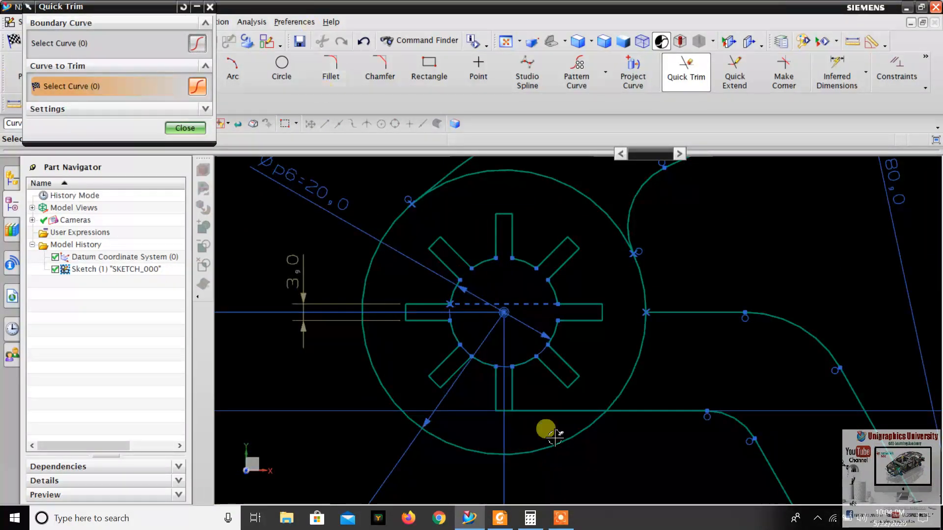
Switch to the PDF drawing and examine the hole pattern in the large disc, including its hole diameter and pitch circle radius
scroll(378, 221, down, 2)
scroll(399, 260, up, 1)
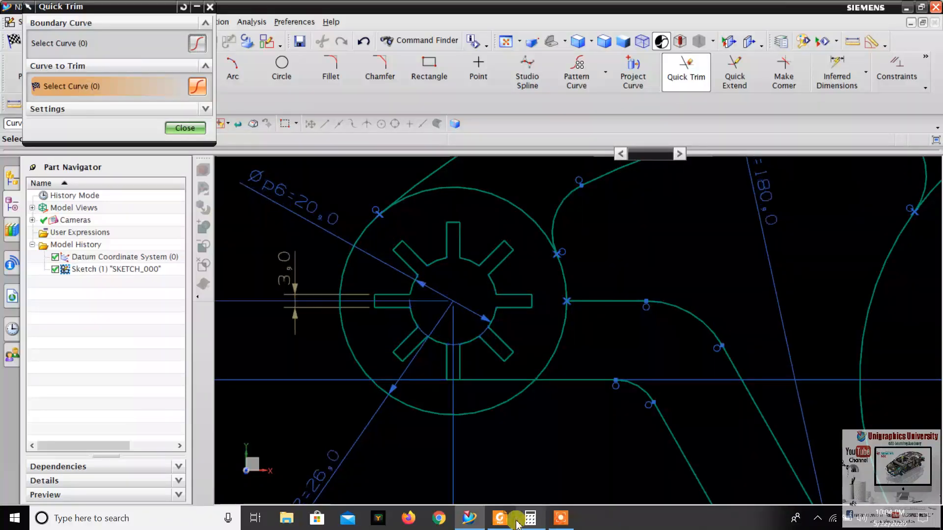
click(500, 518)
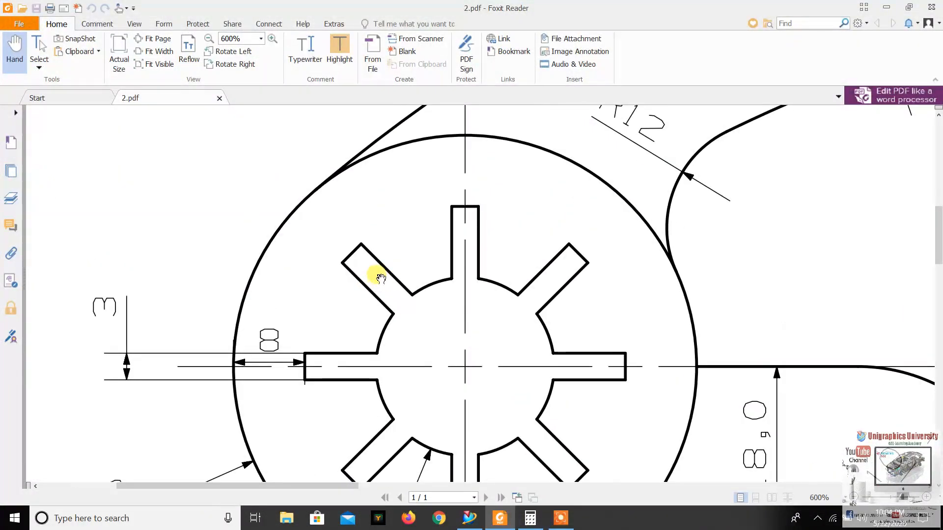
ctrl+scroll(381, 278, down, 5)
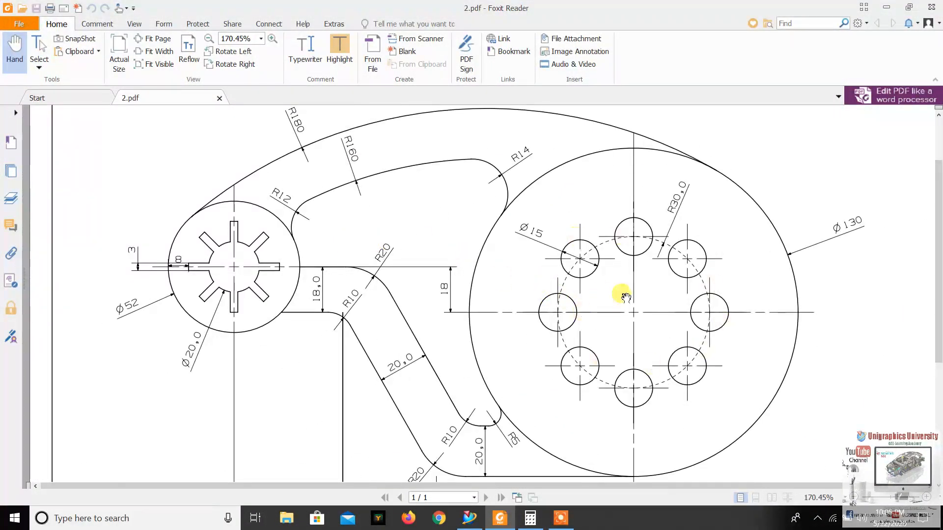
drag(691, 339, 677, 342)
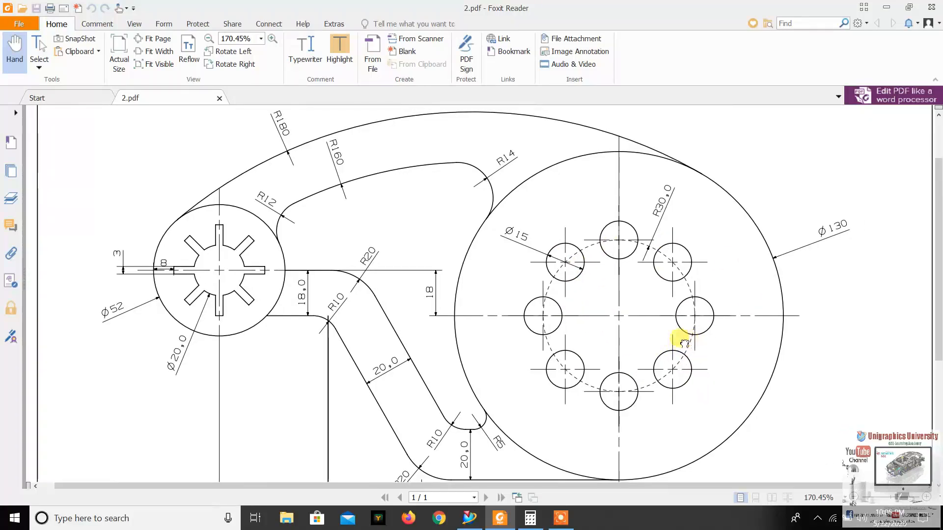
ctrl+scroll(680, 333, up, 3)
drag(602, 314, 532, 306)
ctrl+scroll(527, 303, down, 1)
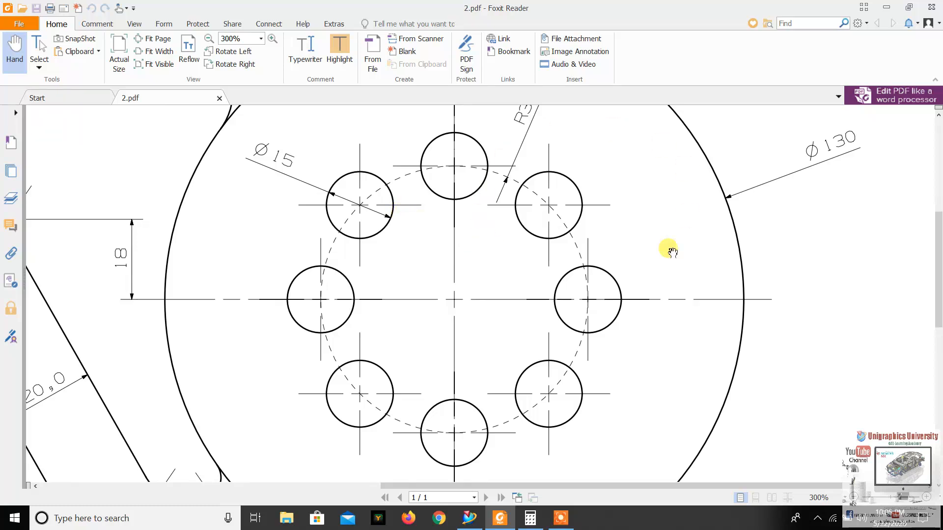
scroll(442, 292, up, 3)
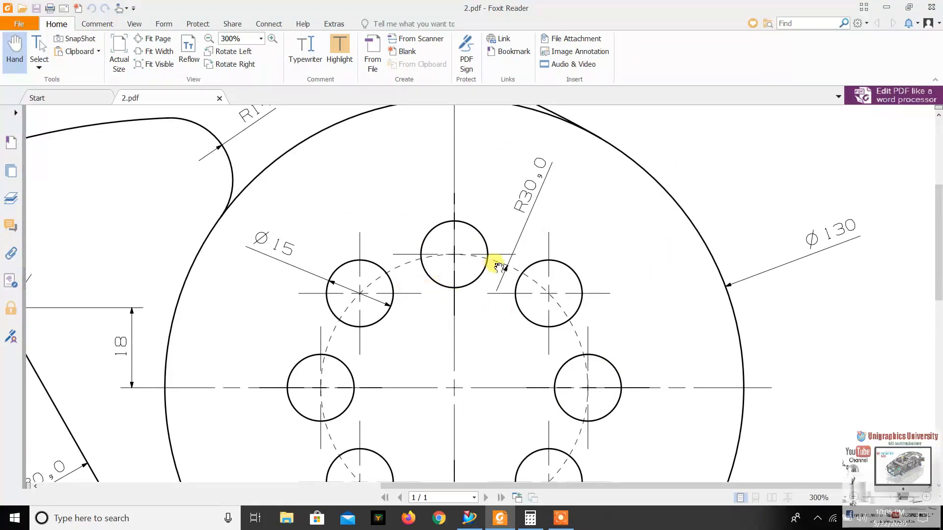
scroll(583, 284, down, 2)
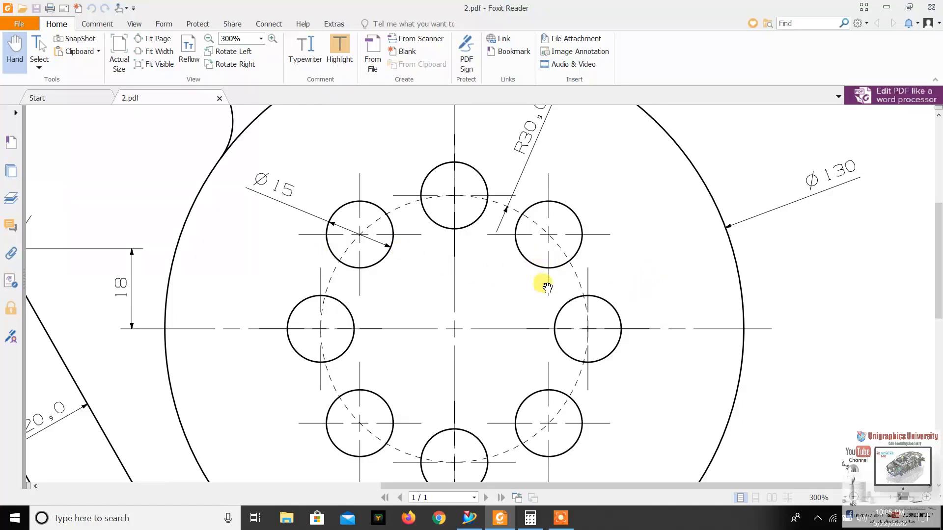
scroll(546, 287, up, 1)
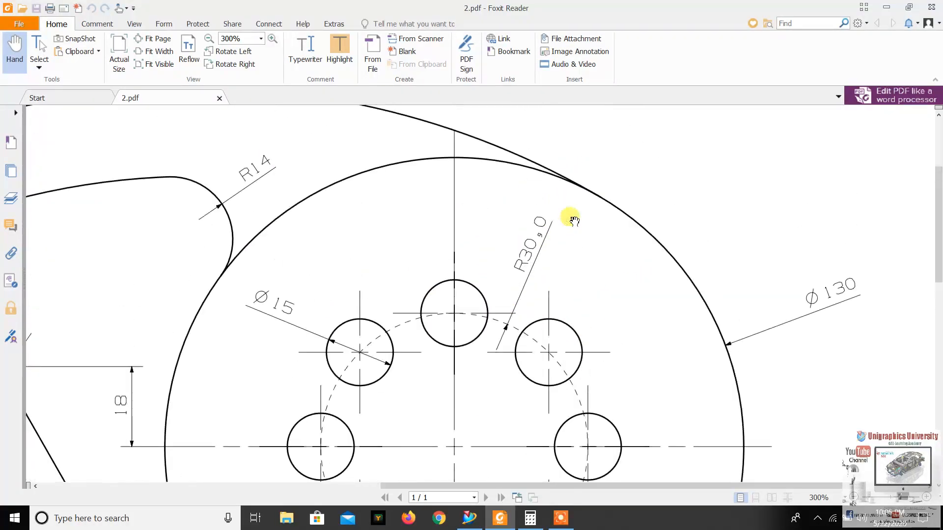
scroll(532, 246, down, 2)
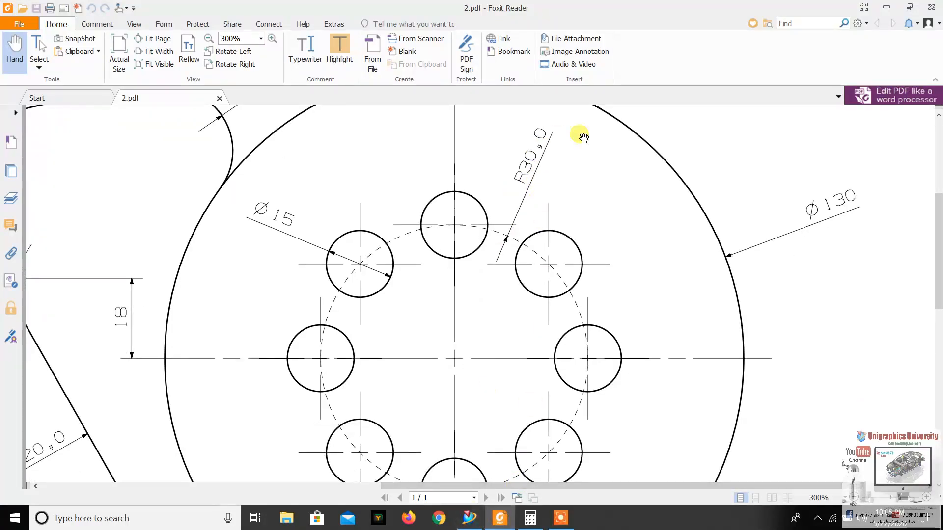
Switch back to NX, finish trimming, and draw a circle about 81 mm in diameter concentric with the large disc
click(470, 518)
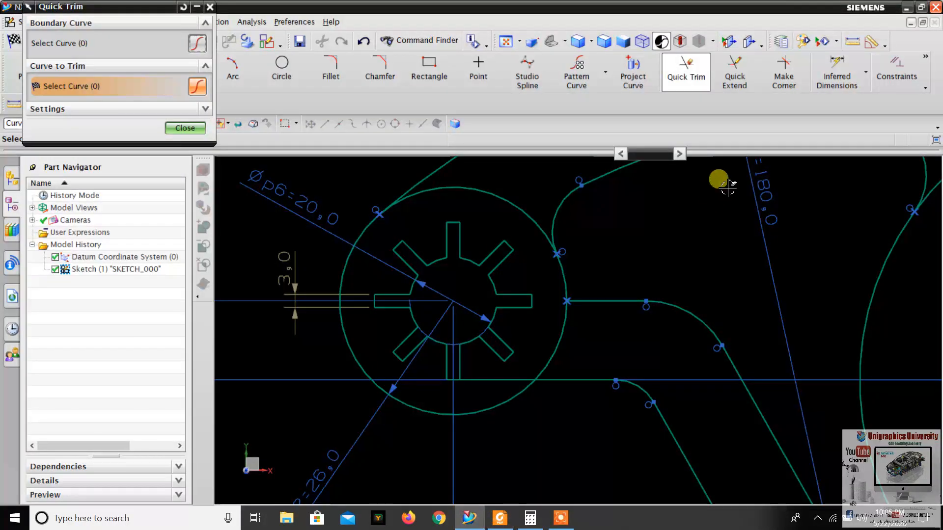
click(185, 128)
scroll(547, 212, up, 5)
click(283, 66)
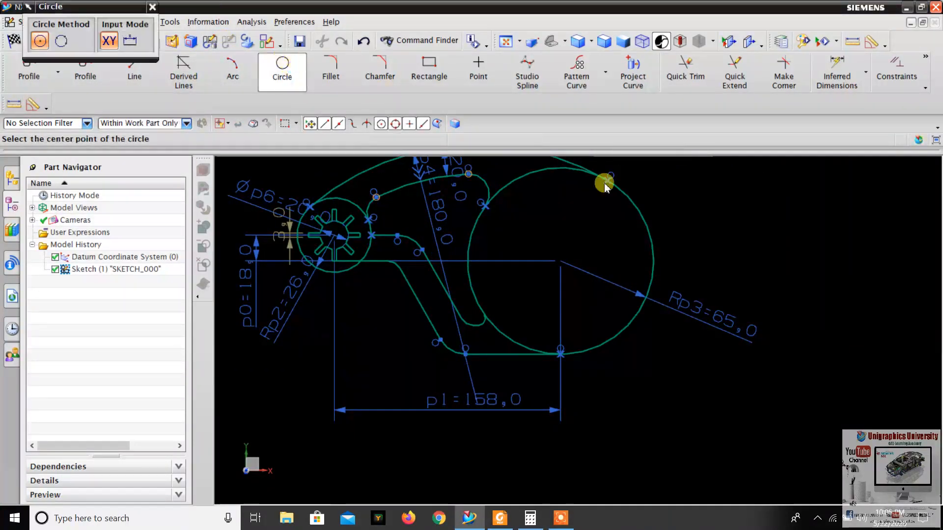
click(561, 261)
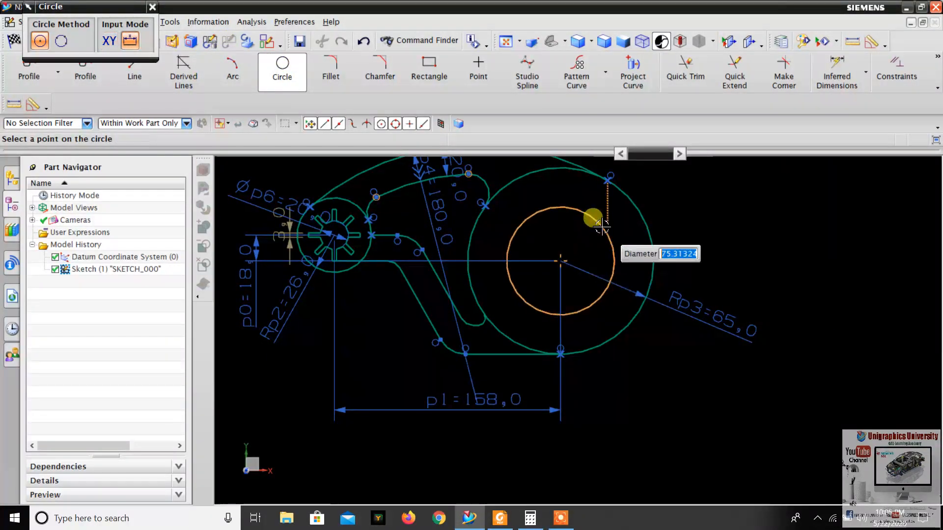
click(603, 222)
scroll(637, 218, up, 2)
key(Escape)
Add a radius dimension to the new inner circle in the large disc and set it to 30 mm
click(866, 72)
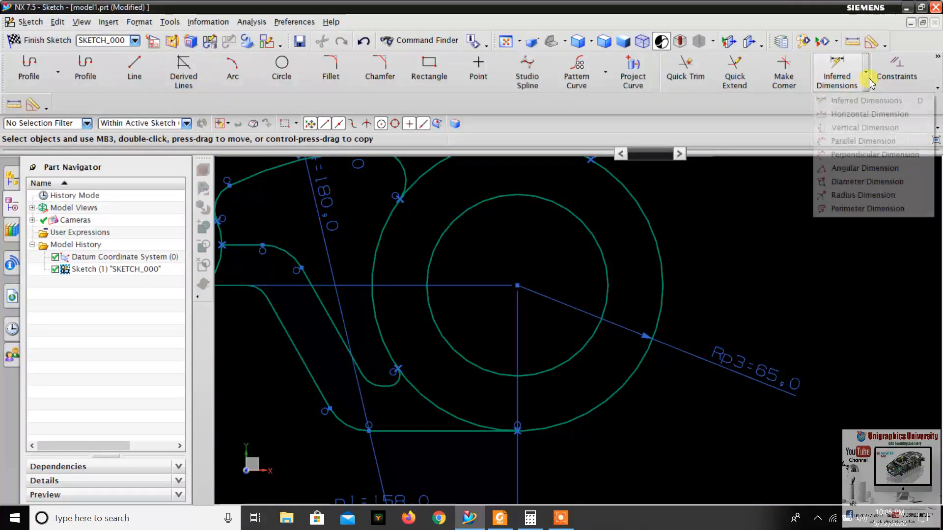
click(872, 198)
click(606, 219)
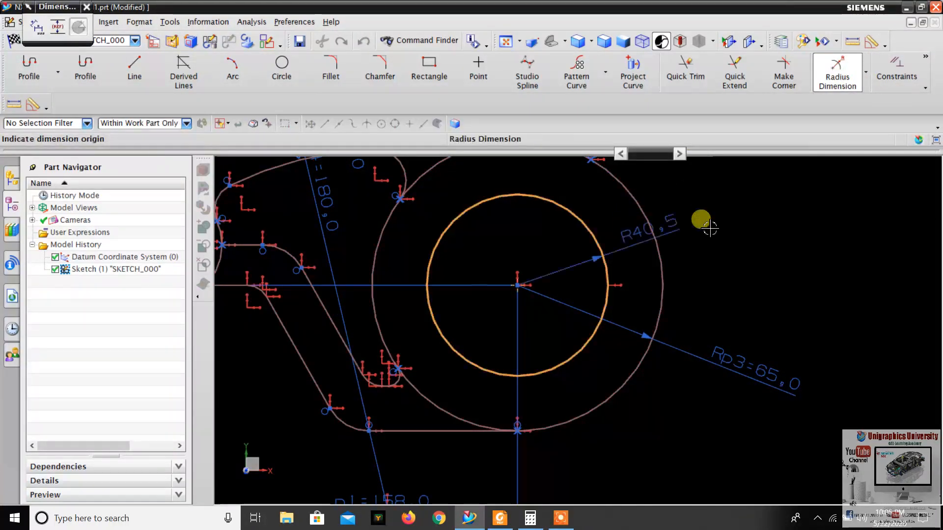
click(796, 210)
text(30)
key(Return)
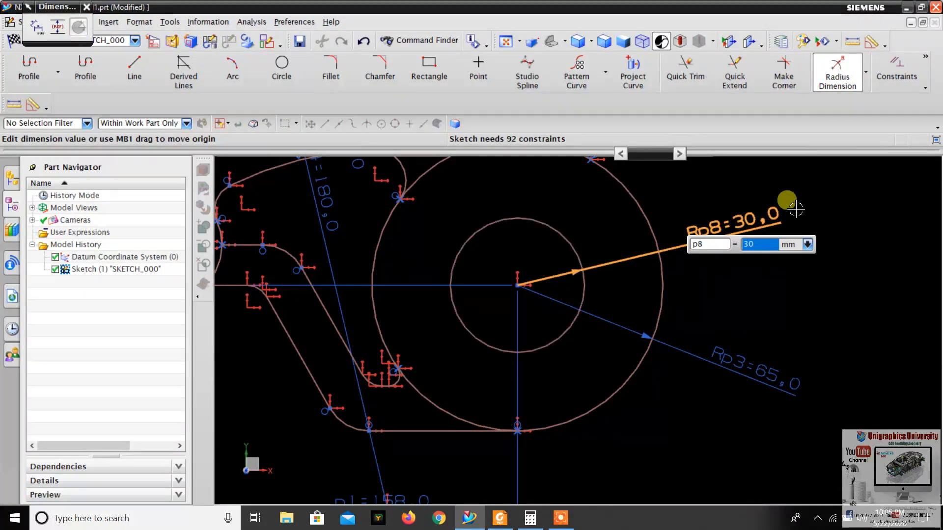
key(Escape)
scroll(508, 222, up, 4)
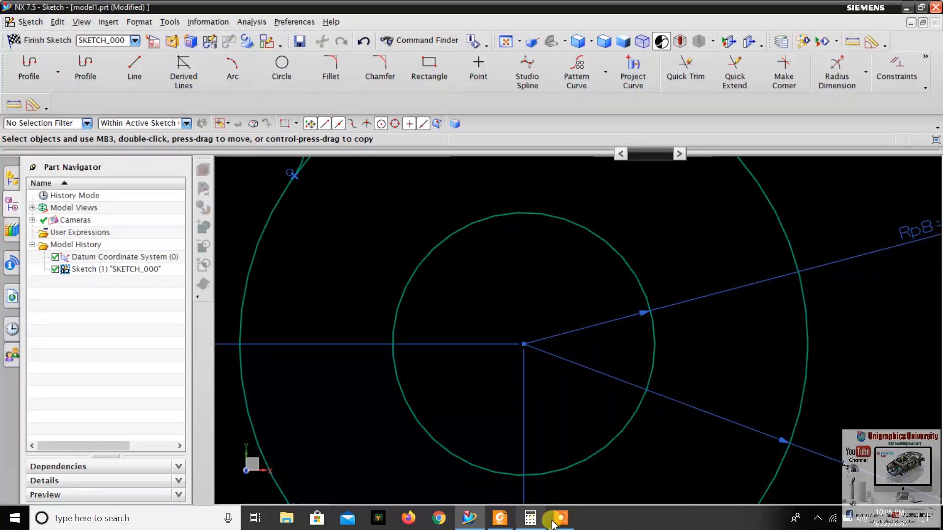
Check the hole in the PDF drawing, and in NX draw a circle about 11.3 mm in diameter centred on the pitch circle's right quadrant
click(500, 518)
scroll(514, 338, down, 1)
scroll(492, 276, up, 1)
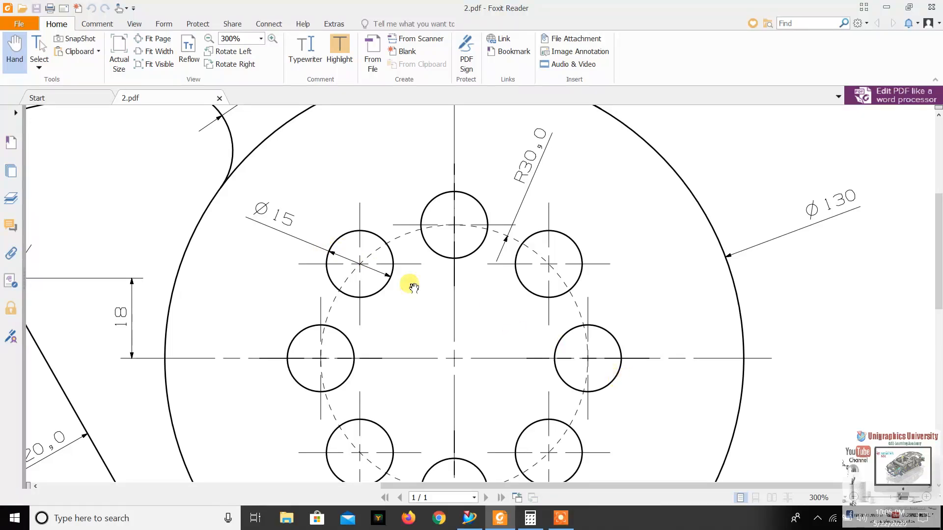
click(493, 517)
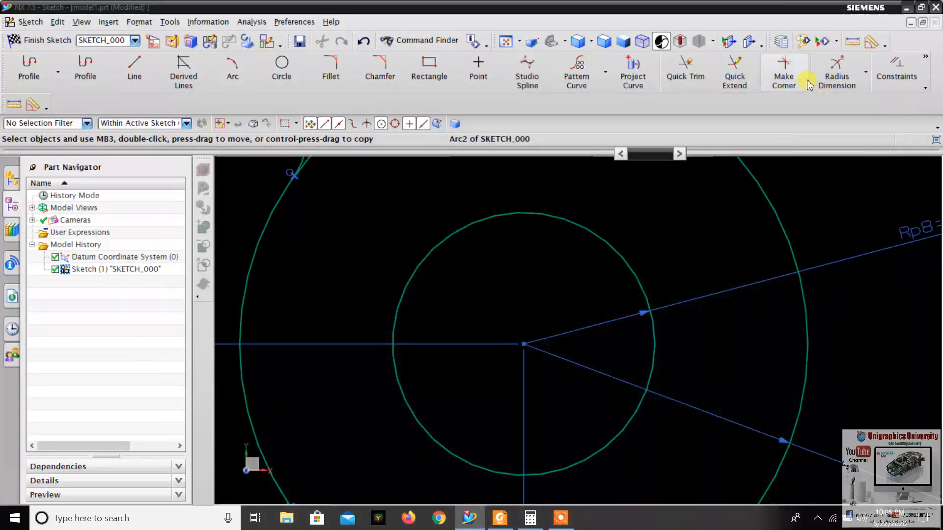
click(278, 69)
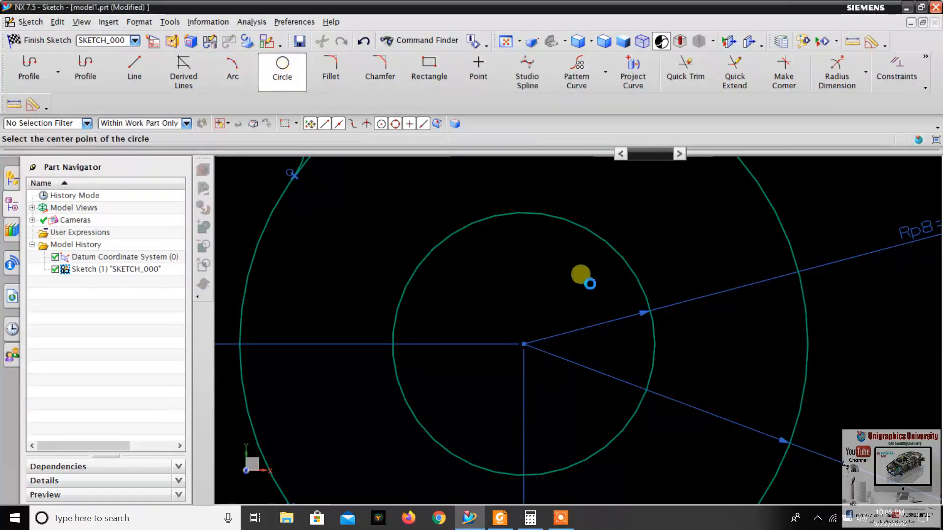
click(654, 344)
click(680, 339)
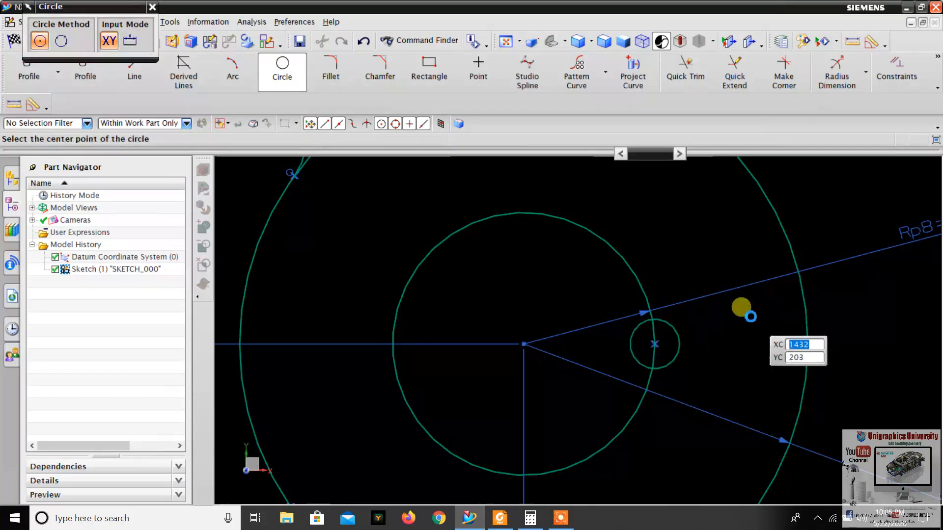
key(Escape)
Add a diameter dimension to the small circle on the pitch circle and set it to 15 mm
click(866, 88)
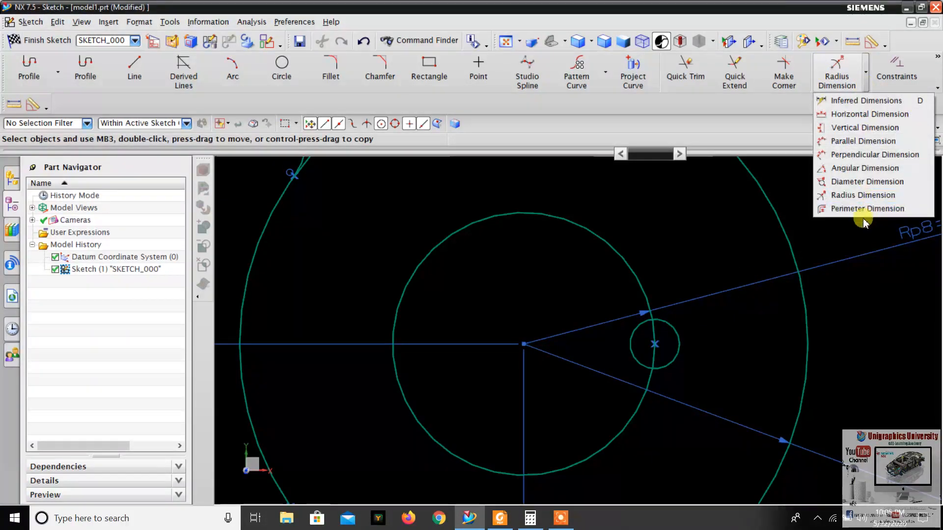
click(855, 182)
click(680, 328)
click(722, 319)
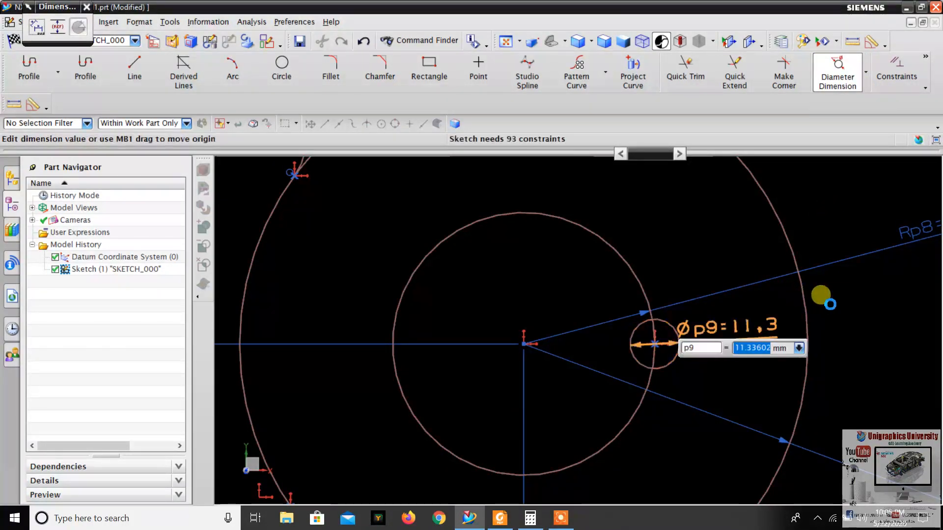
text(15)
key(Return)
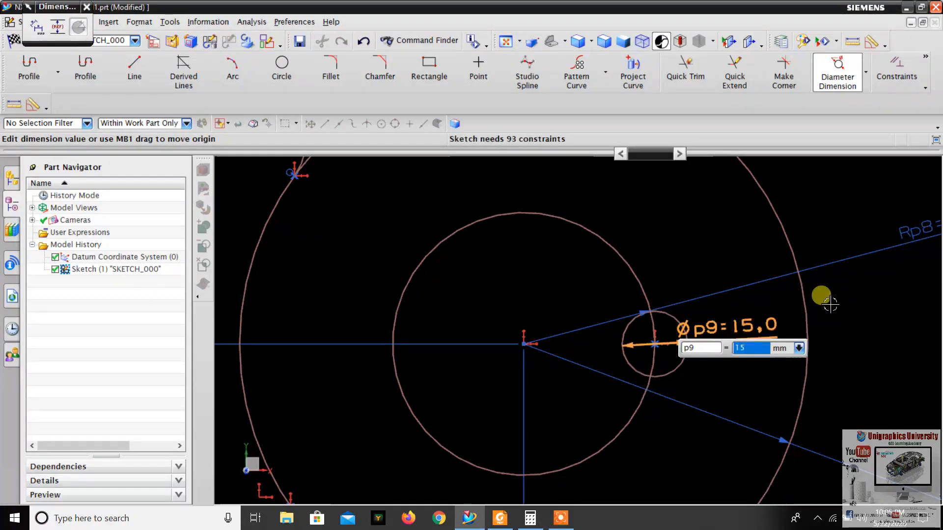
middle_click(775, 300)
scroll(518, 252, down, 1)
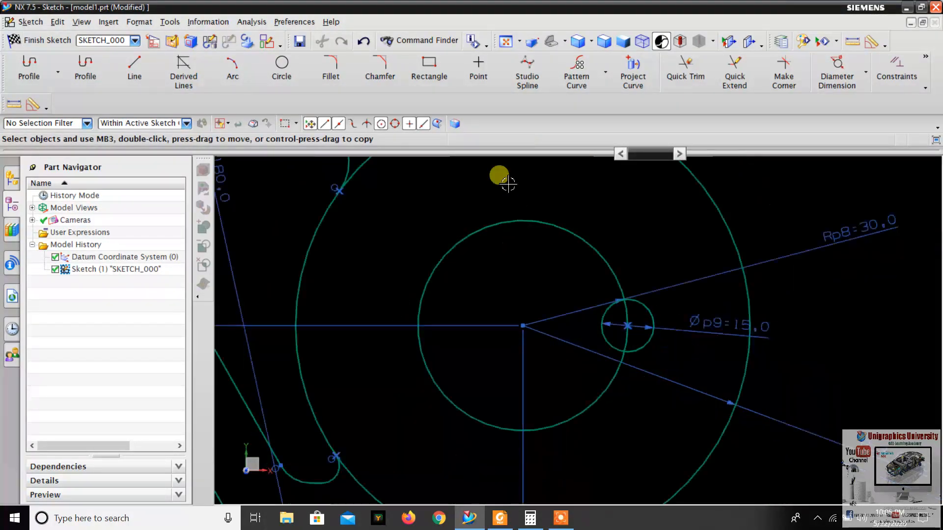
Create a circular curve pattern of the 15 mm circle about the large disc's centre, with count 8 and a 45° pitch angle
click(576, 68)
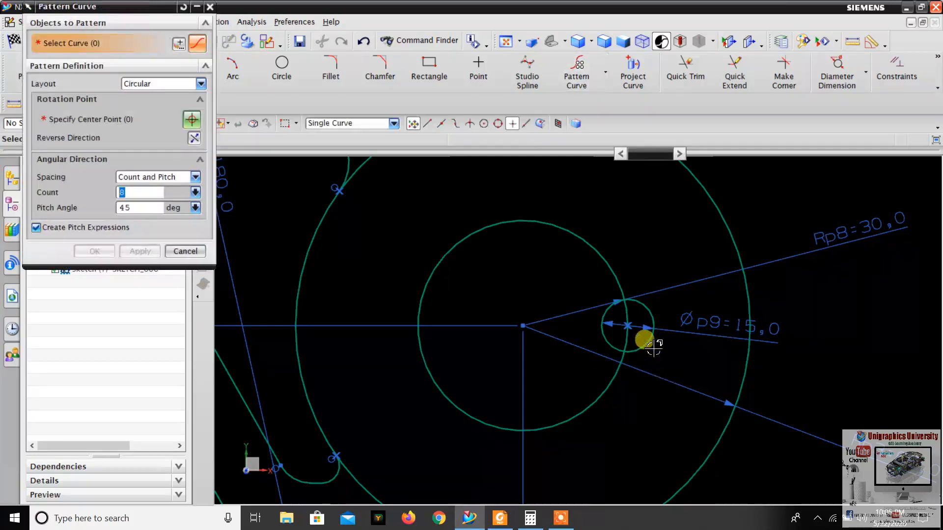
click(645, 343)
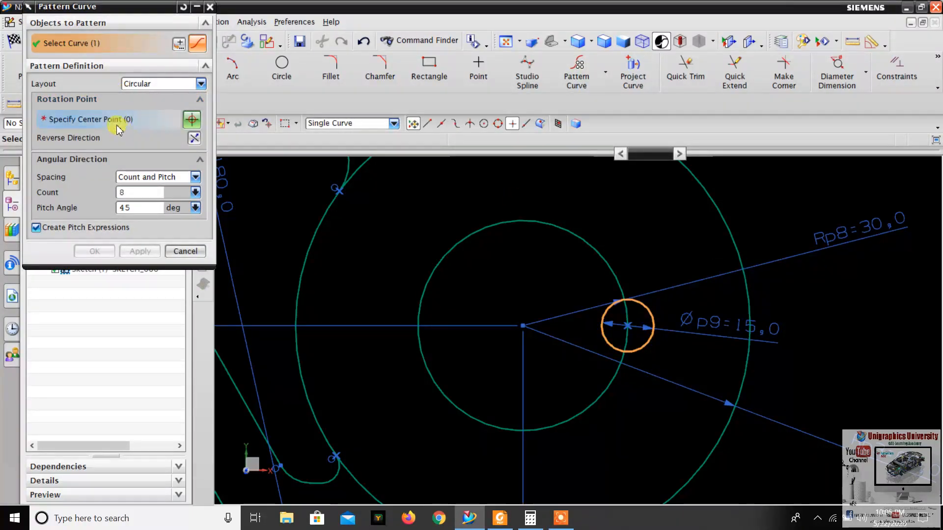
click(118, 119)
click(600, 258)
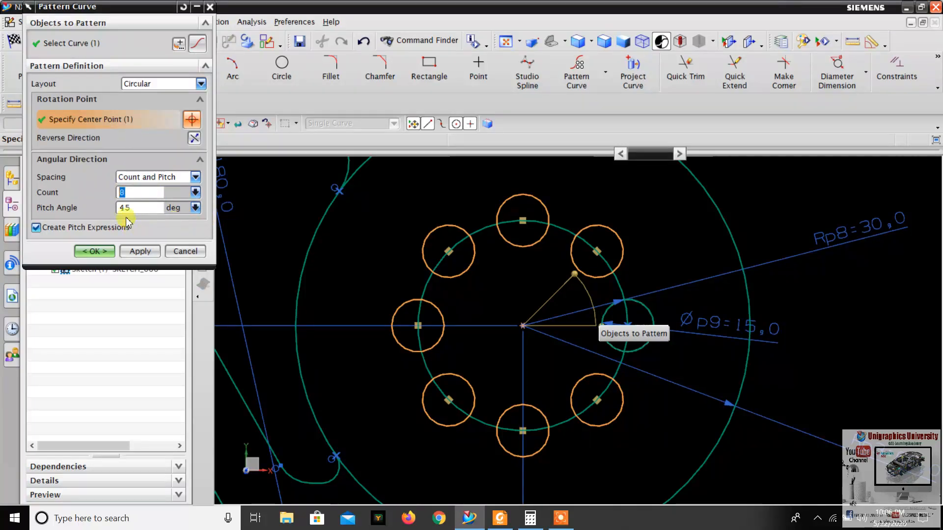
scroll(413, 333, down, 5)
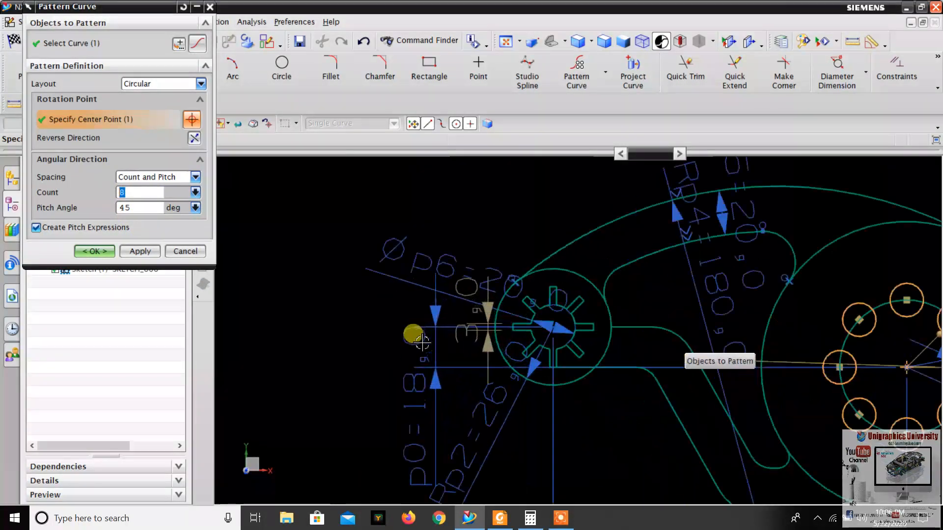
scroll(306, 312, up, 2)
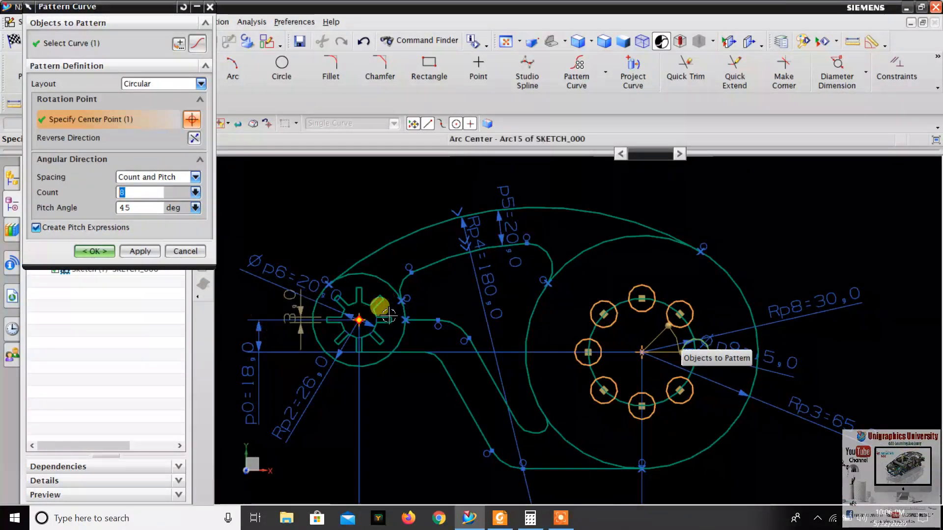
scroll(390, 318, up, 2)
scroll(376, 313, down, 3)
scroll(714, 353, up, 3)
scroll(634, 302, down, 2)
scroll(461, 306, up, 1)
scroll(461, 306, up, 1)
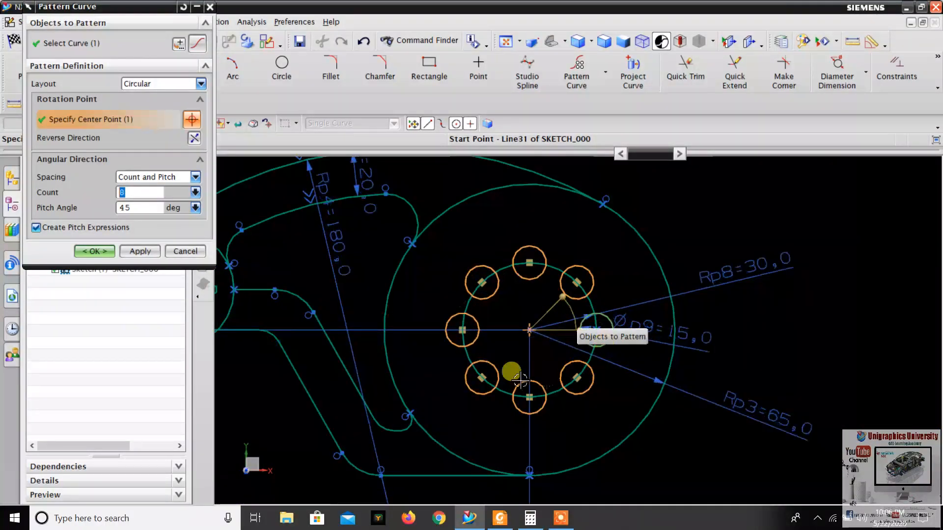
scroll(521, 277, down, 2)
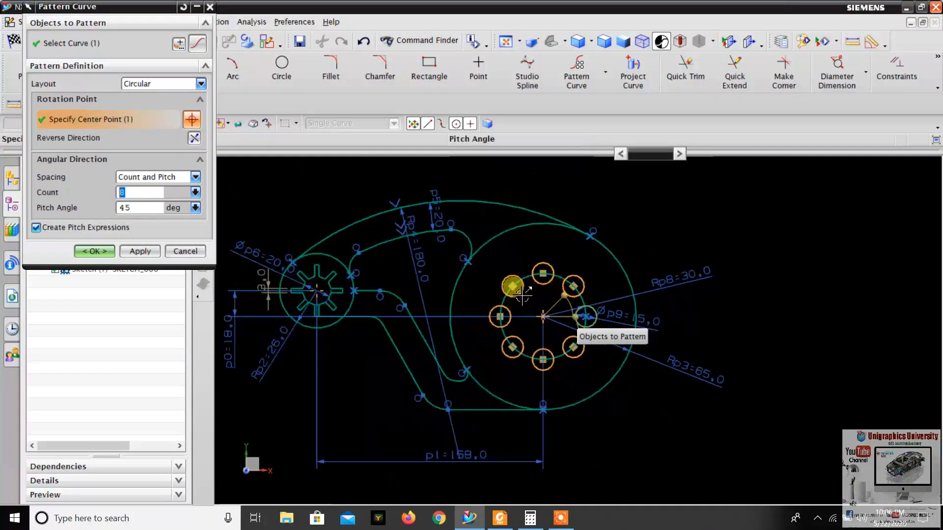
scroll(505, 274, up, 4)
scroll(488, 270, down, 1)
scroll(391, 252, up, 2)
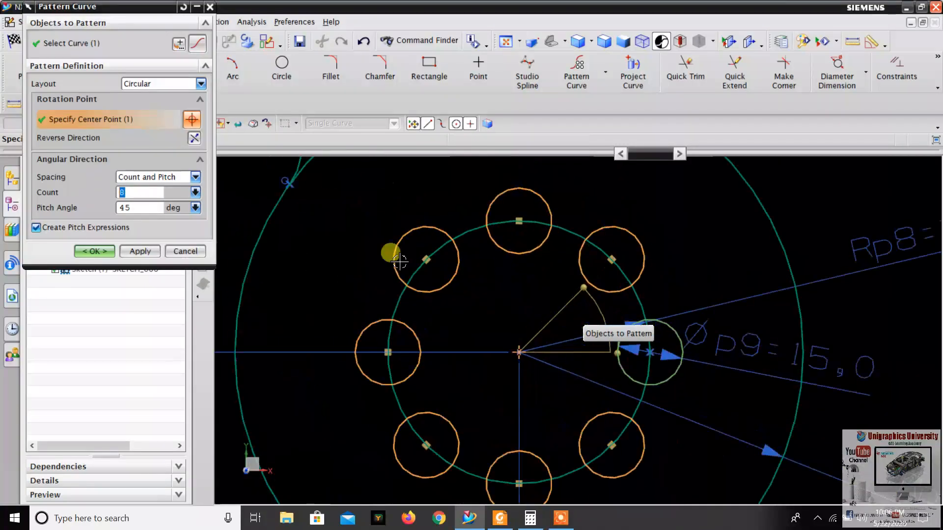
scroll(516, 284, down, 2)
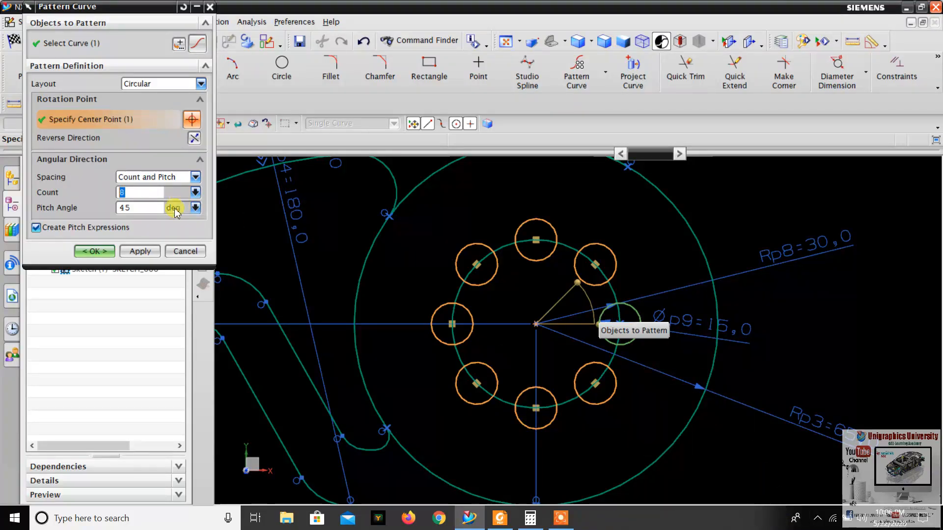
click(94, 251)
scroll(589, 214, down, 5)
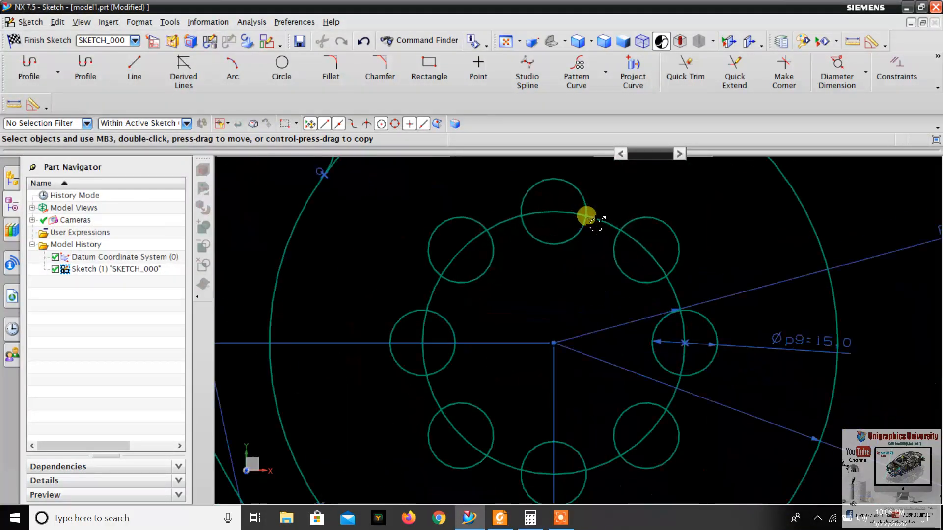
right_click(643, 249)
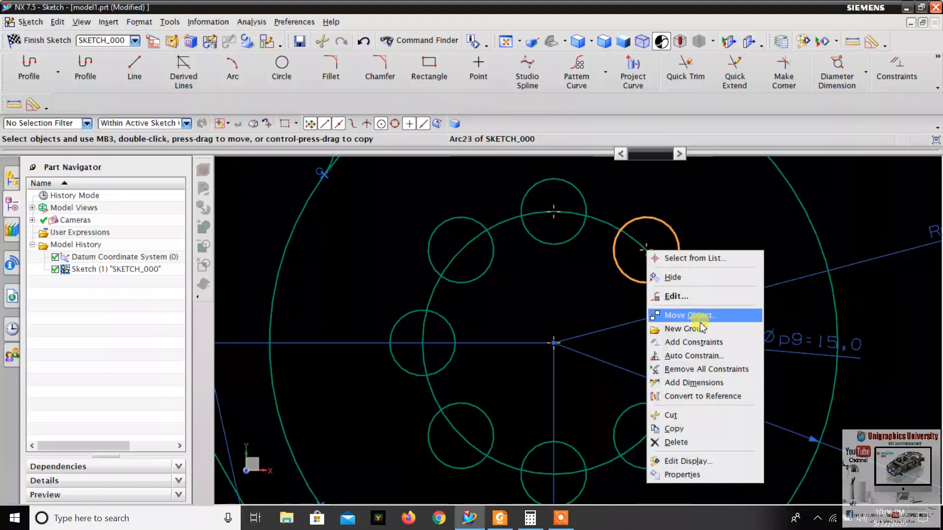
click(702, 371)
click(366, 277)
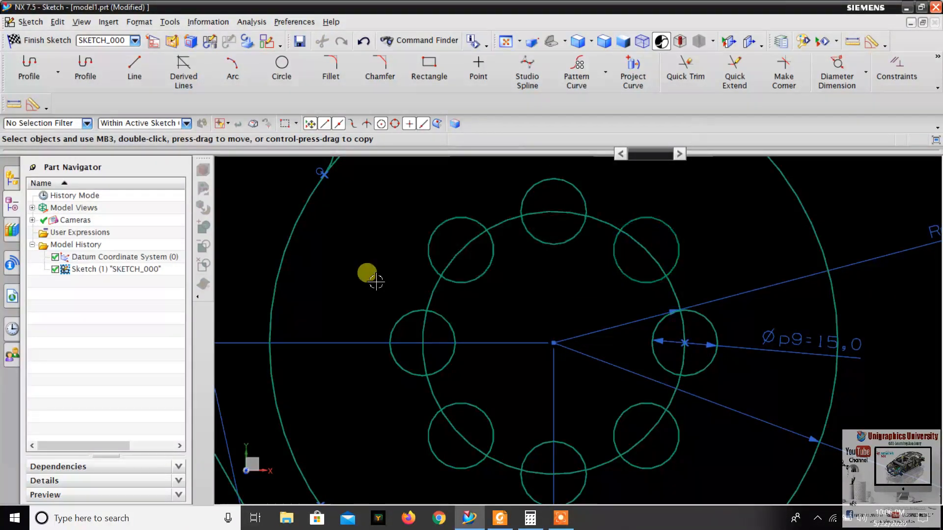
Trim the pitch circle's arcs along its left half, from the top hole to the lower-left hole, with Quick Trim
click(677, 92)
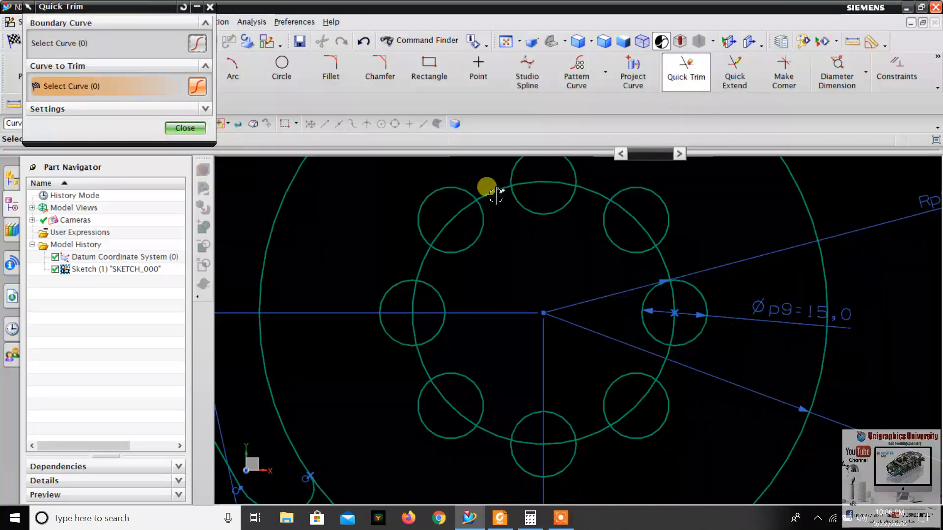
click(442, 252)
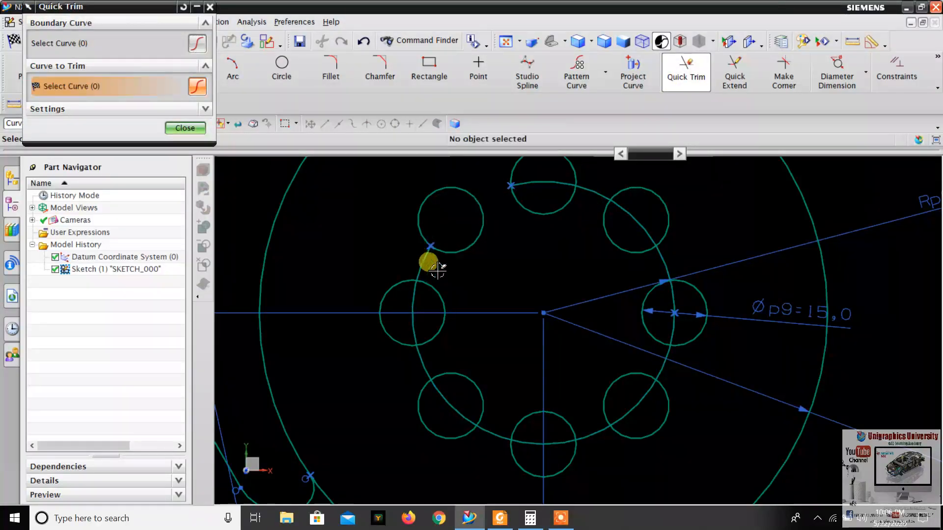
click(414, 294)
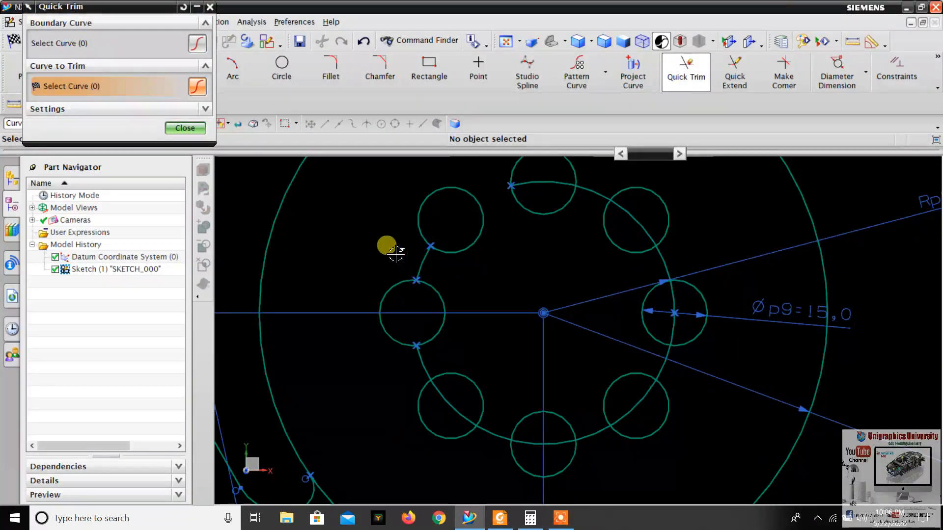
click(446, 266)
click(426, 373)
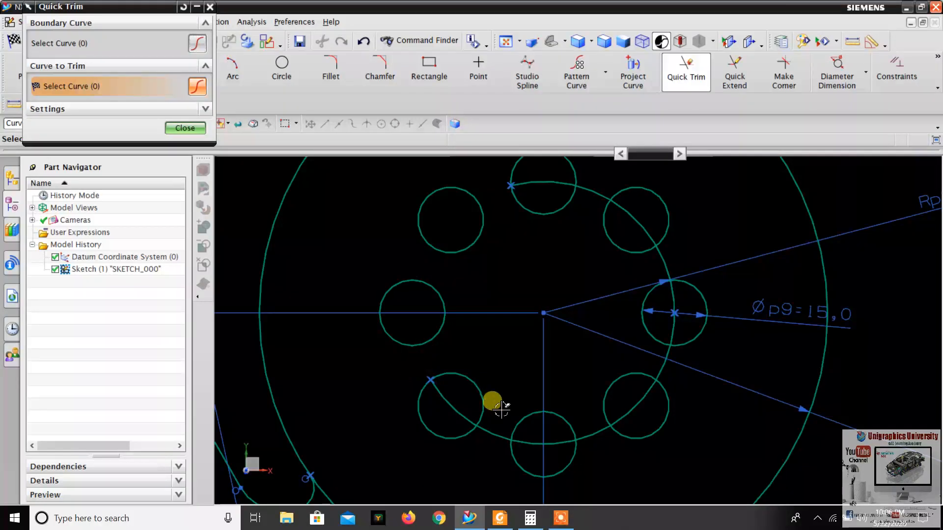
Trim the remaining pitch circle arcs from the lower-left hole around the bottom and right side to the top hole
click(536, 437)
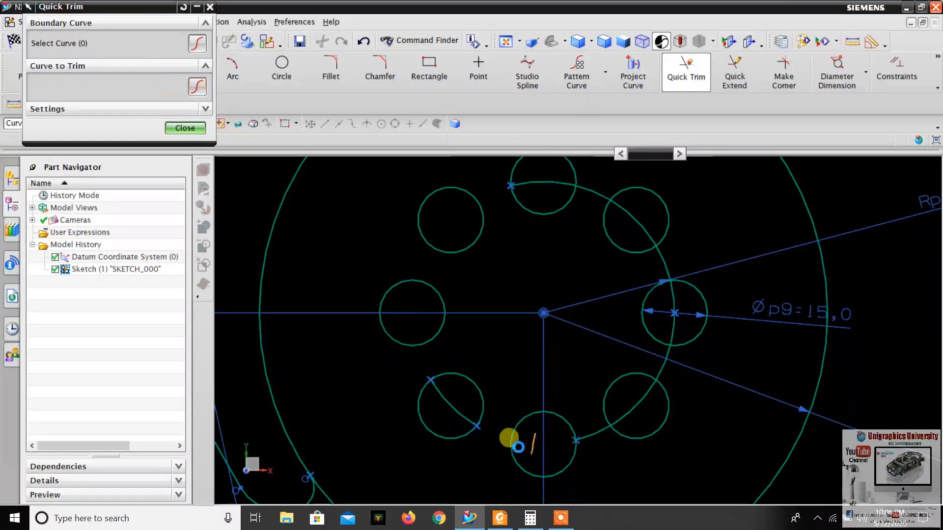
click(464, 412)
mouse_move(600, 435)
mouse_down()
mouse_move(691, 299)
mouse_move(657, 237)
mouse_move(577, 206)
mouse_up()
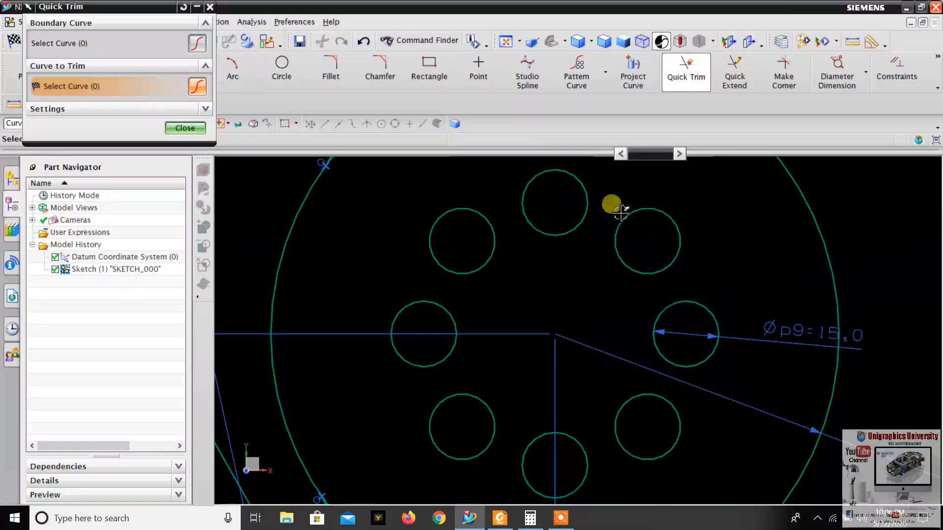
Compare the sketch with the 2.pdf drawing in Foxit Reader and finish the sketch in NX
scroll(639, 226, down, 5)
scroll(642, 264, up, 5)
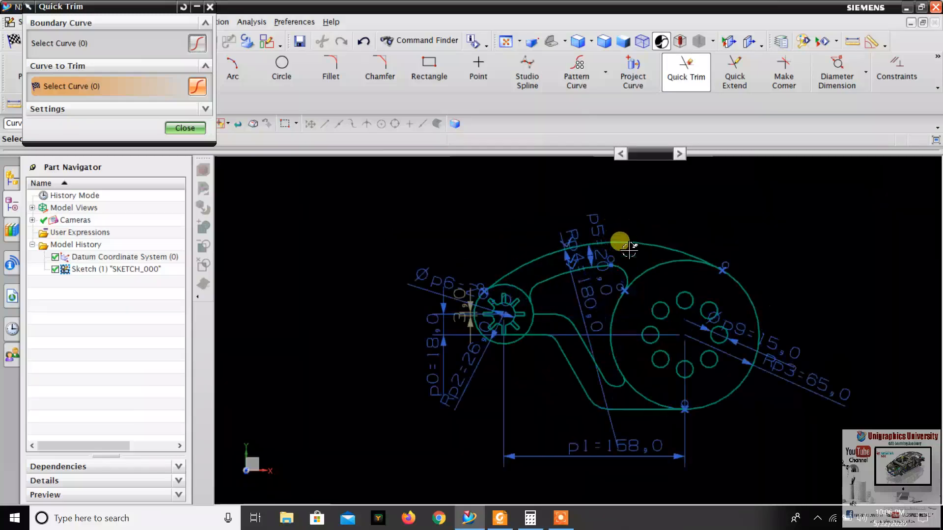
click(500, 519)
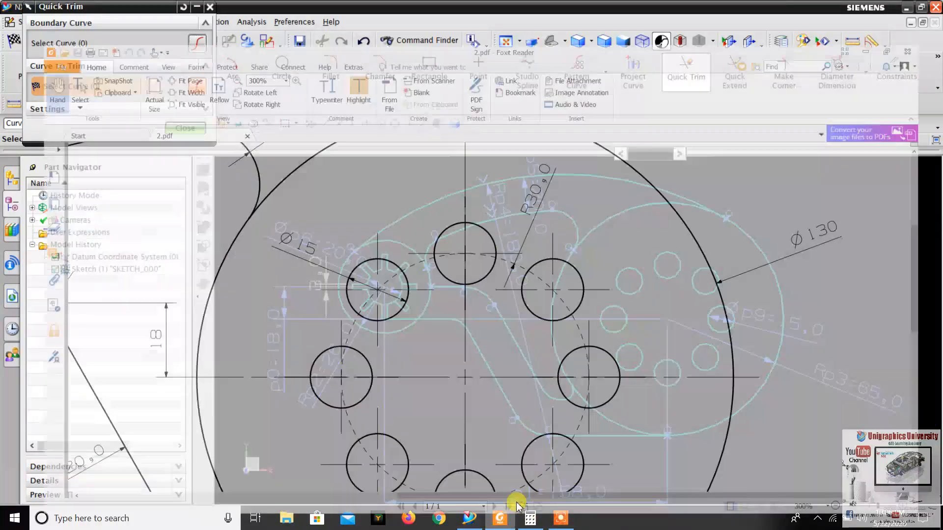
ctrl+scroll(565, 268, down, 2)
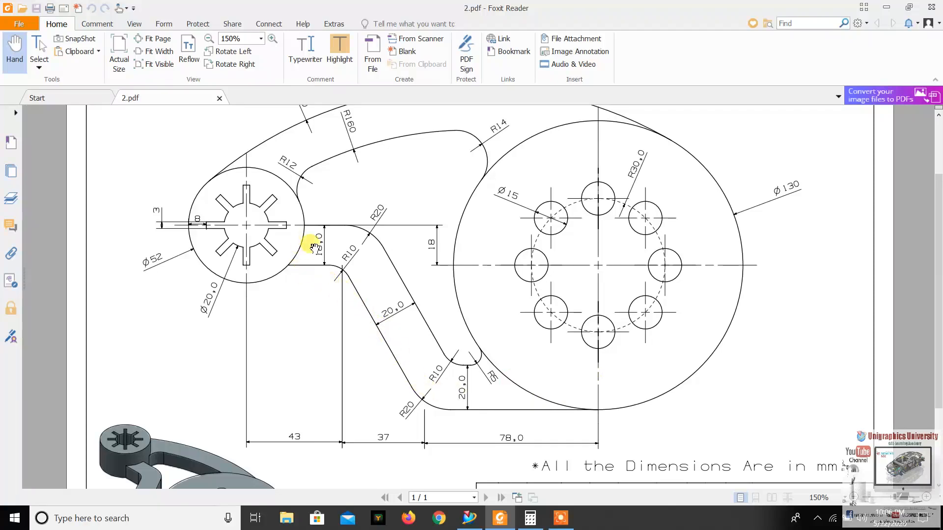
scroll(313, 245, up, 3)
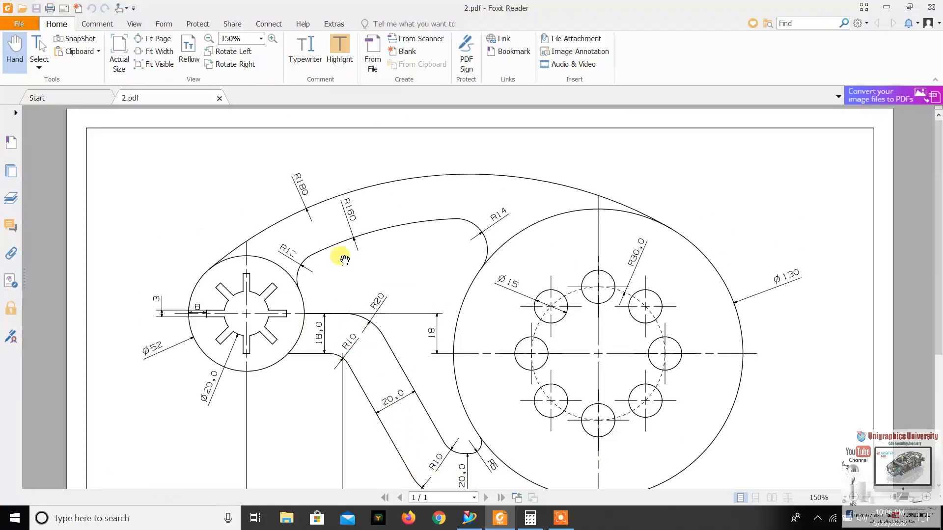
click(479, 524)
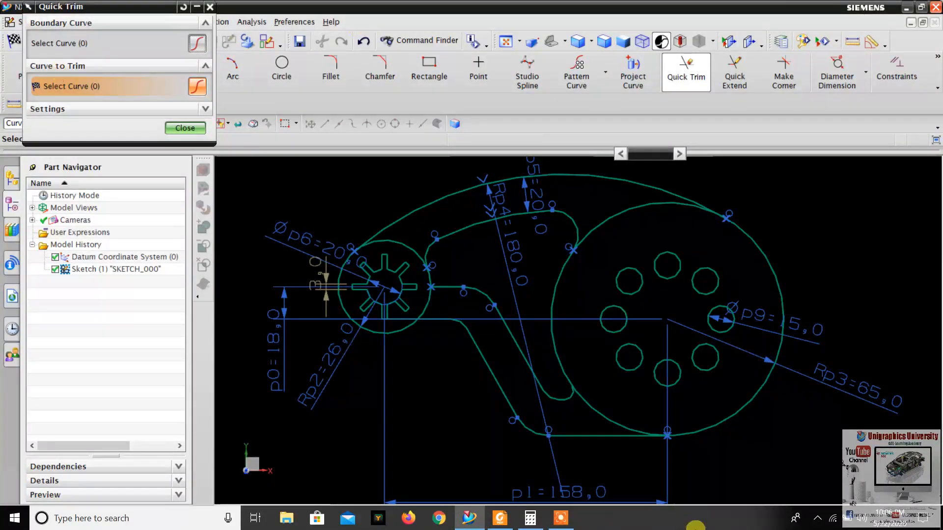
scroll(711, 368, down, 2)
right_click(713, 201)
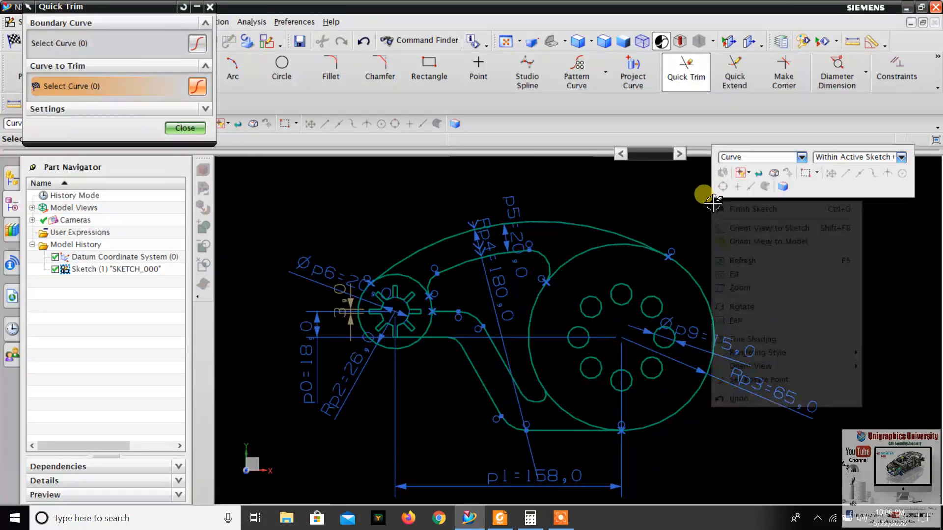
click(738, 209)
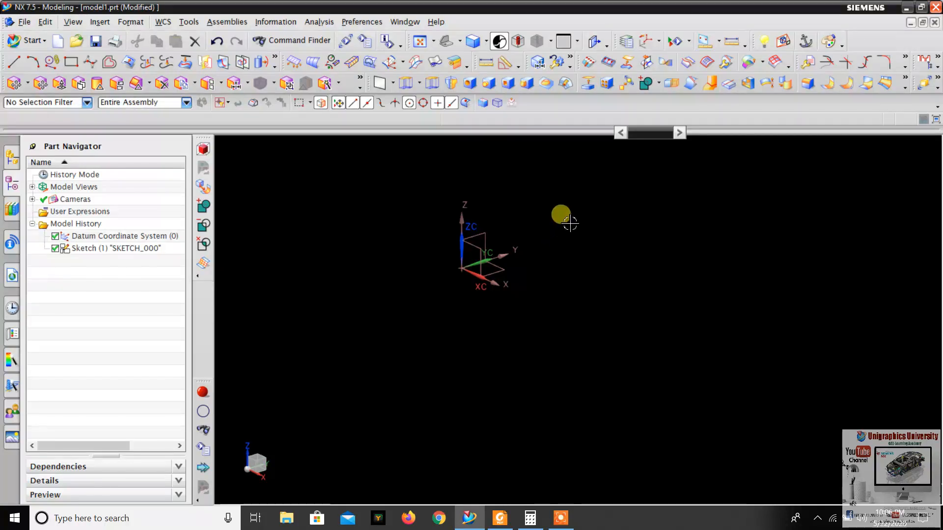
Fit the model in view and inspect the sketch curves around the small slotted hub for leftover geometry
right_click(569, 223)
click(593, 243)
scroll(625, 298, down, 4)
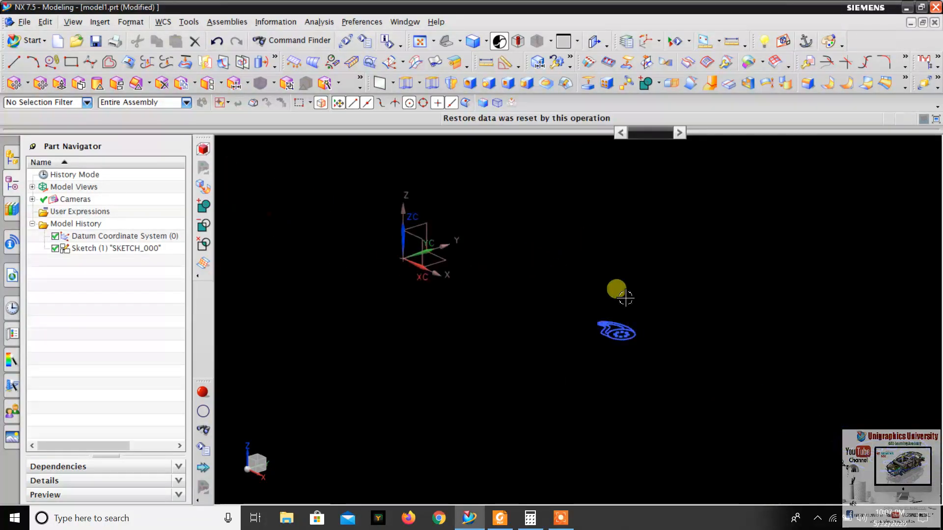
scroll(625, 298, up, 5)
mouse_move(619, 362)
middle_down()
mouse_move(531, 324)
mouse_move(508, 303)
mouse_move(541, 317)
mouse_move(521, 319)
middle_up()
scroll(521, 319, down, 4)
scroll(567, 354, up, 7)
scroll(378, 302, up, 2)
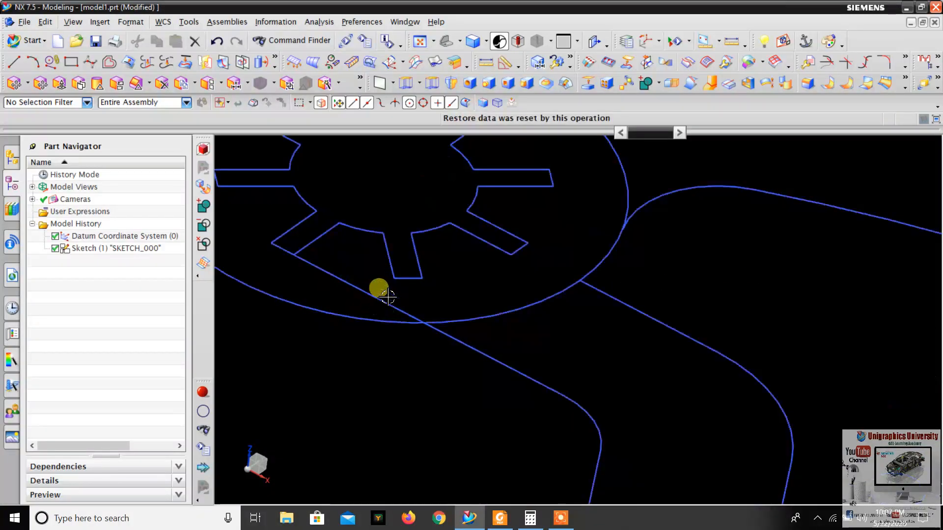
scroll(382, 297, down, 4)
mouse_move(429, 308)
middle_down()
mouse_move(528, 317)
mouse_move(505, 307)
middle_up()
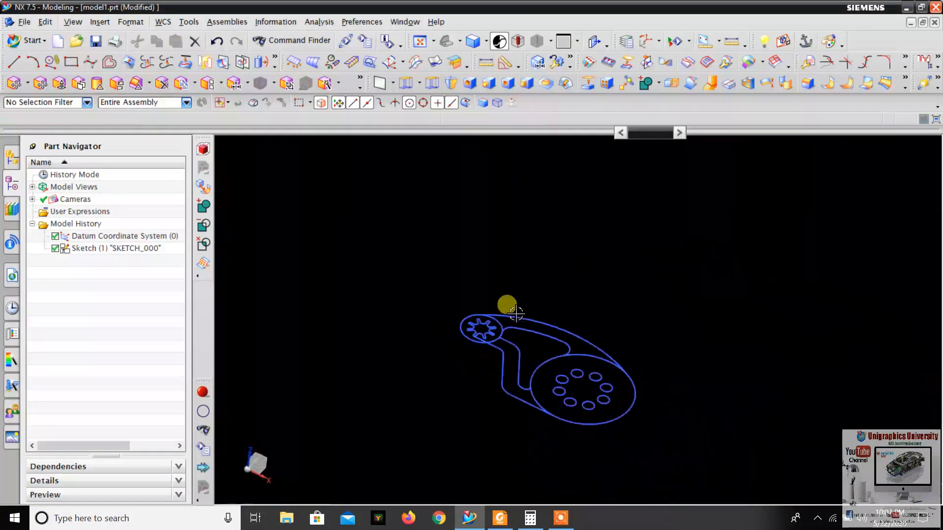
scroll(494, 333, up, 2)
Reopen SKETCH_000 for editing and trim the lower arm line's leftover segment inside the small hub circle with Quick Trim
click(119, 250)
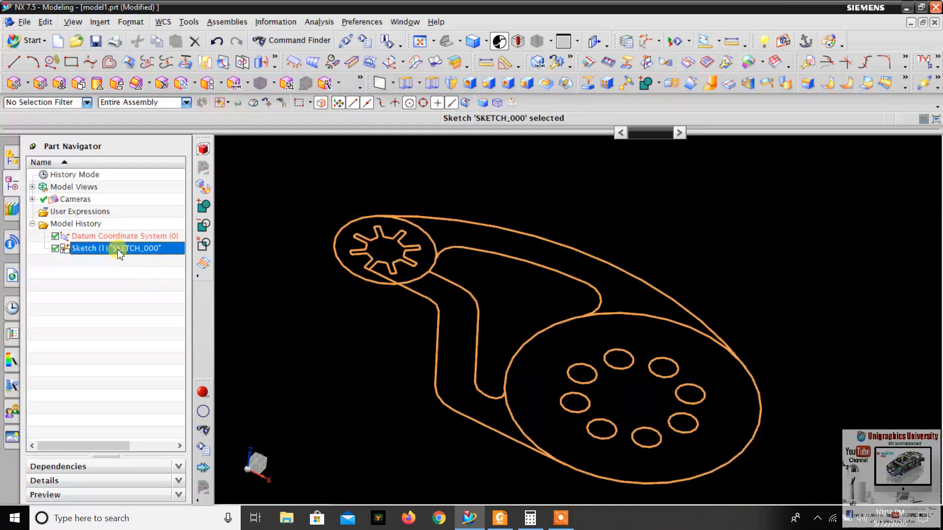
right_click(119, 250)
click(149, 217)
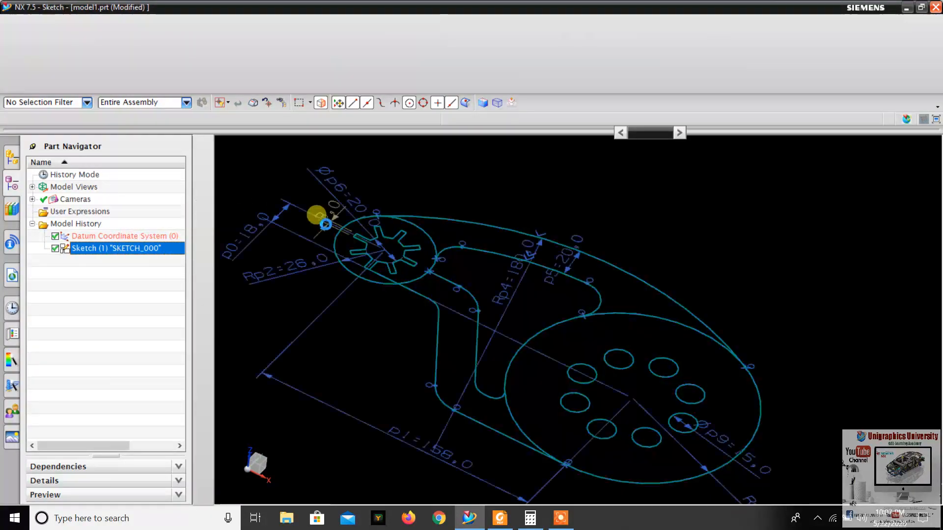
scroll(417, 275, up, 5)
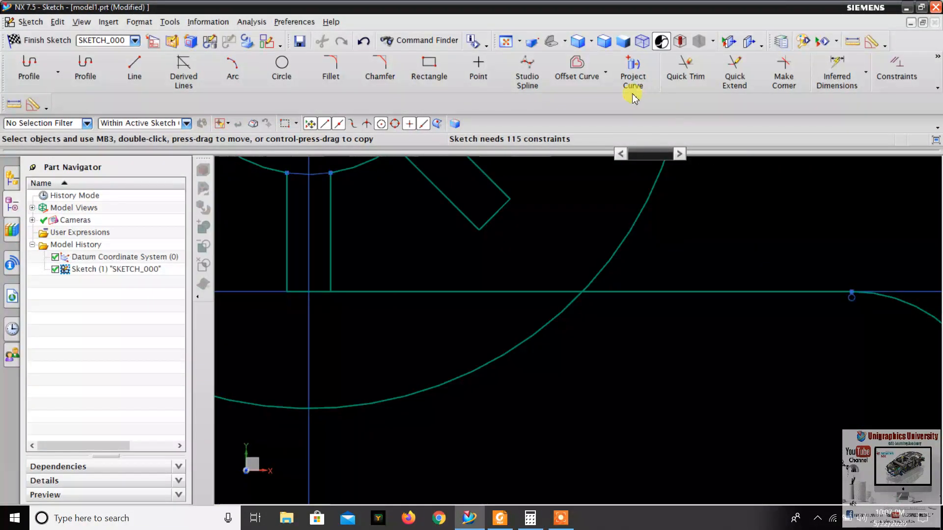
click(686, 71)
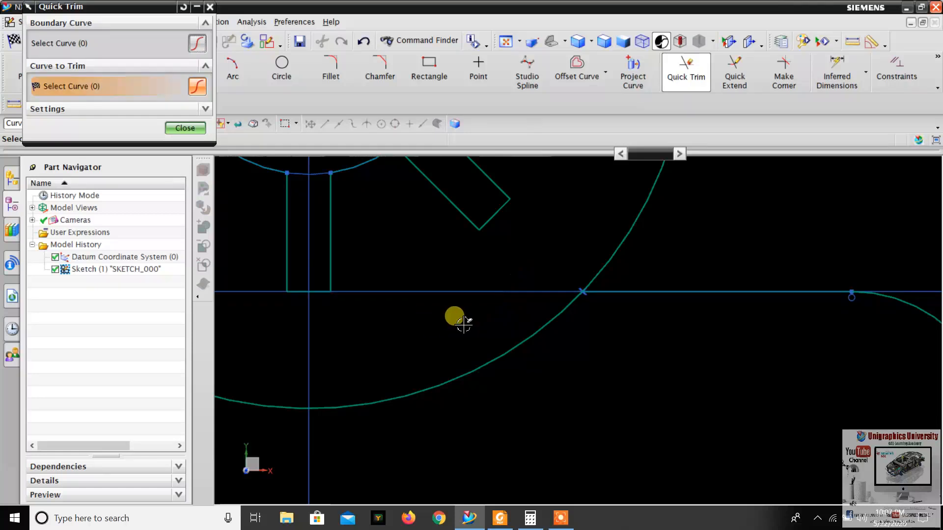
scroll(463, 324, down, 8)
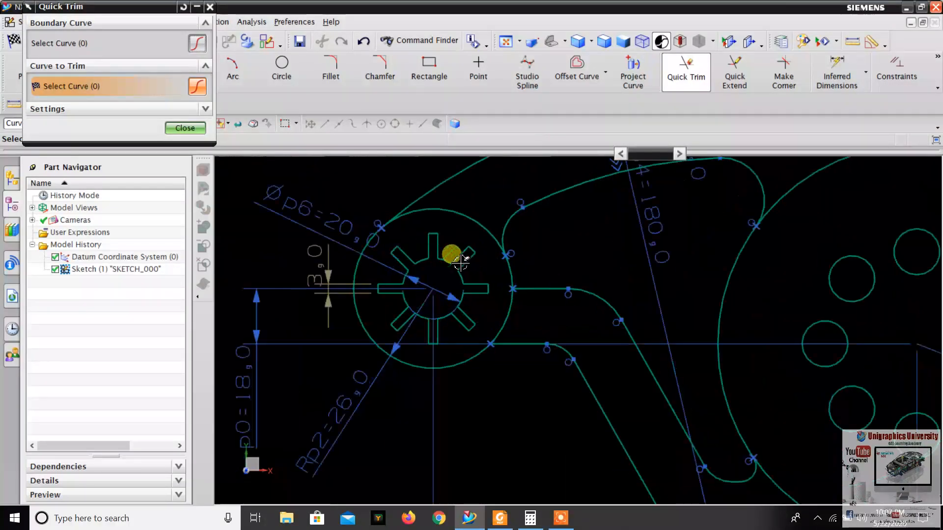
Check the trimmed hub area against the 2.pdf drawing in Foxit Reader and finish the sketch in NX
scroll(581, 355, up, 3)
scroll(442, 228, down, 4)
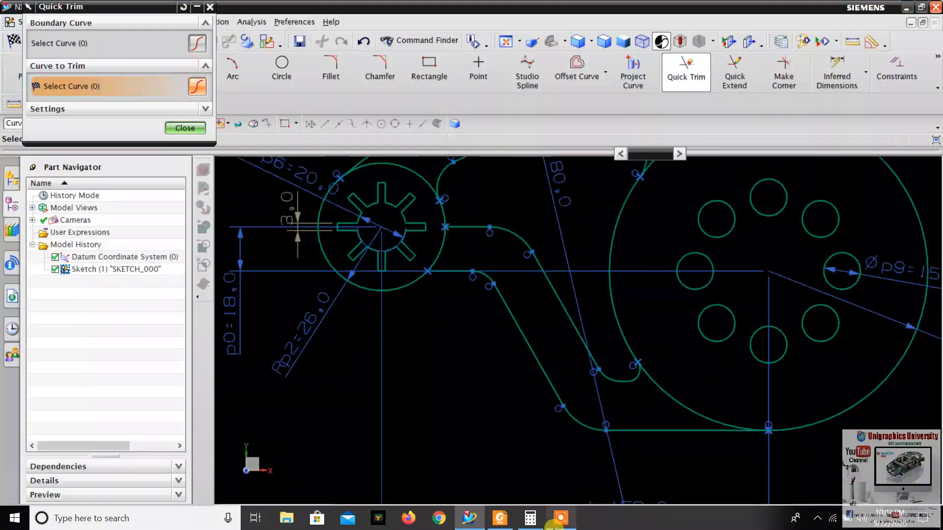
click(500, 519)
scroll(485, 378, down, 3)
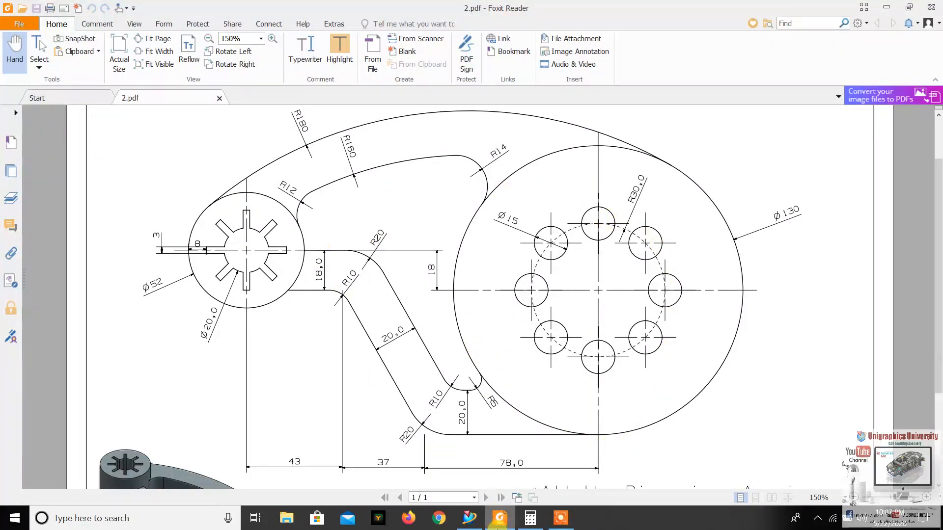
click(470, 518)
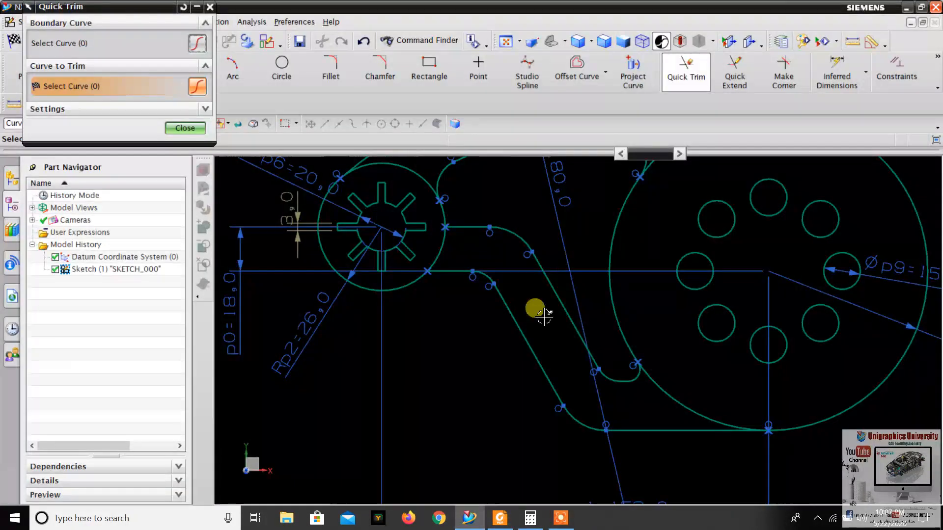
right_click(750, 208)
click(766, 185)
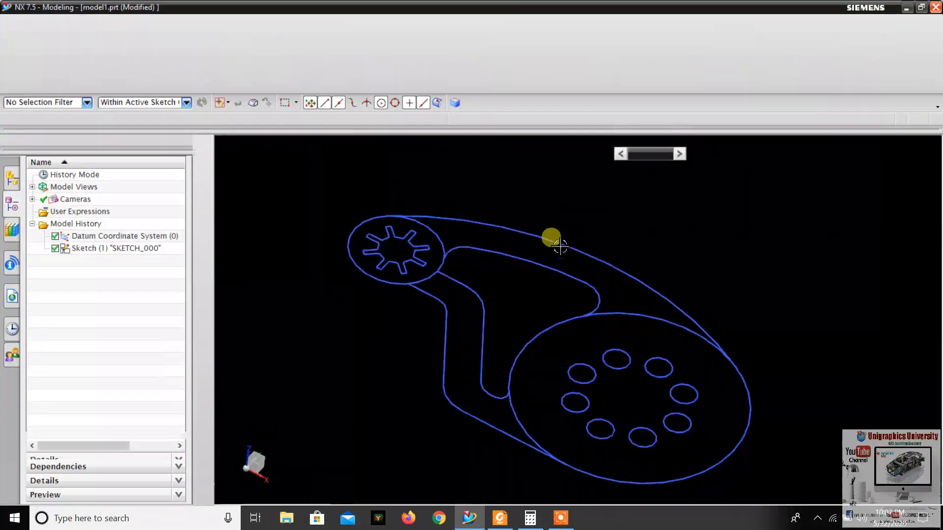
middle_drag(541, 227, 523, 285)
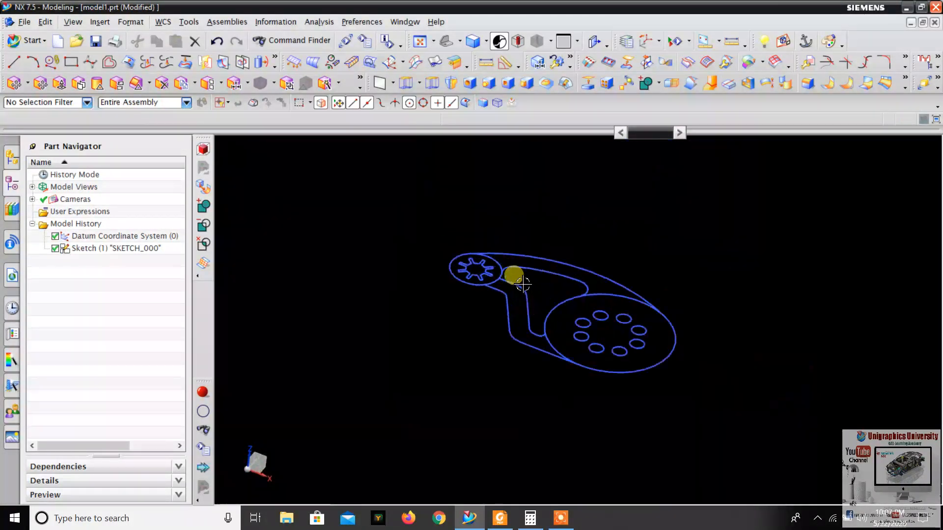
scroll(523, 285, up, 3)
scroll(456, 246, up, 3)
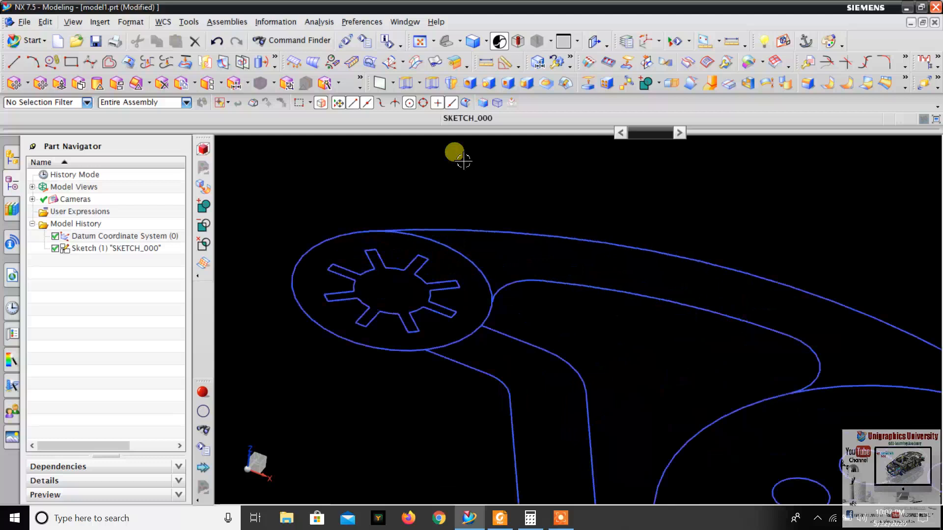
click(400, 85)
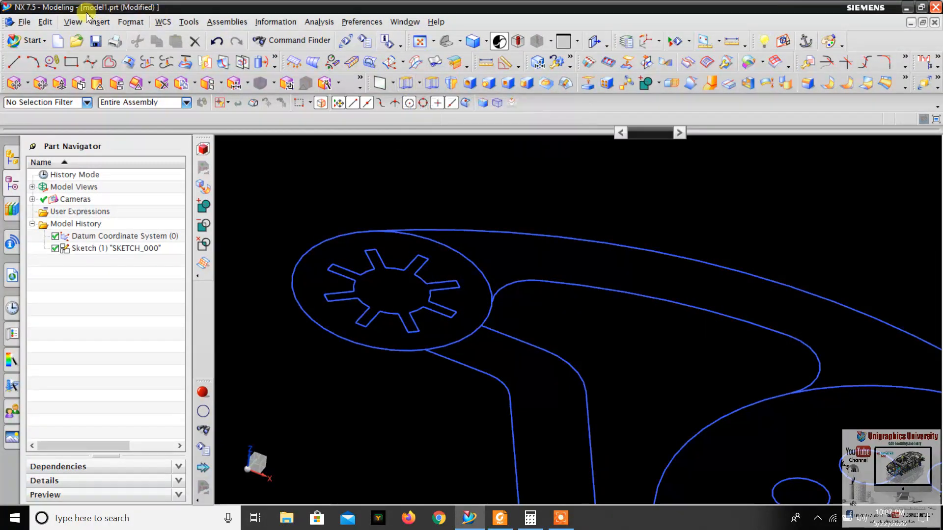
click(100, 24)
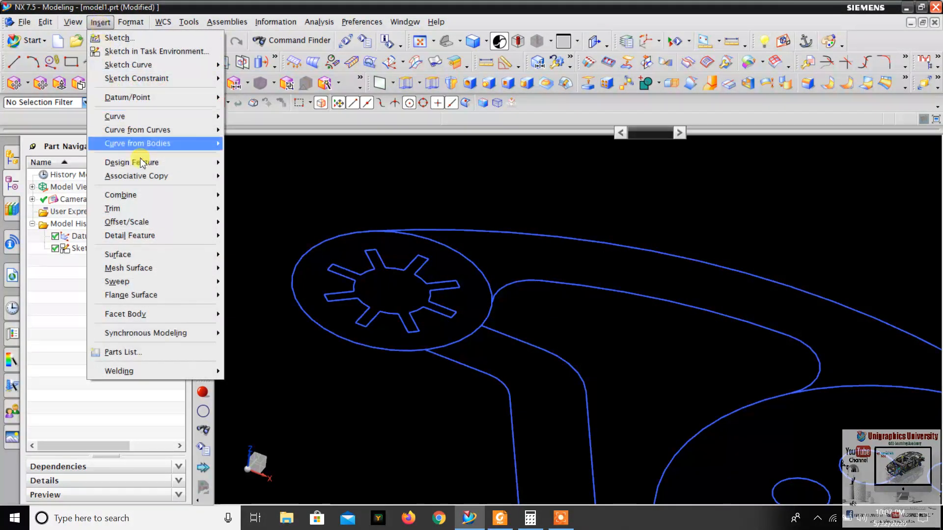
mouse_move(152, 245)
mouse_move(210, 162)
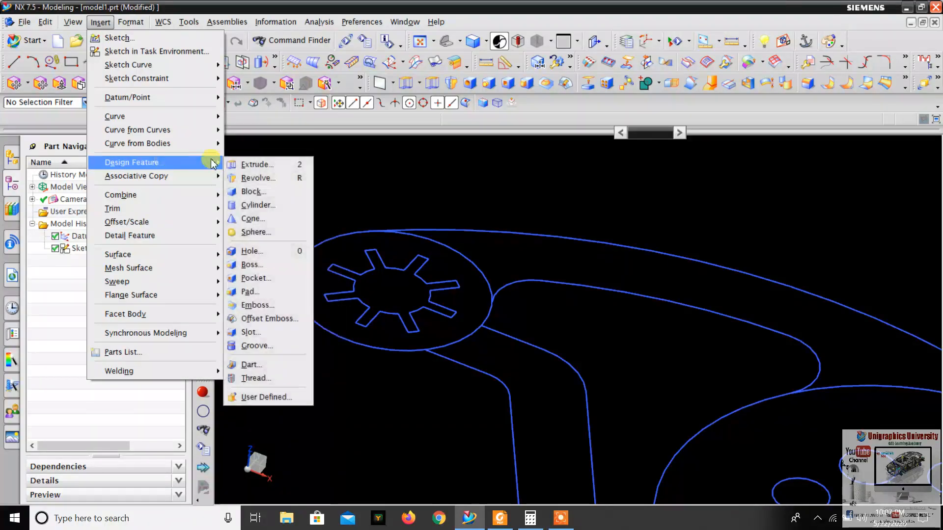
click(243, 164)
scroll(479, 261, up, 2)
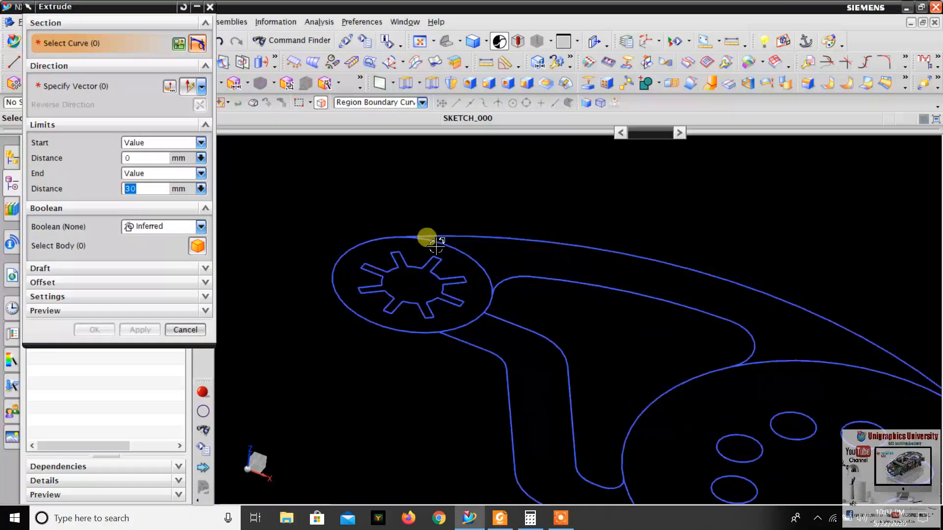
scroll(406, 260, down, 4)
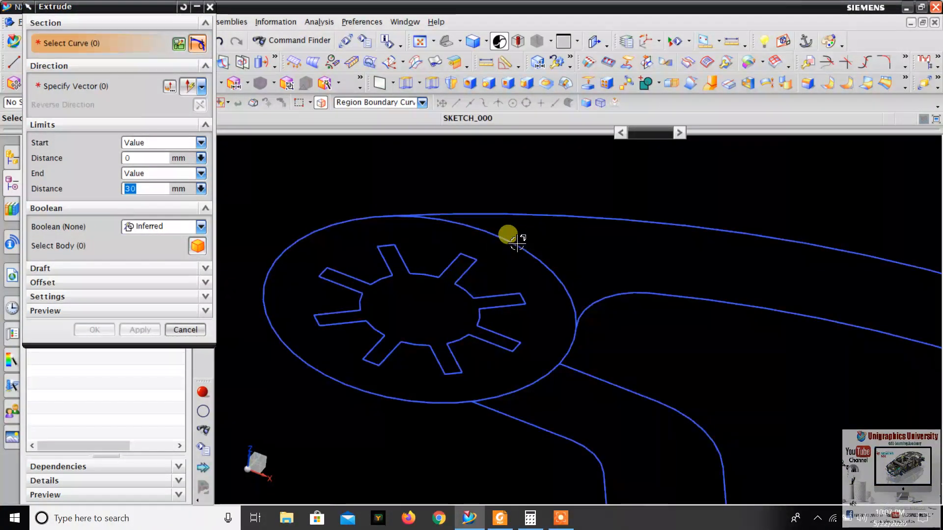
click(515, 245)
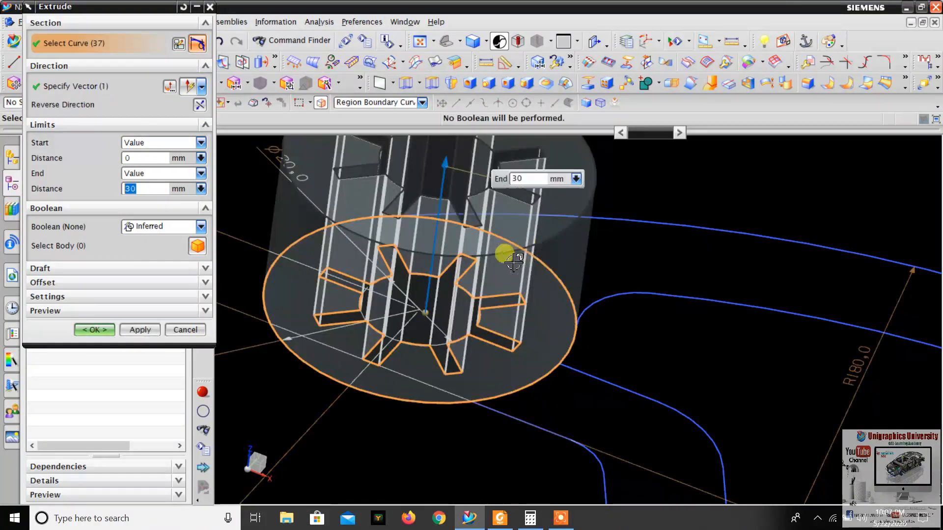
scroll(505, 248, up, 3)
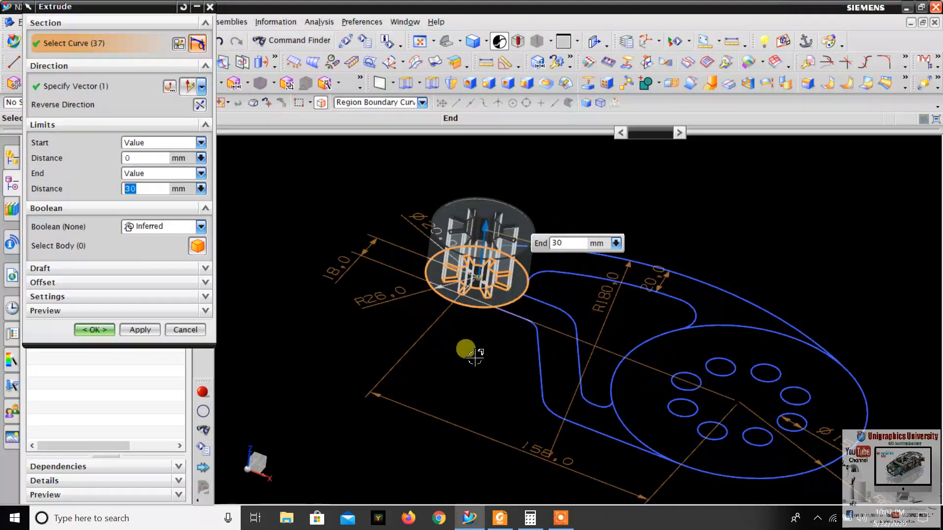
mouse_move(465, 349)
middle_down()
mouse_move(471, 250)
mouse_move(381, 172)
mouse_move(467, 235)
middle_up()
scroll(468, 238, down, 6)
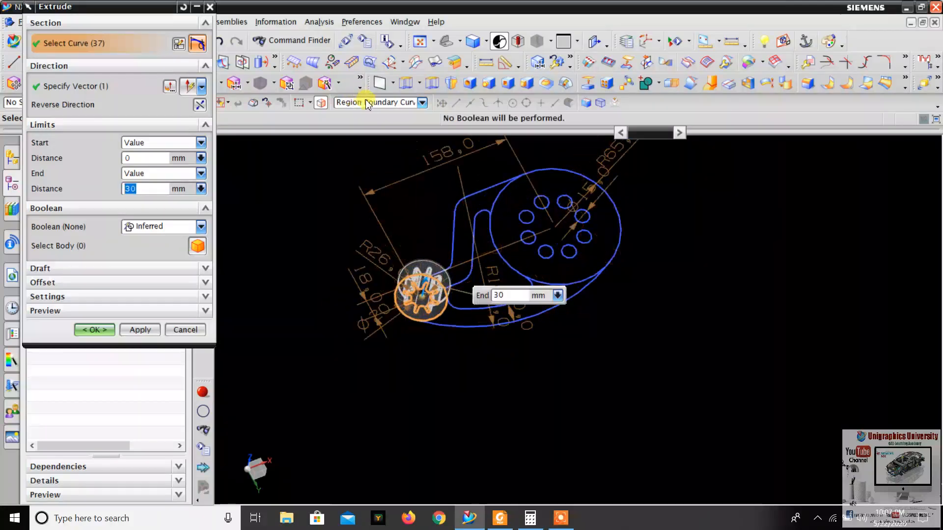
click(366, 102)
click(185, 330)
Start an Extrude with the Single Curve selection rule and pick the small hub's outer circle as the section
mouse_move(393, 221)
middle_down()
mouse_move(414, 207)
mouse_move(415, 290)
mouse_move(362, 341)
mouse_move(432, 411)
middle_up()
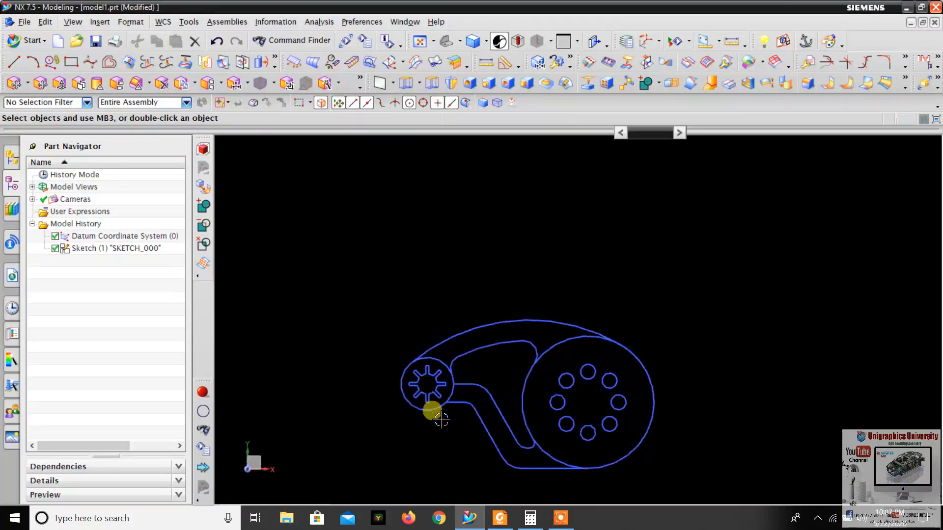
scroll(432, 411, down, 4)
click(101, 22)
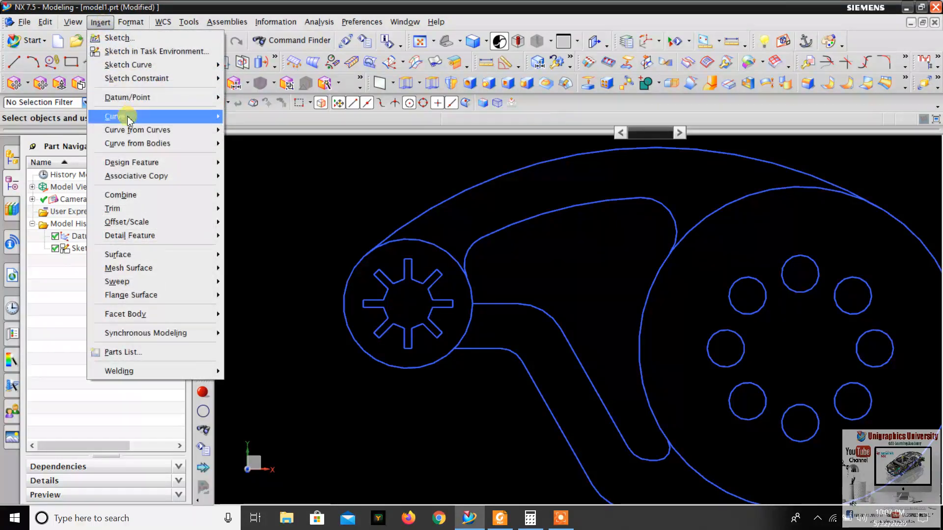
mouse_move(126, 162)
click(254, 167)
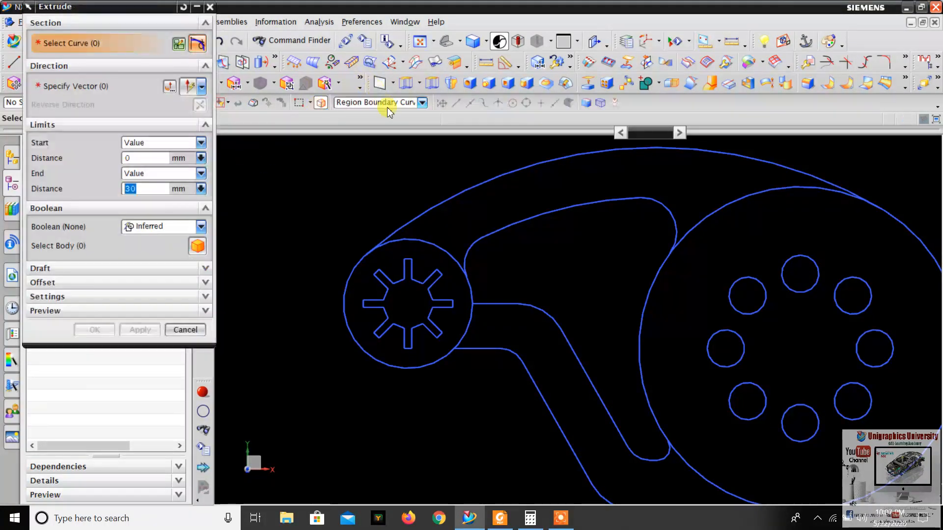
click(378, 102)
click(350, 114)
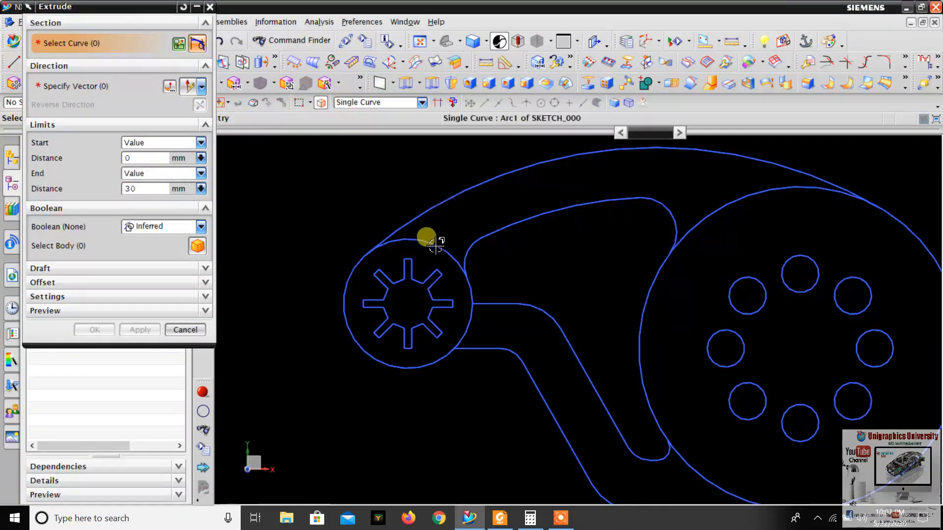
click(435, 245)
Check the small hub's 30 mm extrusion preview against the isometric view in 2.pdf in Foxit Reader and return to NX
scroll(362, 210, up, 3)
scroll(358, 210, down, 2)
scroll(435, 317, down, 2)
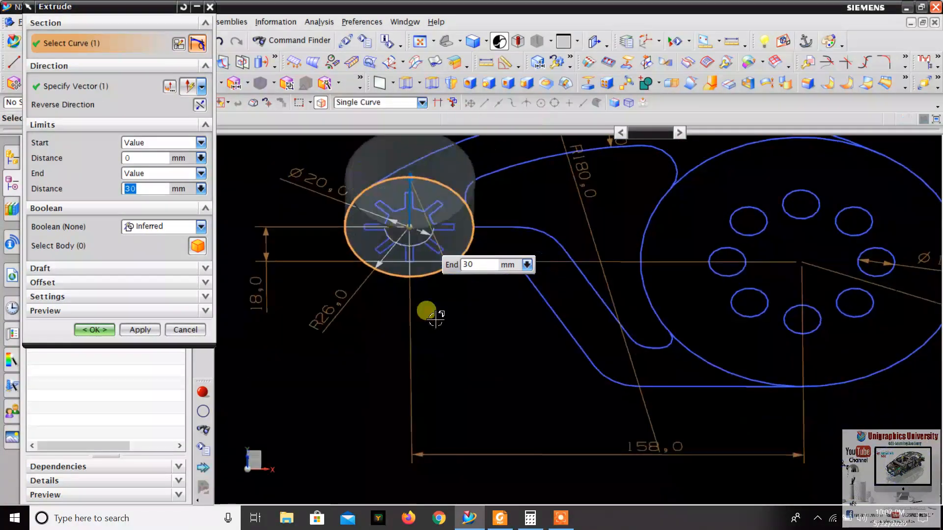
scroll(439, 339, up, 3)
click(504, 523)
scroll(177, 404, down, 3)
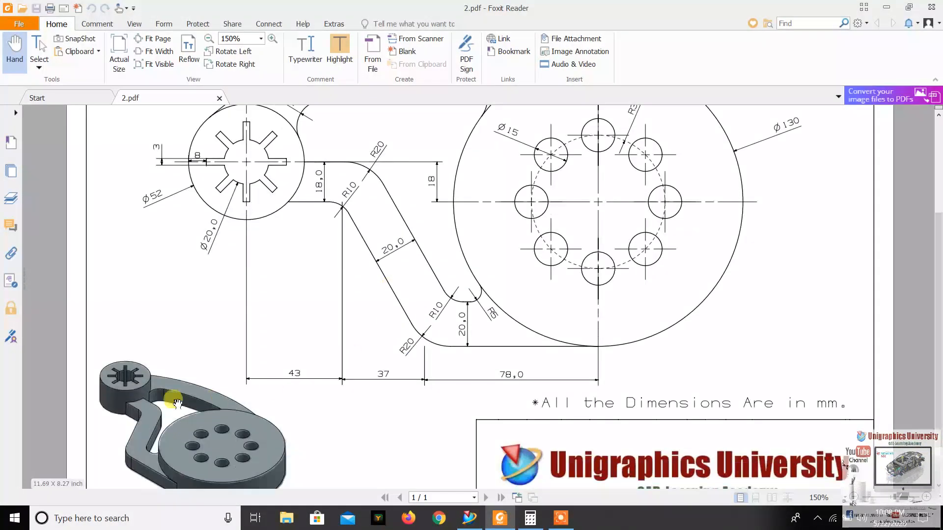
scroll(195, 395, down, 2)
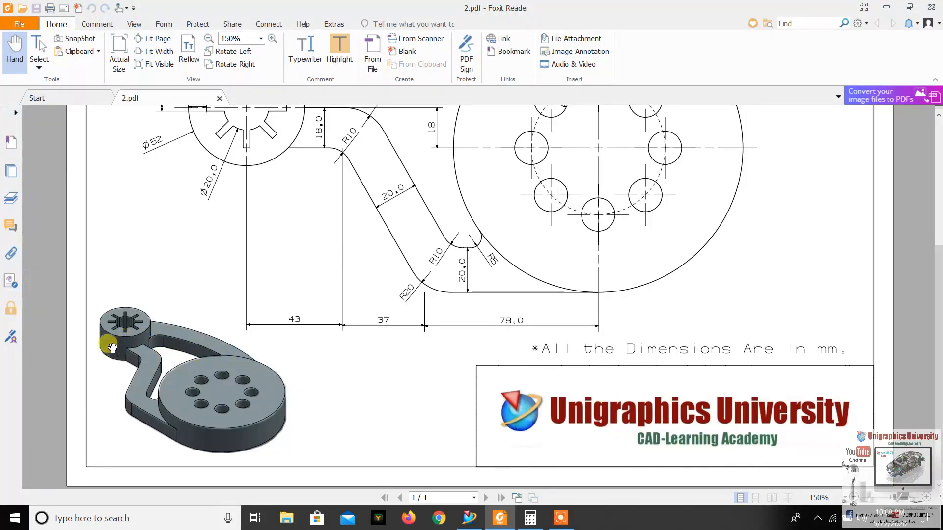
ctrl+scroll(132, 362, up, 1)
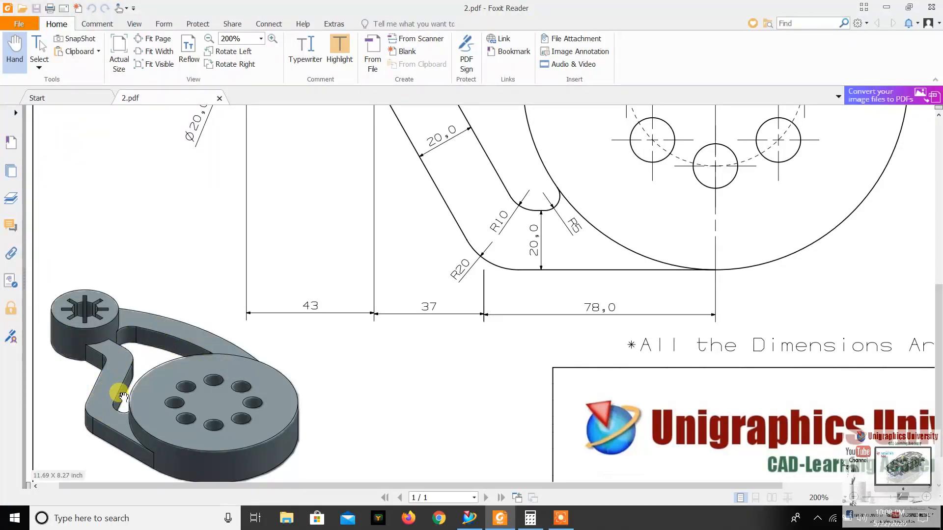
scroll(123, 397, down, 1)
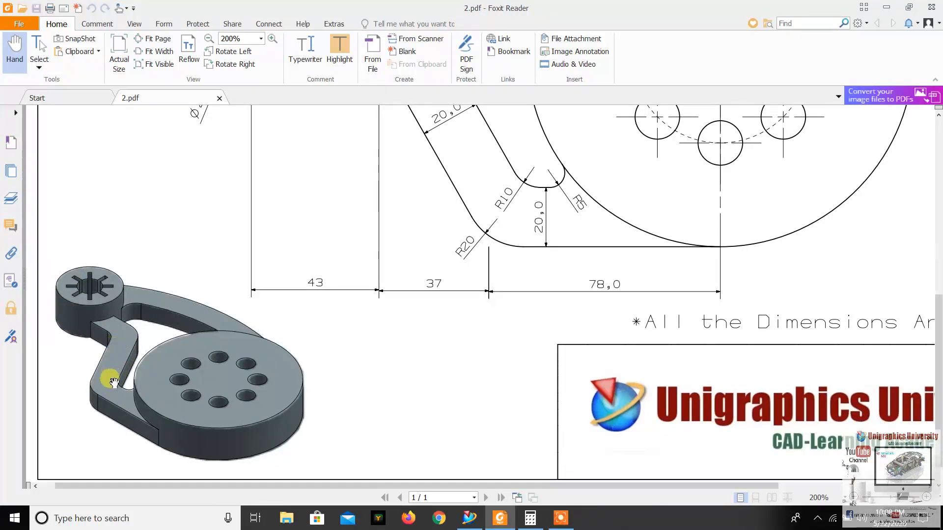
click(887, 8)
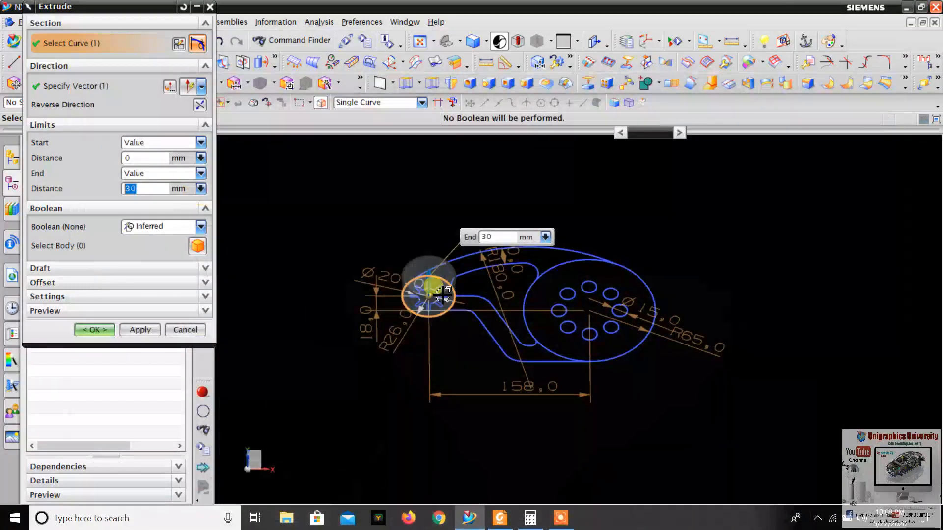
Extrude the small hub's outer circle from 0 to 30 mm as a solid cylinder
scroll(444, 309, up, 3)
middle_drag(454, 349, 459, 383)
scroll(459, 344, down, 4)
middle_drag(494, 334, 496, 266)
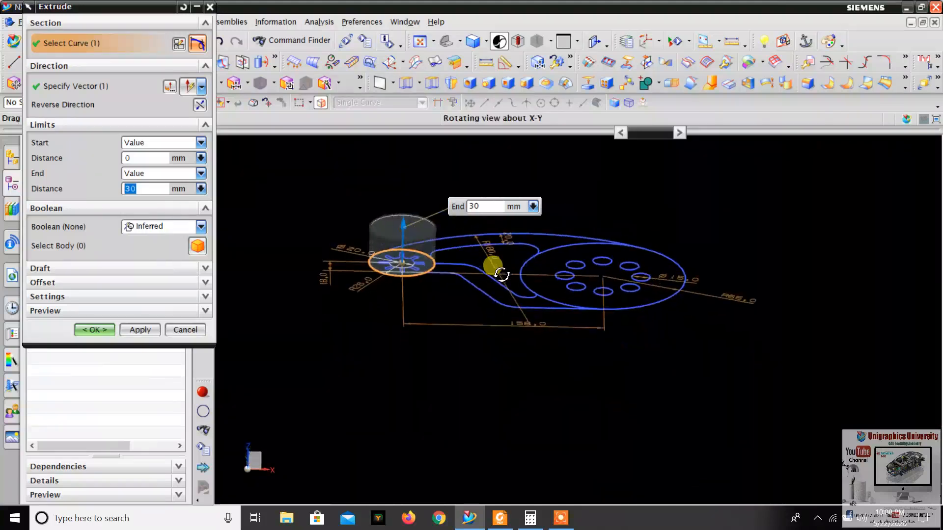
middle_click(341, 190)
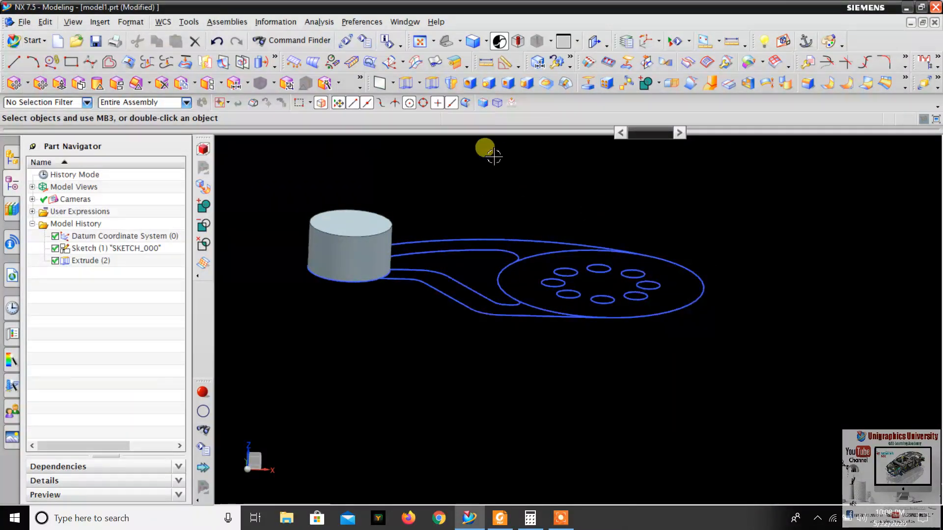
Extrude the large disc's outer circle from 0 to 30 mm as a solid cylinder
click(73, 23)
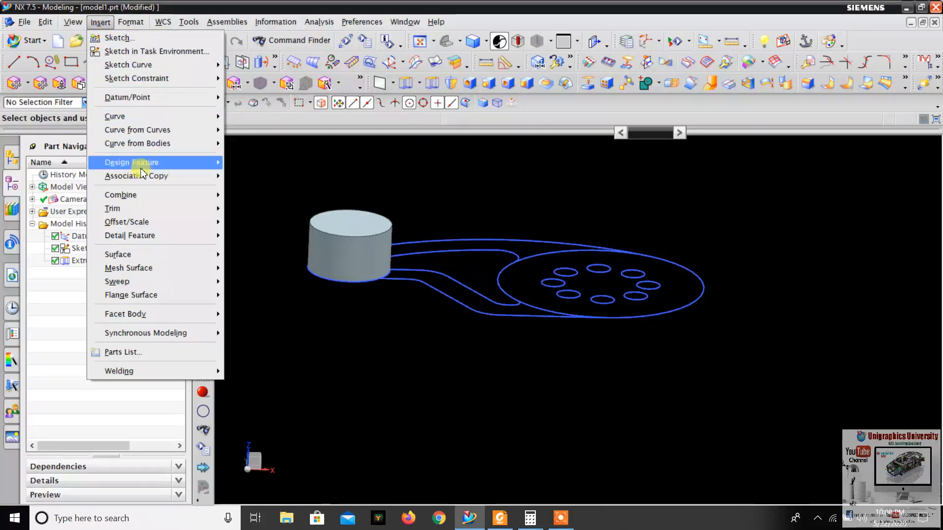
mouse_move(138, 168)
click(246, 162)
click(553, 255)
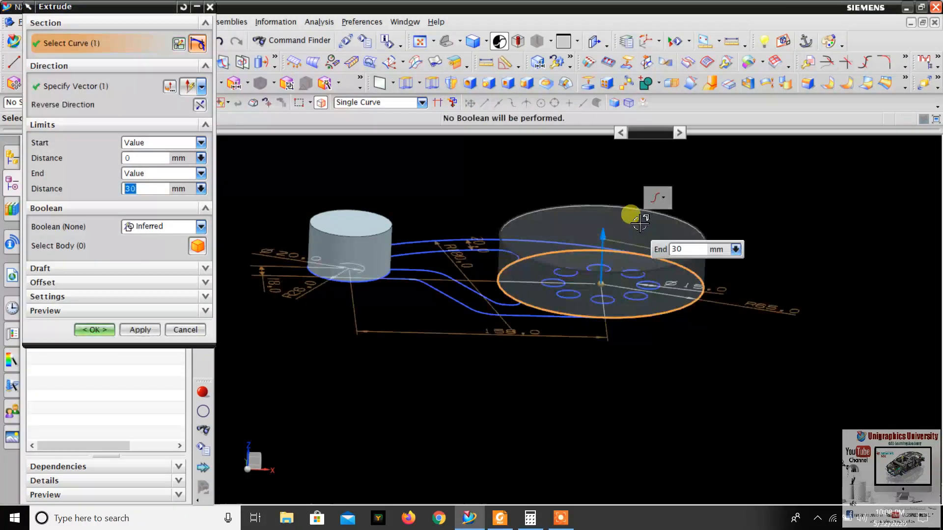
middle_click(543, 216)
Start another Extrude from the hub's underside and select the three edges of its upper-left slot as section curves
middle_drag(543, 217, 508, 154)
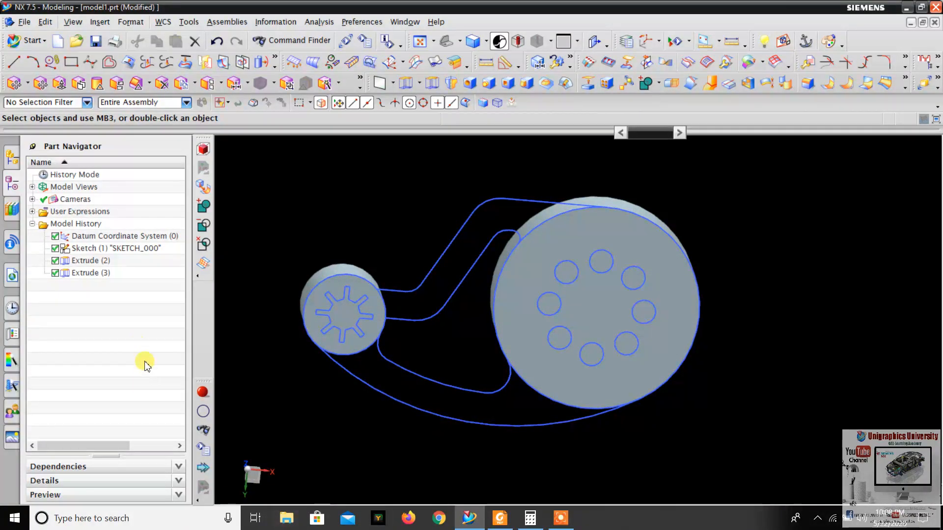
scroll(328, 308, down, 3)
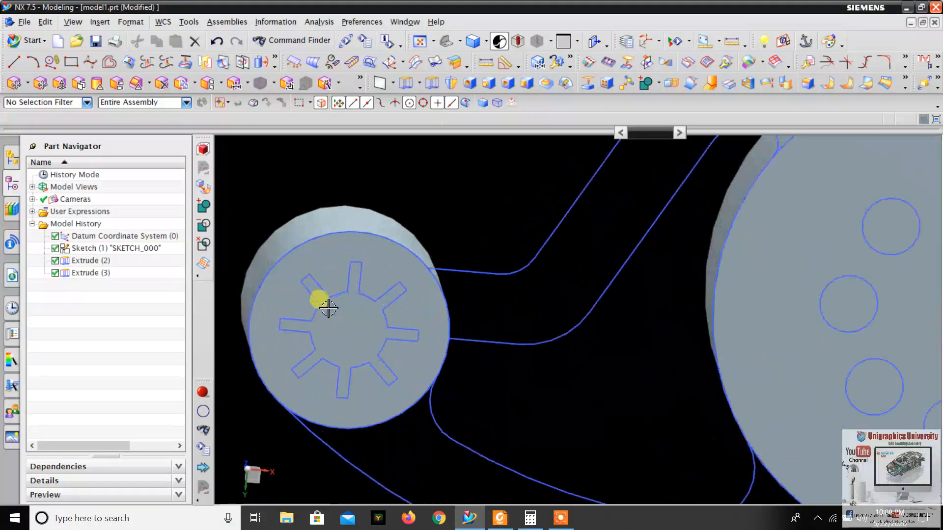
scroll(328, 289, up, 4)
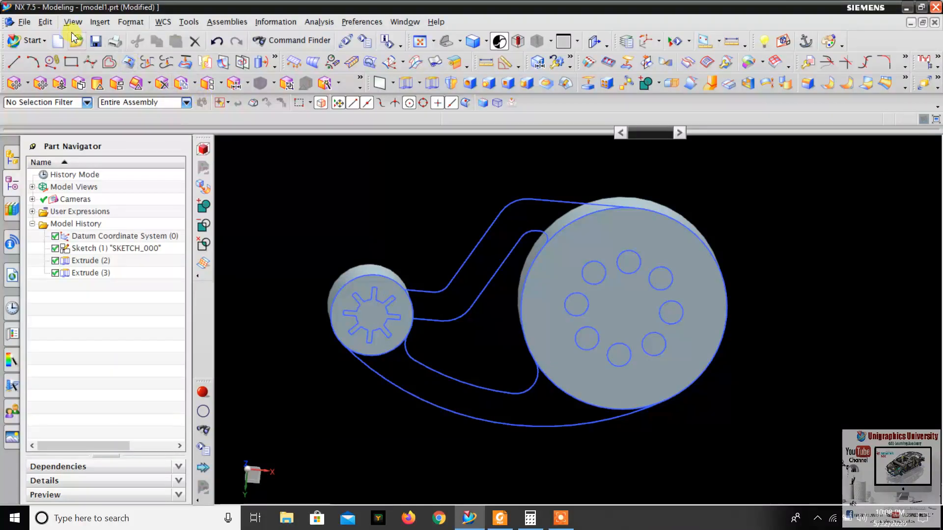
click(100, 22)
mouse_move(126, 166)
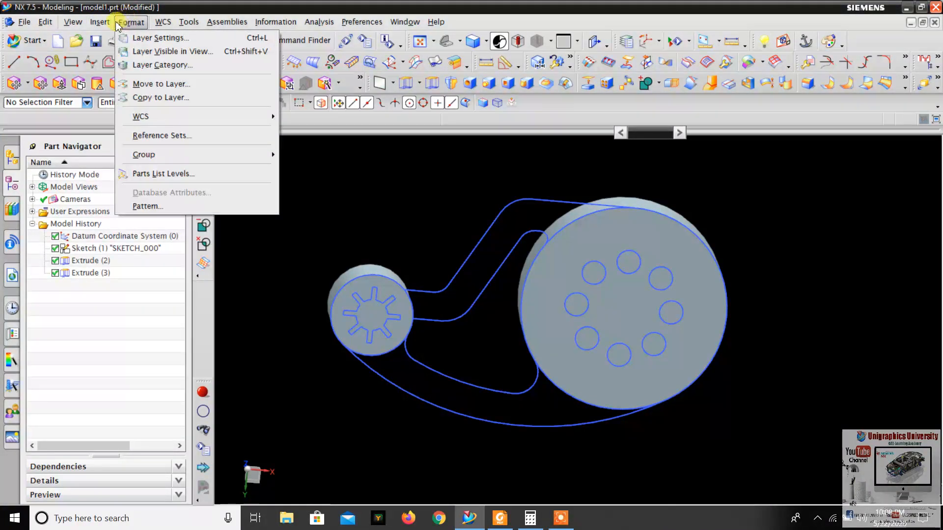
click(100, 22)
click(99, 22)
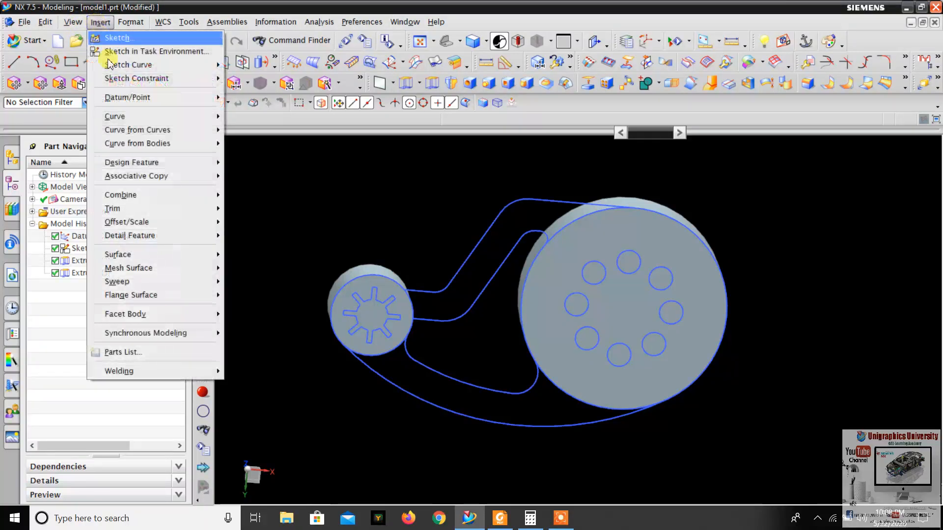
mouse_move(132, 163)
click(261, 168)
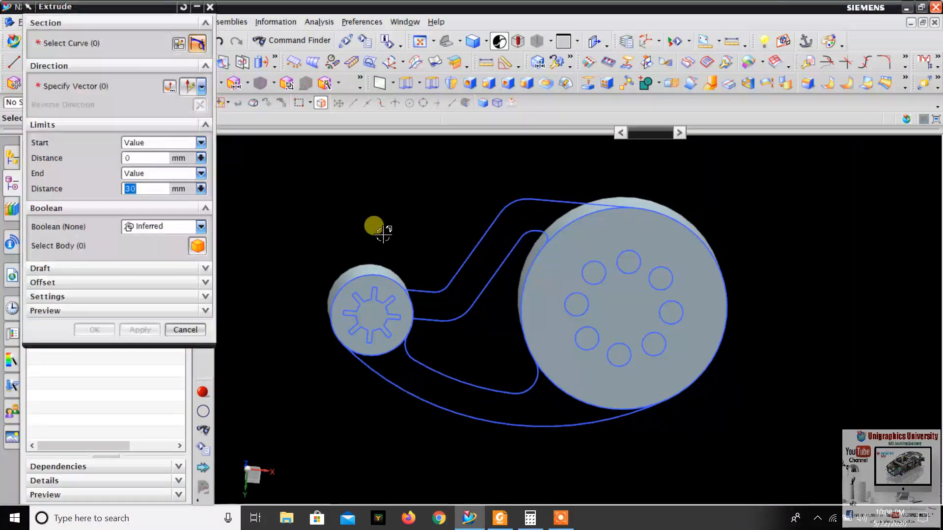
scroll(343, 326, up, 4)
scroll(376, 267, up, 4)
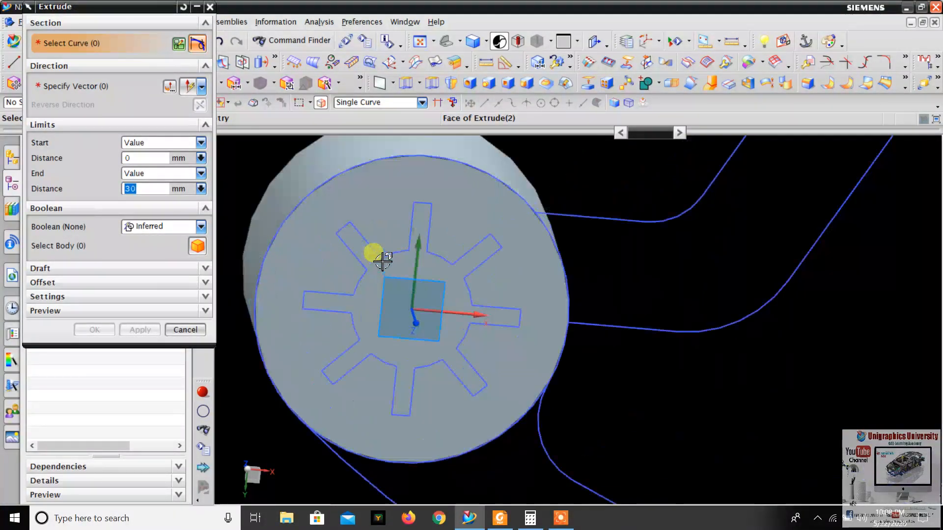
click(336, 222)
click(333, 237)
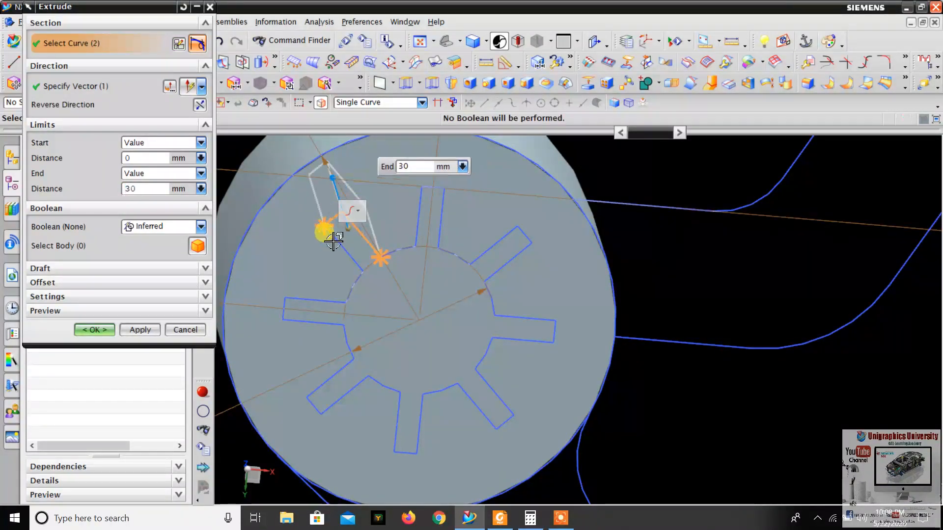
click(388, 268)
Square the view to the hub face and add both long sides of the upper vertical slot to the extrude section
scroll(454, 267, down, 4)
key(F8)
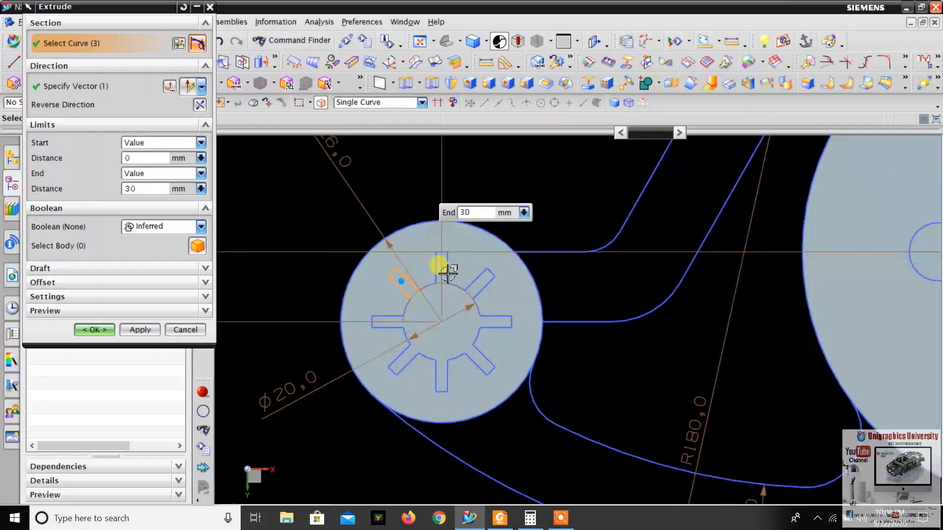
scroll(429, 278, up, 5)
click(422, 246)
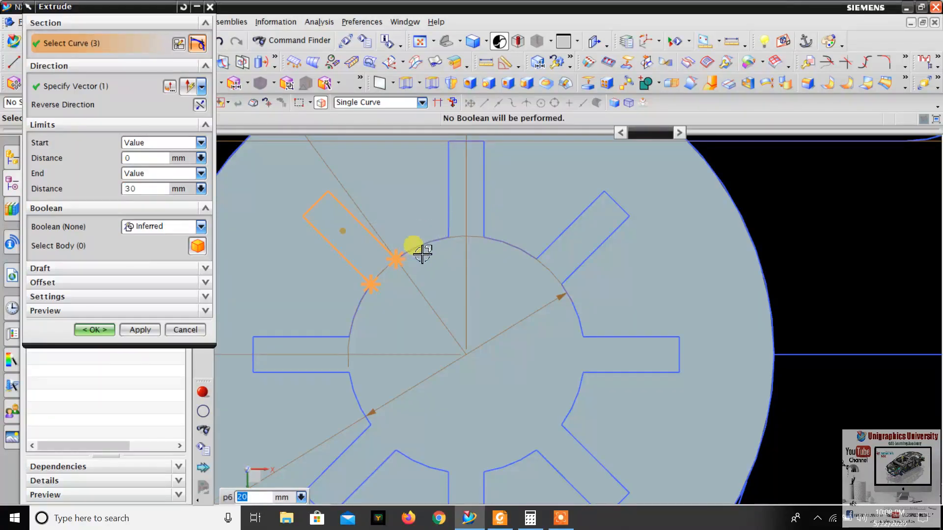
click(449, 194)
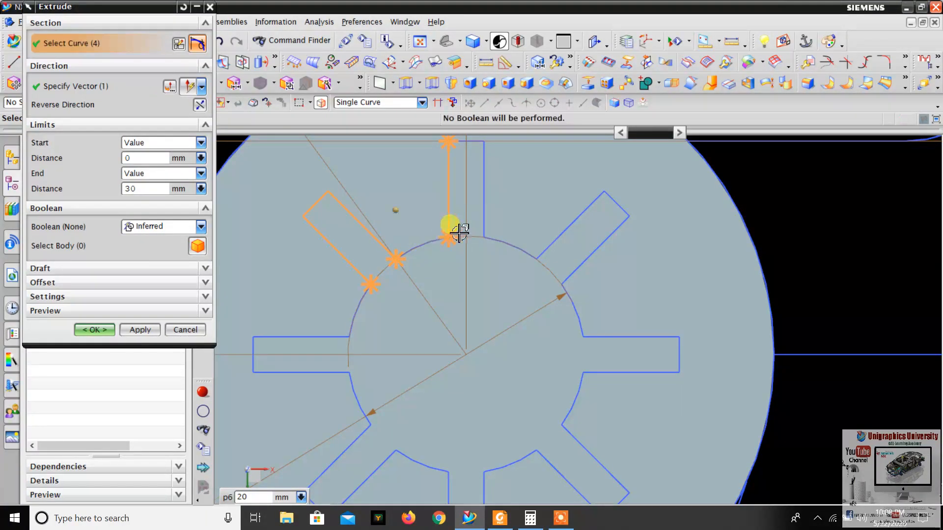
scroll(464, 175, up, 3)
click(488, 192)
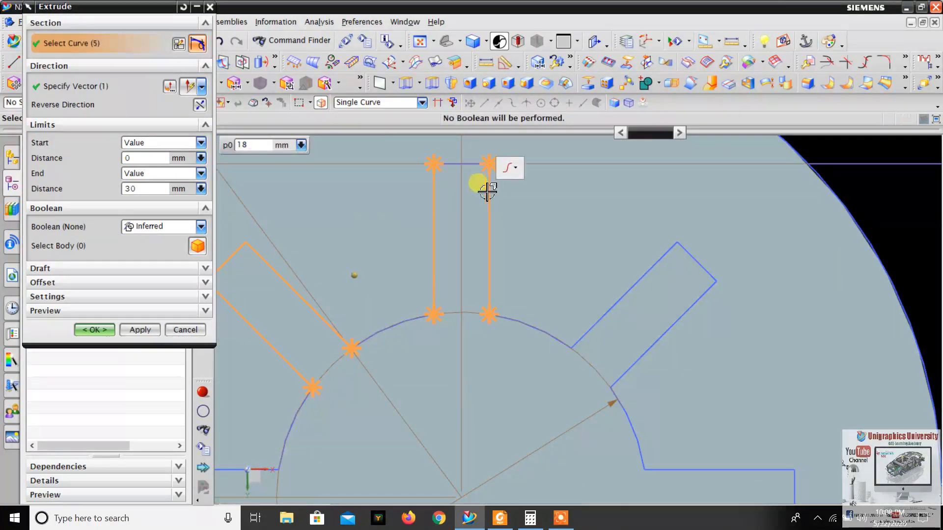
Add the three edges of the upper-right slot and the three edges of the right horizontal slot to the section
scroll(487, 192, down, 3)
click(543, 221)
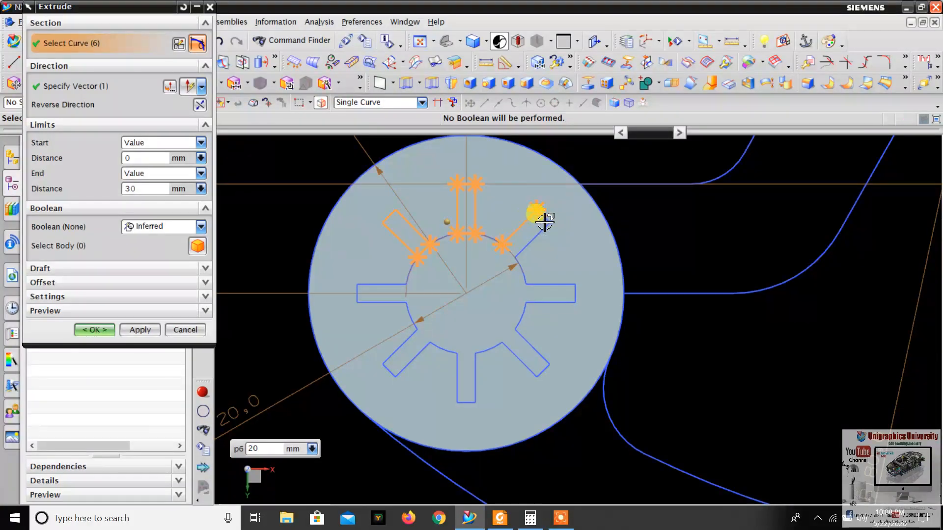
click(544, 220)
scroll(534, 243, up, 2)
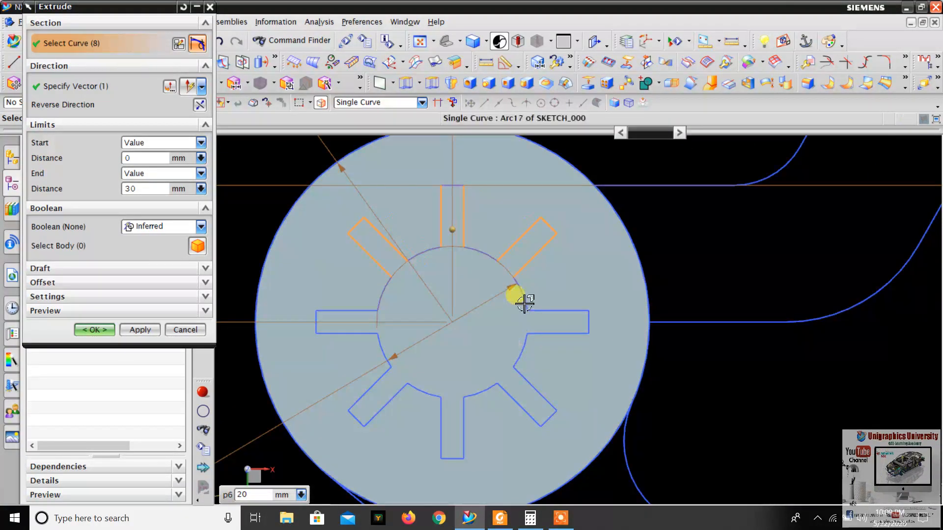
click(579, 313)
click(586, 325)
click(570, 334)
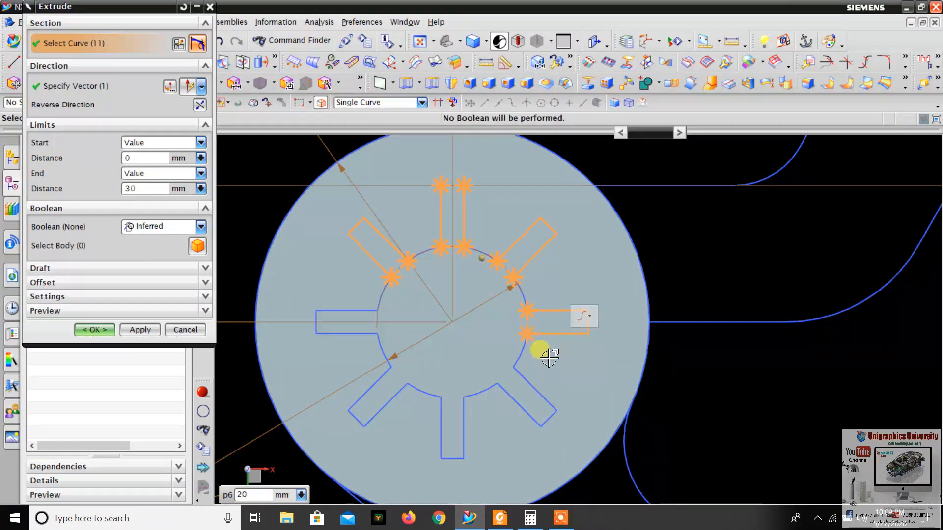
Add the three edges of the lower-right slot and the three edges of the lower vertical slot to the section
click(530, 384)
click(551, 415)
click(524, 411)
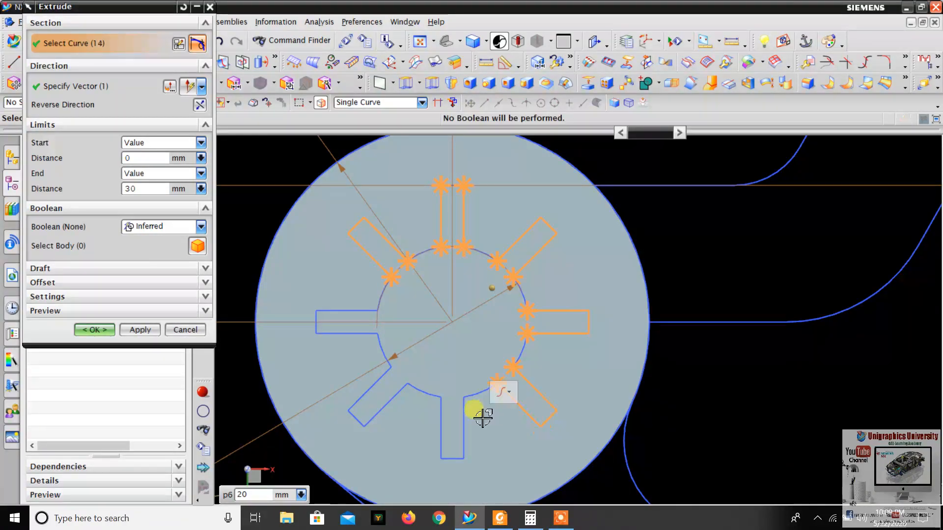
click(464, 424)
click(452, 459)
click(437, 445)
Add the three edges of the lower-left slot and the three edges of the left horizontal slot to the section
click(379, 411)
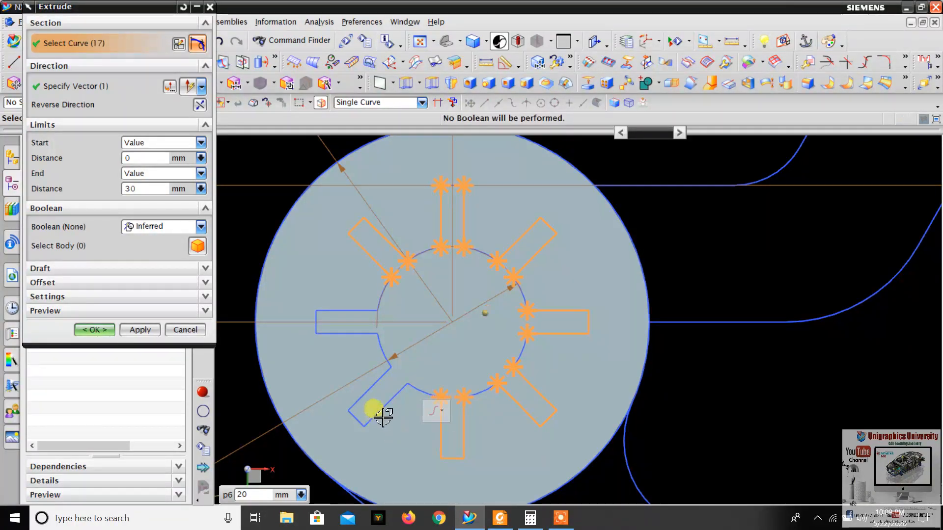
click(359, 422)
click(368, 394)
click(382, 348)
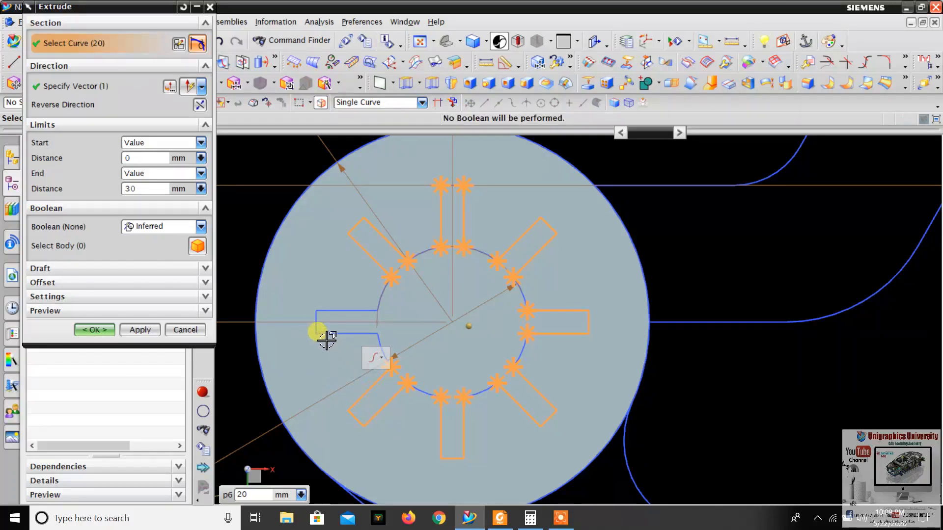
click(317, 332)
click(316, 322)
Add the two inner-circle arcs directly above and below the left horizontal slot to the section
scroll(387, 298, up, 4)
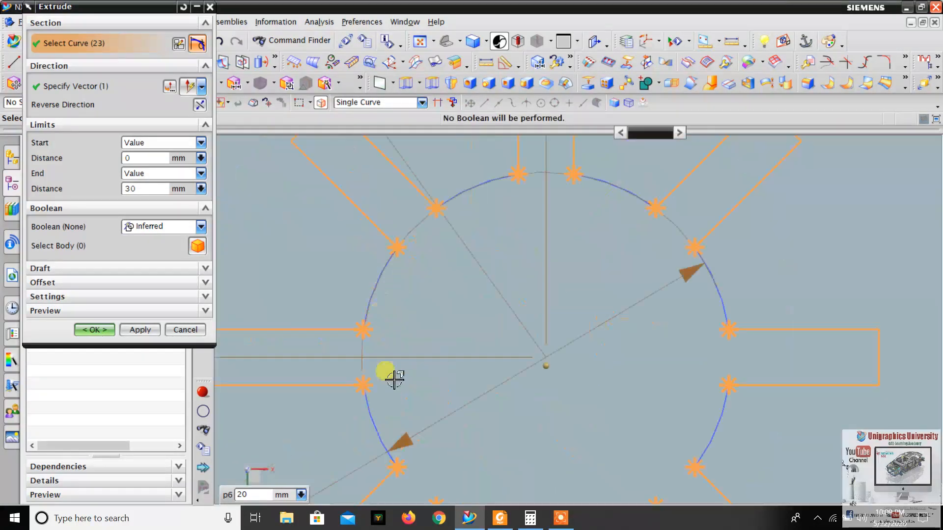
click(373, 413)
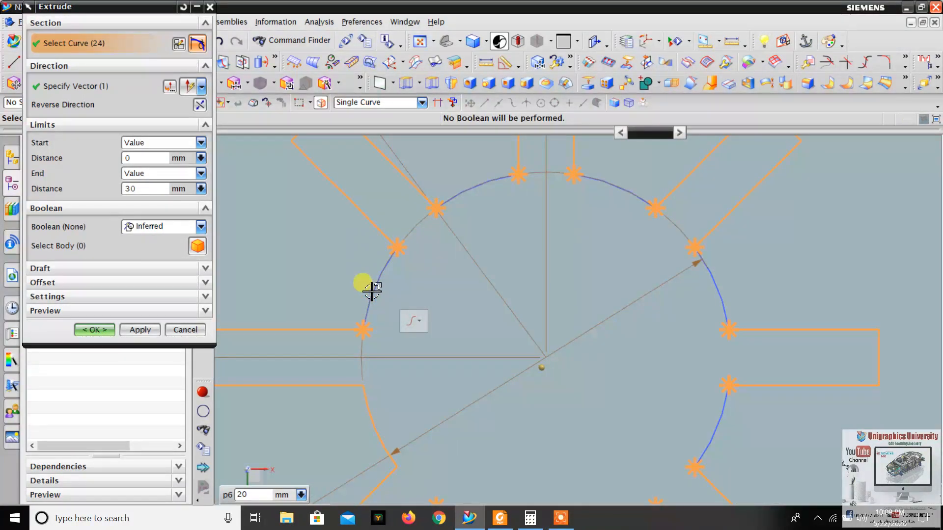
click(371, 293)
click(432, 309)
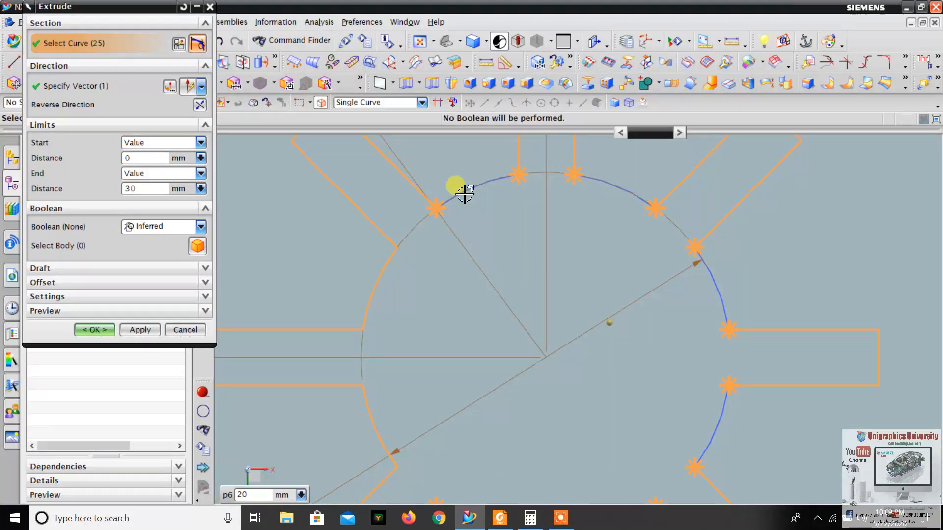
Add the two inner-circle arcs on either side of the upper vertical slot to the section
scroll(462, 227, down, 3)
middle_drag(463, 227, 474, 211)
scroll(473, 210, up, 4)
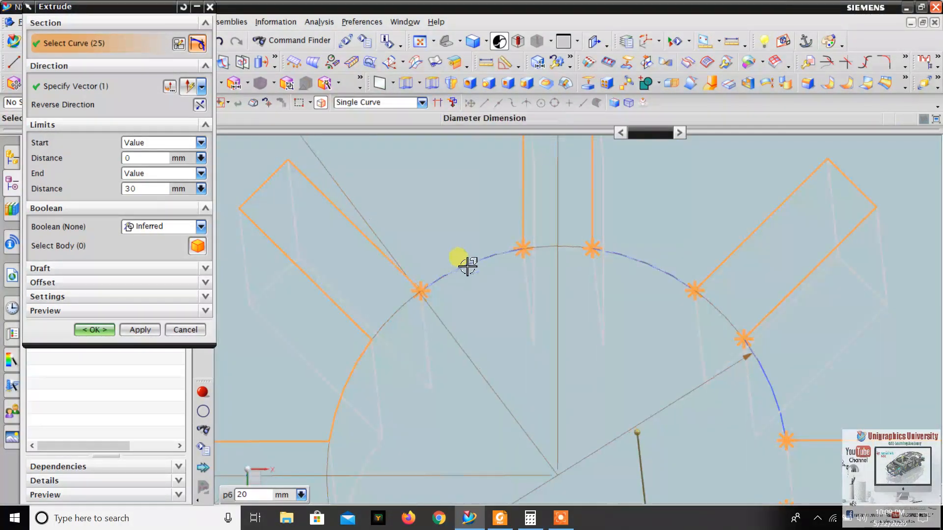
click(467, 266)
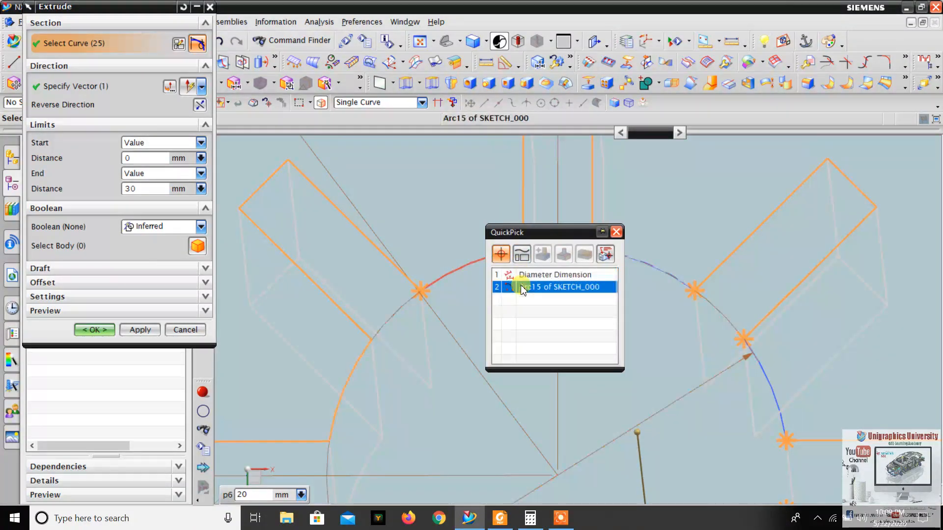
click(521, 289)
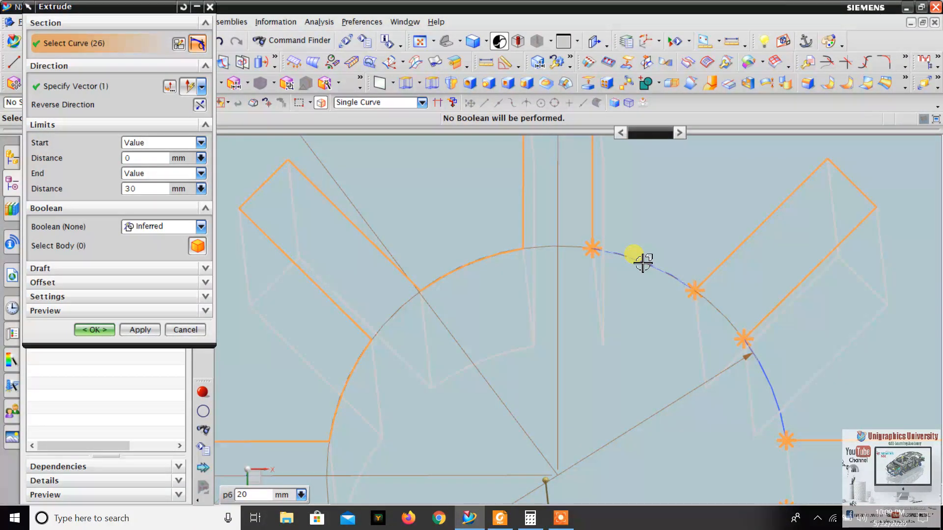
click(620, 255)
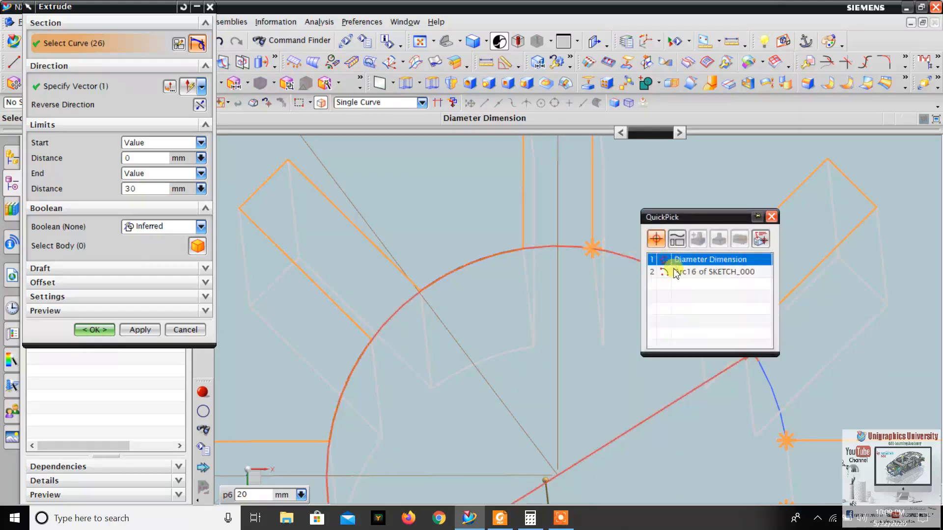
click(676, 267)
Add the inner-circle arcs above and below the right horizontal slot and on both sides of the lower vertical slot
scroll(618, 260, down, 3)
scroll(598, 289, up, 4)
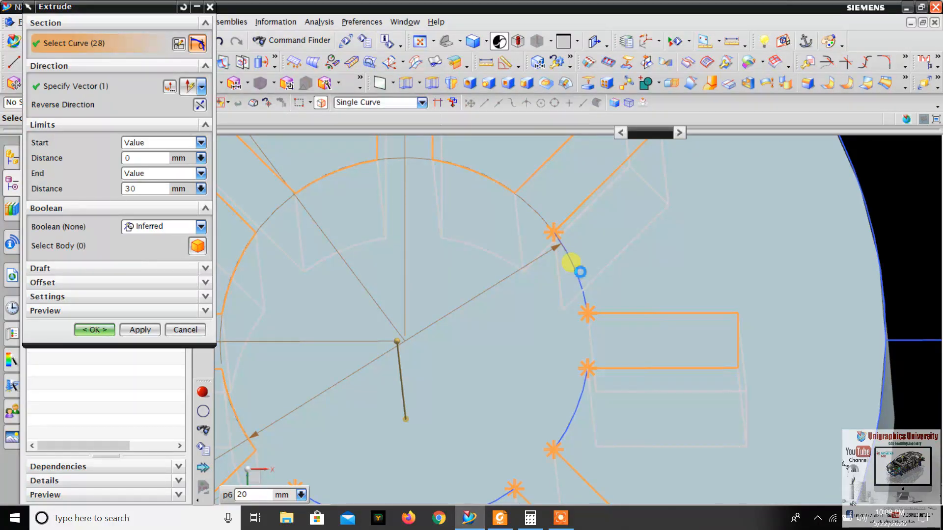
click(580, 271)
scroll(610, 331, down, 3)
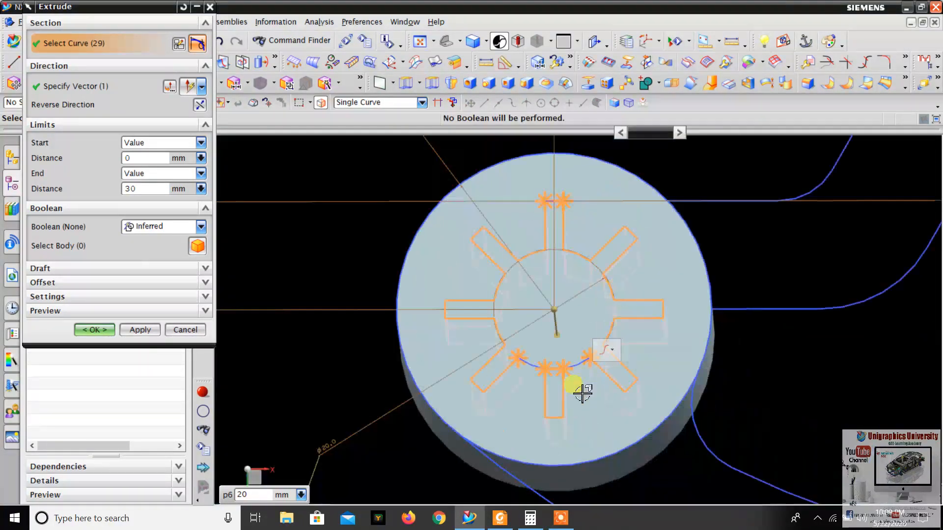
scroll(583, 393, up, 3)
click(477, 328)
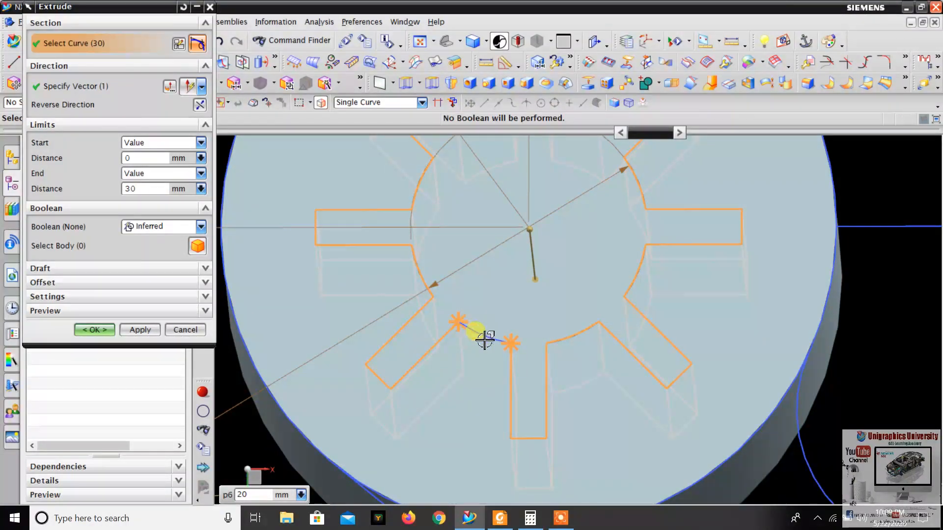
Close the section by adding the short end edge of the upper vertical slot
scroll(484, 339, down, 5)
middle_drag(476, 415, 500, 221)
click(500, 221)
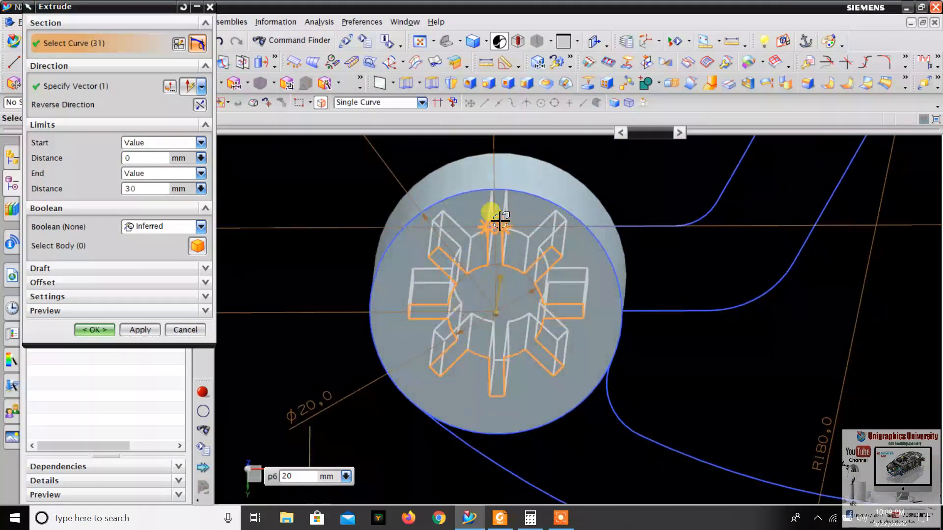
scroll(500, 220, up, 5)
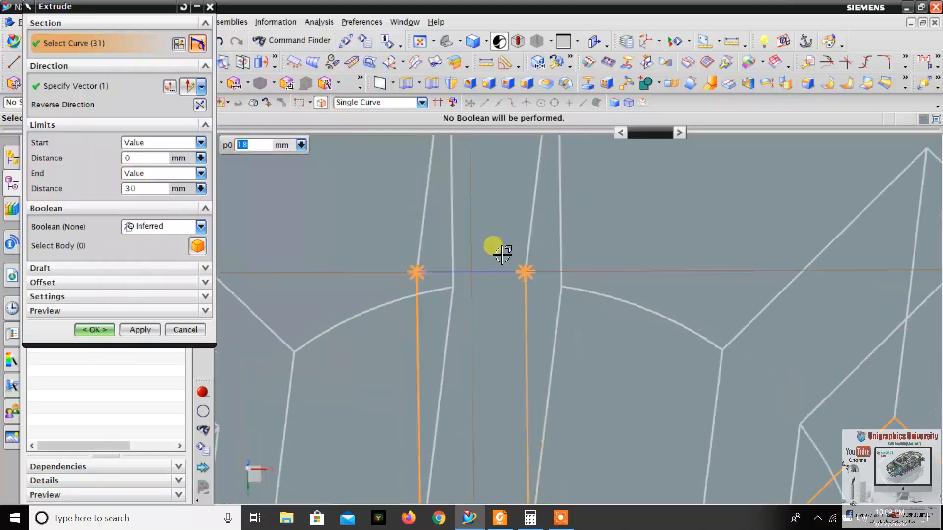
scroll(502, 254, down, 5)
middle_drag(502, 254, 482, 364)
scroll(479, 368, up, 5)
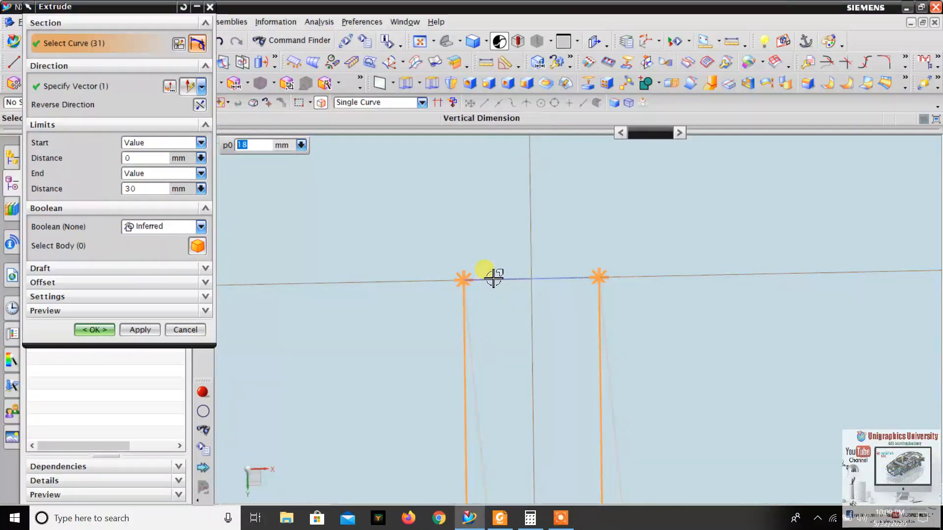
click(493, 279)
click(547, 295)
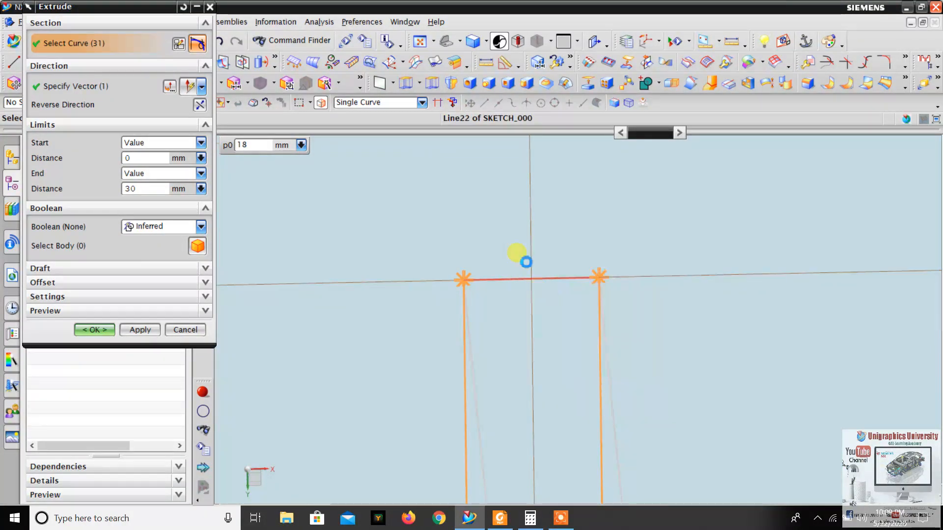
Subtract the slot profile from the small hub body with a 30 mm extrusion
scroll(484, 268, down, 8)
middle_drag(533, 221, 491, 290)
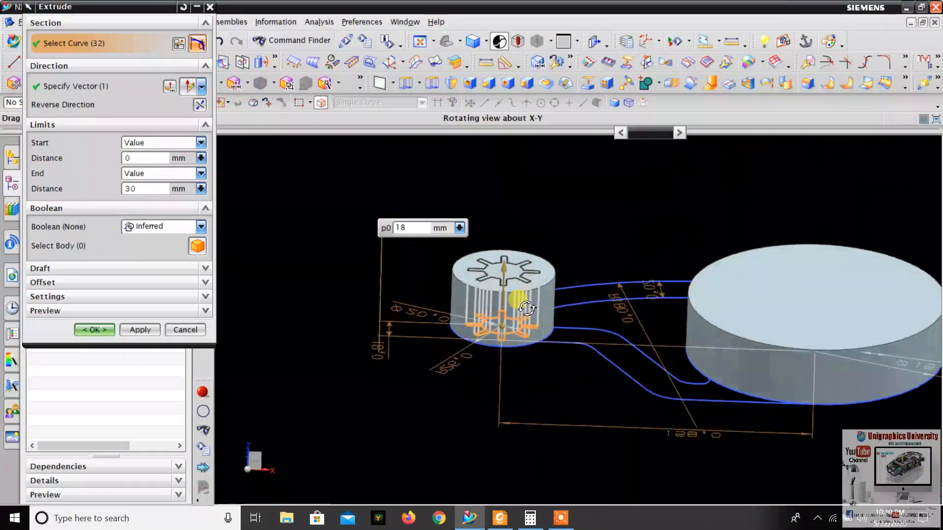
scroll(491, 294, up, 5)
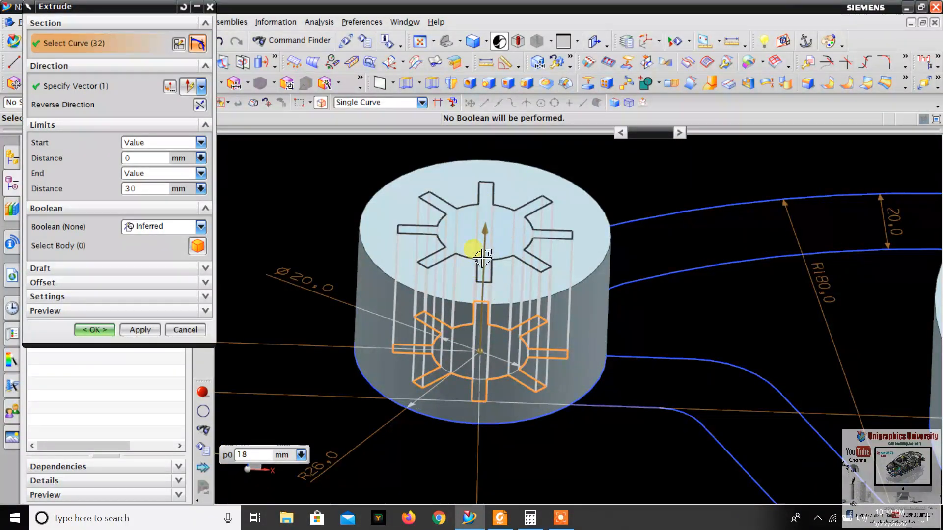
click(156, 227)
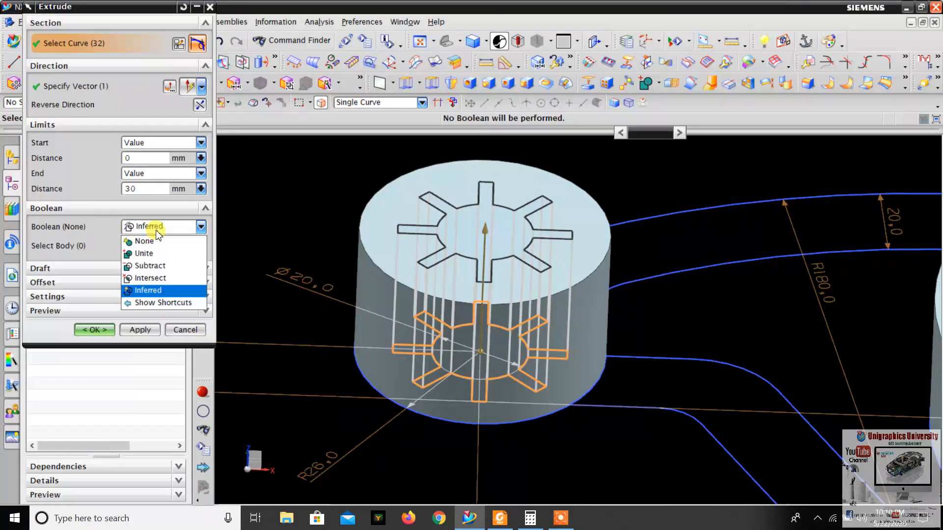
click(156, 268)
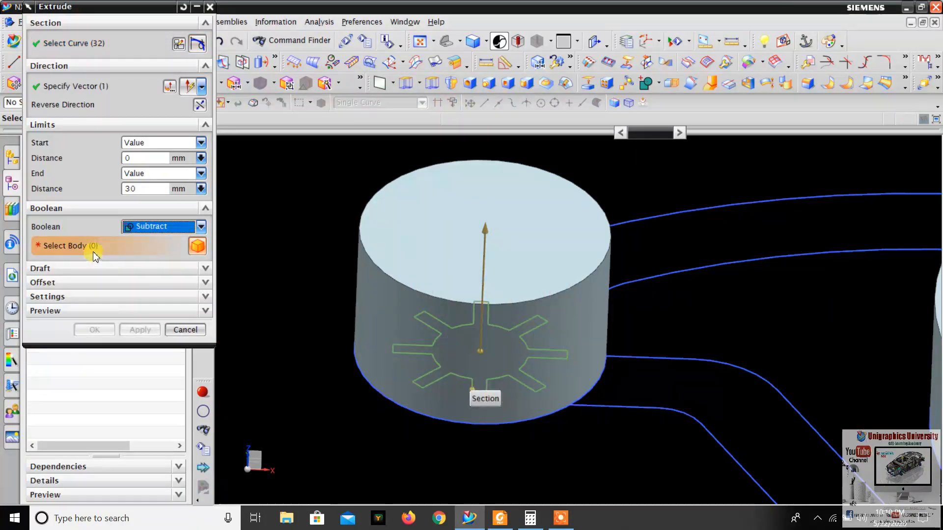
click(423, 211)
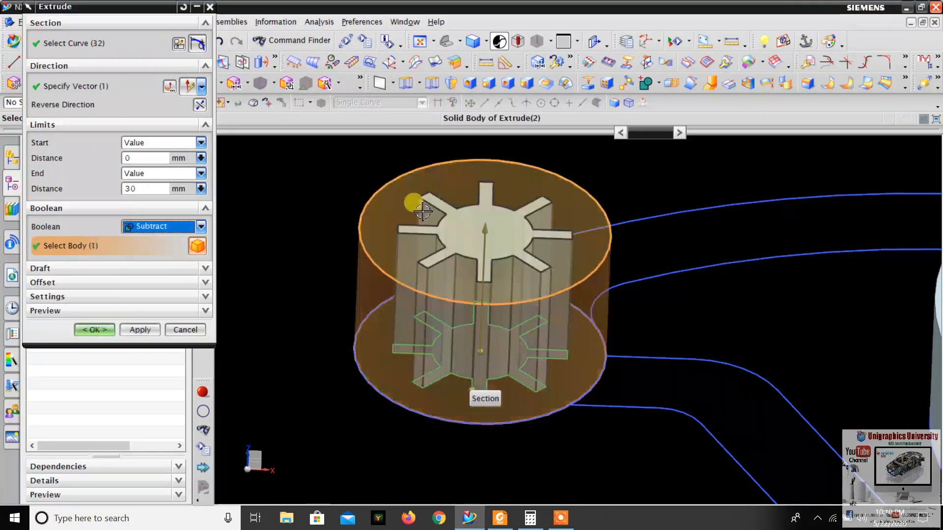
click(89, 329)
Start a new extrusion and select the eight small hole circles on the large disc as its section
middle_drag(431, 274, 499, 333)
scroll(558, 332, down, 3)
middle_drag(558, 332, 570, 228)
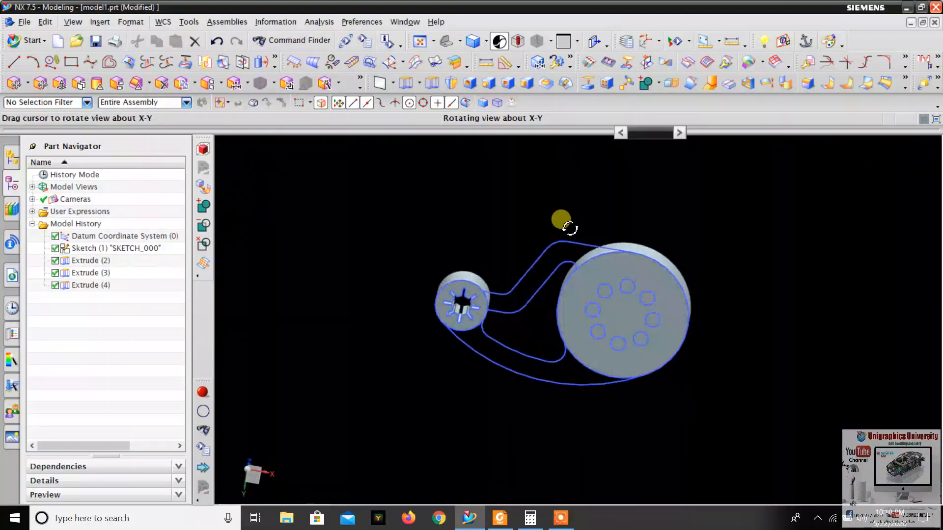
scroll(682, 319, up, 2)
click(407, 86)
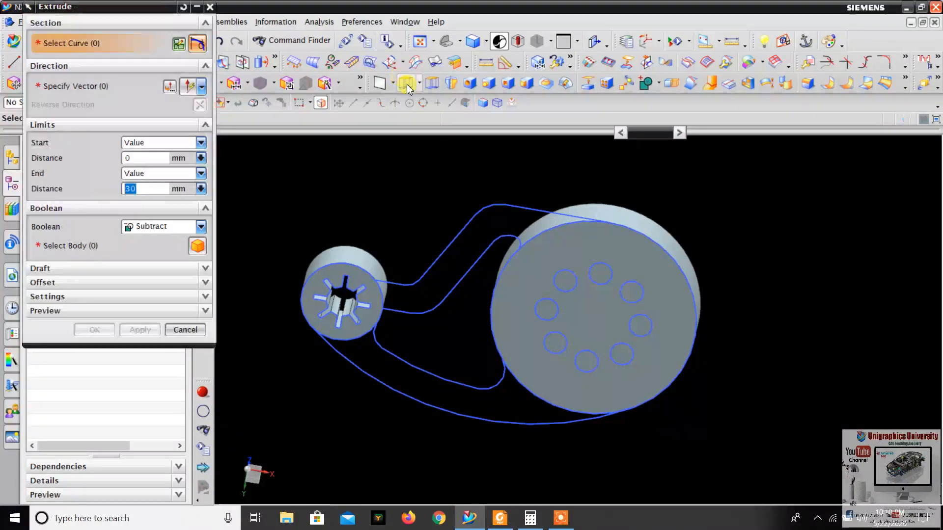
scroll(590, 280, up, 3)
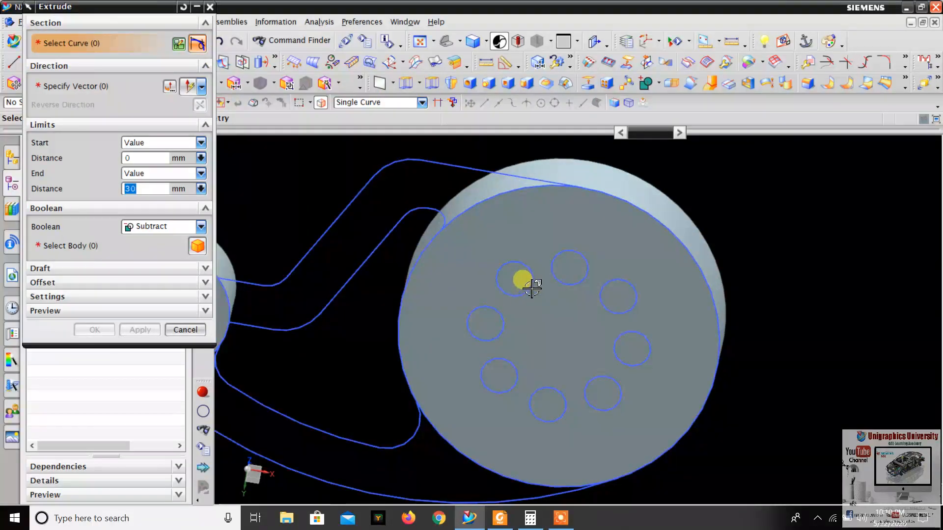
click(531, 279)
click(563, 284)
click(503, 323)
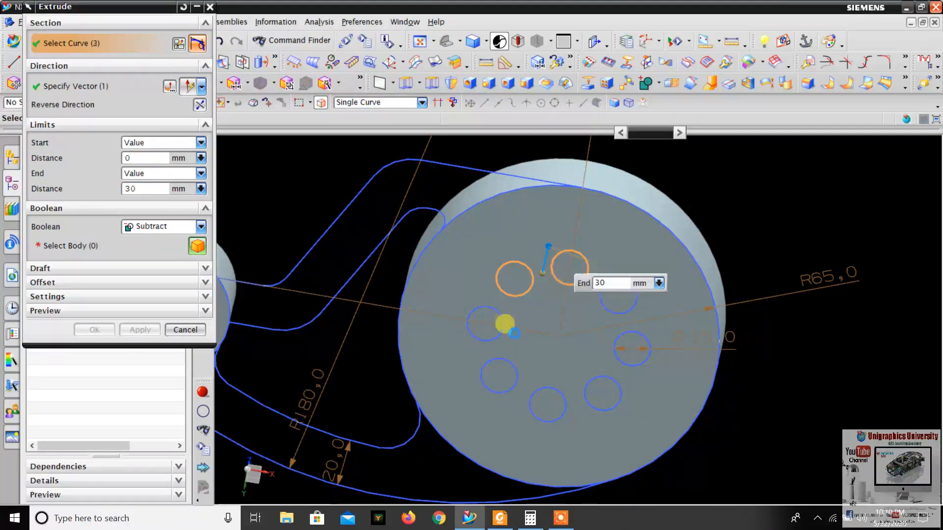
click(515, 372)
click(553, 392)
click(592, 395)
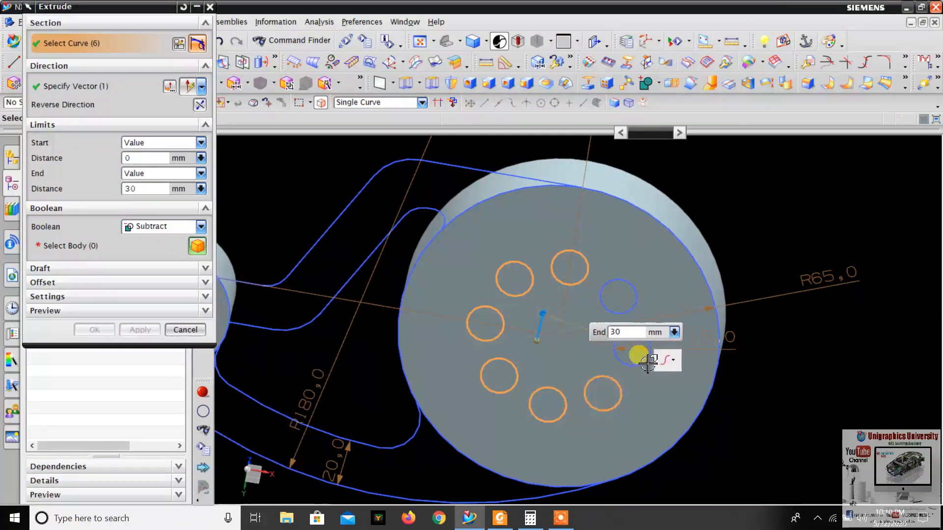
click(636, 358)
click(618, 271)
Subtract the eight hole circles from the large disc body with a 30 mm extrusion
middle_drag(604, 260, 600, 330)
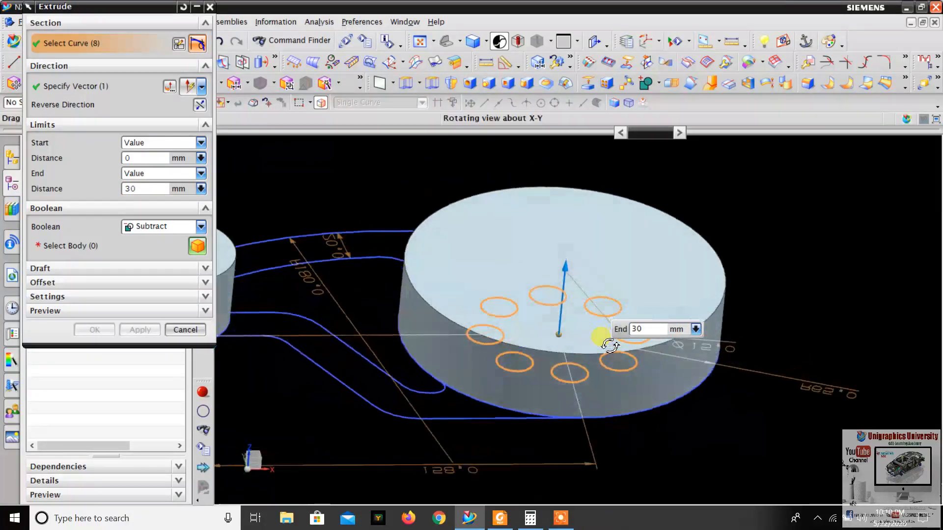
click(100, 248)
click(485, 237)
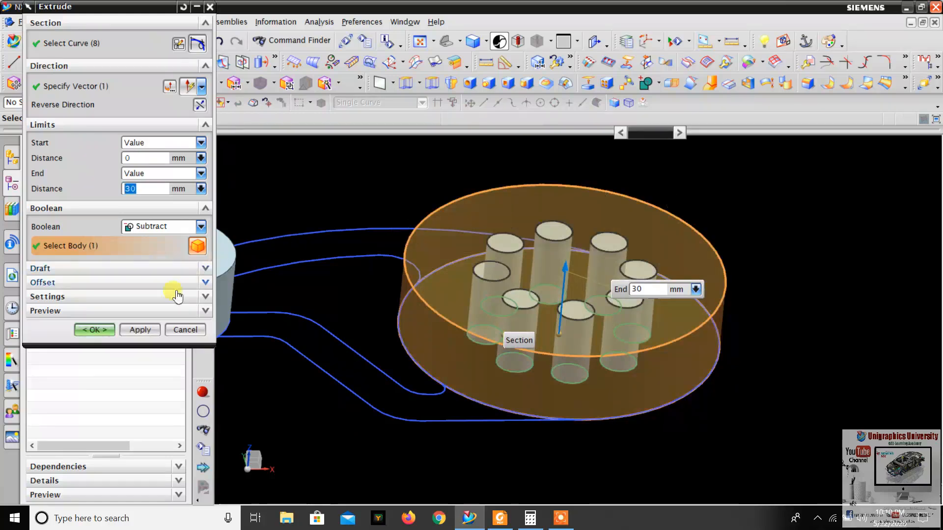
click(94, 329)
Compare the model's side view with the part's isometric view in the 2.pdf drawing in Foxit Reader
middle_drag(553, 267, 431, 280)
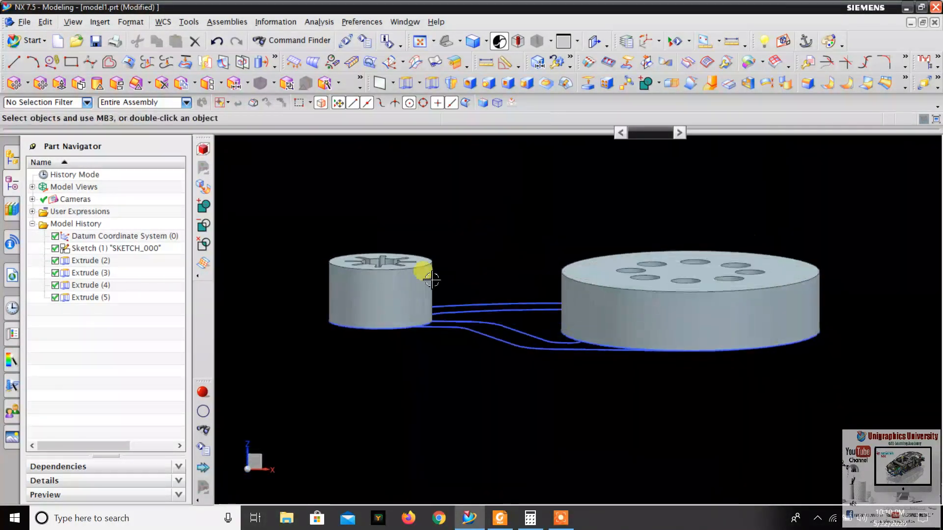
middle_drag(538, 304, 507, 320)
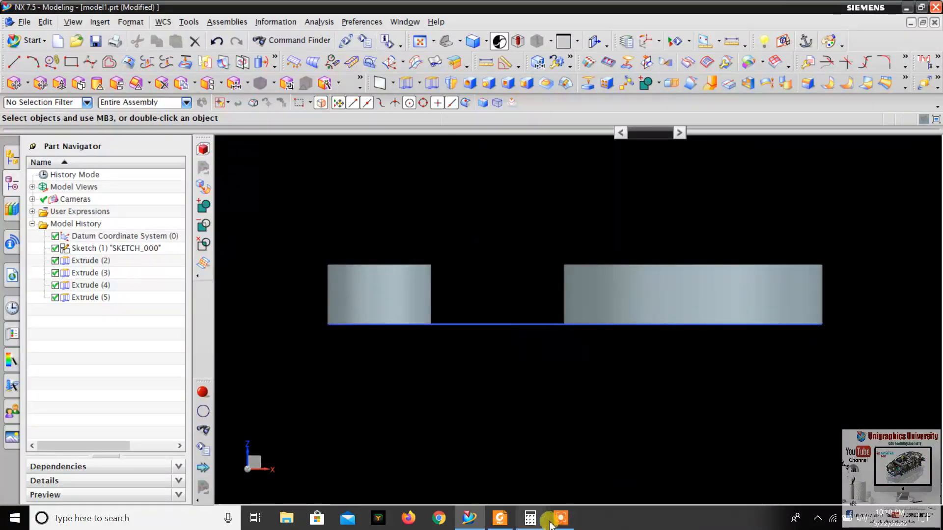
click(499, 518)
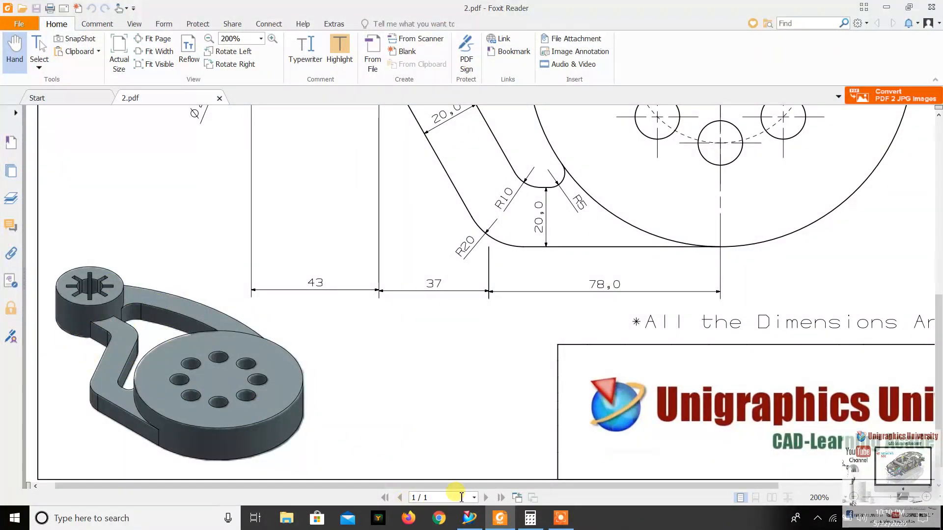
click(477, 522)
Start an extrusion in NX and select the curved upper arm's region as its section using Region Boundary Curves
middle_drag(501, 308, 478, 352)
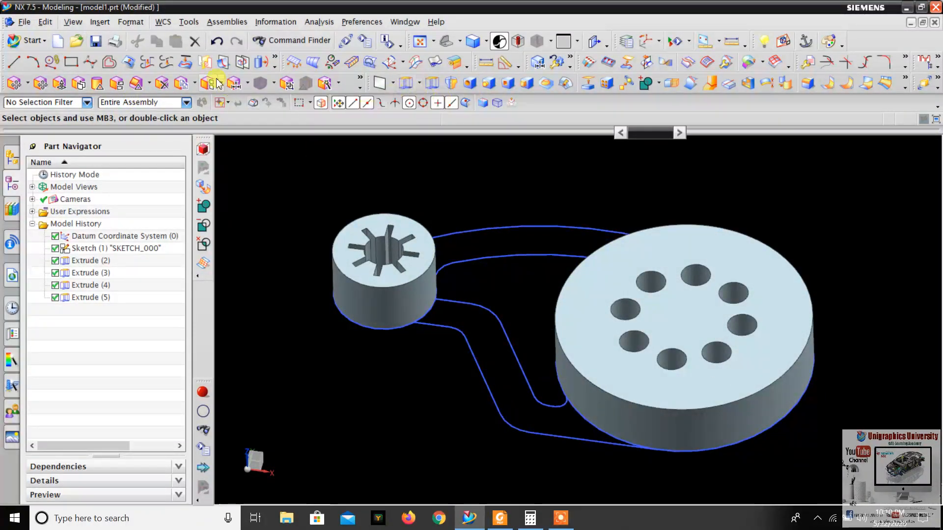
click(411, 87)
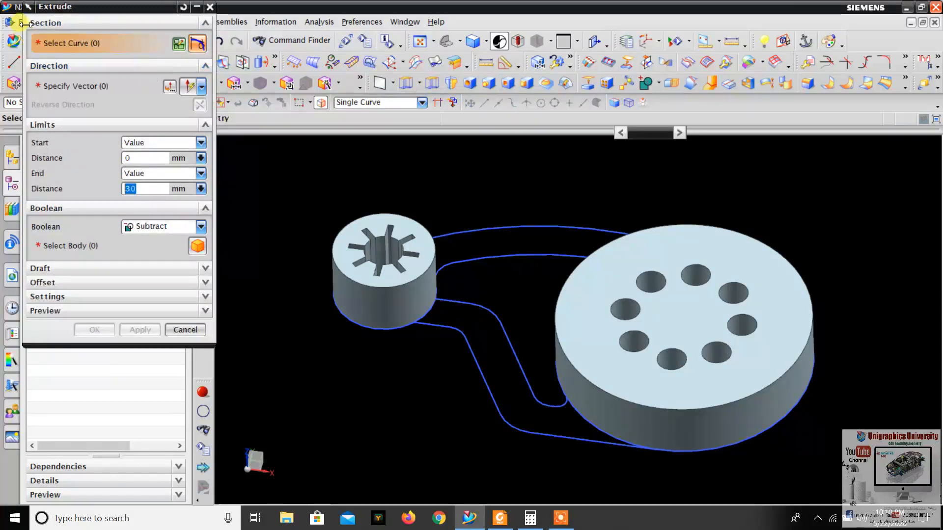
middle_drag(573, 236, 586, 260)
click(369, 102)
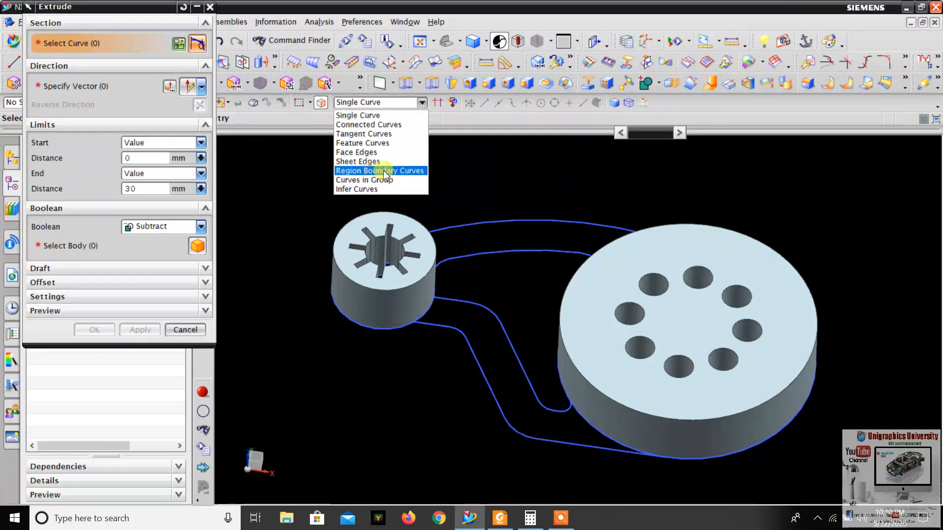
click(395, 175)
middle_drag(558, 183, 532, 193)
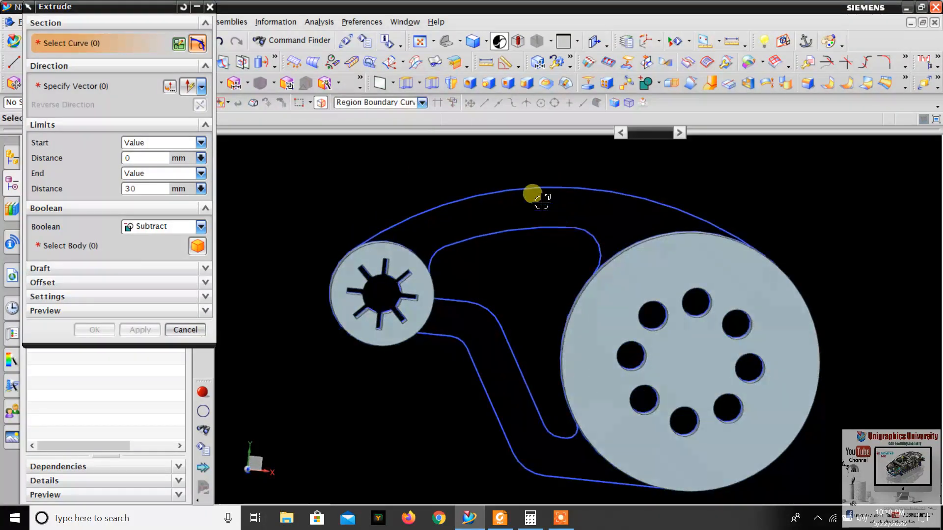
click(528, 243)
Extrude the curved upper arm 15 mm with the Boolean set to None
middle_drag(393, 224, 686, 347)
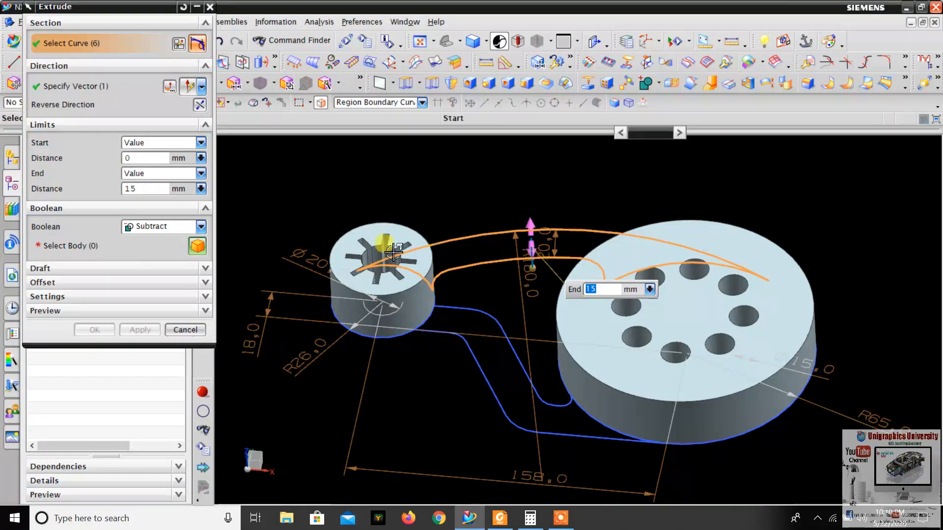
click(154, 229)
click(155, 238)
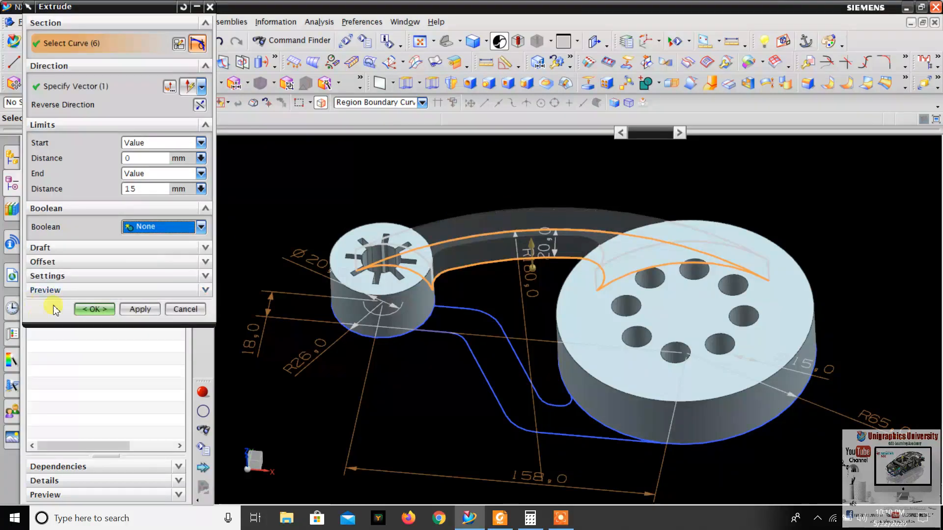
click(93, 309)
Confirm the upper arm's extrusion and extrude the bent lower arm's region 15 mm with the Boolean set to None
mouse_move(513, 306)
middle_down()
mouse_move(522, 311)
mouse_move(525, 298)
middle_up()
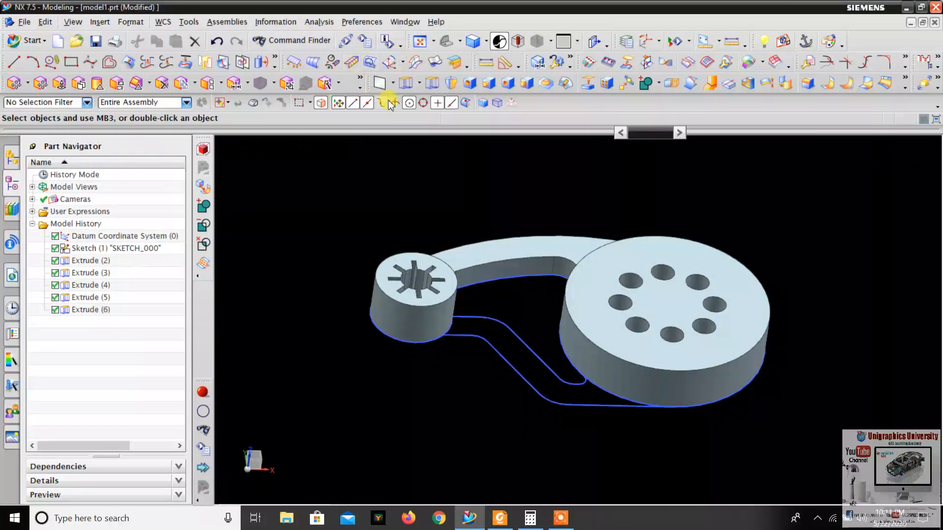
click(404, 87)
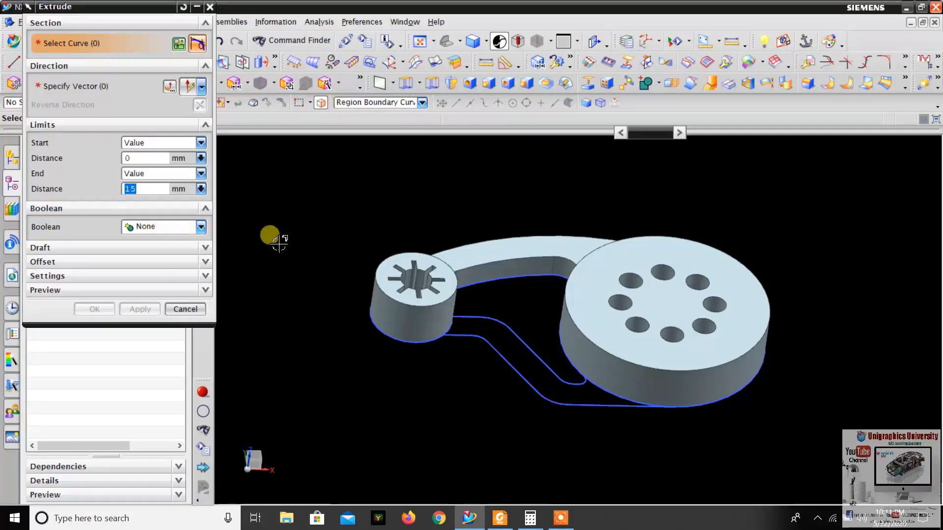
click(492, 337)
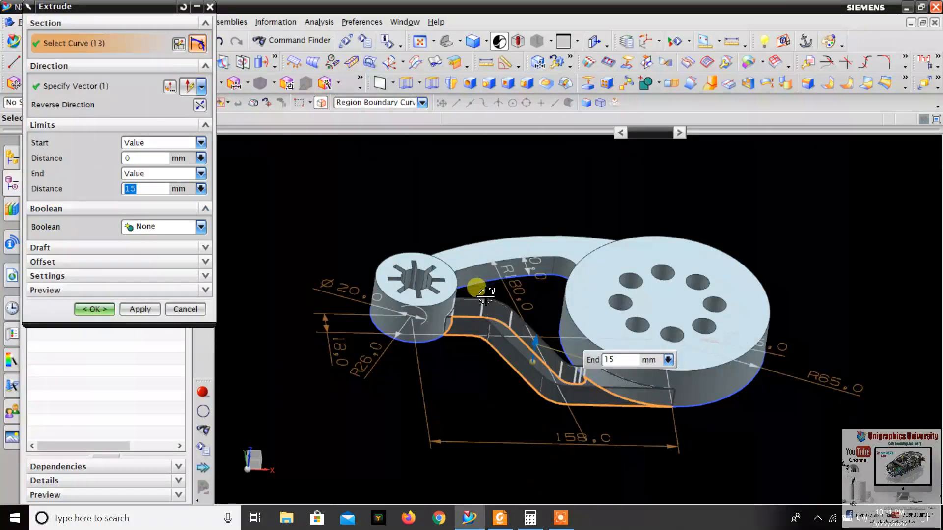
scroll(657, 440, up, 2)
middle_click(593, 411)
scroll(419, 342, down, 2)
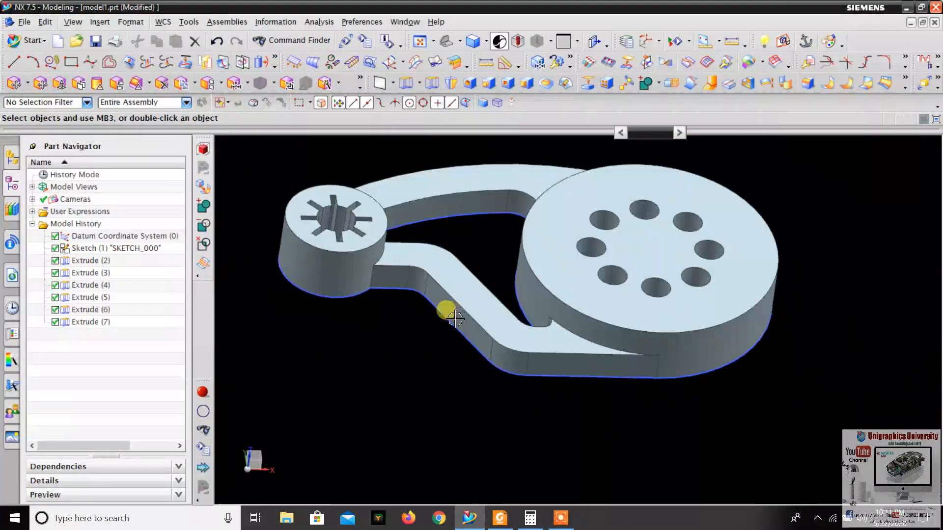
Examine the finished model from an angle and from above, comparing it with the 2.pdf drawing's arm profile and isometric view in Foxit Reader
middle_drag(452, 316, 447, 354)
scroll(445, 333, down, 3)
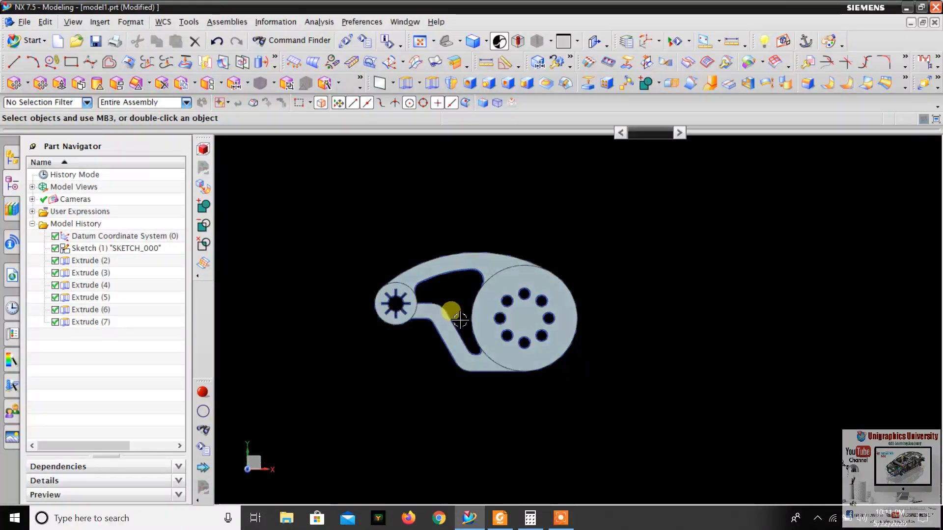
scroll(449, 315, up, 3)
mouse_move(448, 314)
middle_down()
mouse_move(433, 322)
mouse_move(448, 342)
mouse_move(451, 295)
mouse_move(442, 326)
middle_up()
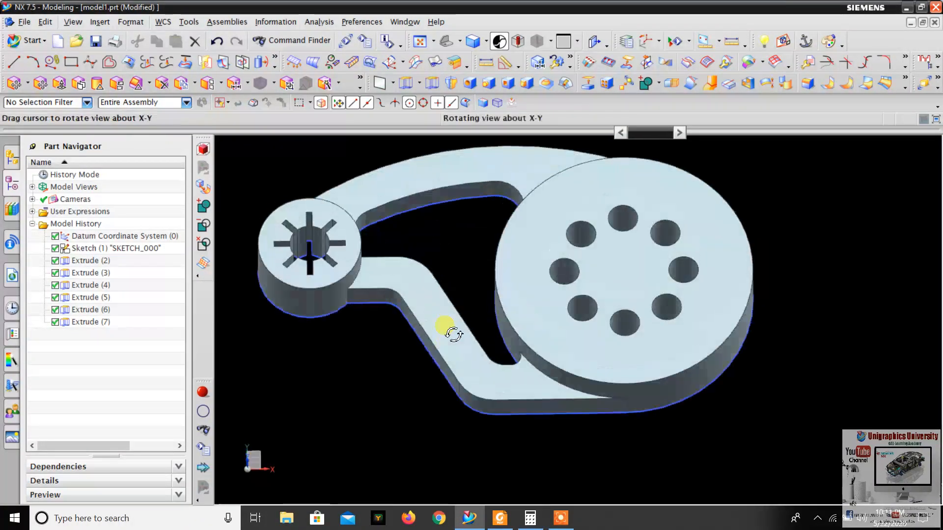
click(500, 518)
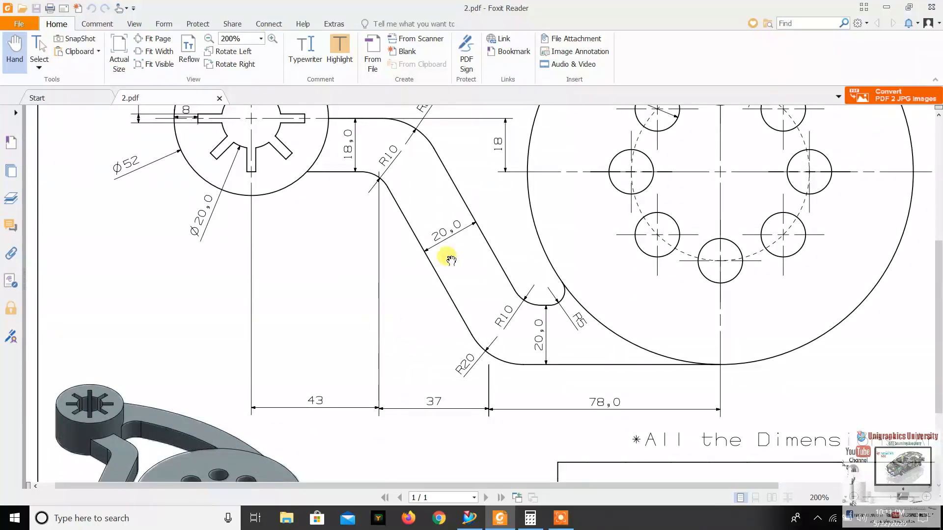
ctrl+scroll(377, 349, down, 1)
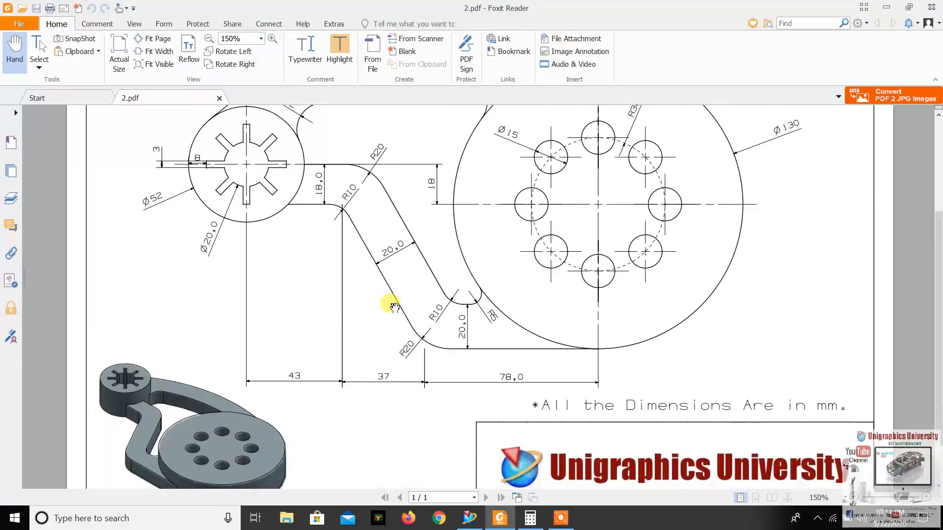
click(471, 518)
middle_drag(463, 289, 463, 214)
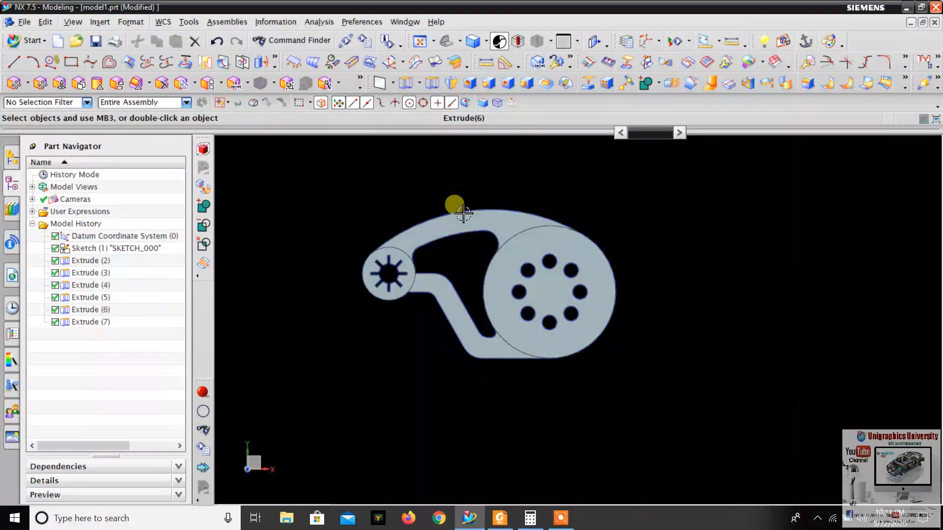
scroll(464, 213, up, 2)
scroll(474, 264, down, 2)
key(F8)
scroll(464, 253, up, 3)
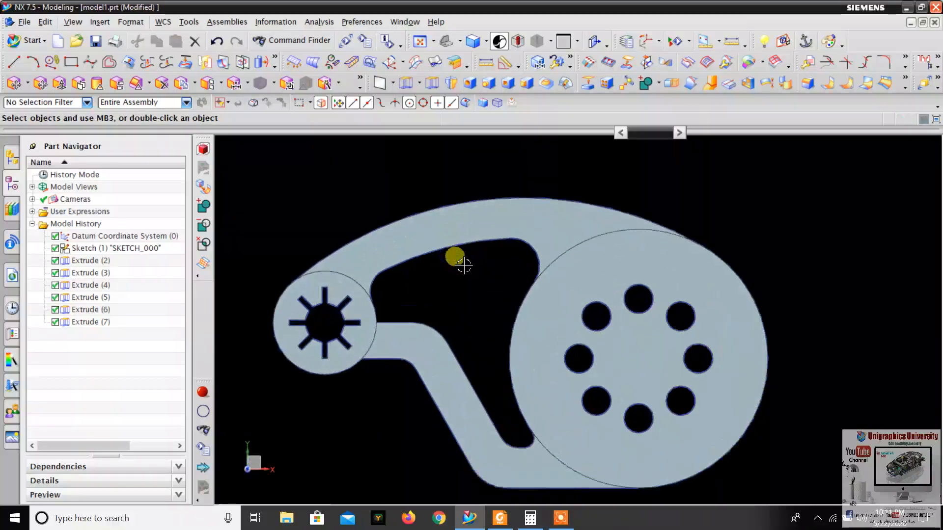